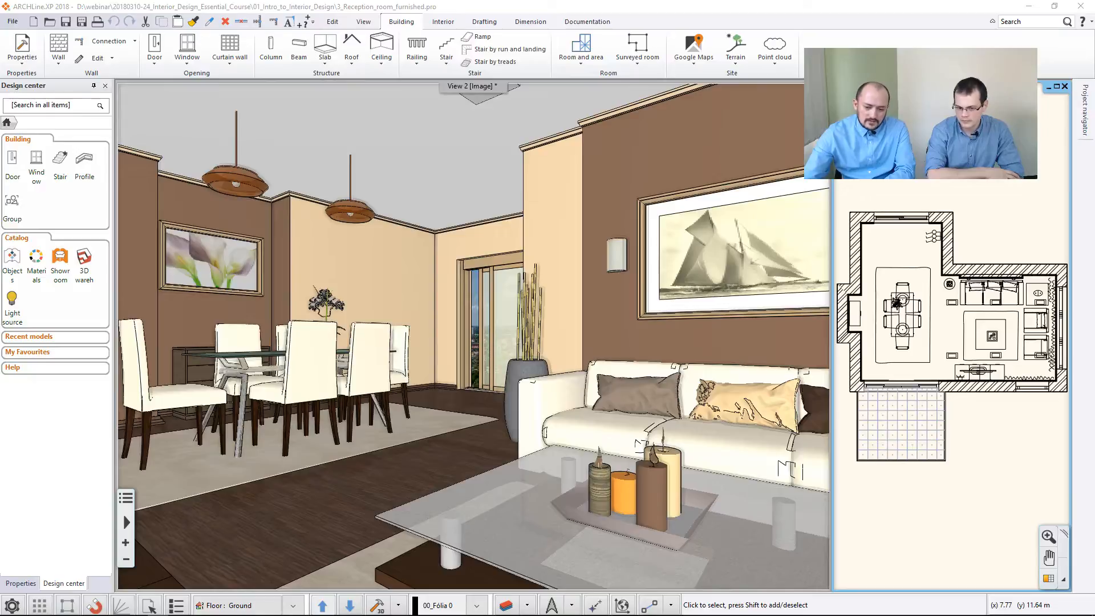
- Swap the main window back and forth between the 3D view of the living room and the ground floor plan
left_click(1049, 580)
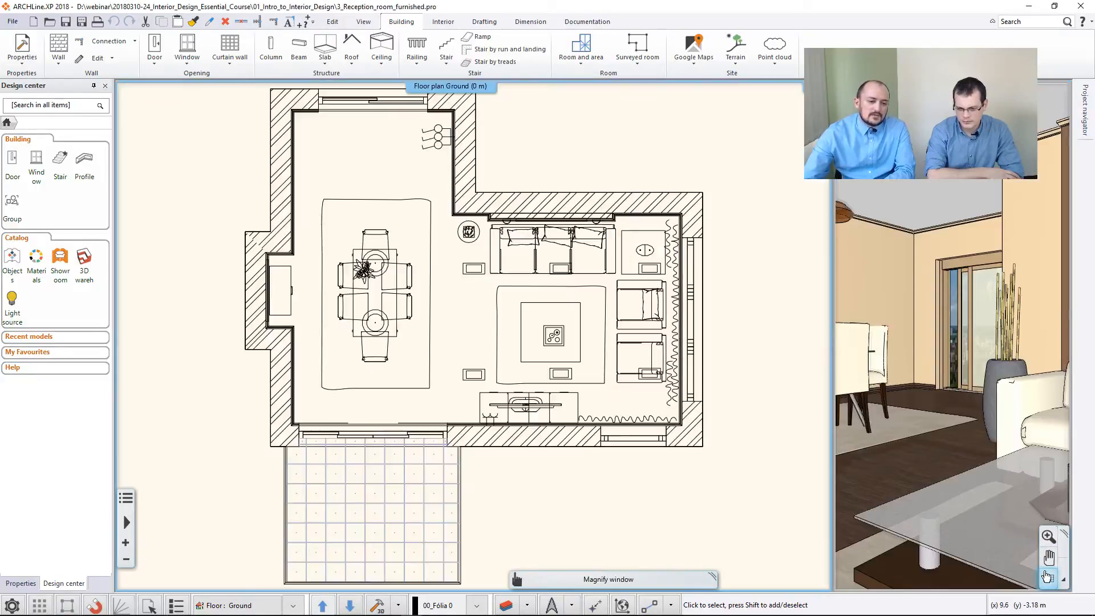
left_click(940, 413)
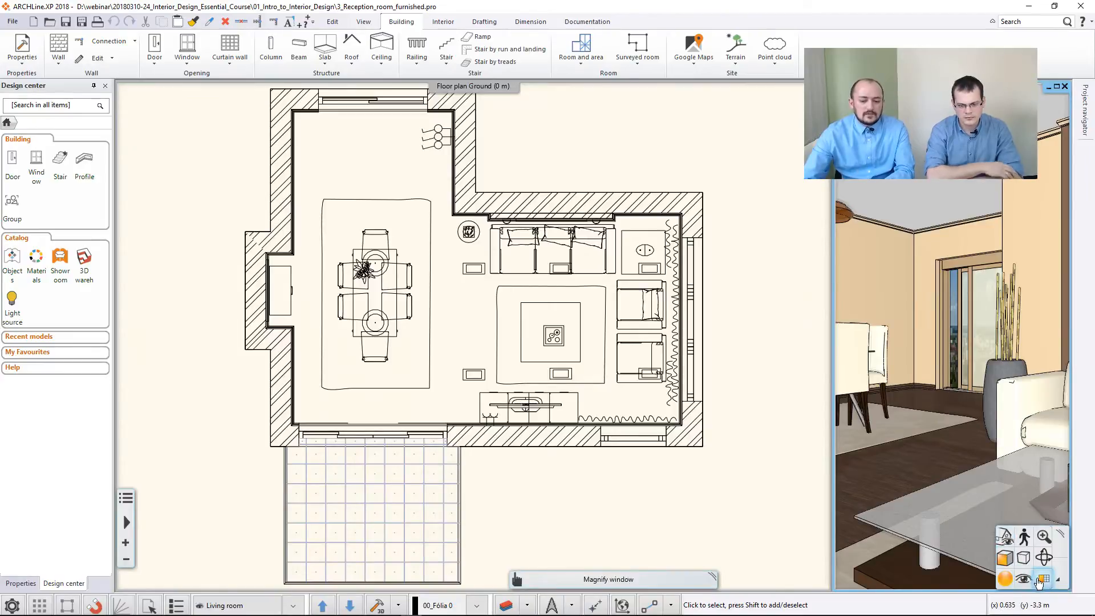
left_click(1042, 579)
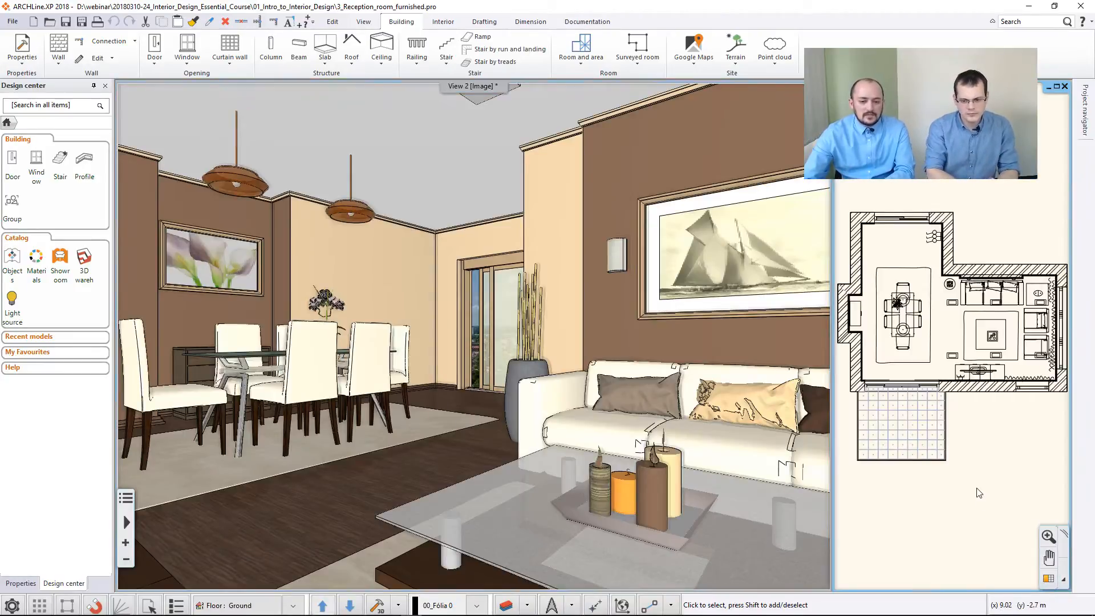
left_click(1048, 578)
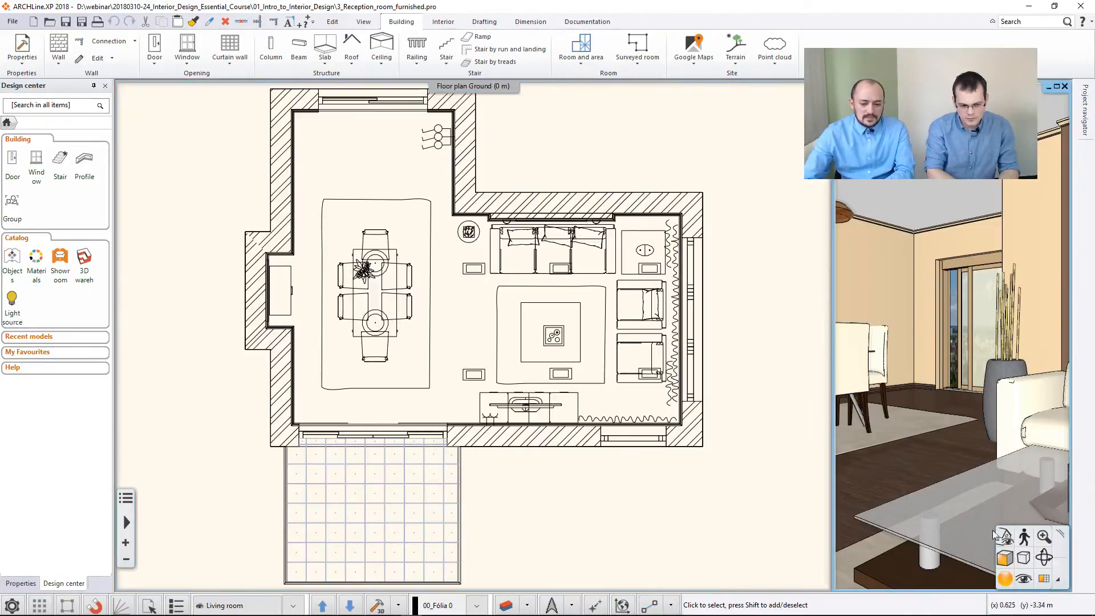
left_click(1046, 580)
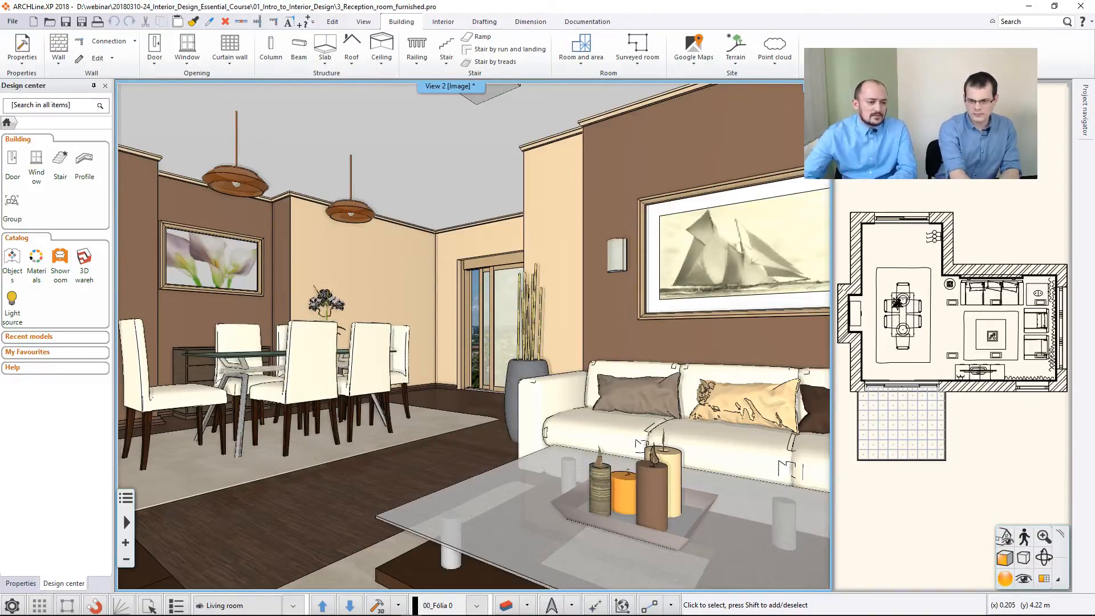
- Search the program's commands for "tiling" and close the result list
left_click(1021, 23)
type("tiling")
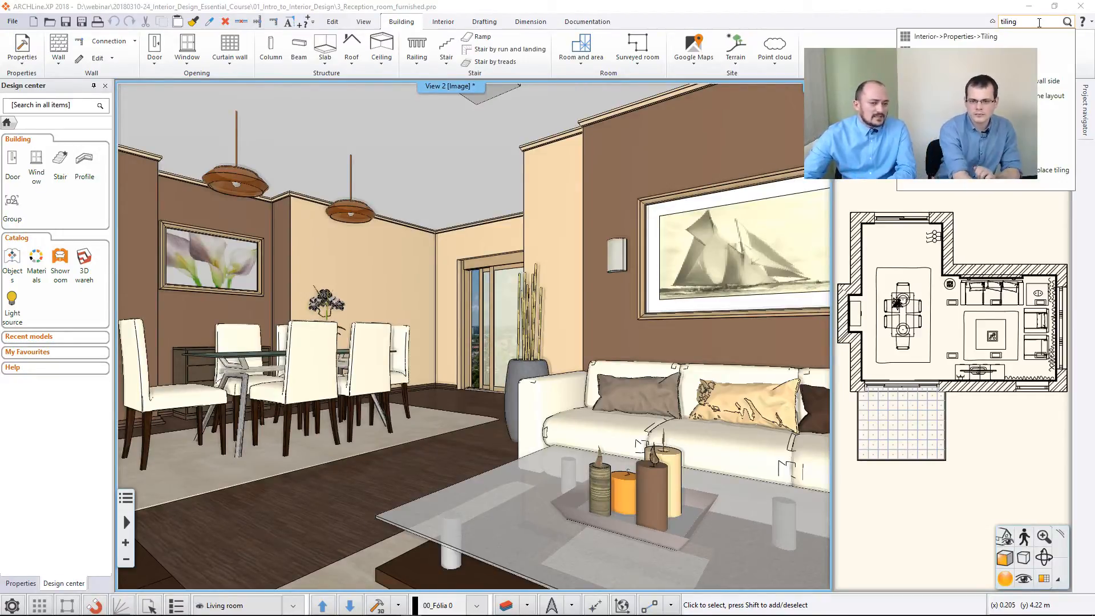
left_click(808, 3)
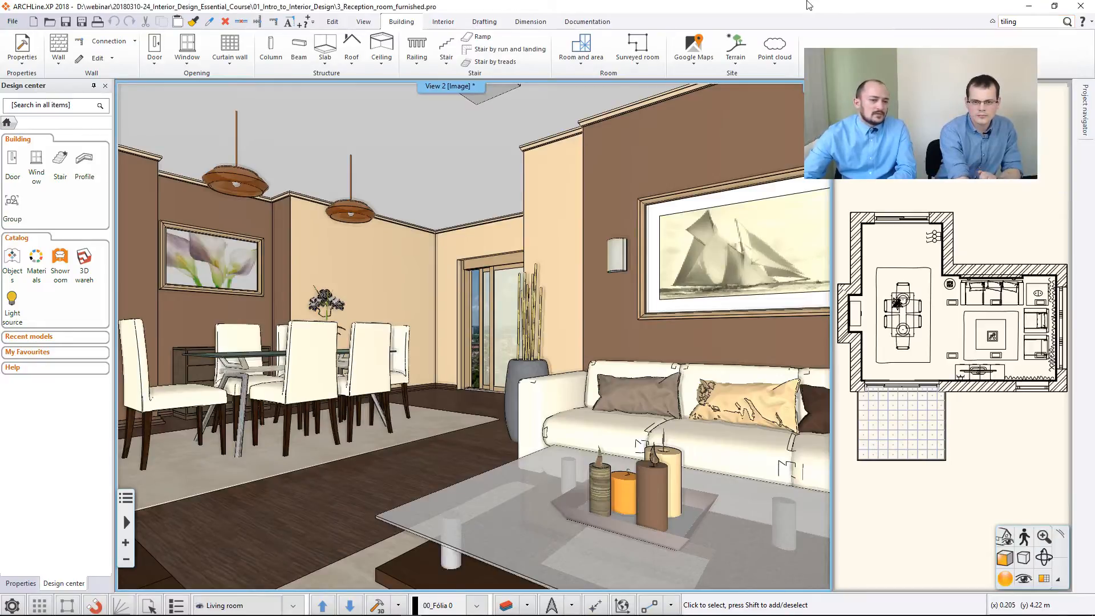
- Inspect the 3D view's graphics settings and the front dining chair's properties, and return to the Design center
left_click(46, 185)
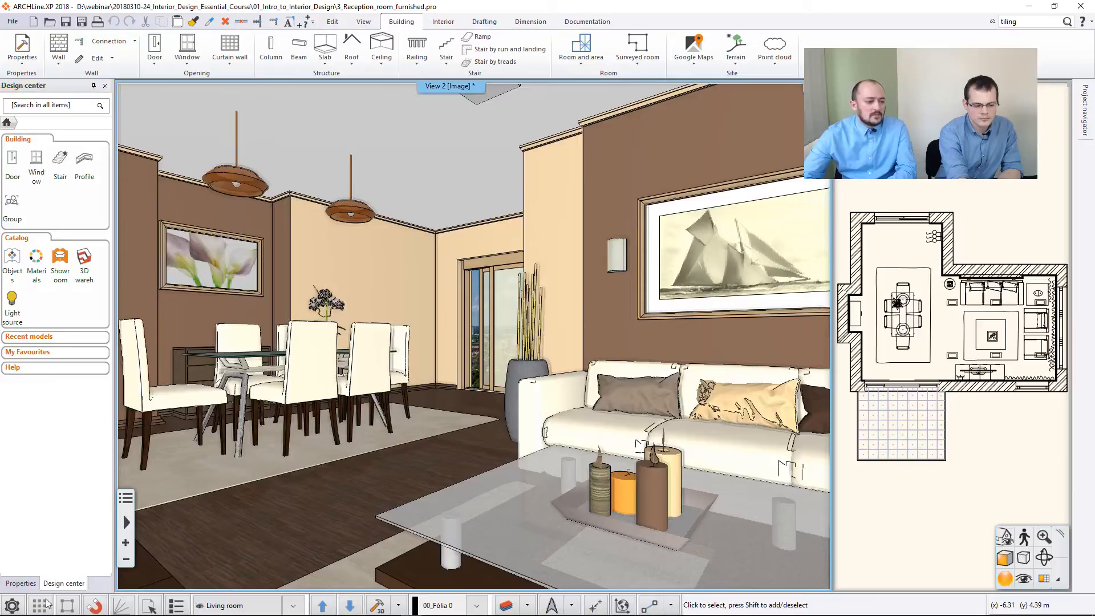
left_click(21, 582)
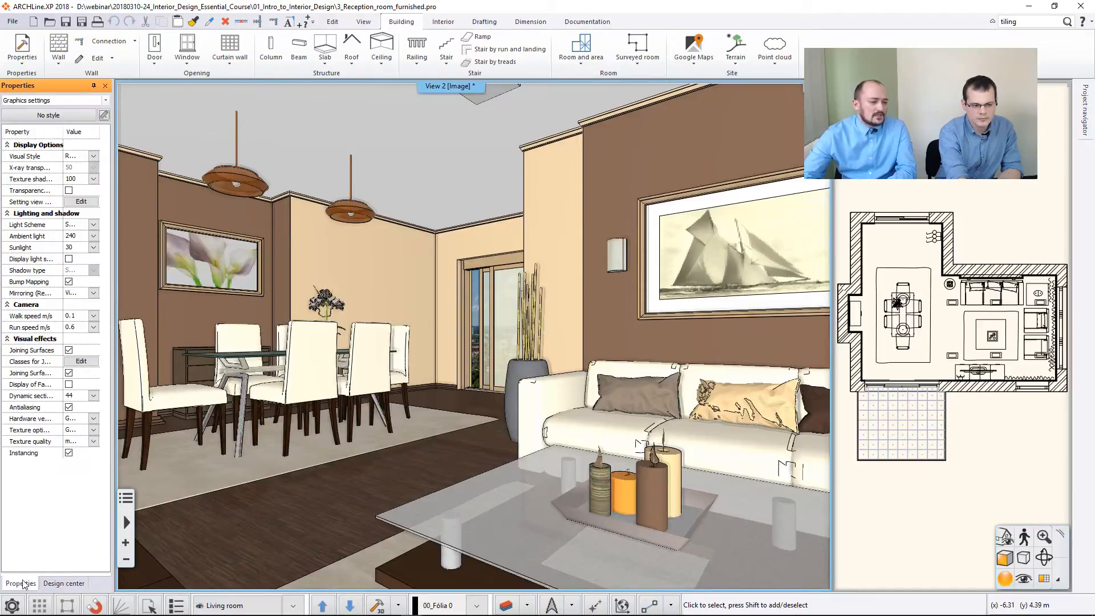
left_click(196, 402)
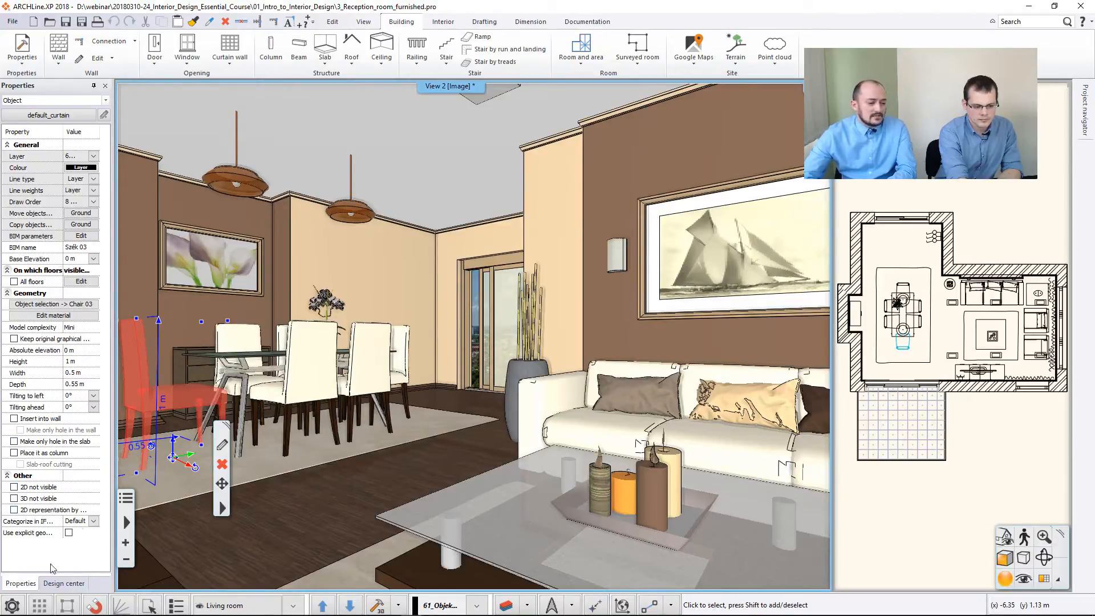
left_click(56, 583)
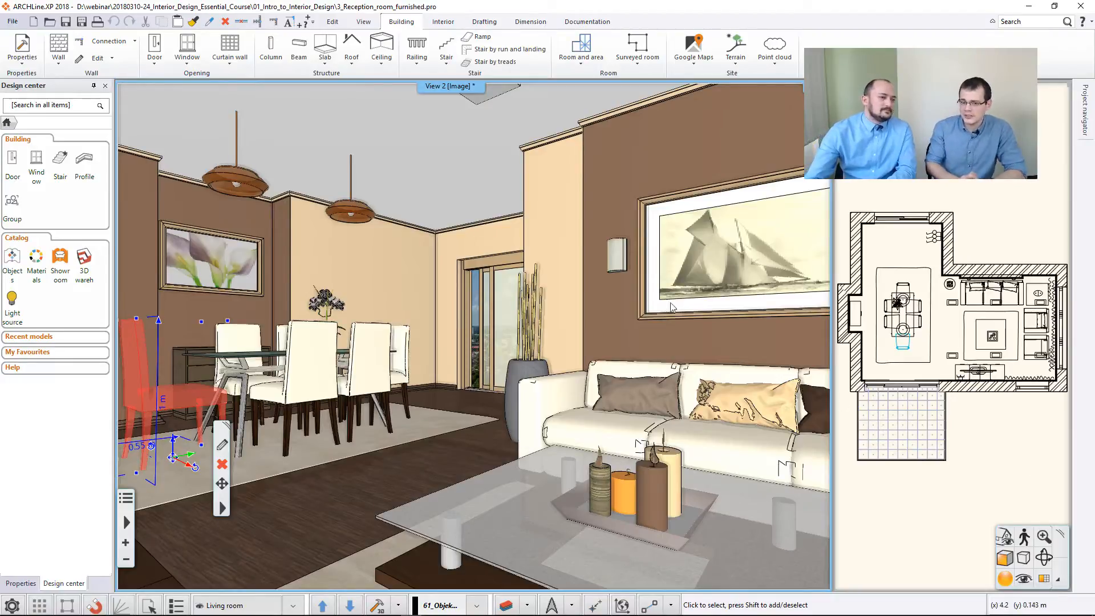
- Create a new project and accept its project properties unchanged
left_click(12, 22)
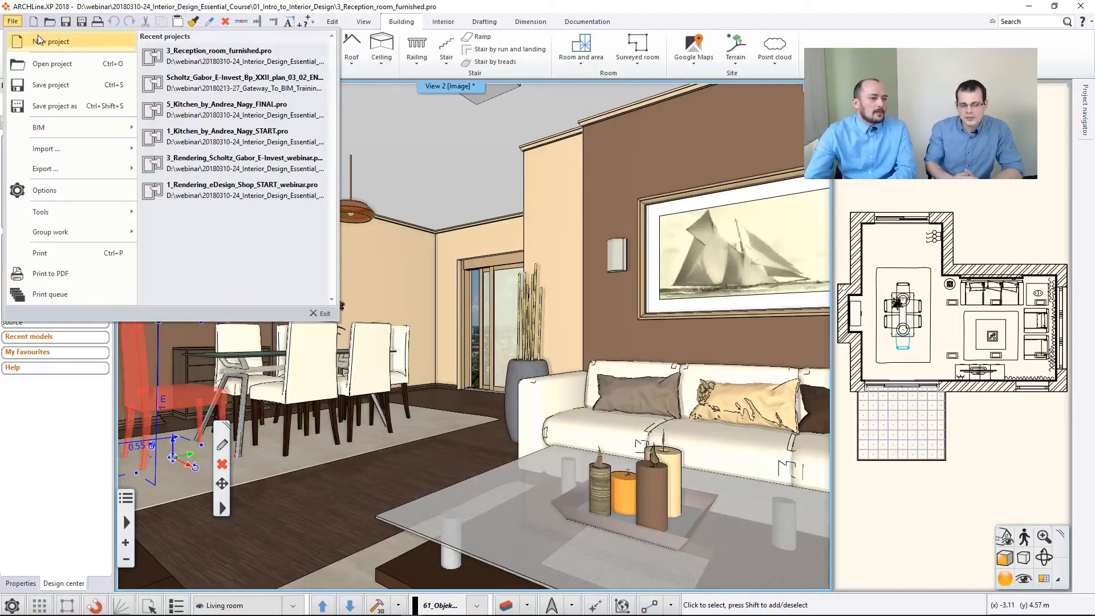
left_click(37, 38)
left_click(438, 337)
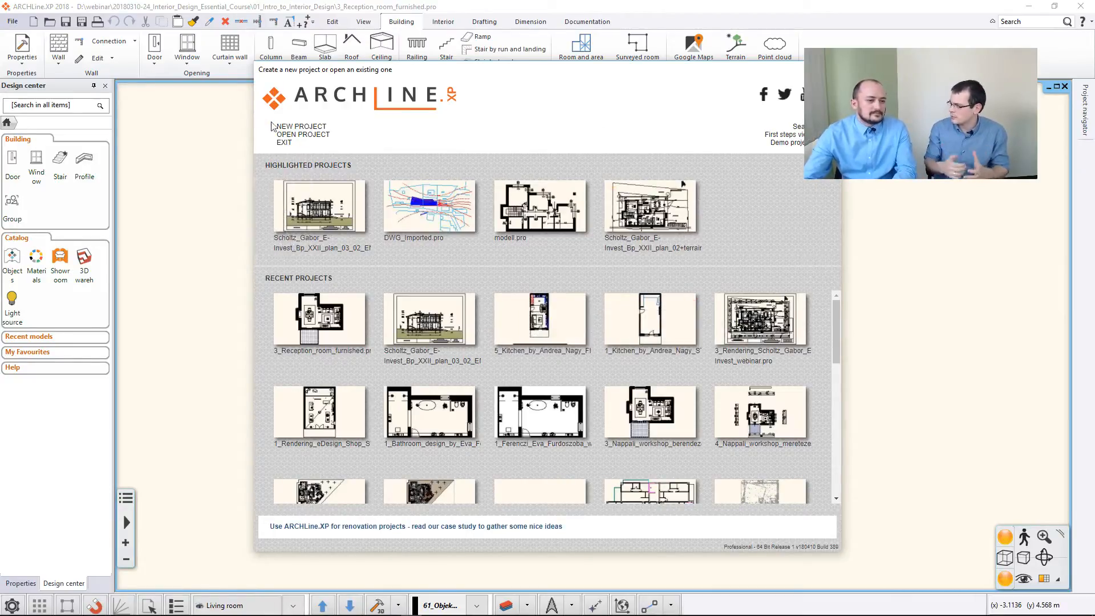
left_click(301, 127)
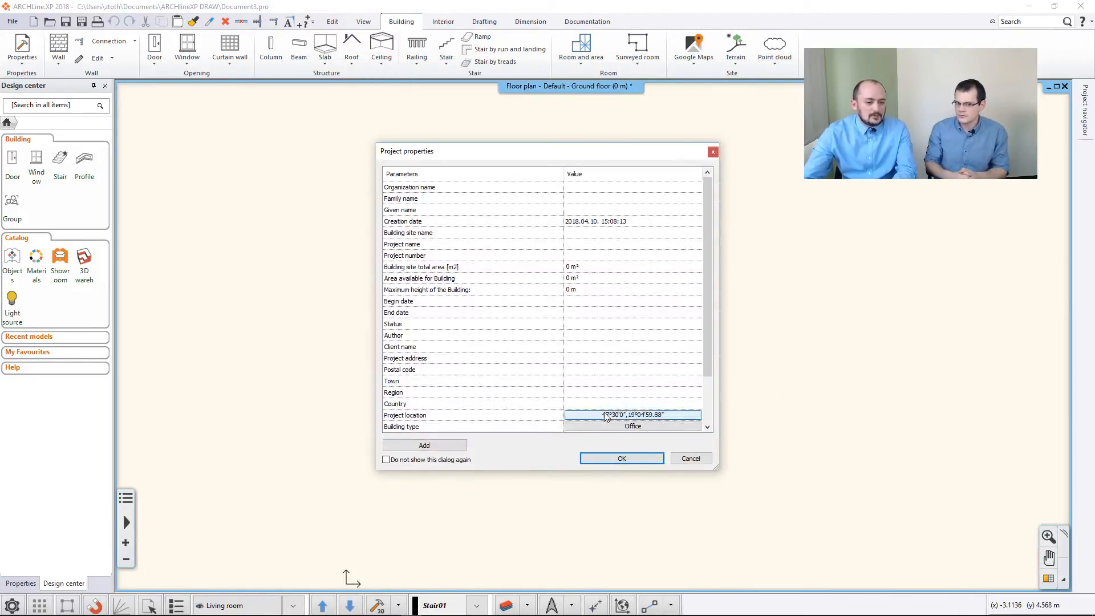
left_click(622, 458)
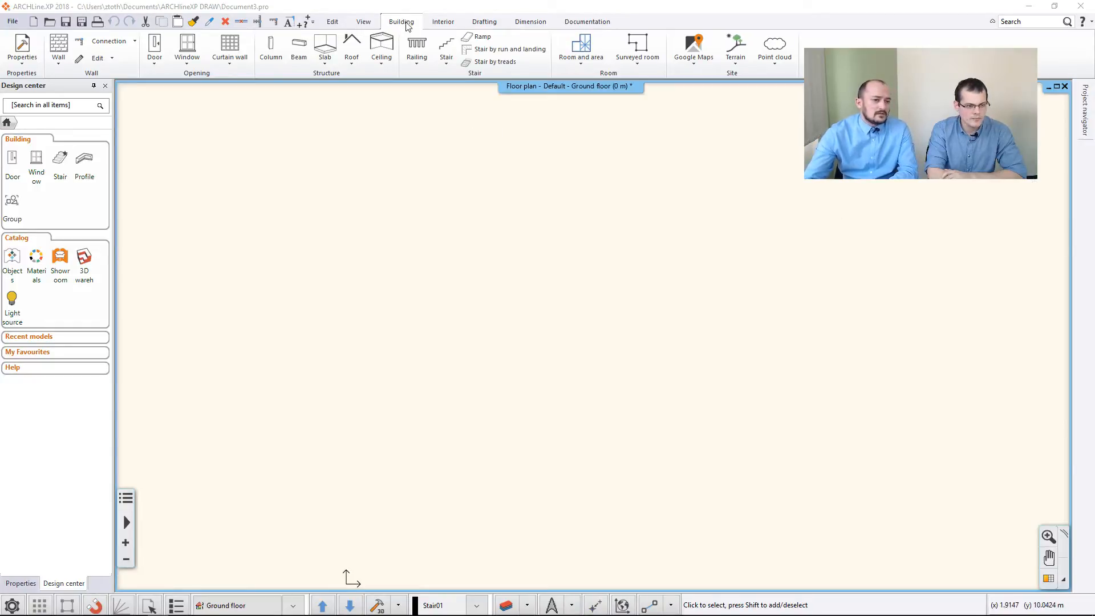
- Draw a 5 m wall straight down on the floor plan in the 1 layered 38 wide wall style
left_click(60, 51)
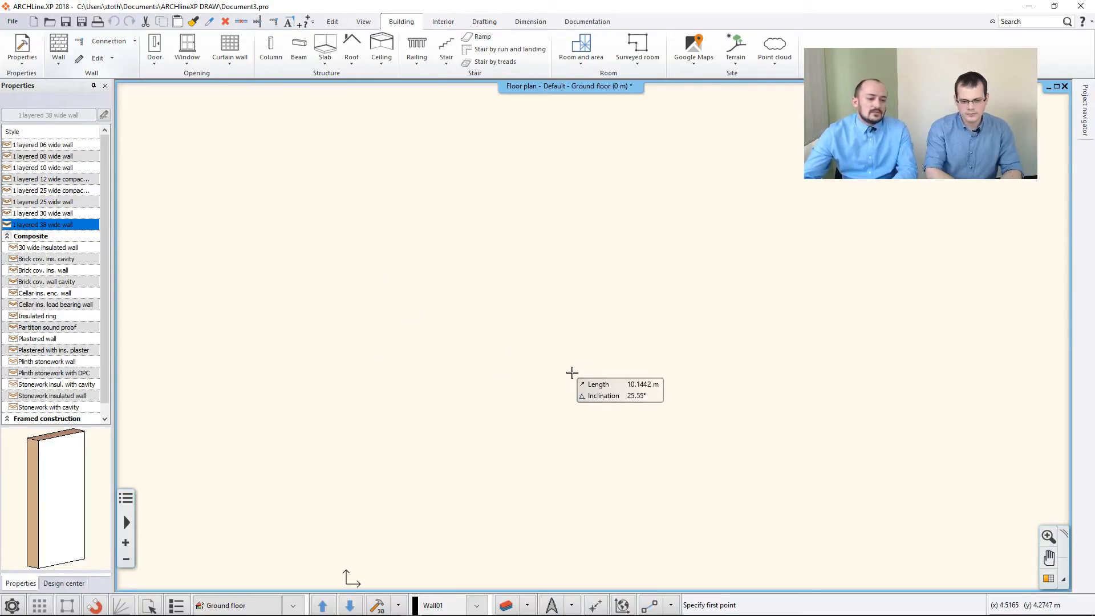
left_click(638, 251)
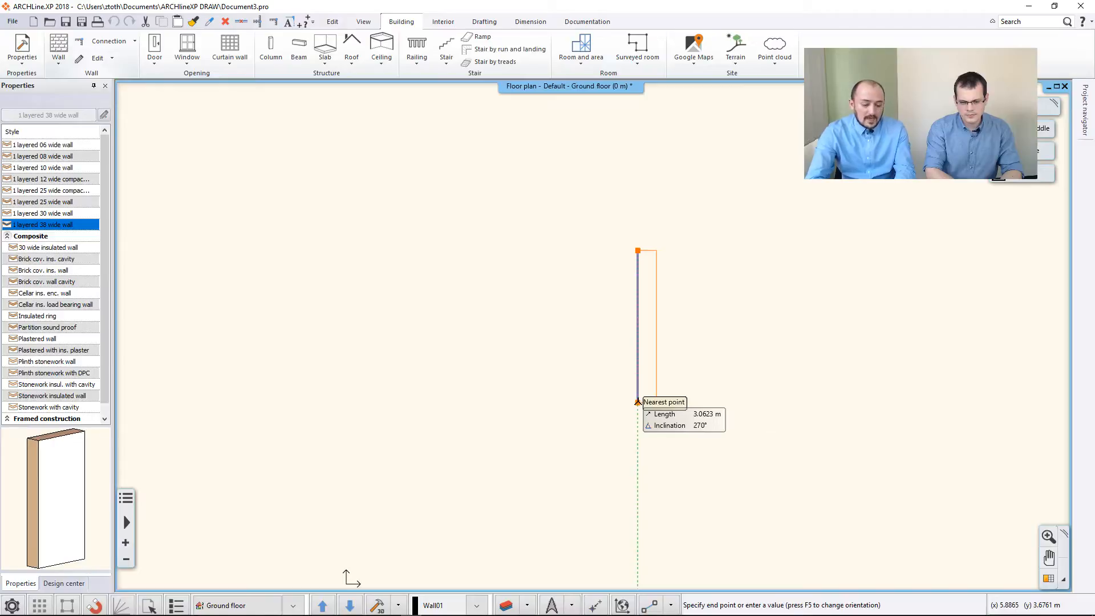
type("5")
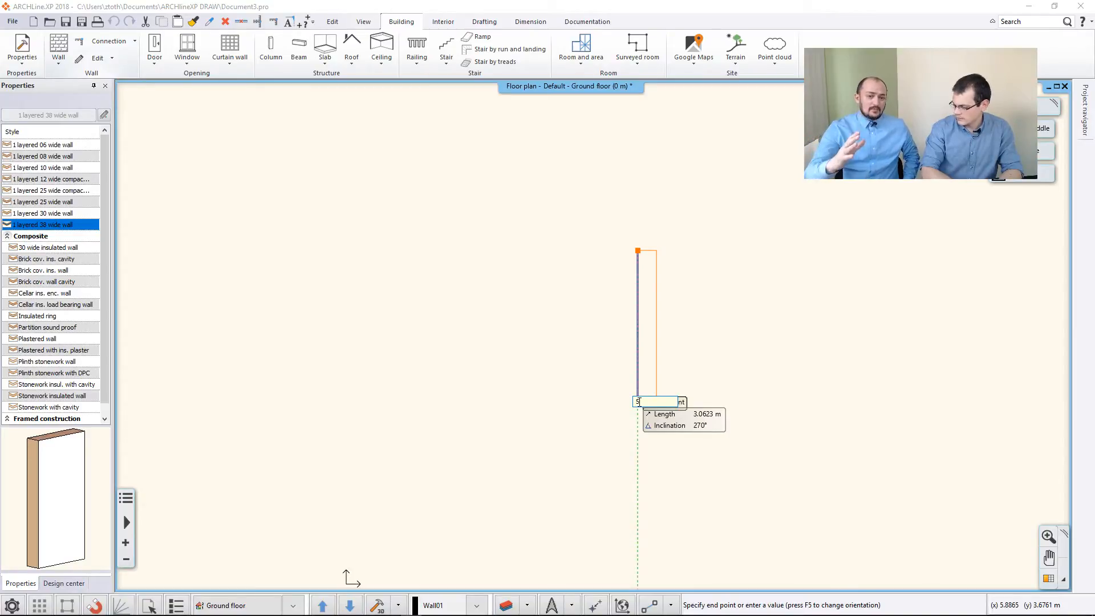
key("Return")
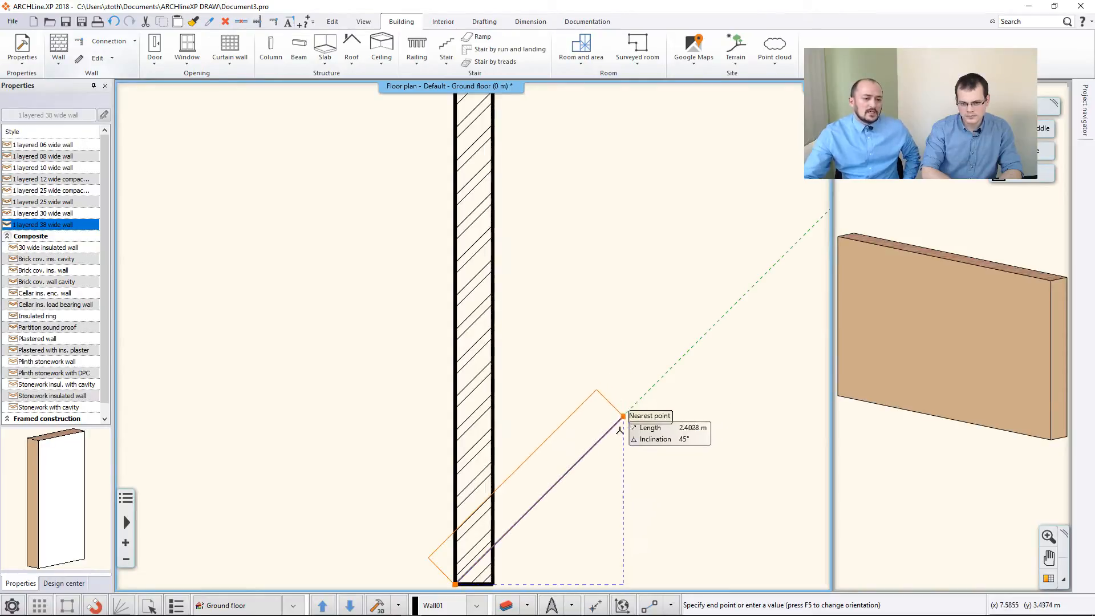
- Continue the wall chain with a 7.16 m horizontal wall running left from the first wall's lower end
scroll(627, 419, "down", 3)
middle_click_drag(688, 420, 705, 422)
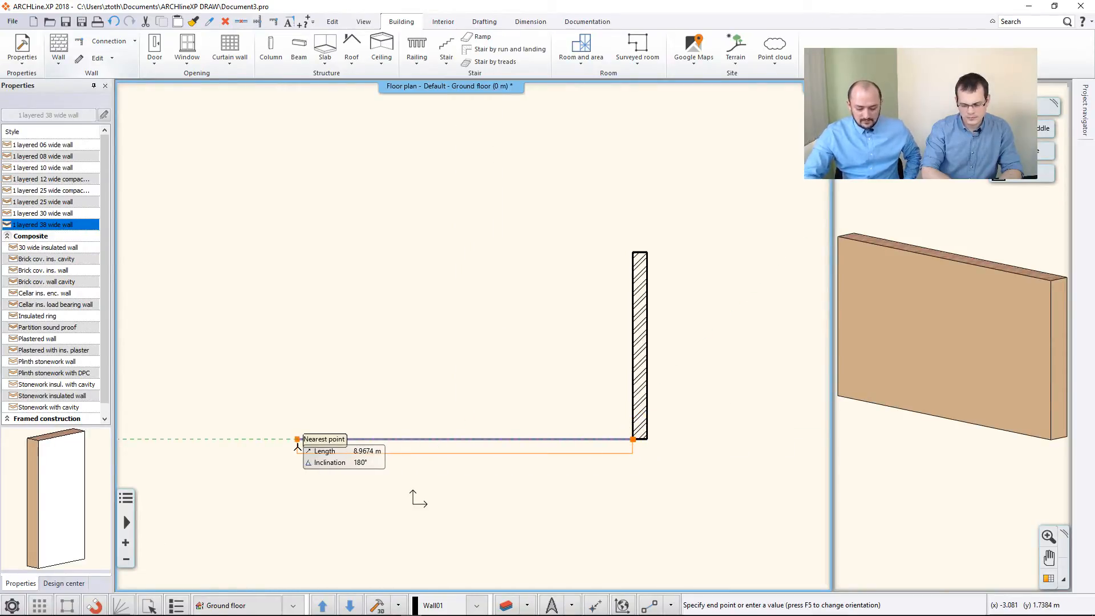
type("7,")
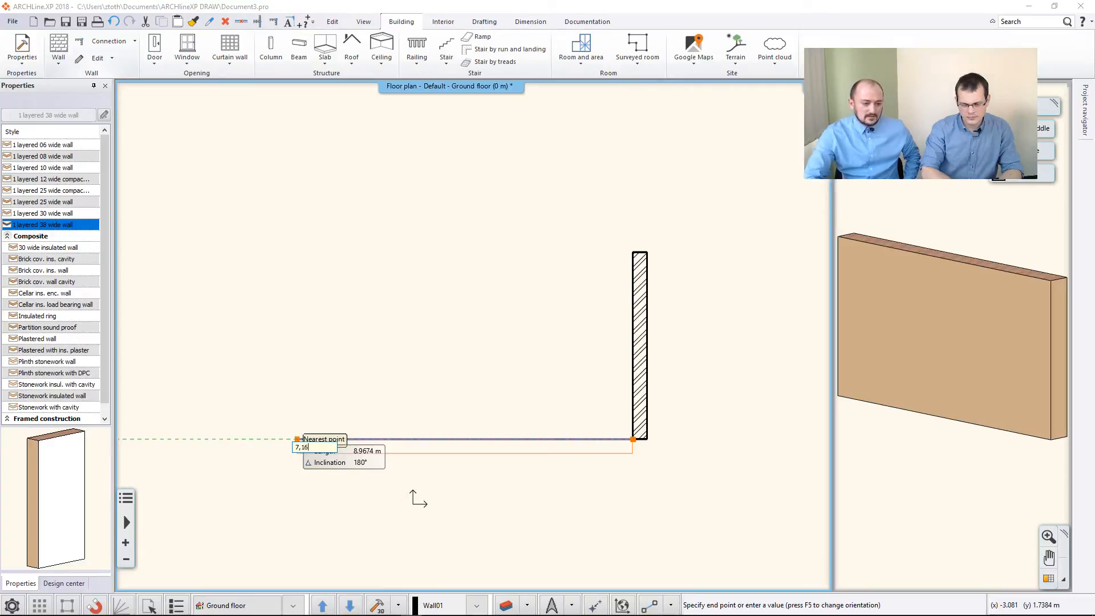
type("16")
key("Return")
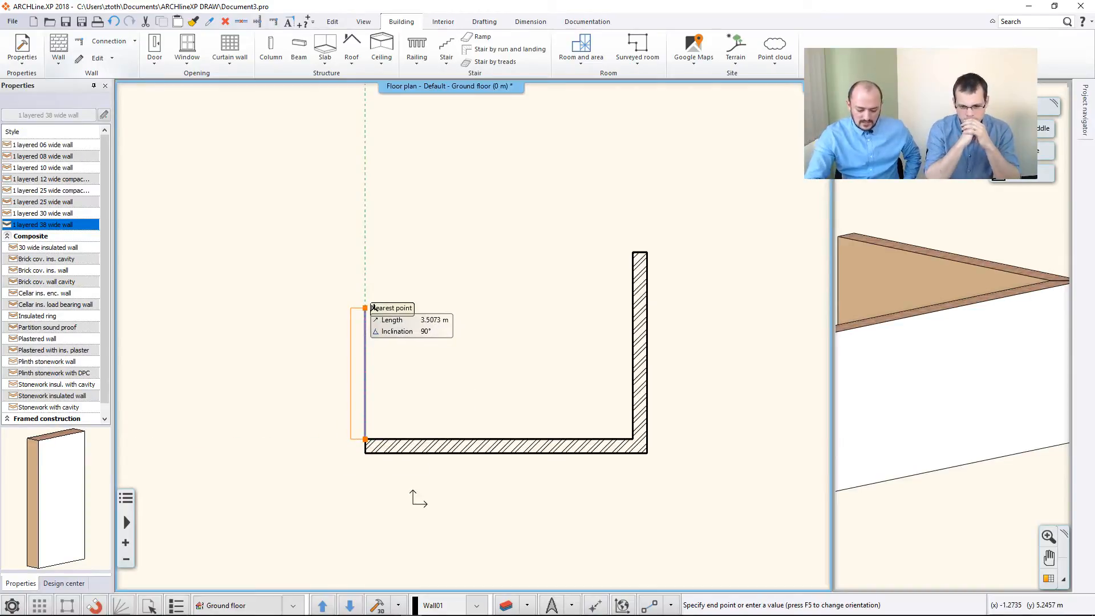
- Add a 2 m wall going up from the horizontal wall's left end and finish the wall chain
type("2")
key("Return")
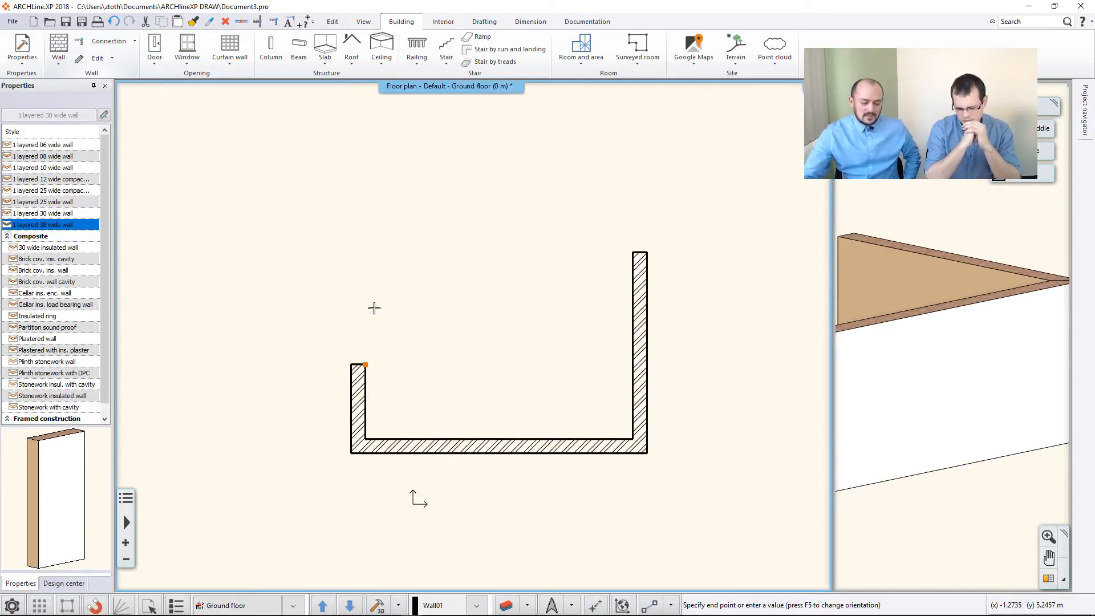
key("Return")
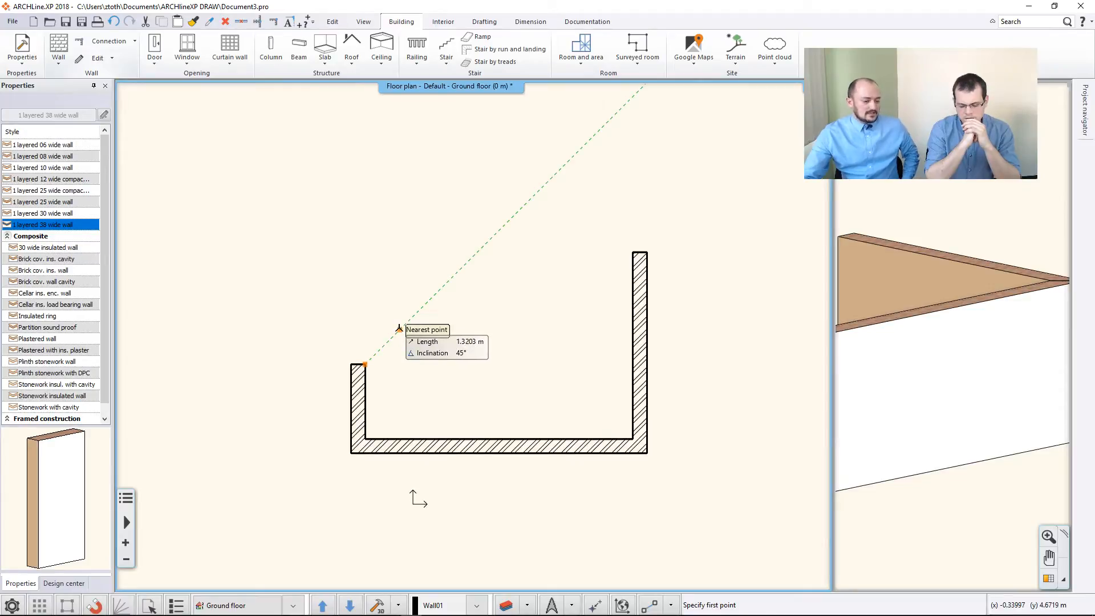
key("Escape")
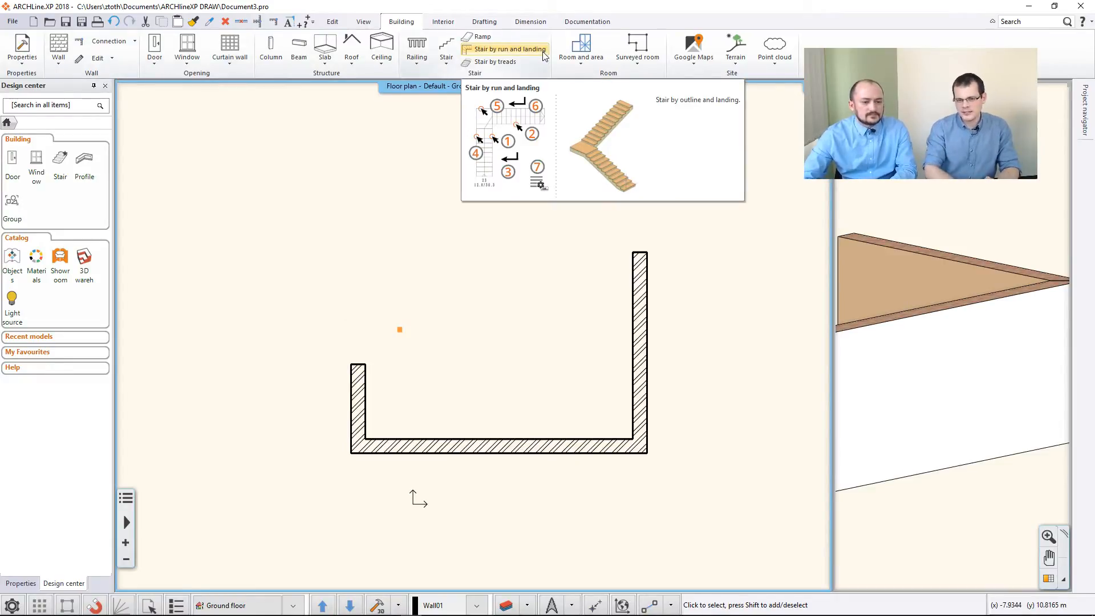
- Select the 5 m wall in the 3D view and set its length to 4 m
left_click(933, 197)
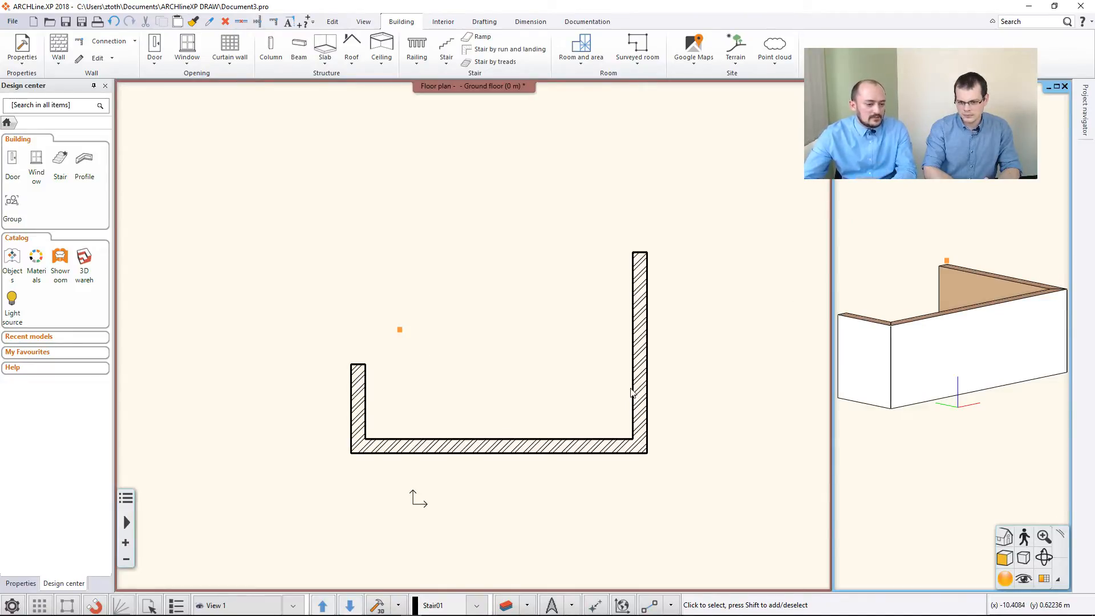
left_click(982, 292)
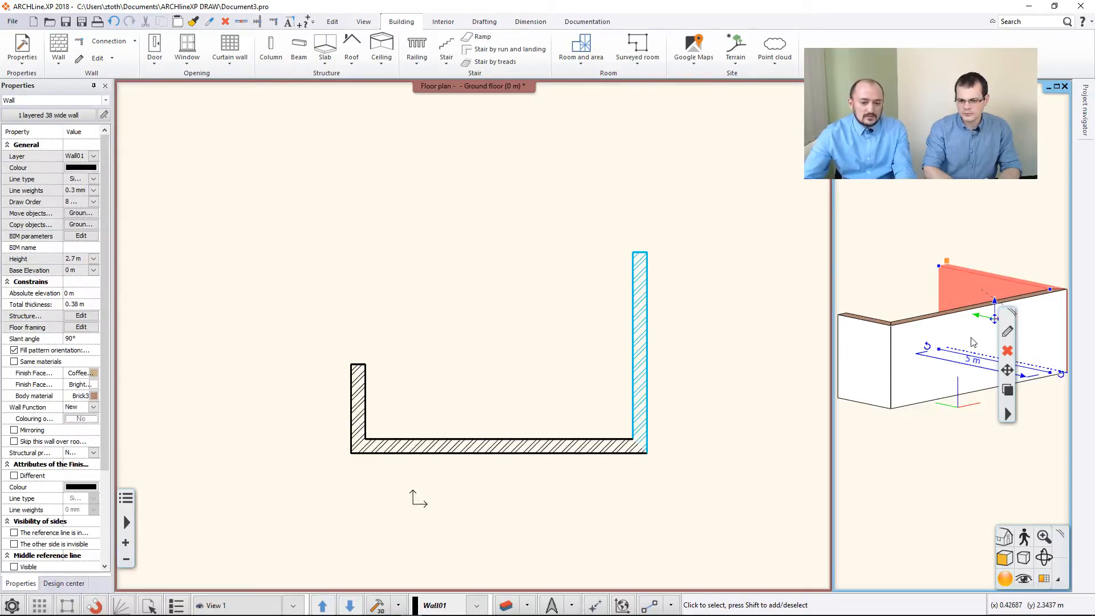
middle_click_drag(970, 342, 938, 313)
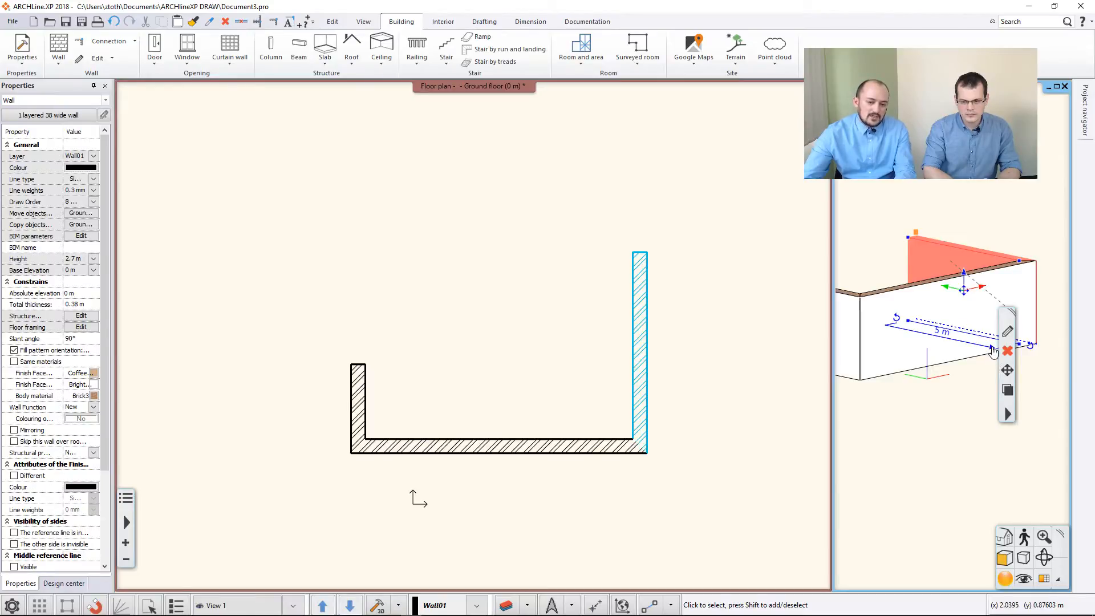
left_click(939, 334)
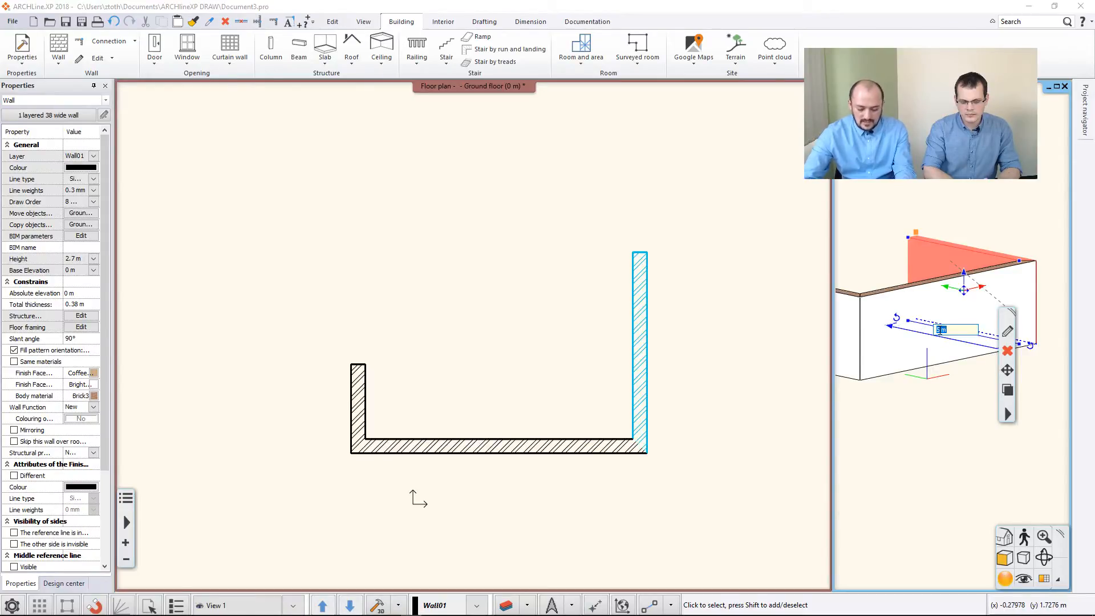
type("6")
key("Return")
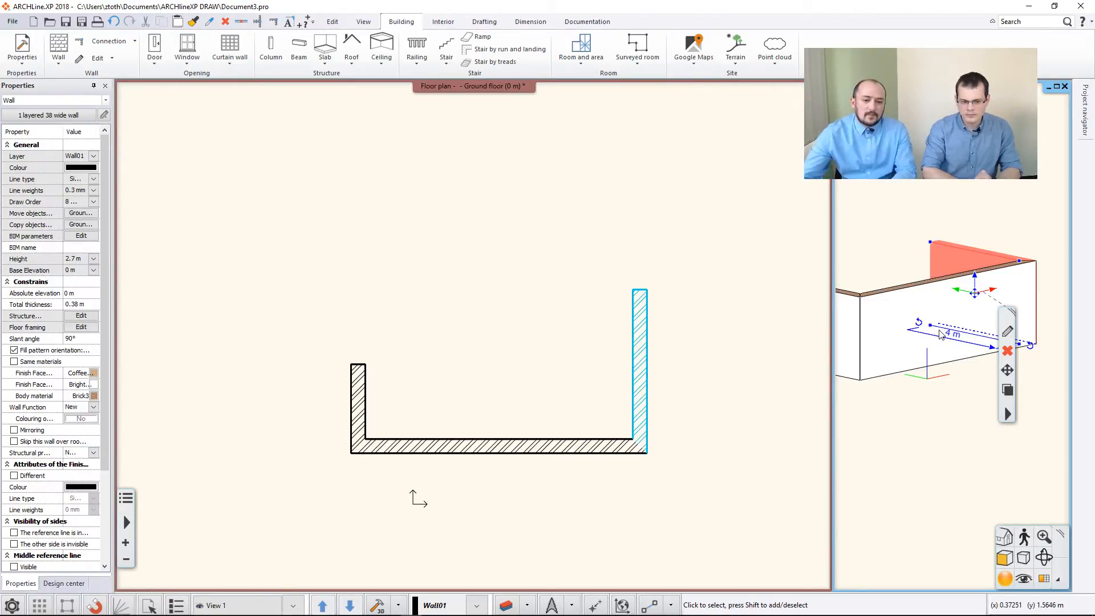
- Select the horizontal wall and the short left wall in turn on the floor plan to check their dimensions
left_click(690, 323)
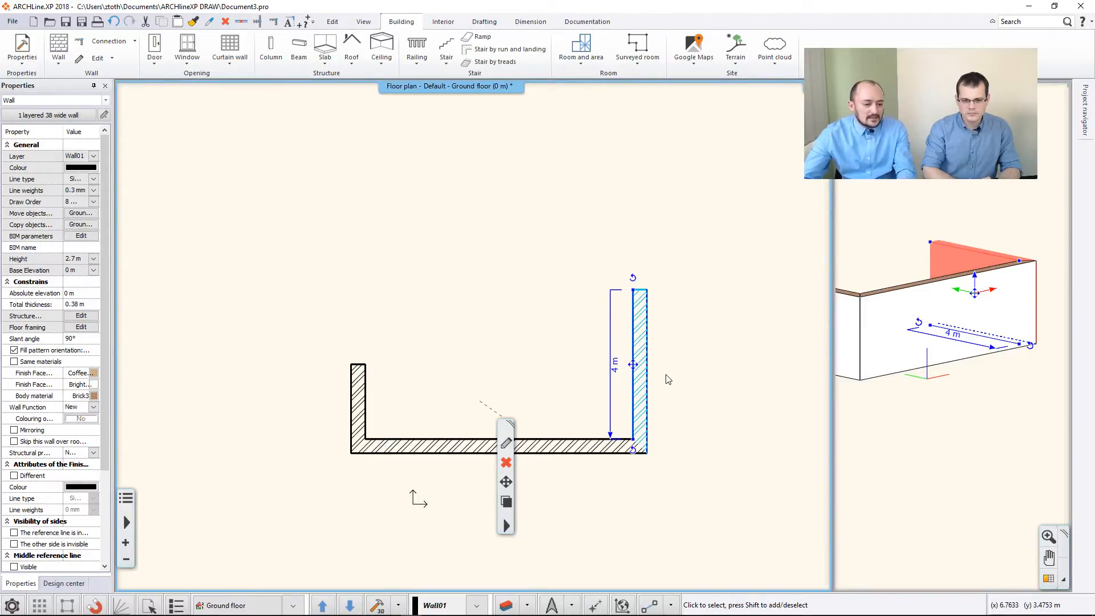
left_click(445, 443)
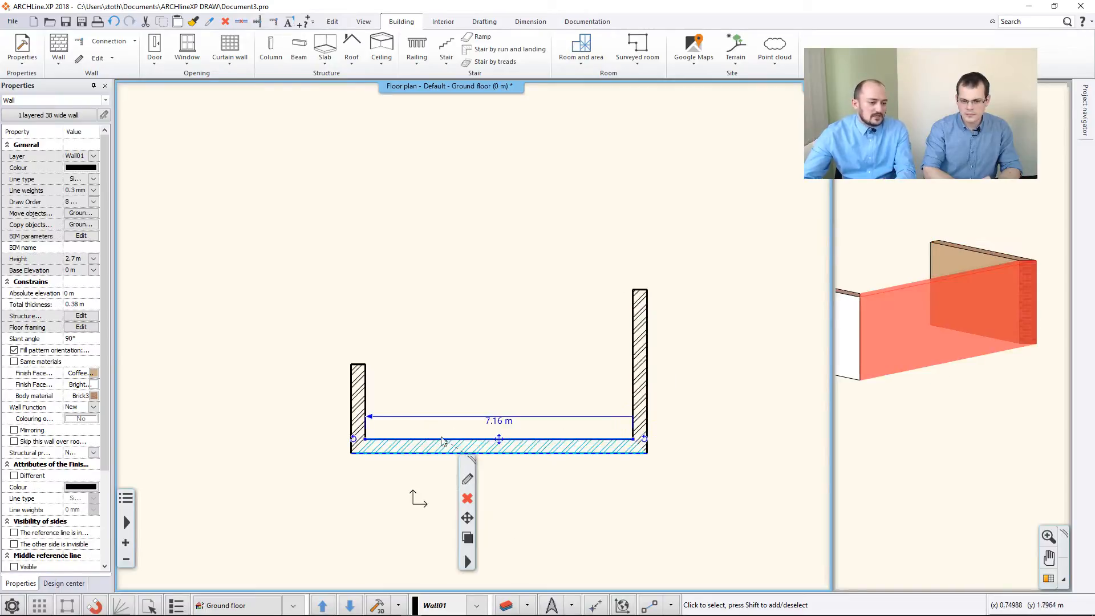
left_click(354, 387)
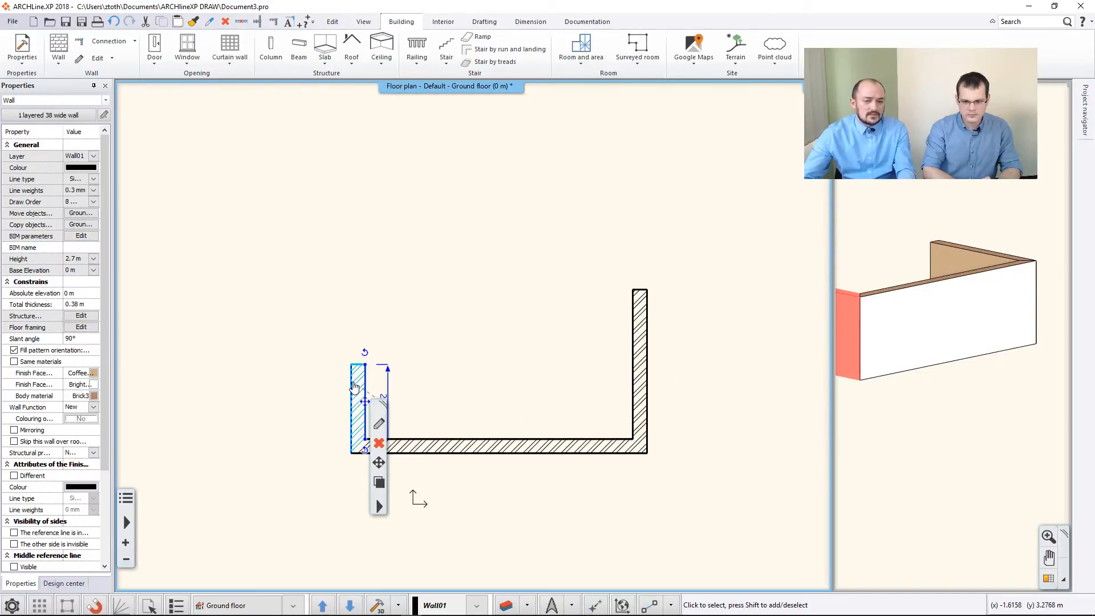
key("Escape")
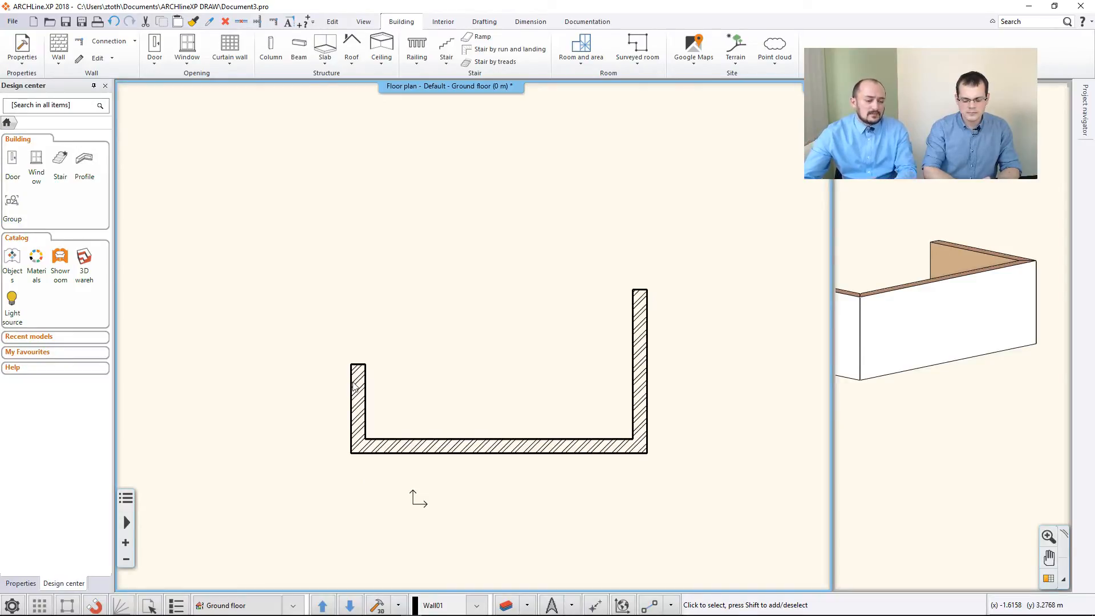
left_click(361, 389)
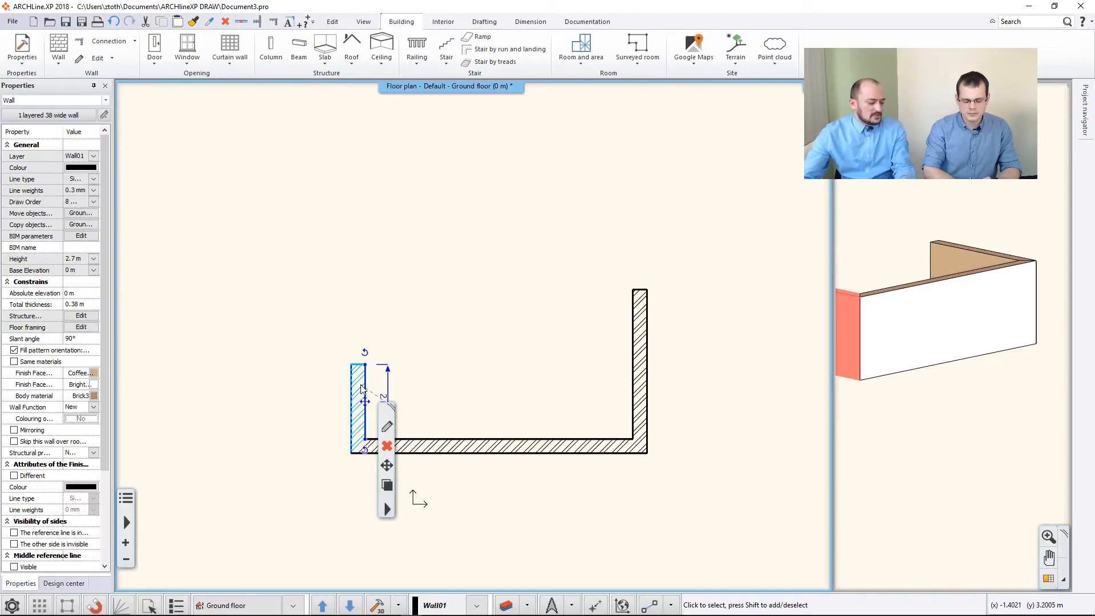
- Select all three walls on the floor plan with a selection window, delete them and undo the deletion
left_click(634, 373, "shift")
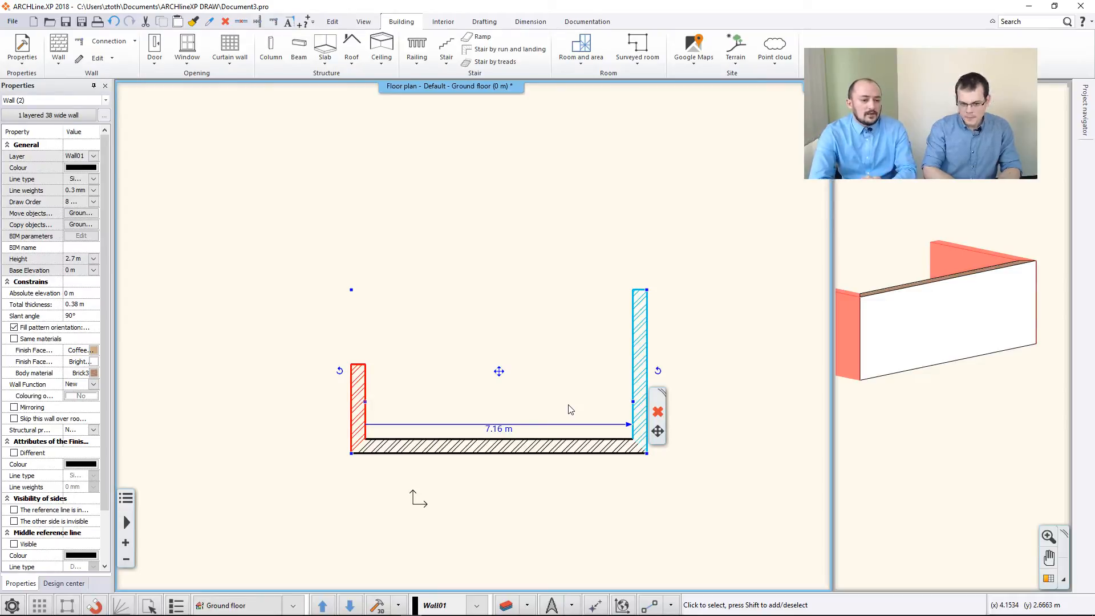
left_click(237, 160)
left_click(257, 172)
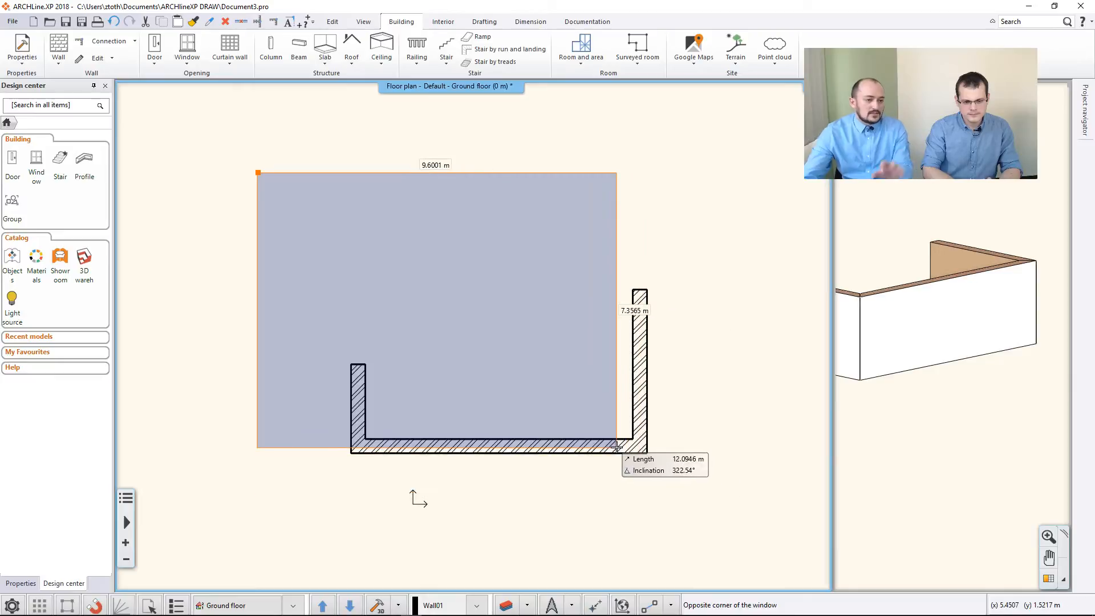
left_click(699, 482)
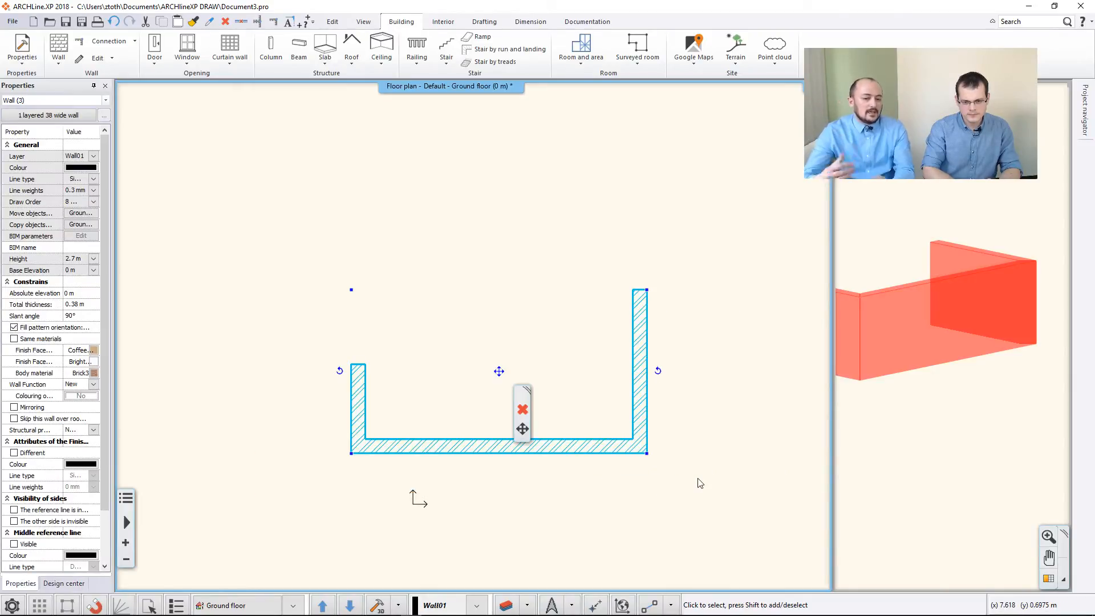
key("Delete")
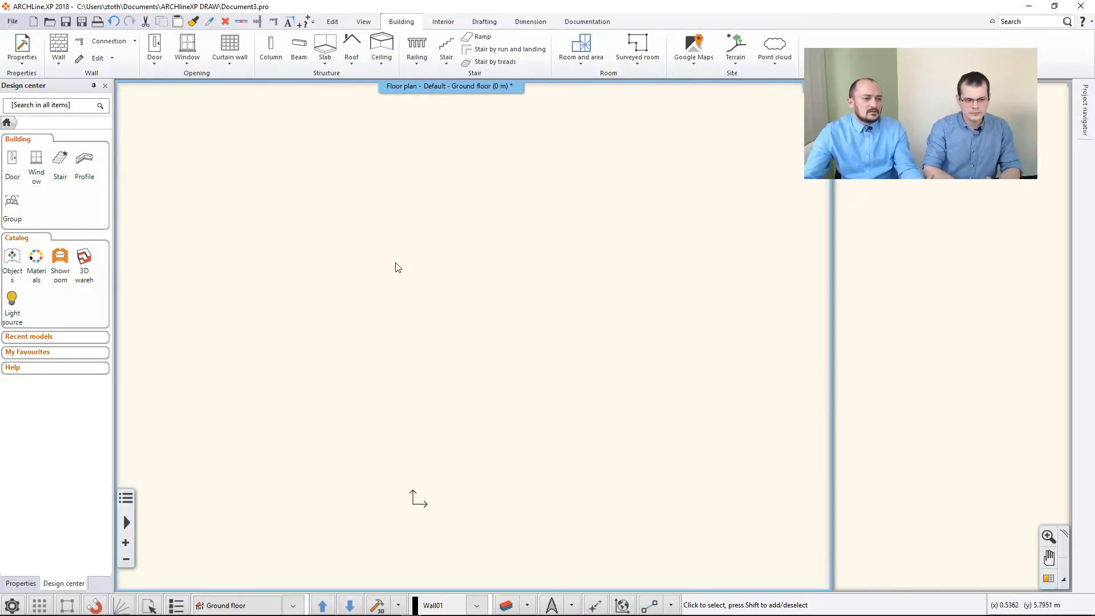
left_click(114, 23)
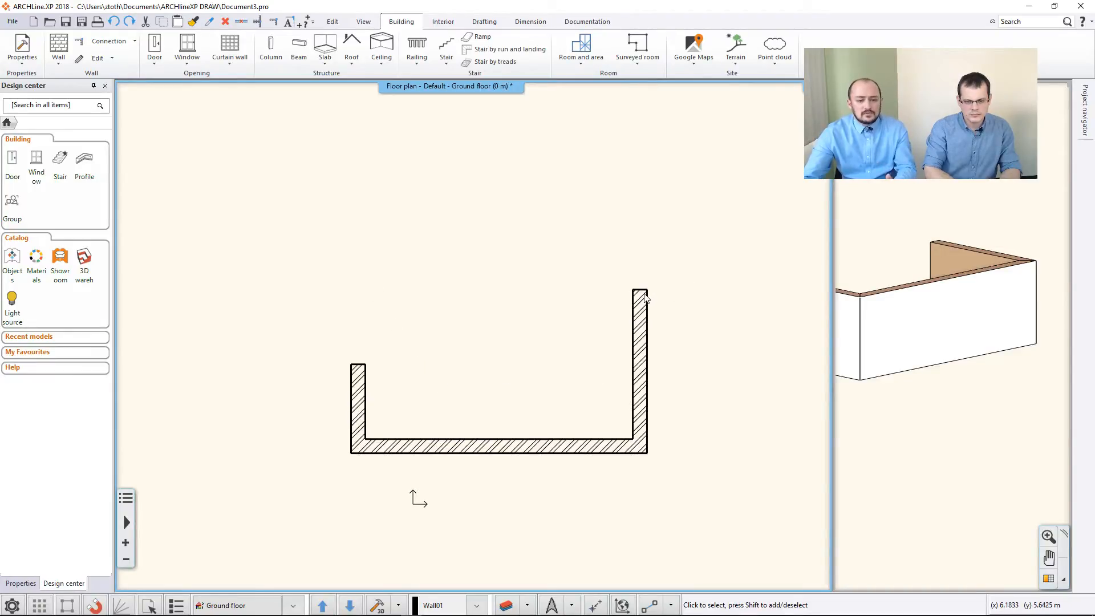
- Zoom in on the right wall's upper end and pan around the floor plan to examine the wall layout
scroll(645, 294, "up", 2)
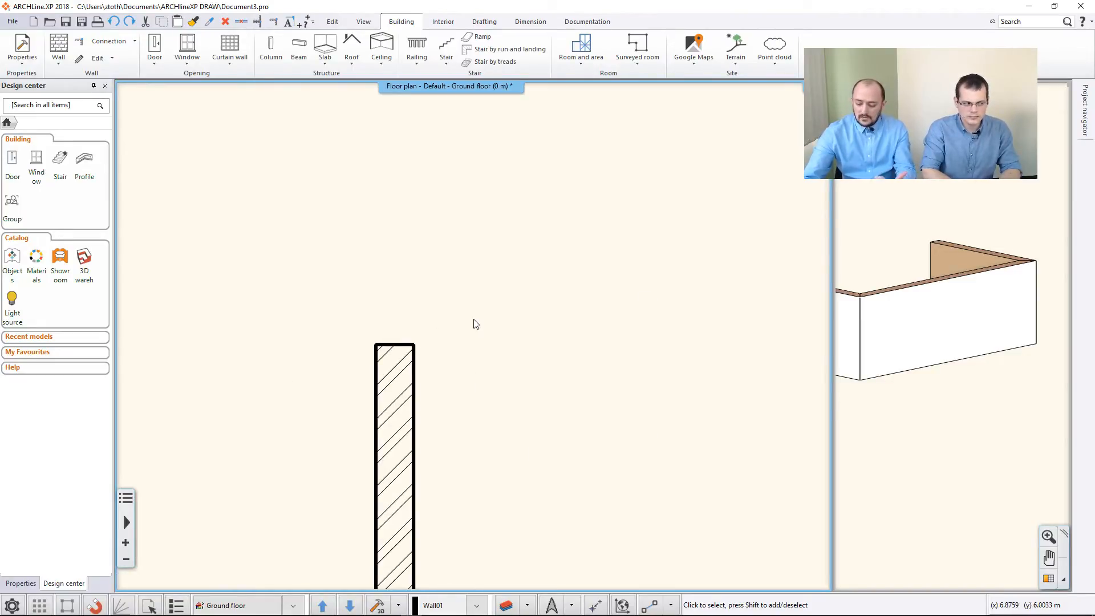
scroll(476, 324, "down", 2)
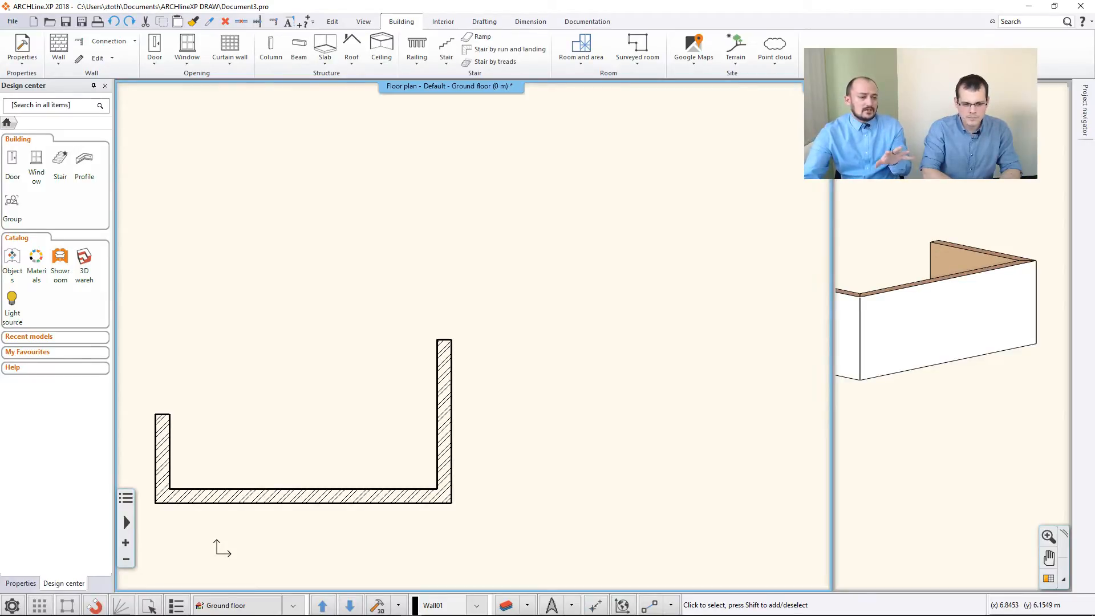
mouse_move(556, 249)
middle_mouse_down()
mouse_move(683, 249)
mouse_move(705, 192)
mouse_move(631, 206)
mouse_move(723, 228)
mouse_move(720, 188)
mouse_move(681, 169)
mouse_move(667, 186)
middle_mouse_up()
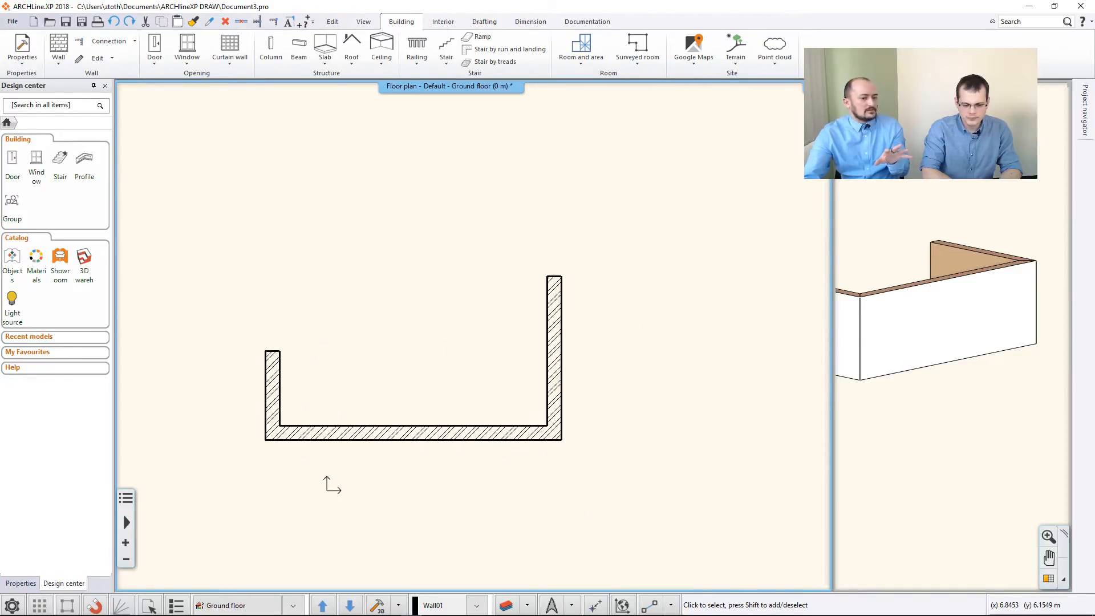
middle_click_drag(583, 260, 637, 260)
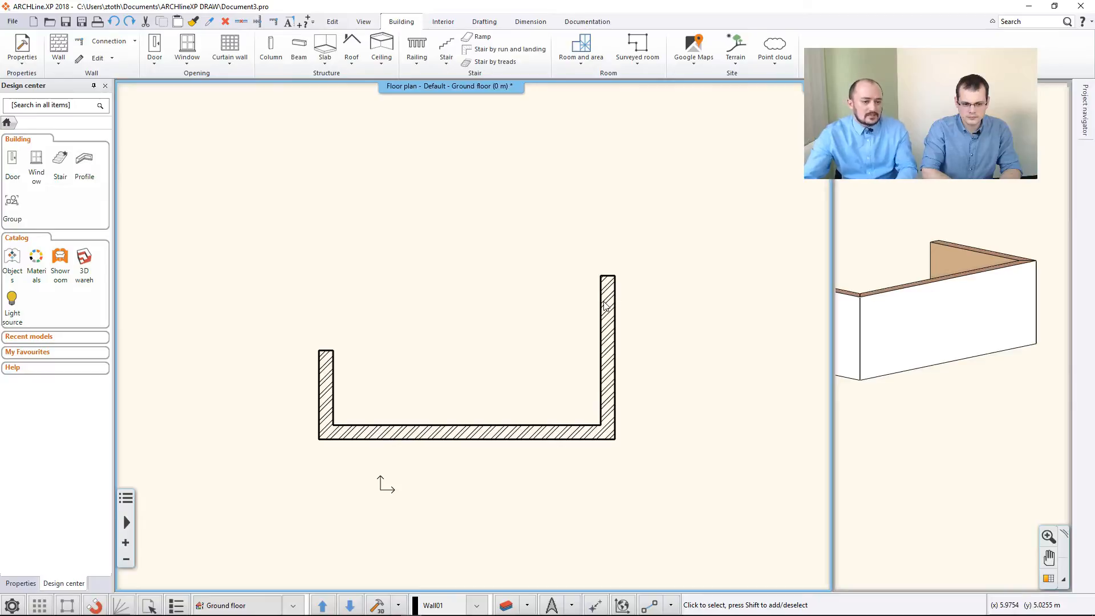
scroll(543, 344, "up", 3)
scroll(562, 342, "down", 2)
scroll(478, 345, "down", 1)
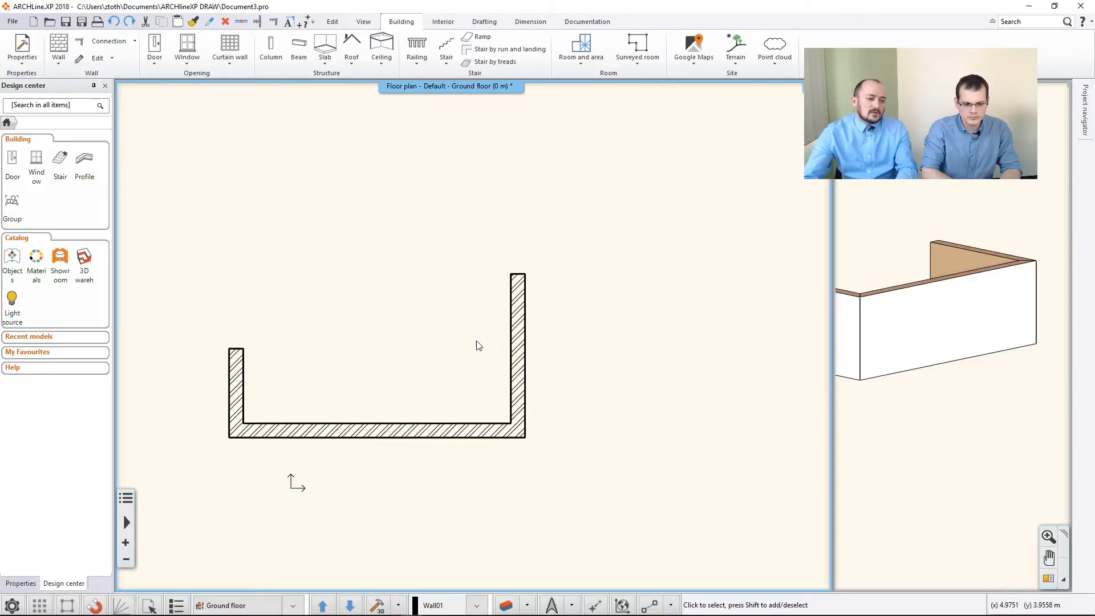
- Select all three walls on the floor plan with one selection window and delete them
mouse_move(479, 346)
middle_mouse_down()
mouse_move(617, 332)
mouse_move(462, 354)
mouse_move(550, 354)
middle_mouse_up()
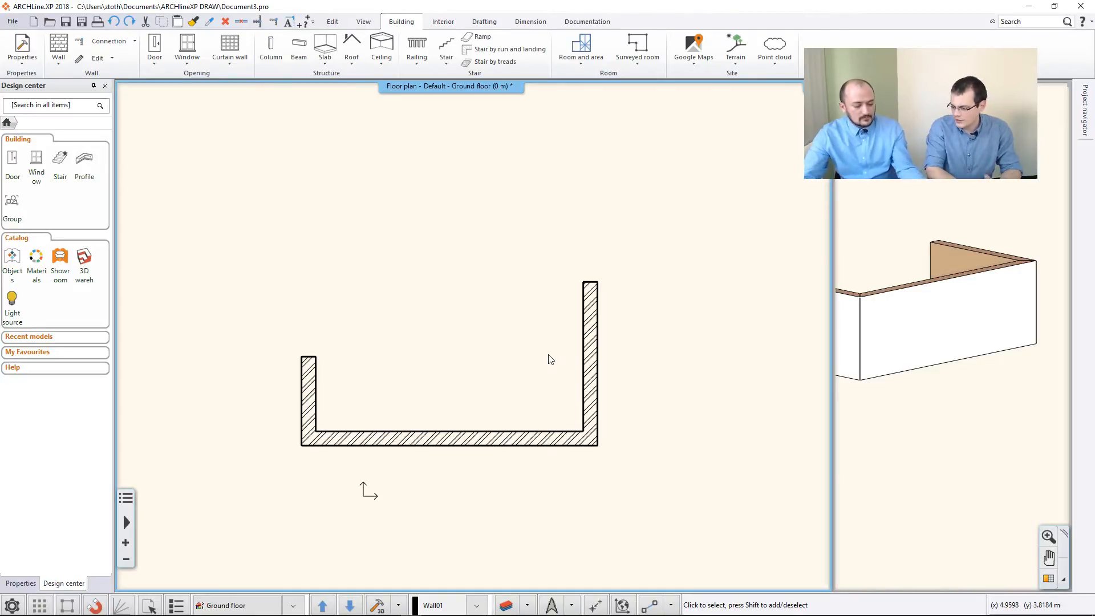
left_click_drag(246, 220, 689, 474)
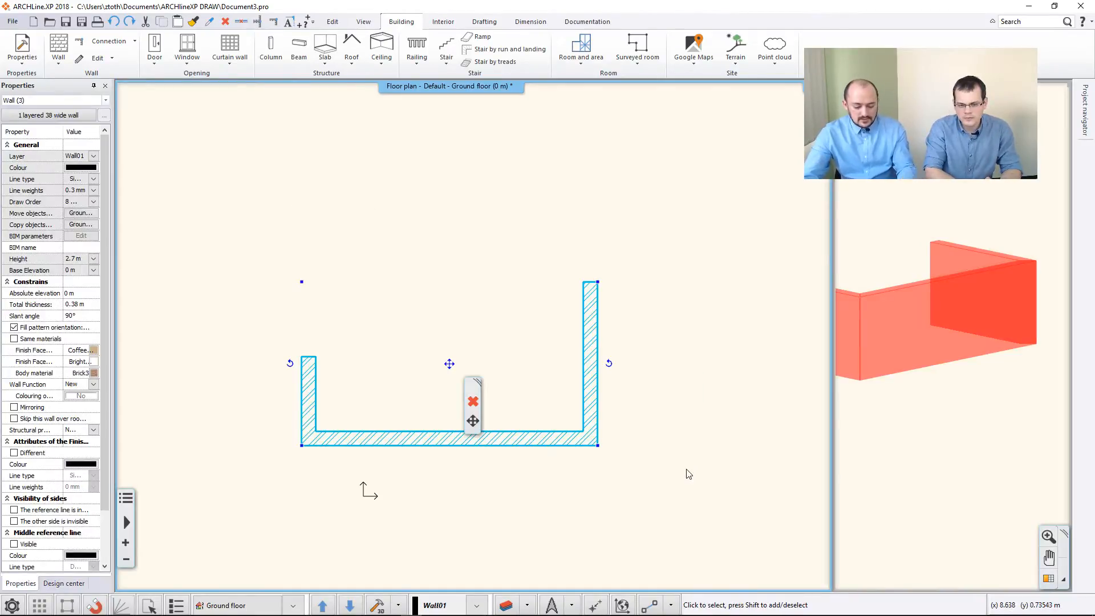
key("Delete")
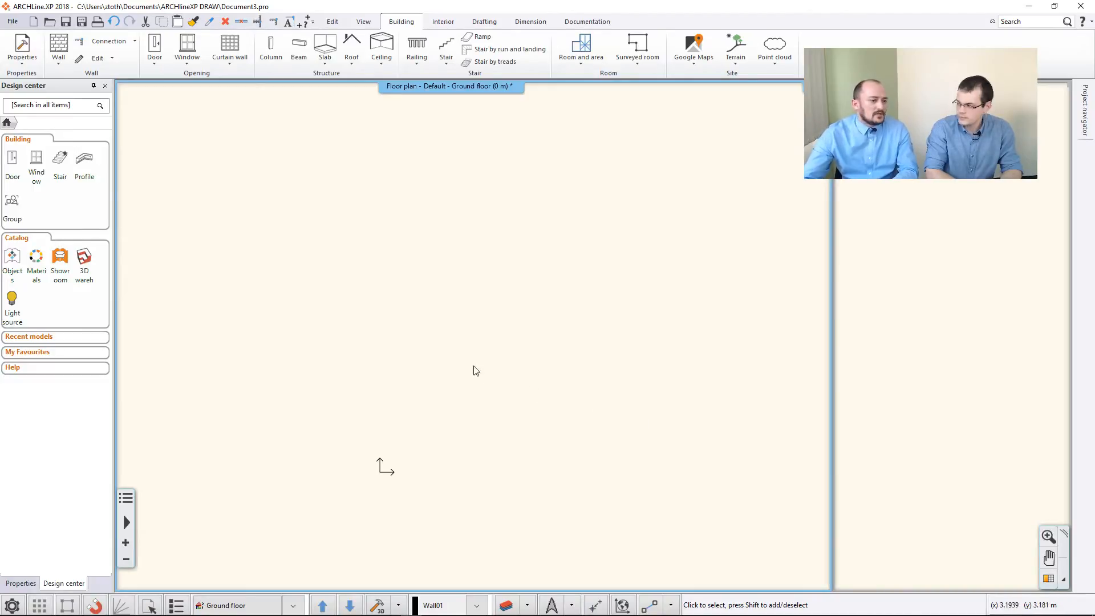
- In the default wall properties, link the exterior finish face to the interior one so both use Bright_white
left_click(58, 47)
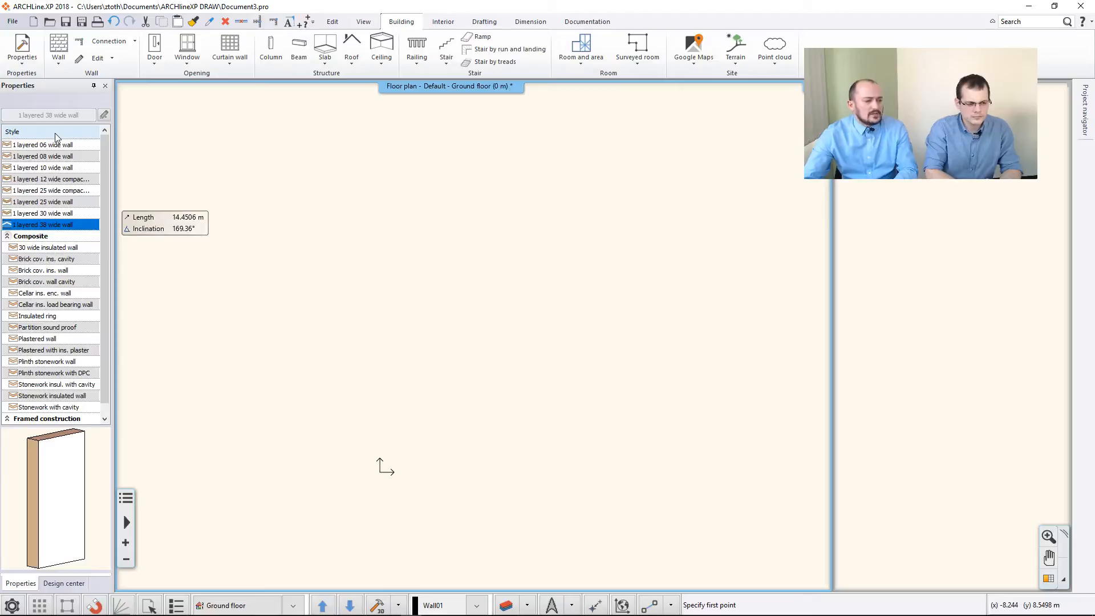
right_click(56, 45)
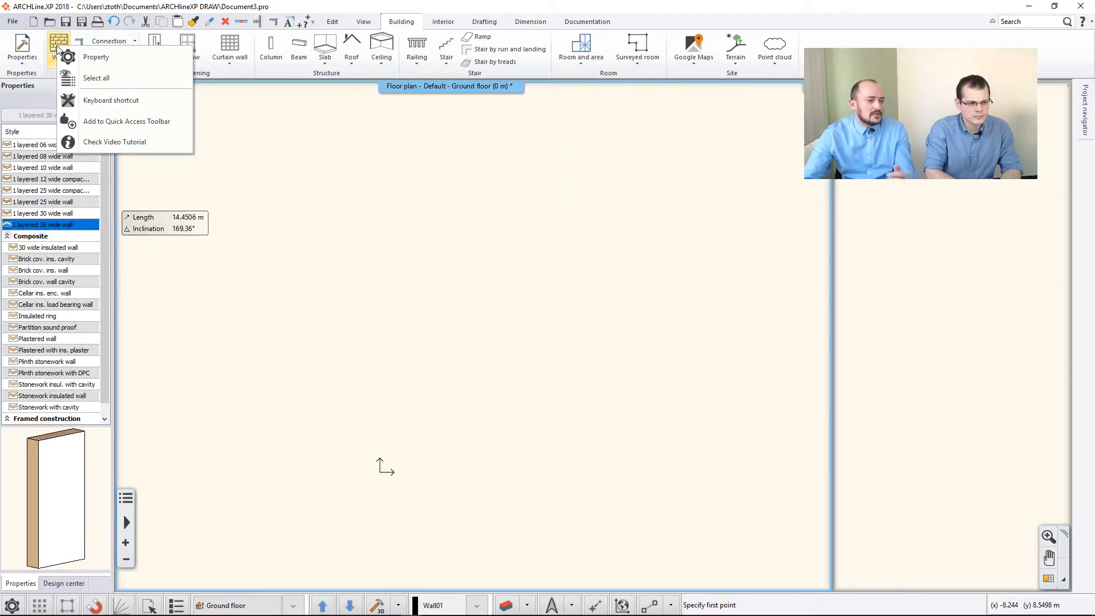
left_click(95, 57)
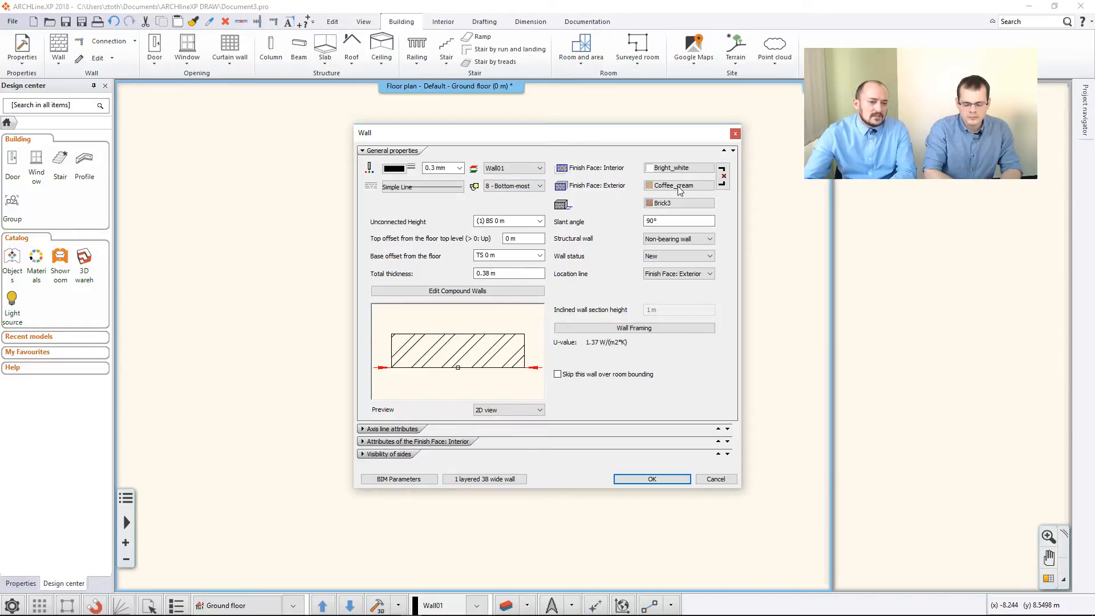
left_click(723, 177)
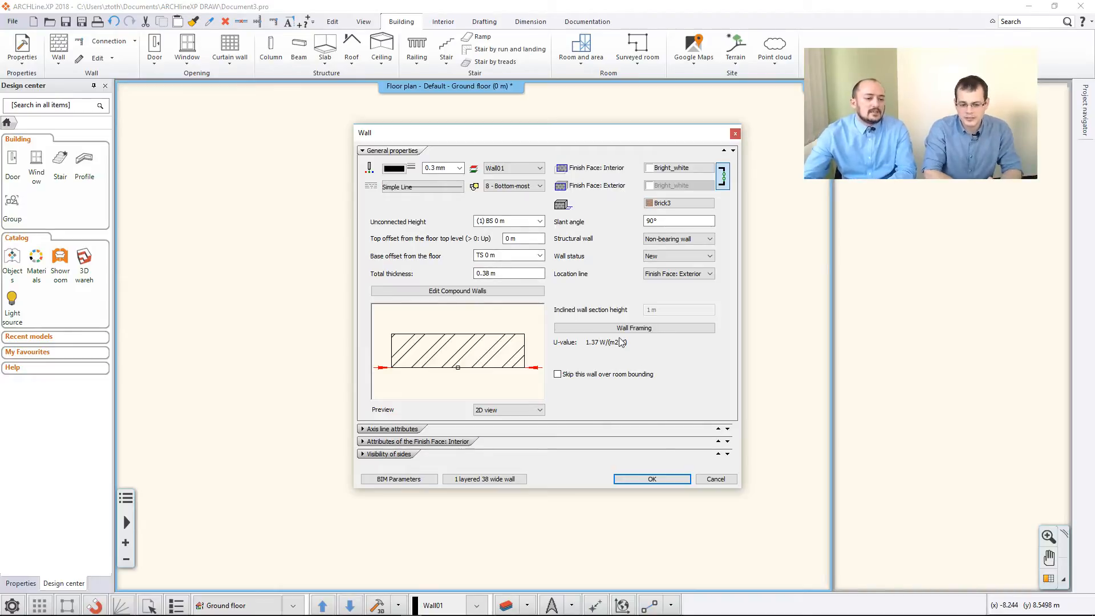
left_click(668, 482)
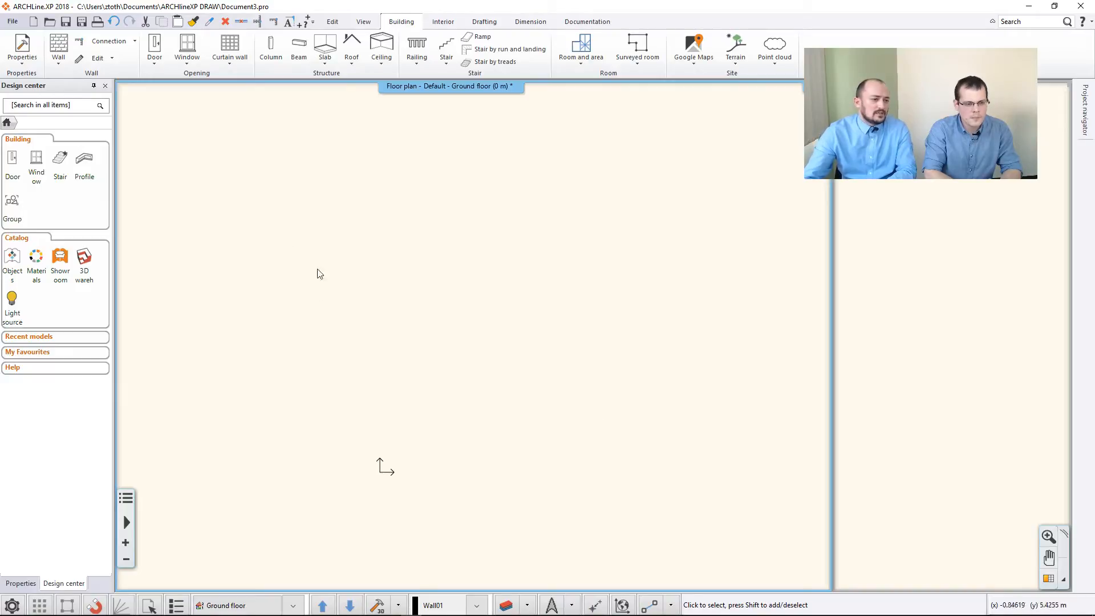
- Start a new wall chain on the floor plan with a 7.16 m horizontal wall running to the left
left_click(58, 50)
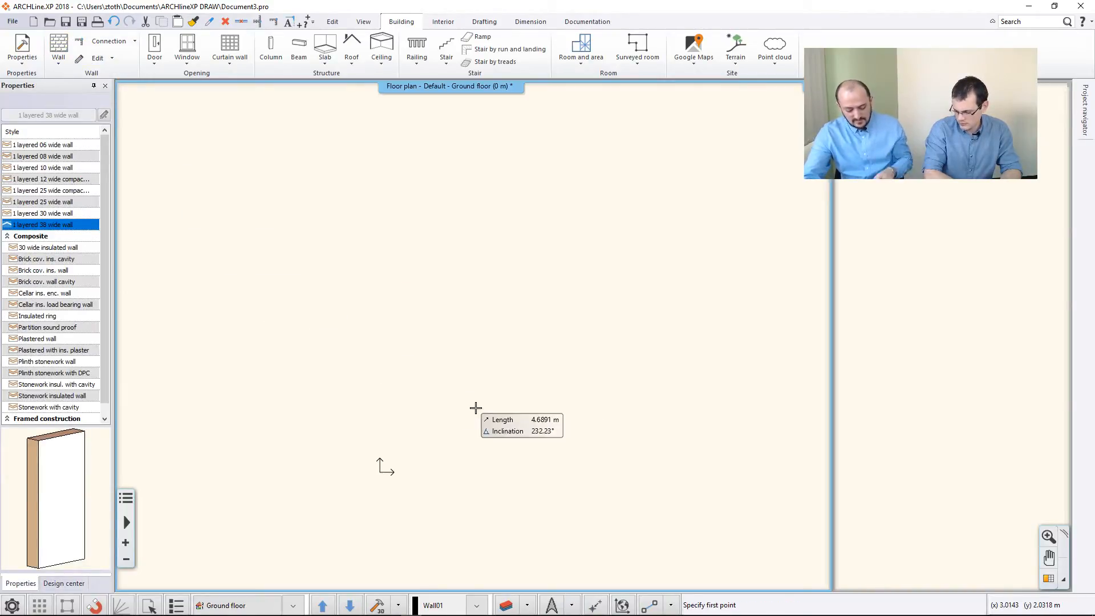
left_click(592, 412)
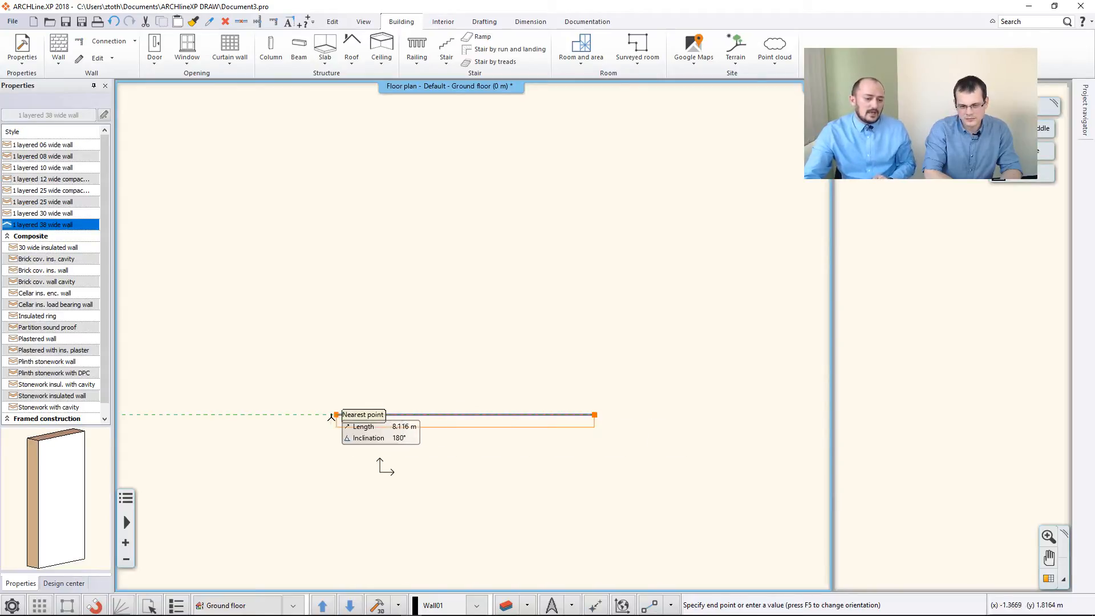
type("7")
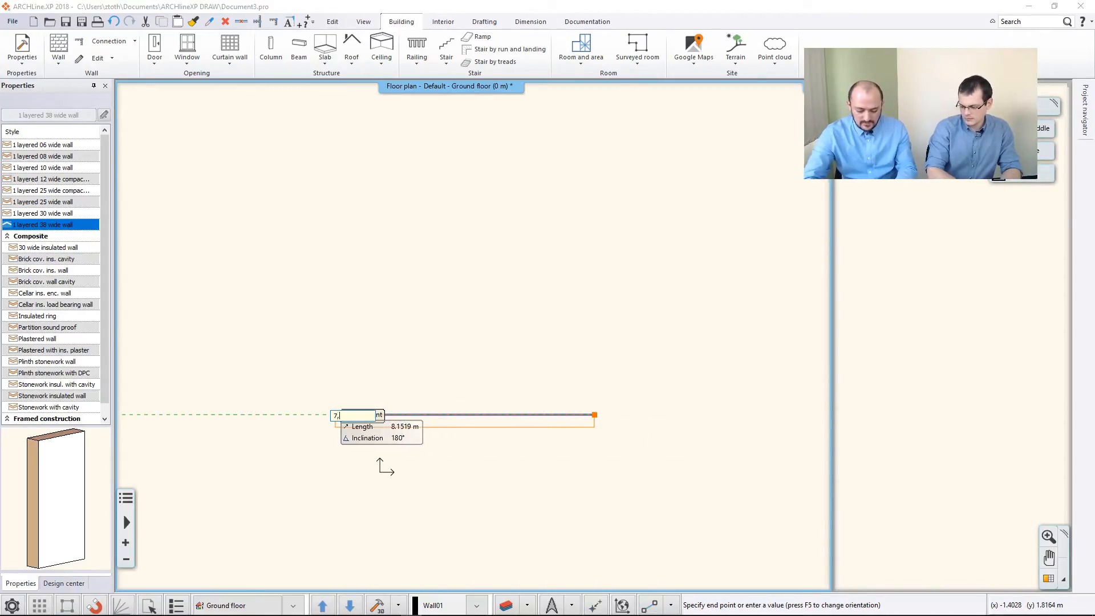
type(",16")
key("Return")
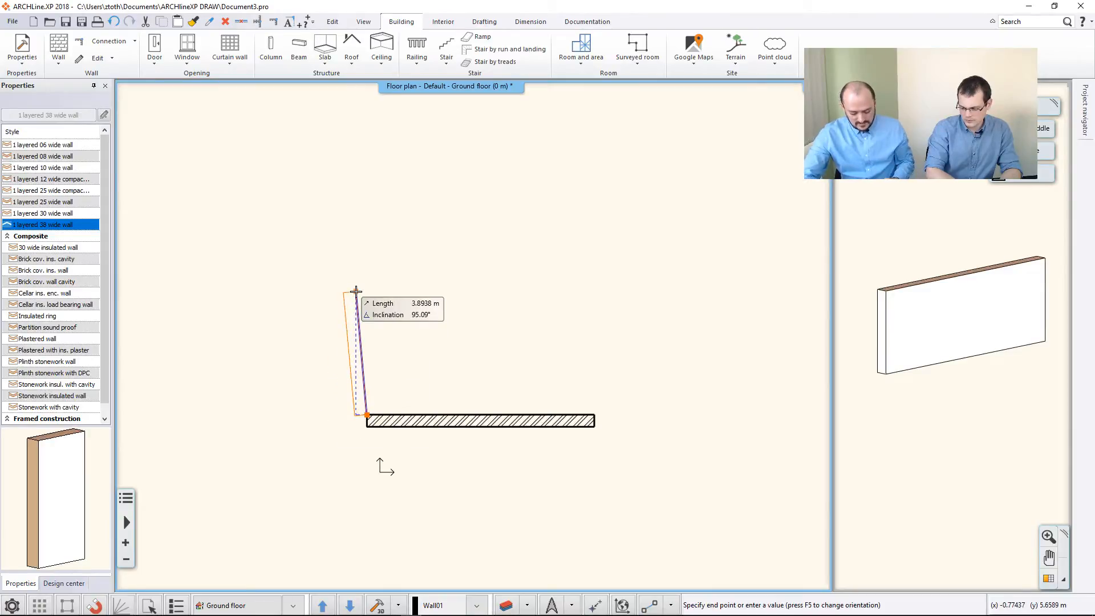
- Continue the wall chain with a 5.8 m wall going straight up from the horizontal wall's left end
type("5,")
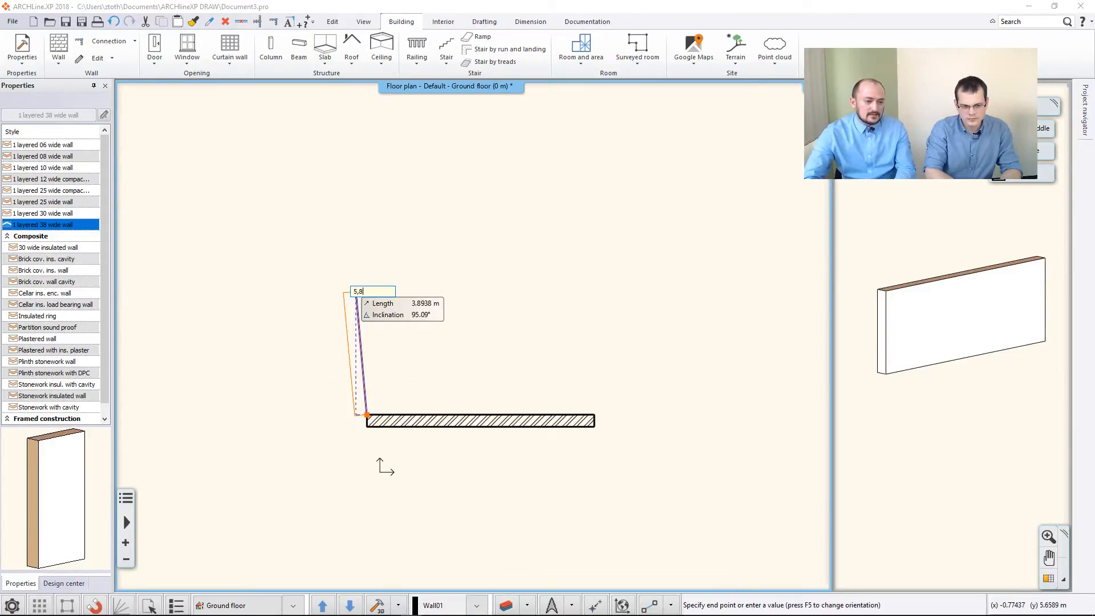
type("8")
key("Return")
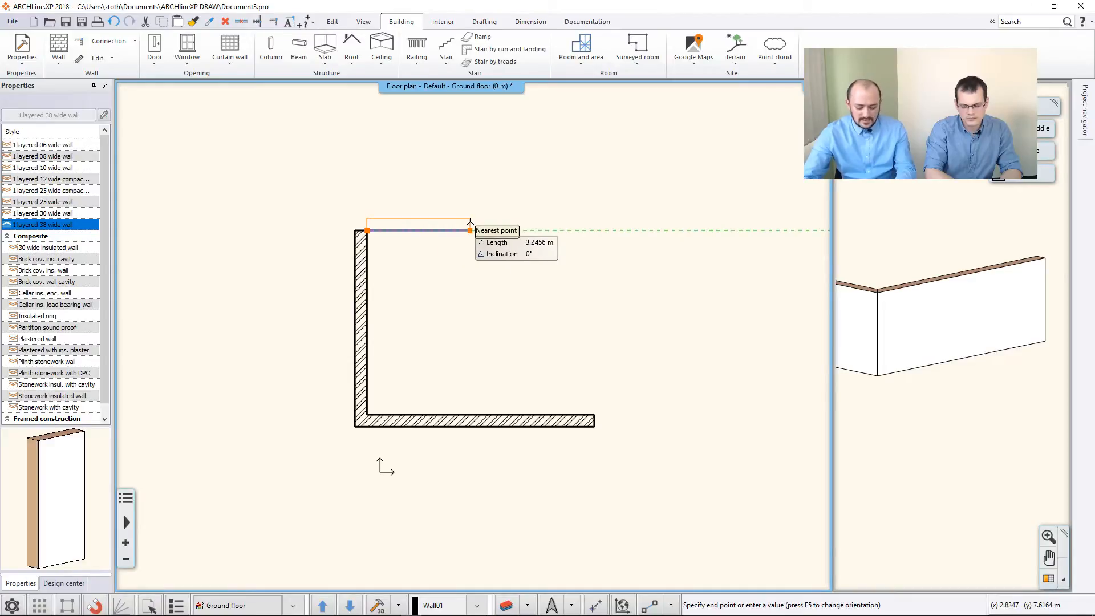
- Add a wall about 3 m long running right from the upper corner and one about 1.9 m long going down
left_click(470, 222)
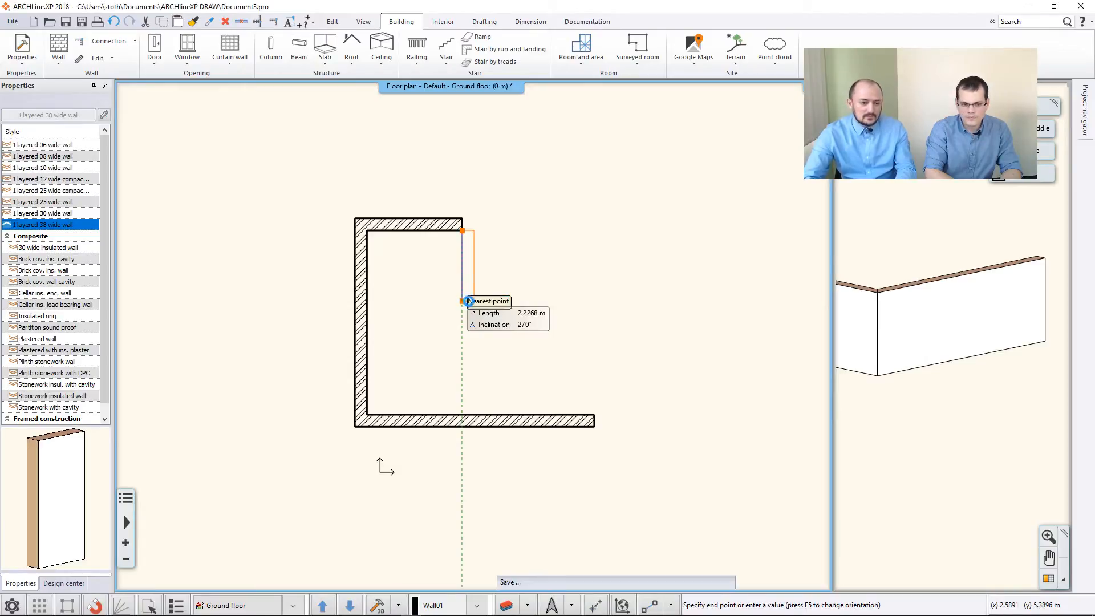
left_click(463, 292)
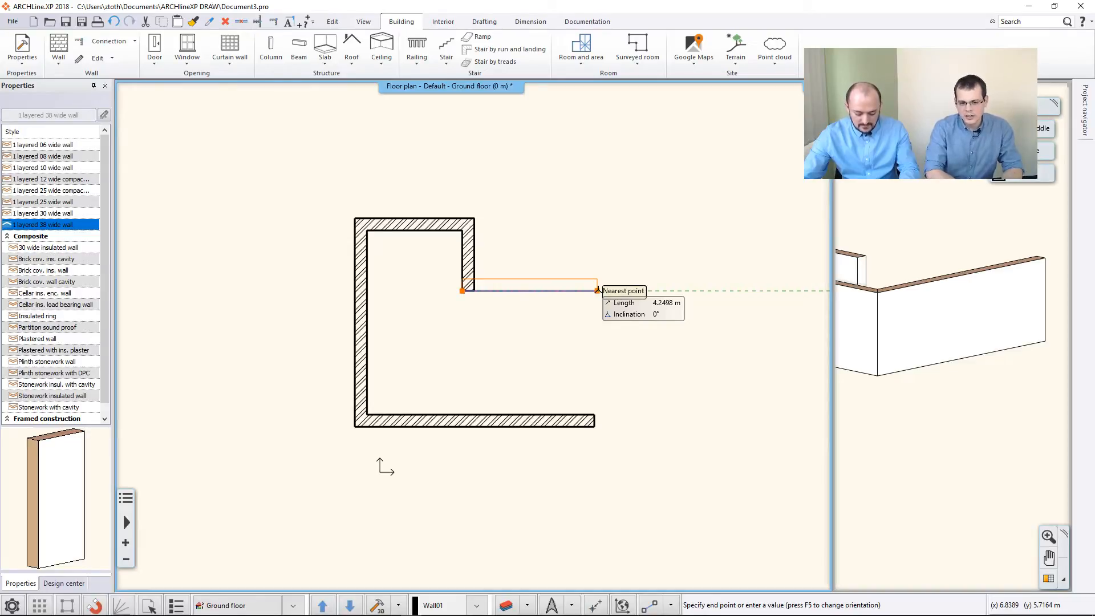
- Add a 4.16 m wall to the right, aligned with the first wall's end, and close the outline with a 3.9 m wall down to it
type("4,16")
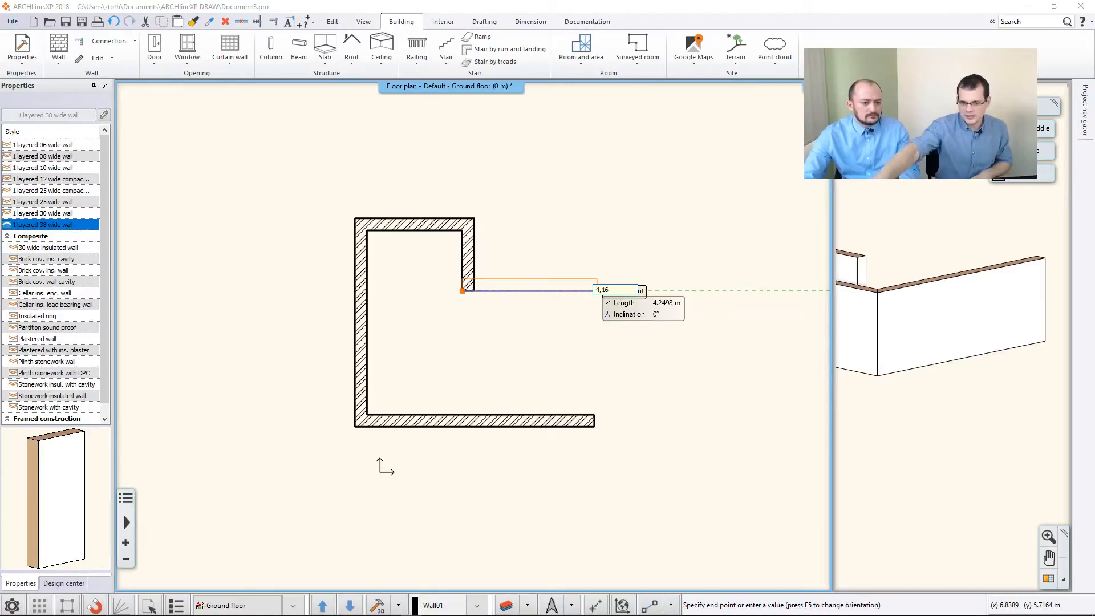
key("Return")
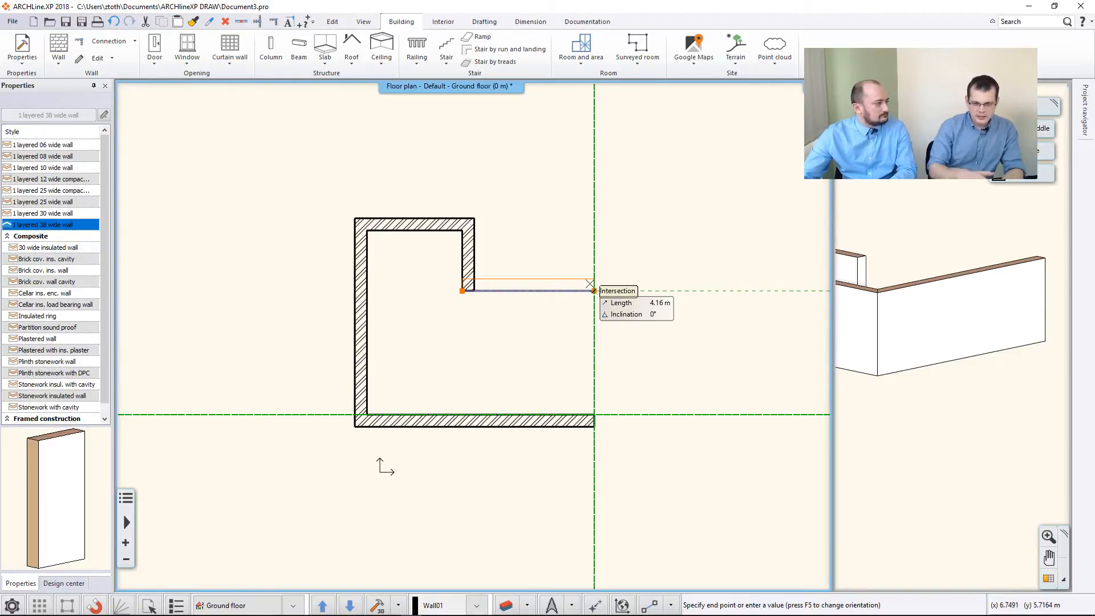
left_click(593, 291)
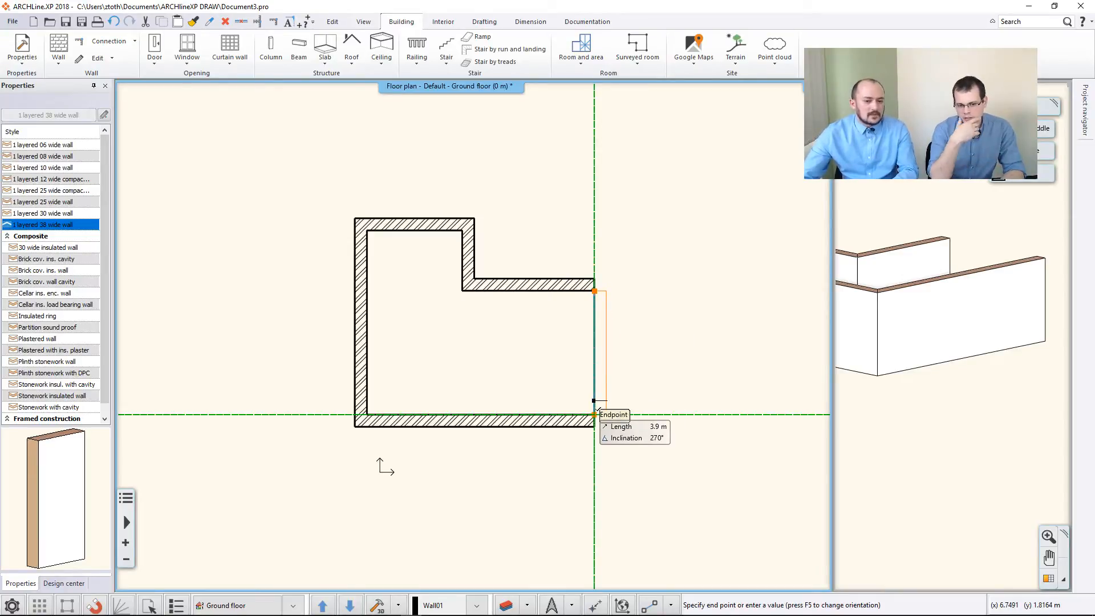
left_click(595, 415)
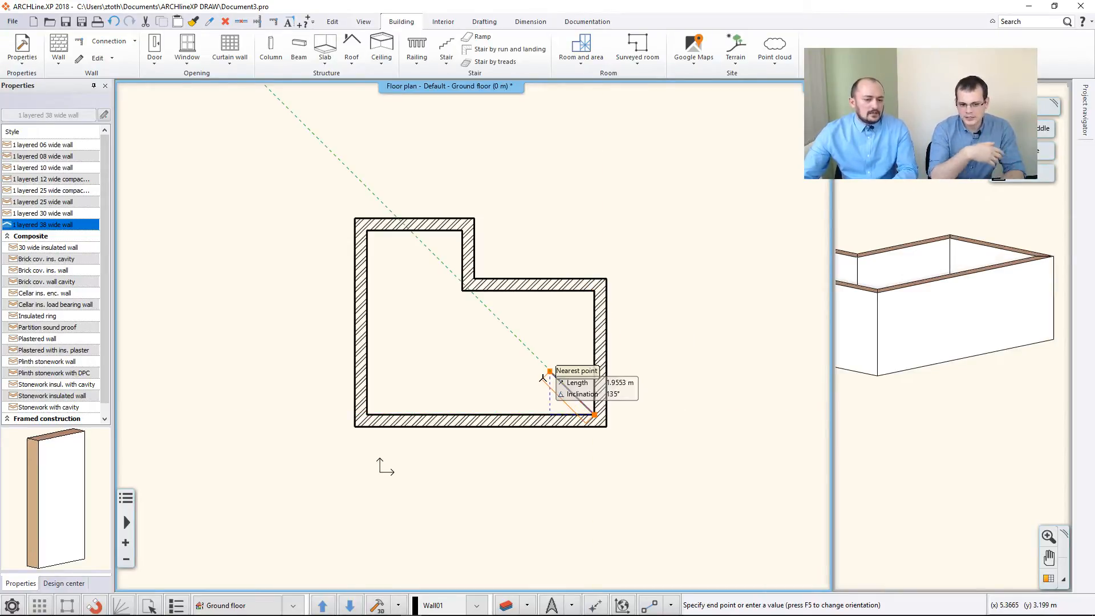
key("Escape")
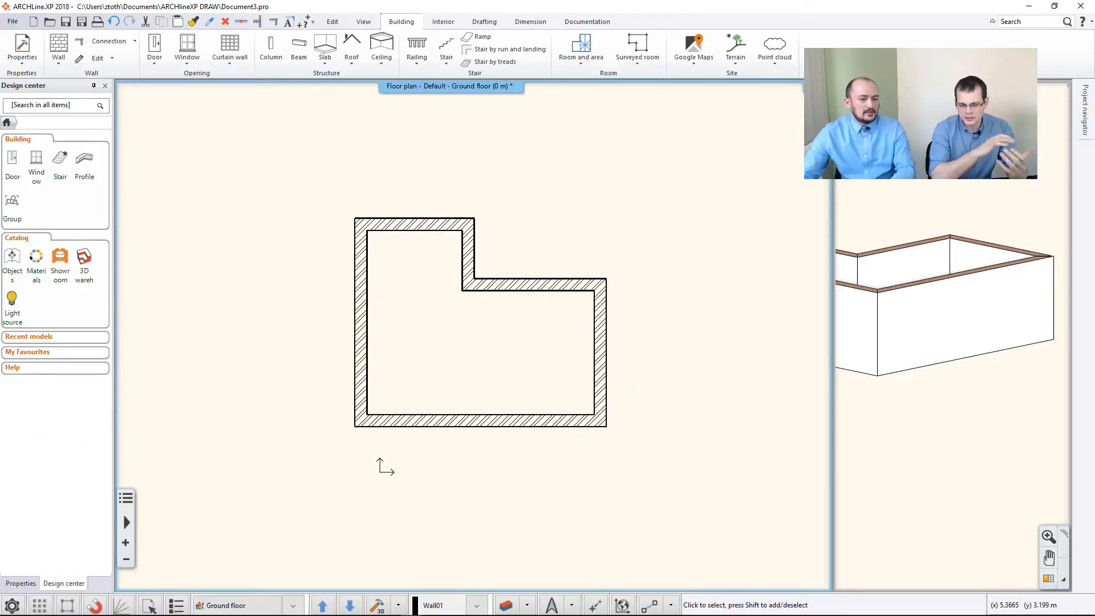
- Fit the whole room in the 3D view, orbit it to look in from above, and swap it with the floor plan as the large view
middle_click(885, 335)
middle_click(885, 335)
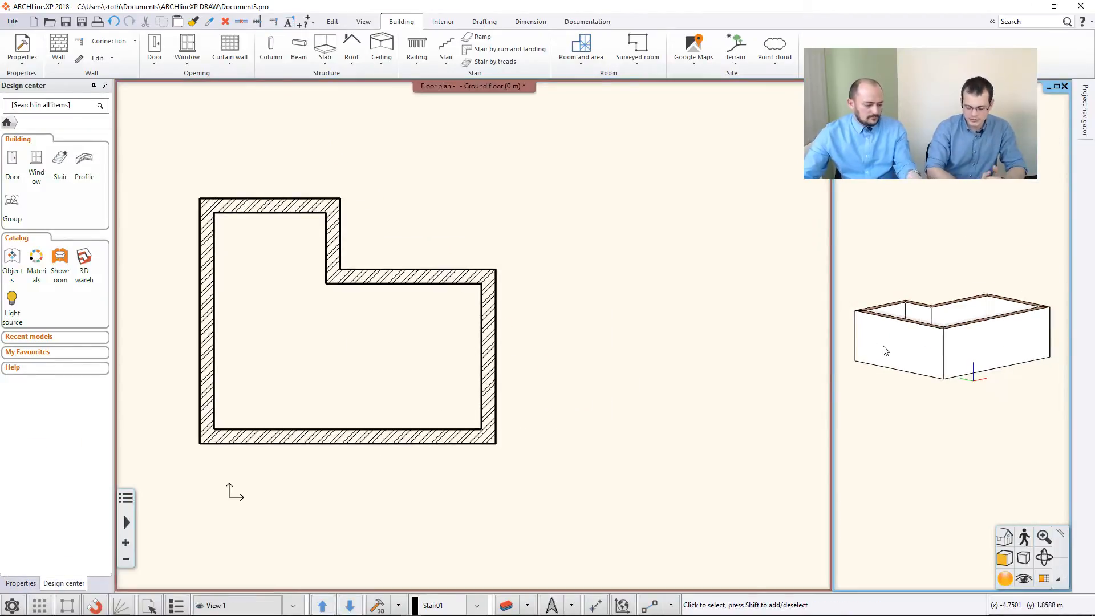
middle_click_drag(905, 344, 895, 377)
middle_click(595, 351)
middle_click(595, 350)
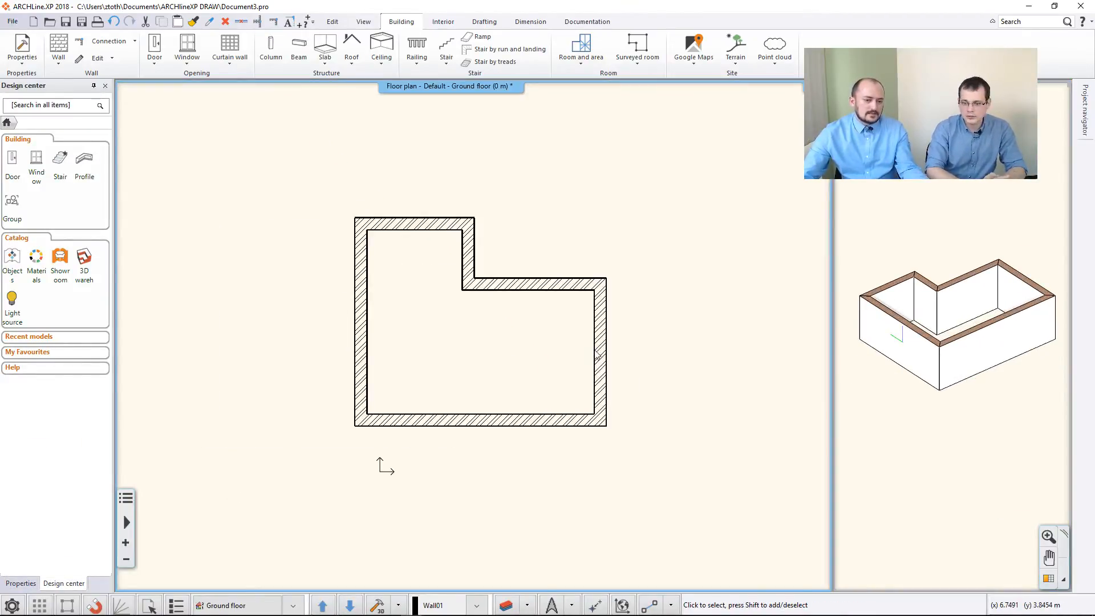
left_click(882, 319)
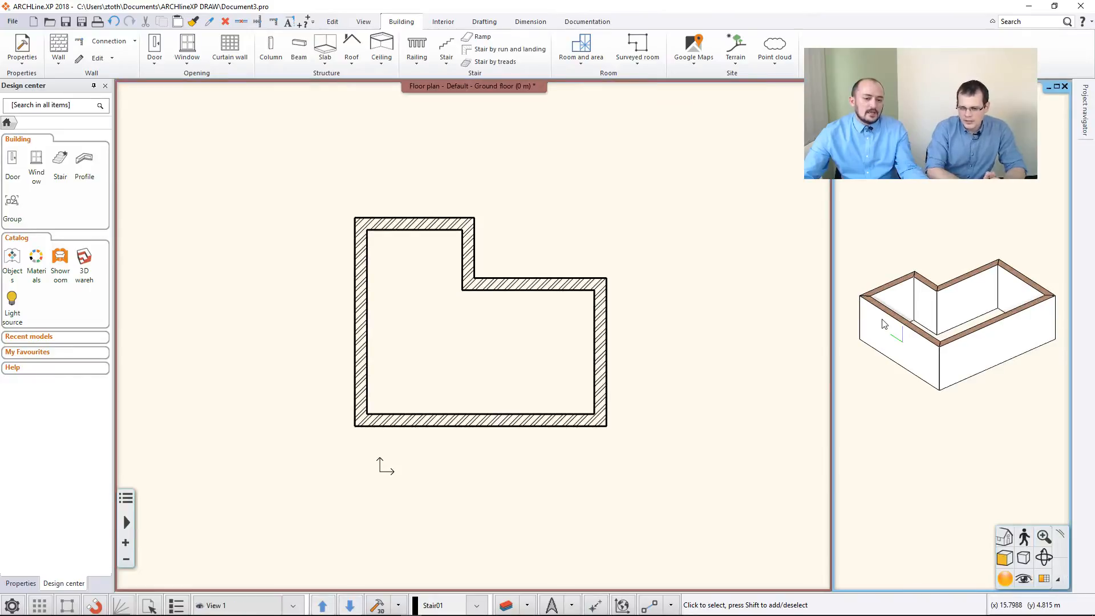
left_click(1044, 579)
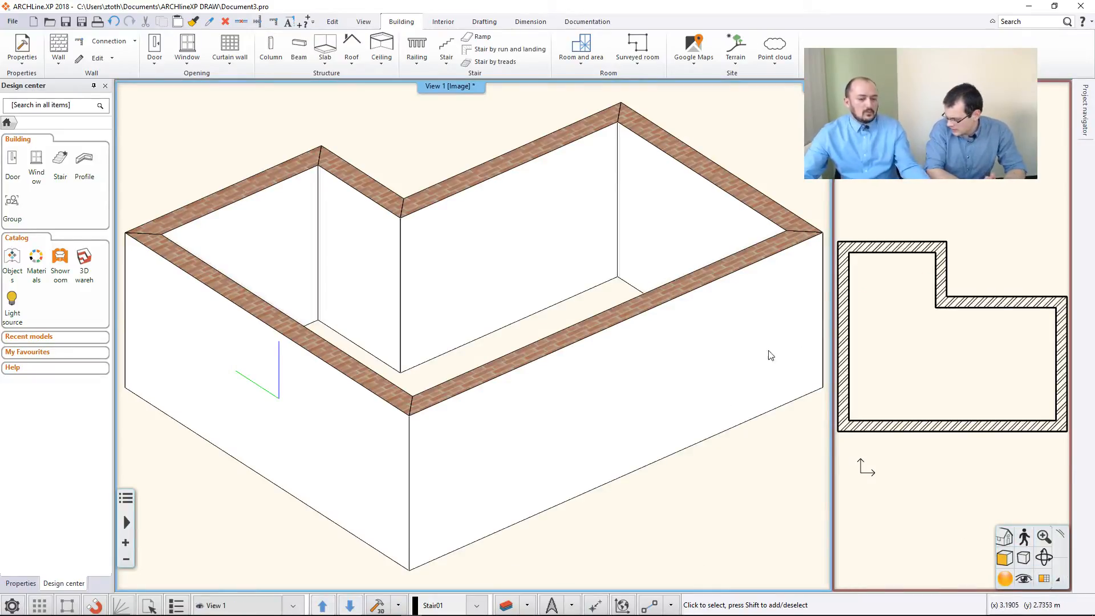
- Switch the large view to the floor plan and back to the 3D view
left_click(918, 345)
left_click(1046, 579)
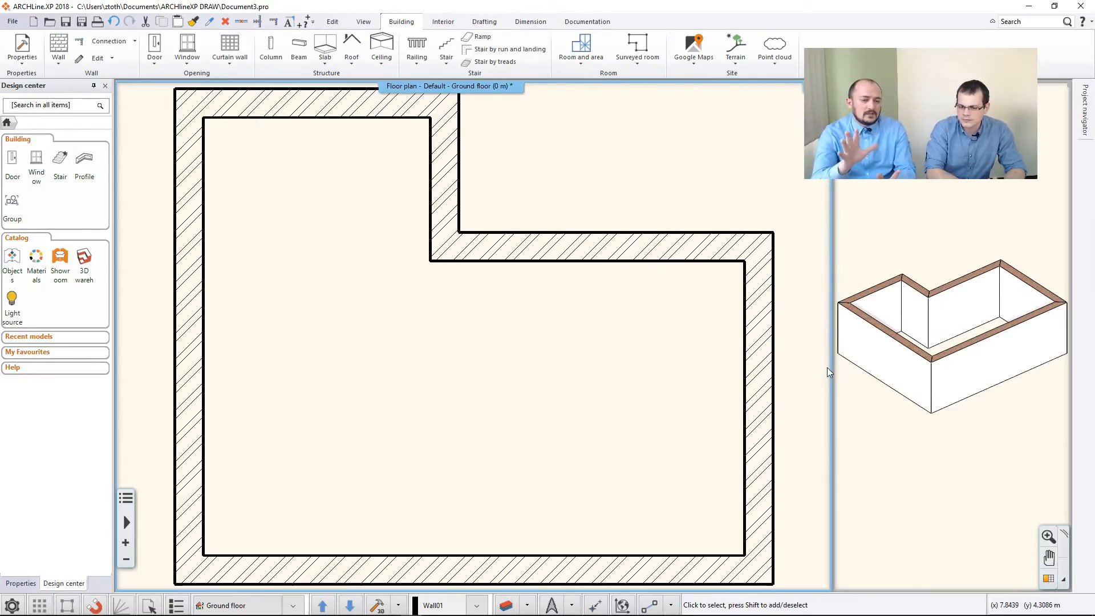
scroll(827, 367, "down", 1)
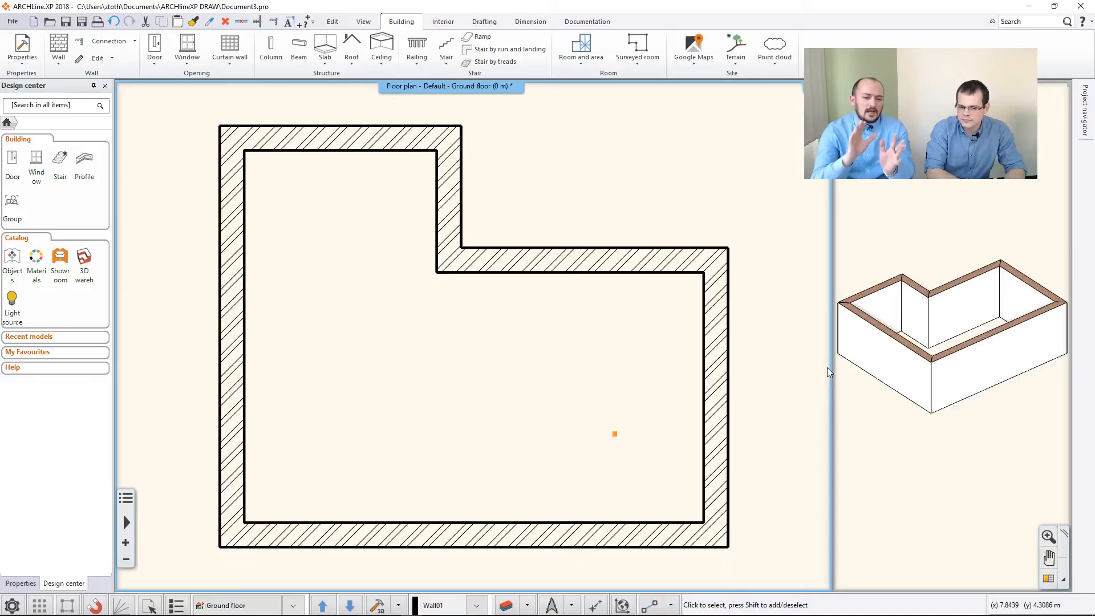
left_click(910, 205)
left_click(1044, 580)
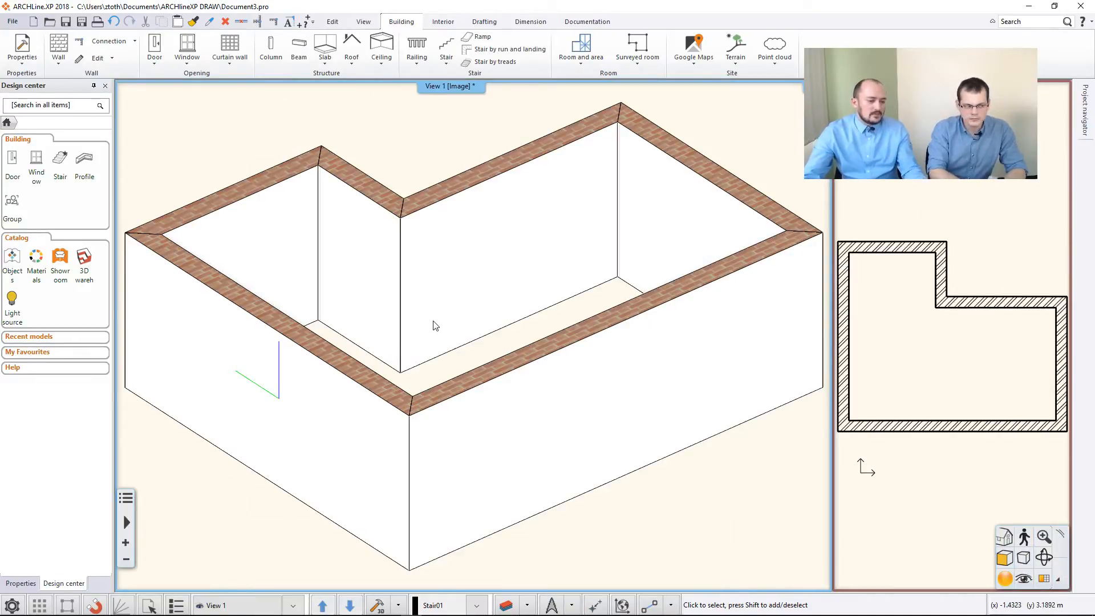
- Zoom, pan and orbit the 3D view to examine the room's walls from above
scroll(435, 324, "up", 3)
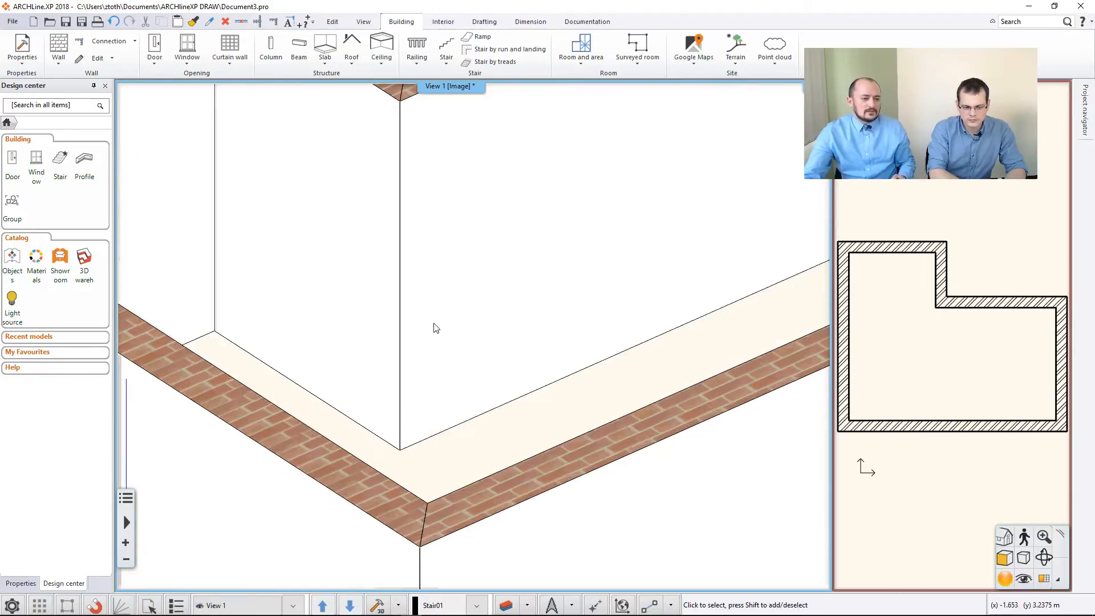
scroll(433, 324, "down", 3)
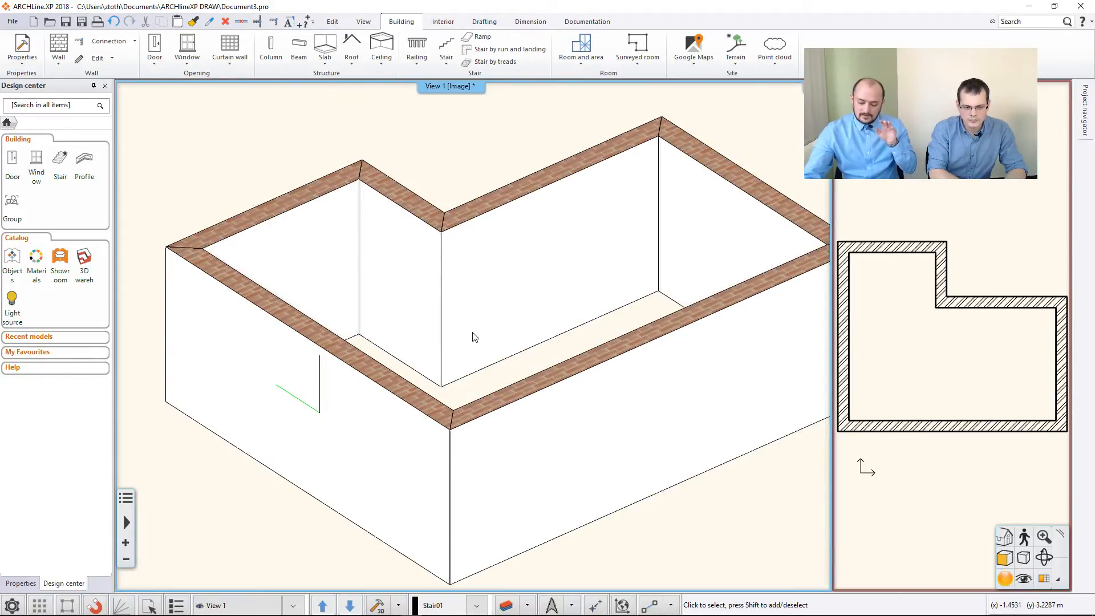
middle_click_drag(473, 333, 402, 343)
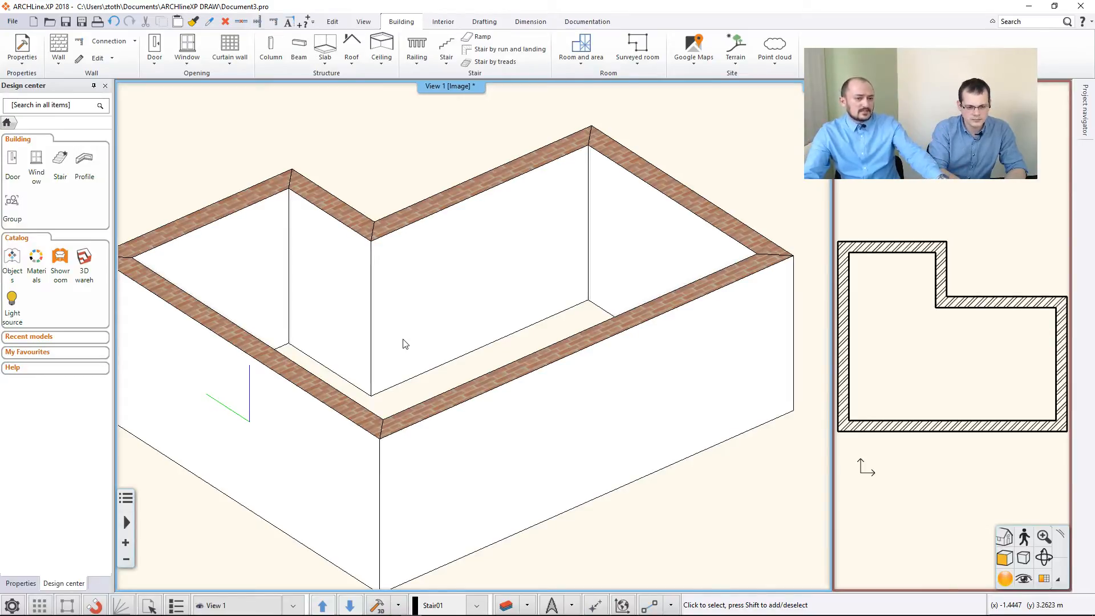
mouse_move(405, 343)
middle_mouse_down()
mouse_move(408, 362)
mouse_move(372, 350)
mouse_move(418, 352)
mouse_move(401, 342)
mouse_move(408, 361)
mouse_move(433, 357)
mouse_move(407, 348)
middle_mouse_up()
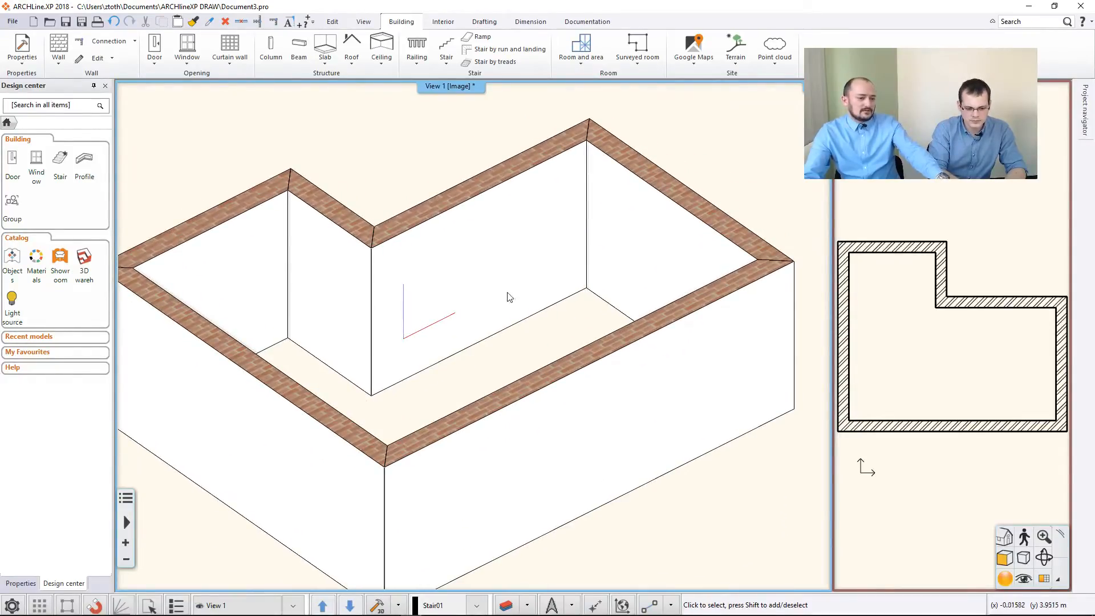
middle_click_drag(643, 261, 589, 302)
scroll(589, 302, "down", 5)
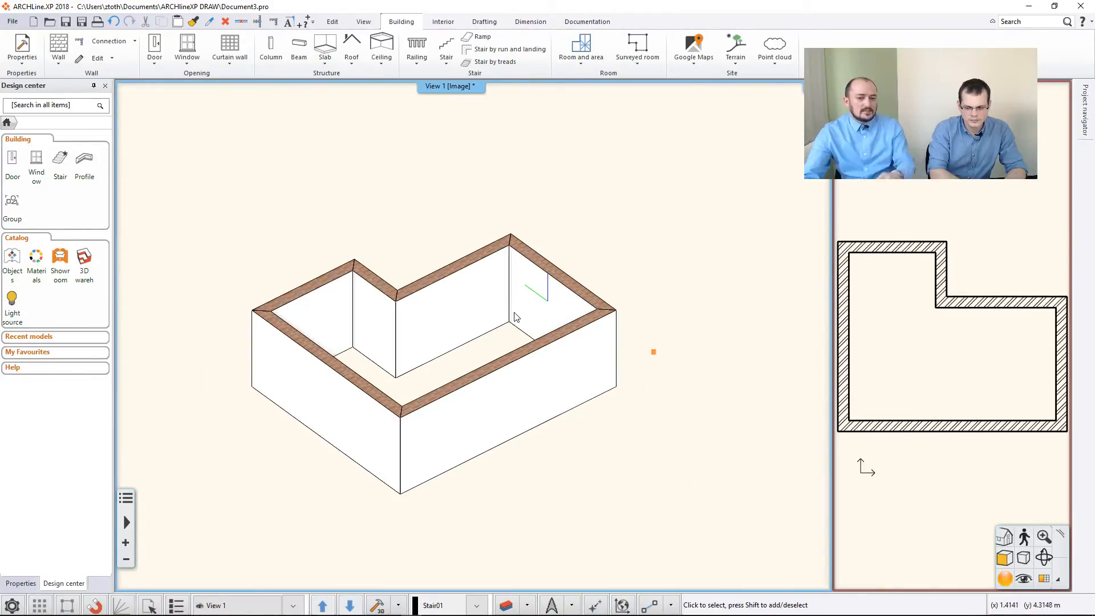
- Make the floor plan the large view and check the edge editing options of the 5.8 m wall
left_click(883, 318)
left_click(1044, 579)
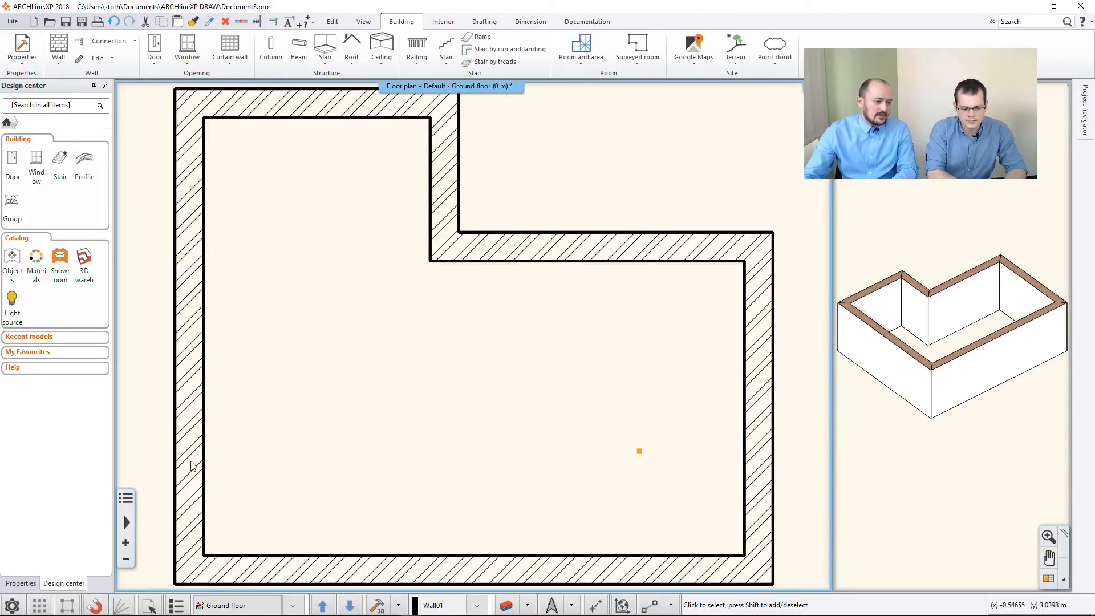
scroll(274, 391, "down", 2)
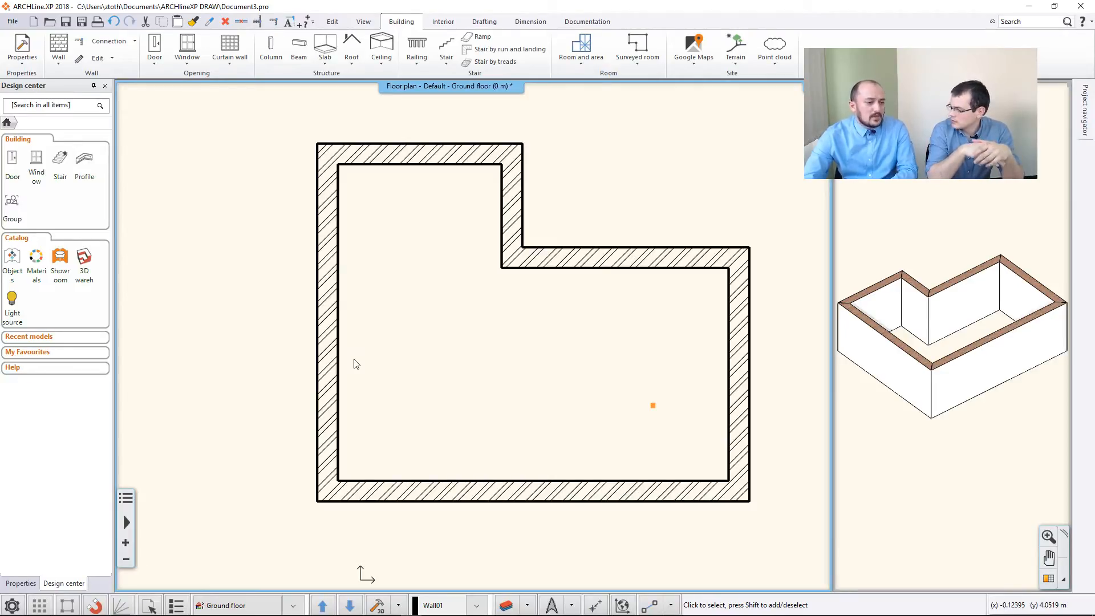
left_click(328, 340)
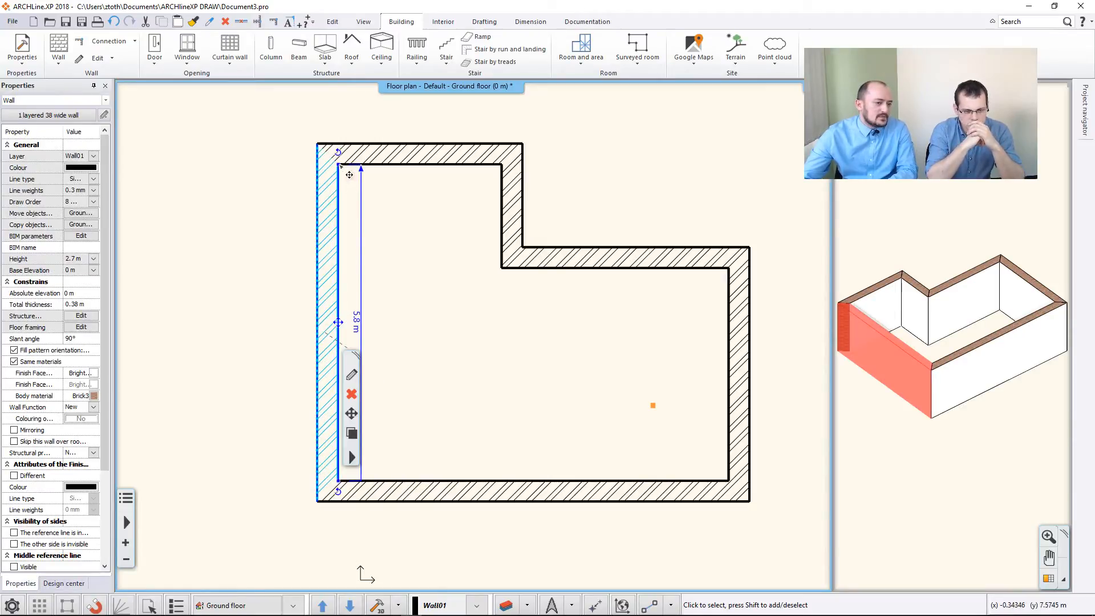
left_click(336, 336)
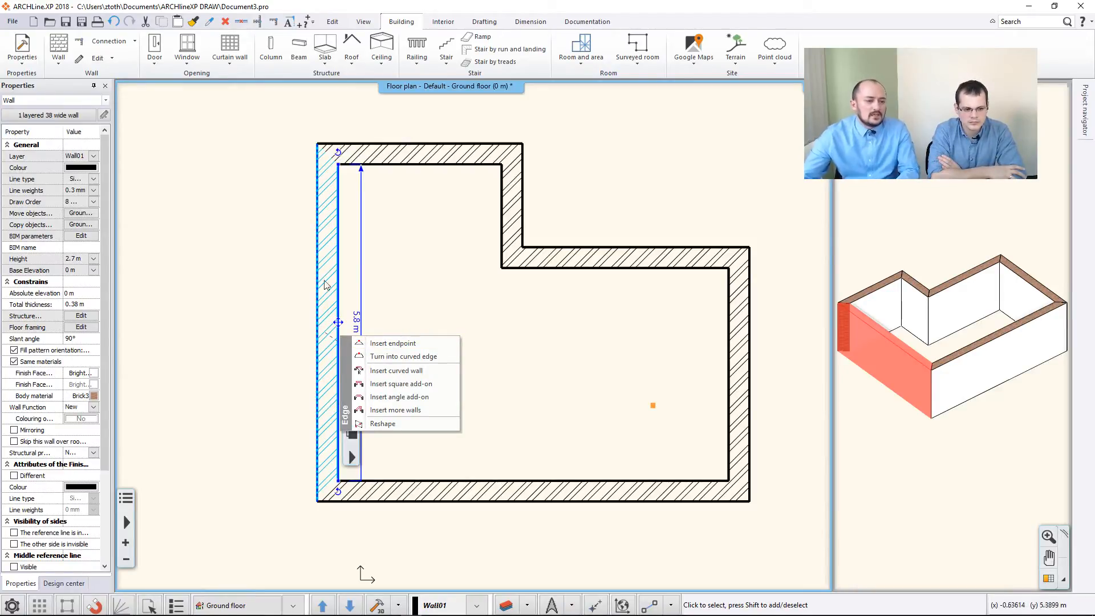
left_click(240, 238)
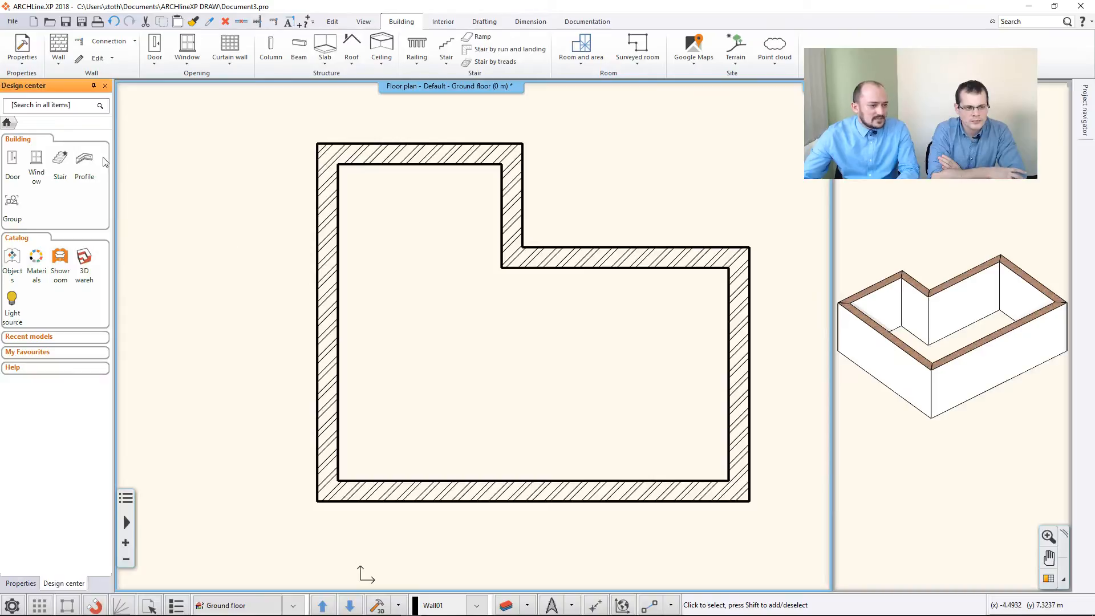
left_click(58, 59)
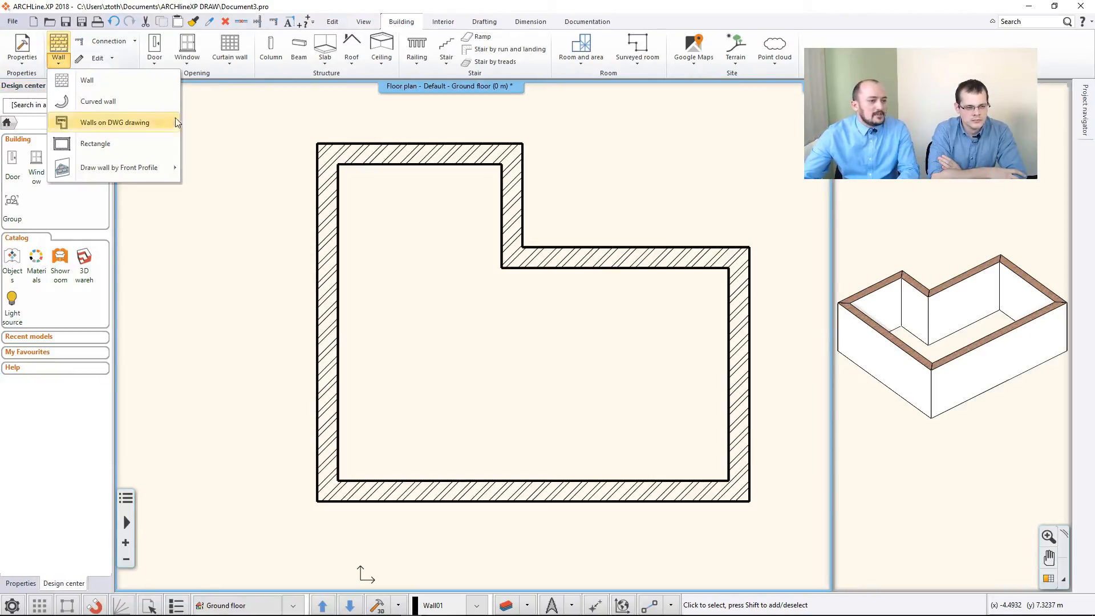
left_click(244, 74)
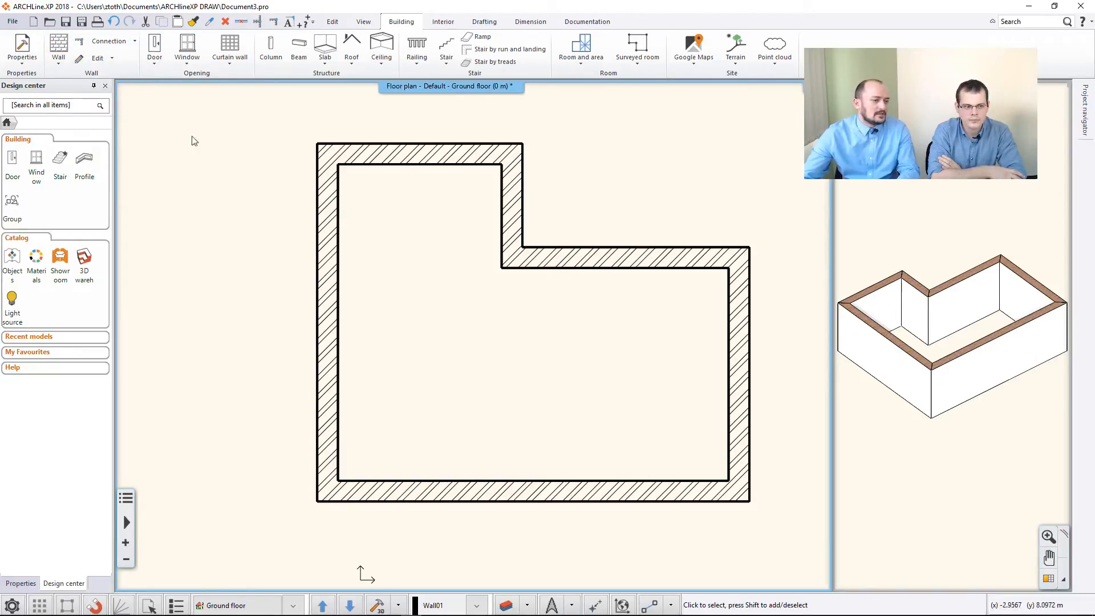
- Set up a rectangular wall add-on with size A 1.4 m and size B 0.5 m
left_click(112, 58)
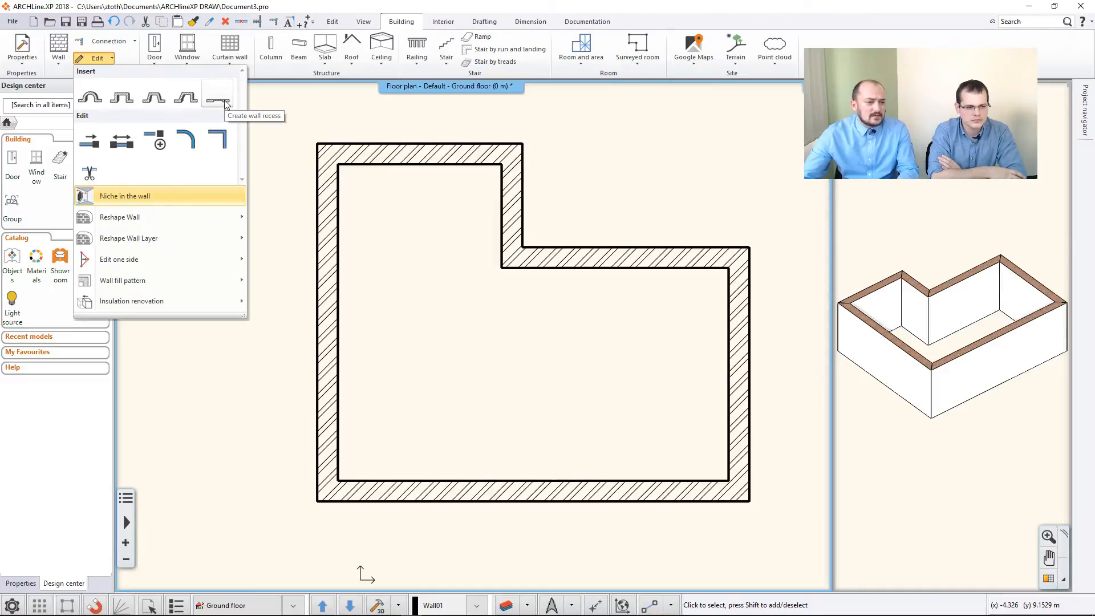
left_click(119, 99)
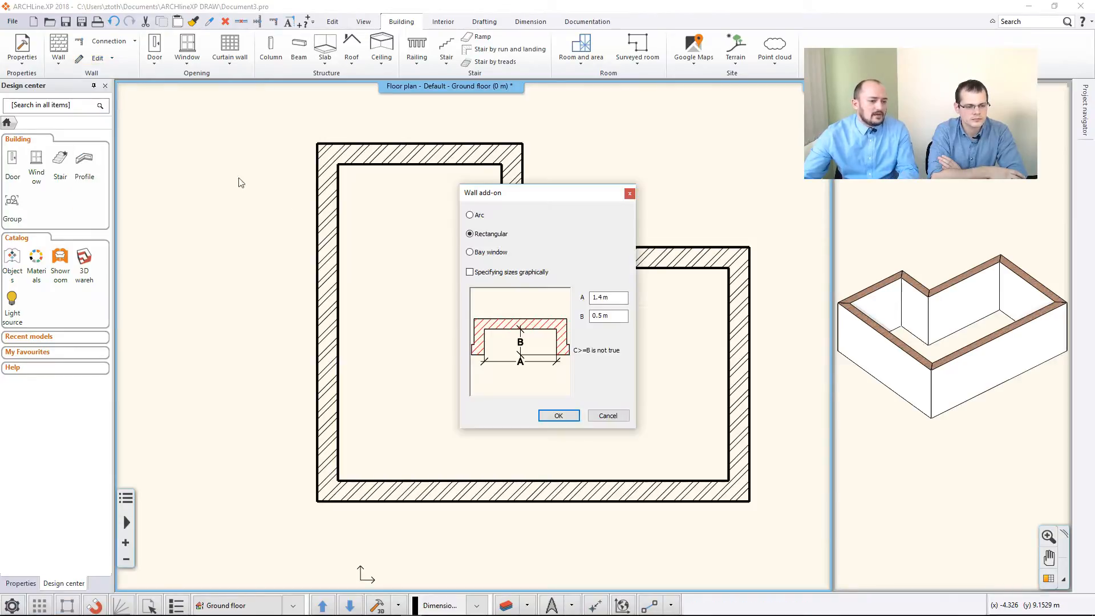
left_click(621, 300)
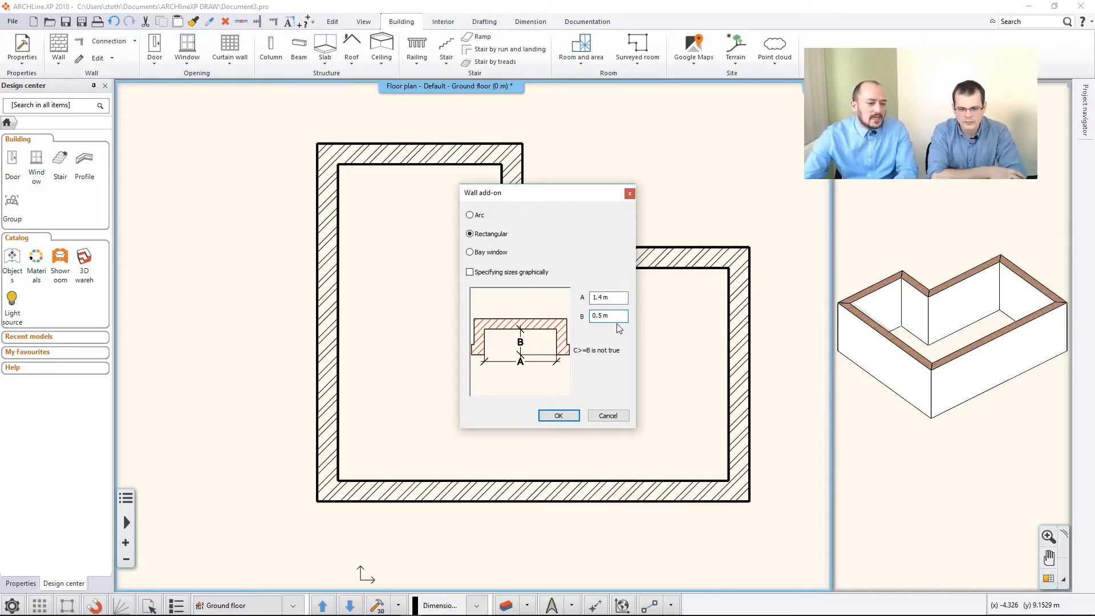
left_click_drag(612, 316, 598, 316)
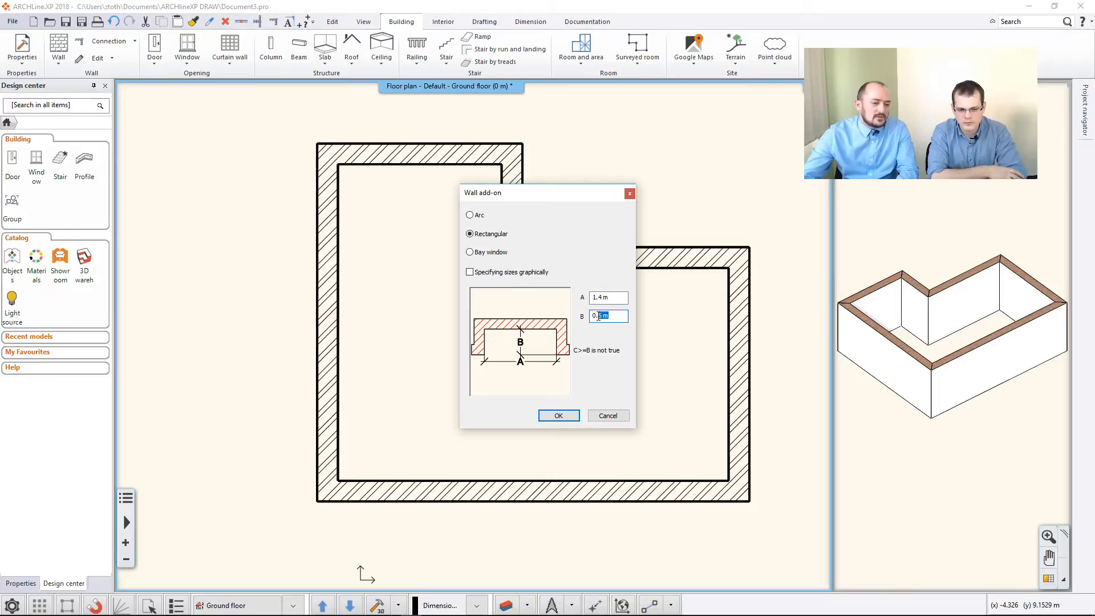
type("4")
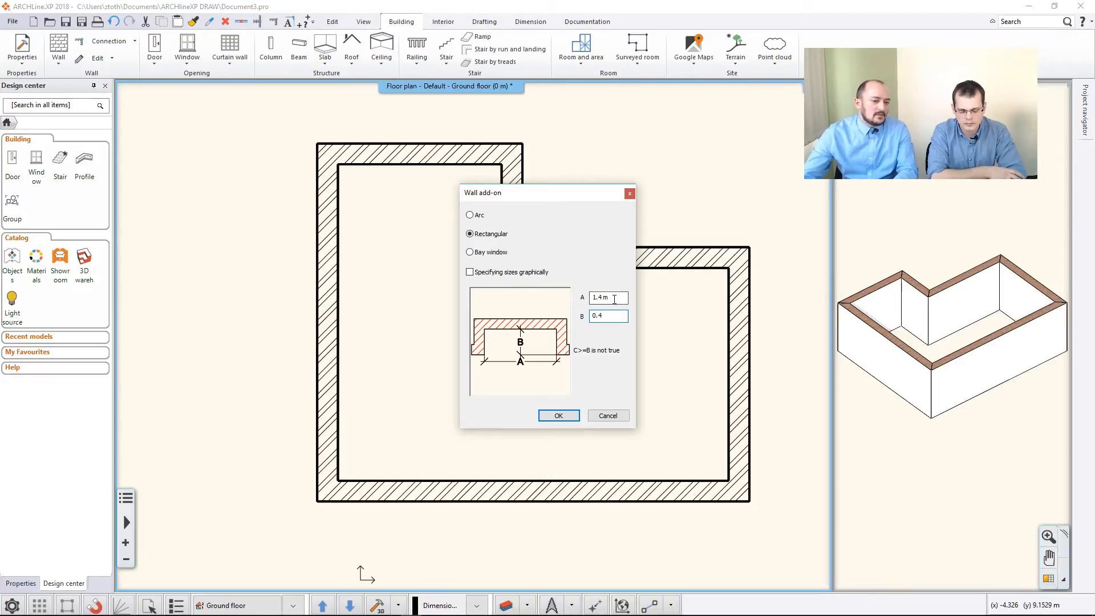
left_click(613, 299)
left_click_drag(617, 317, 586, 320)
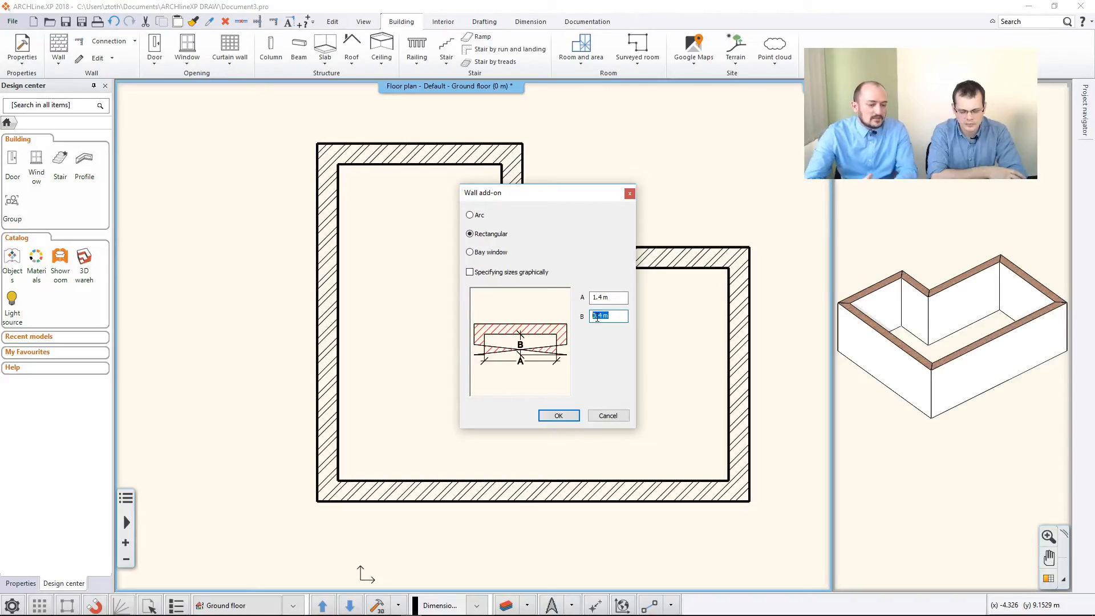
type(",5")
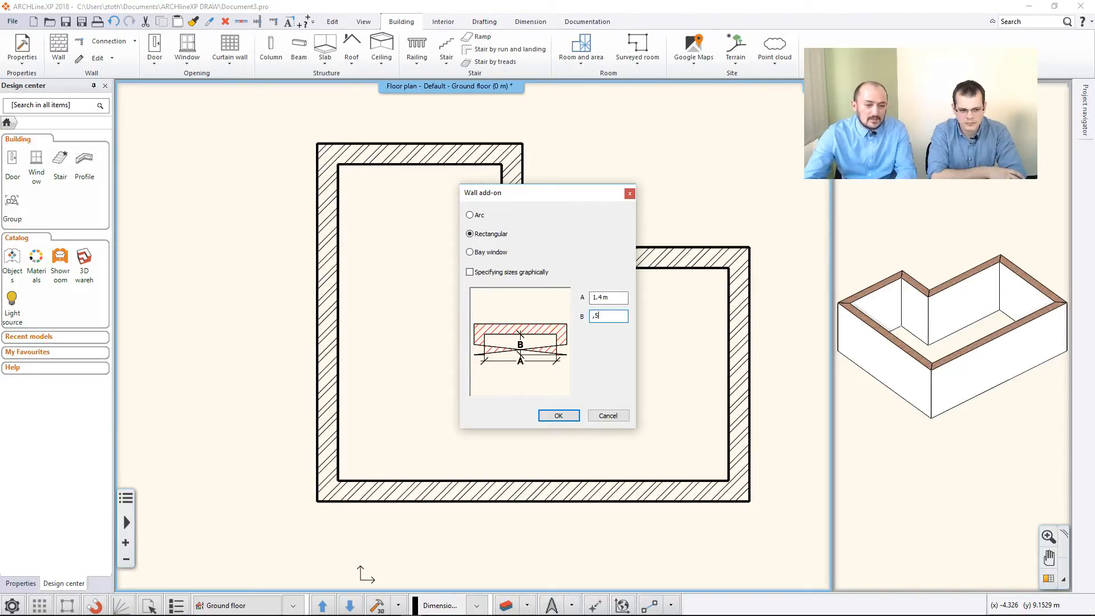
left_click(615, 298)
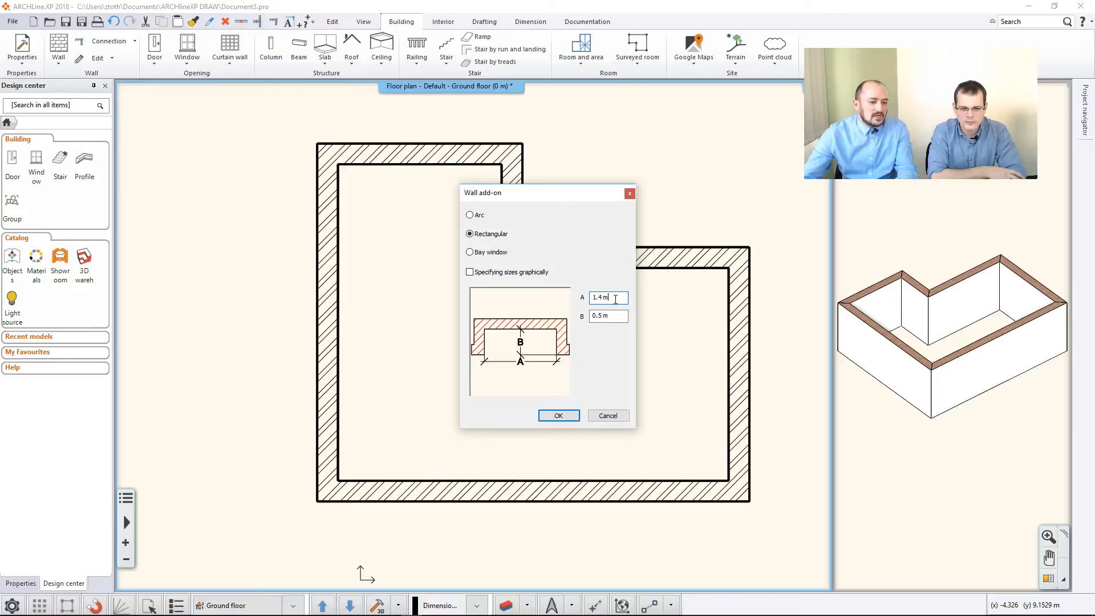
left_click(559, 416)
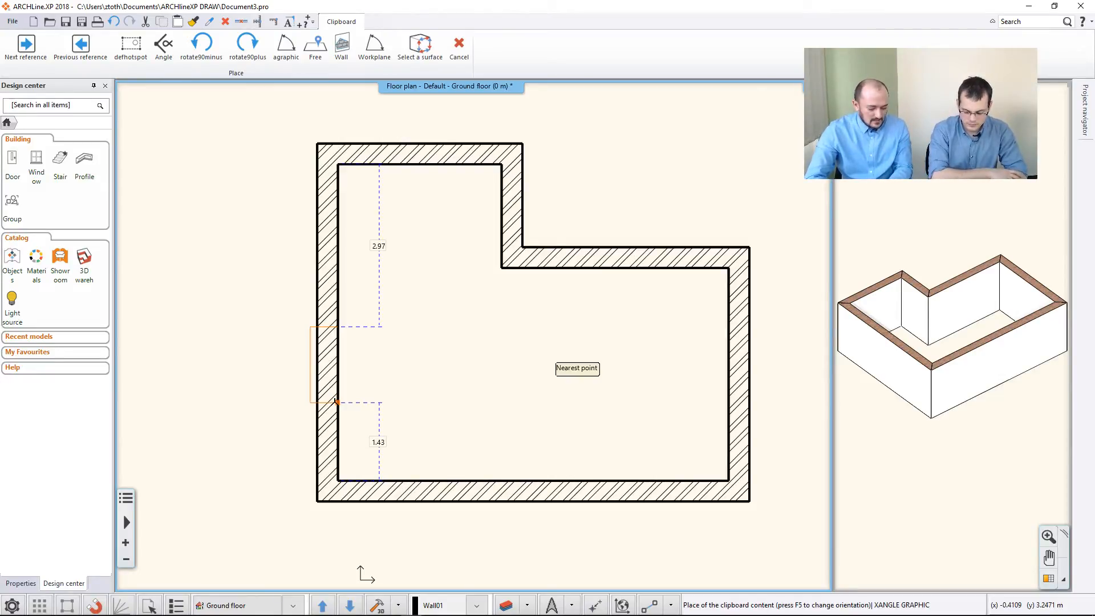
- Place the add-on projecting outward from the left wall, 1.8 m from the room's lower inner corner
type("1")
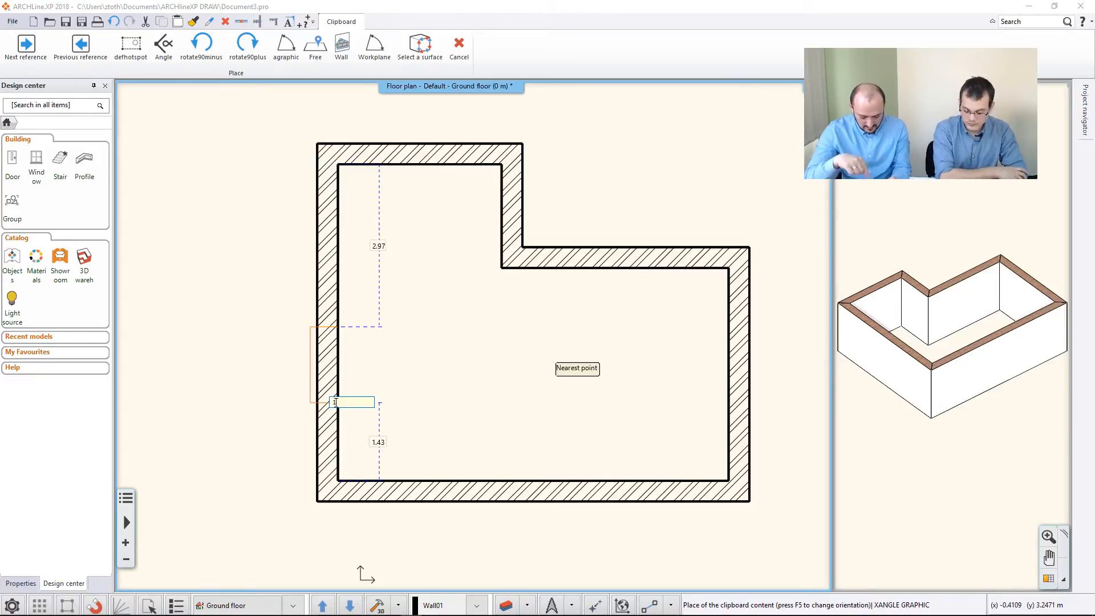
type(",8")
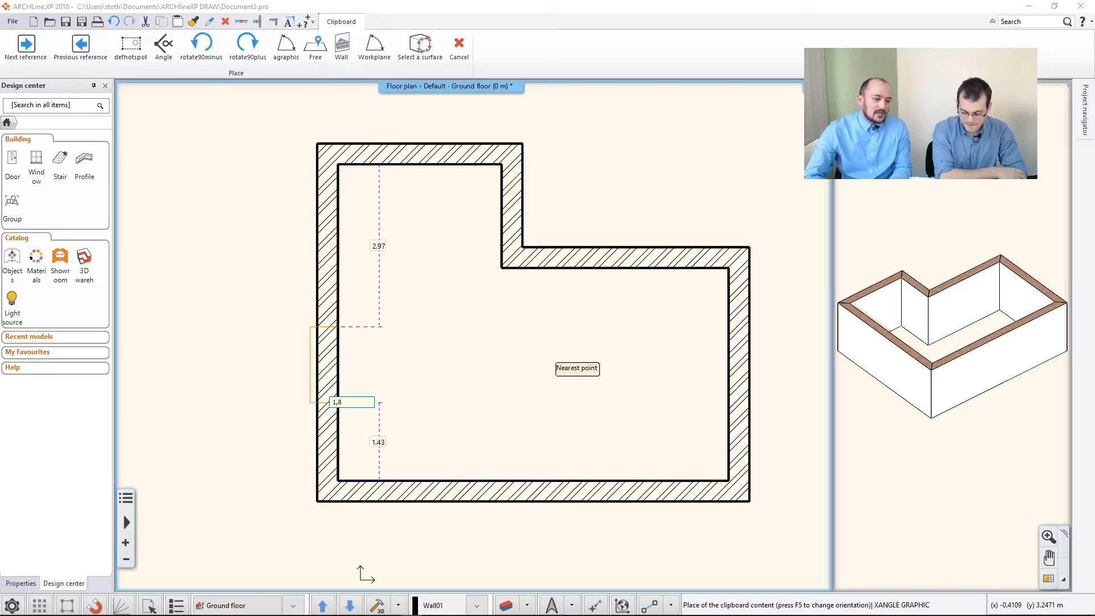
key("Return")
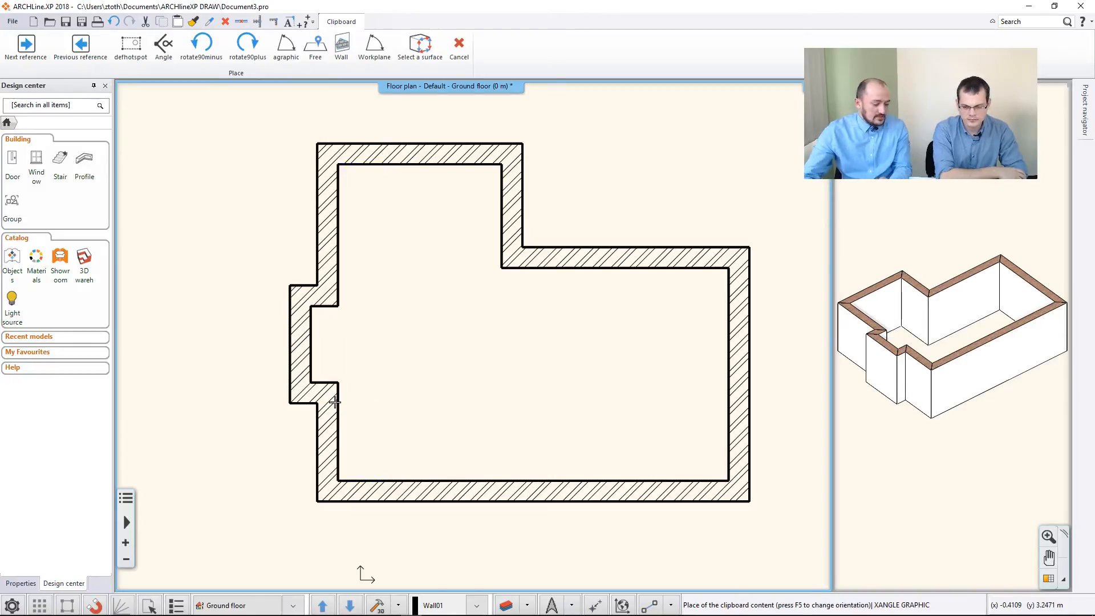
key("Escape")
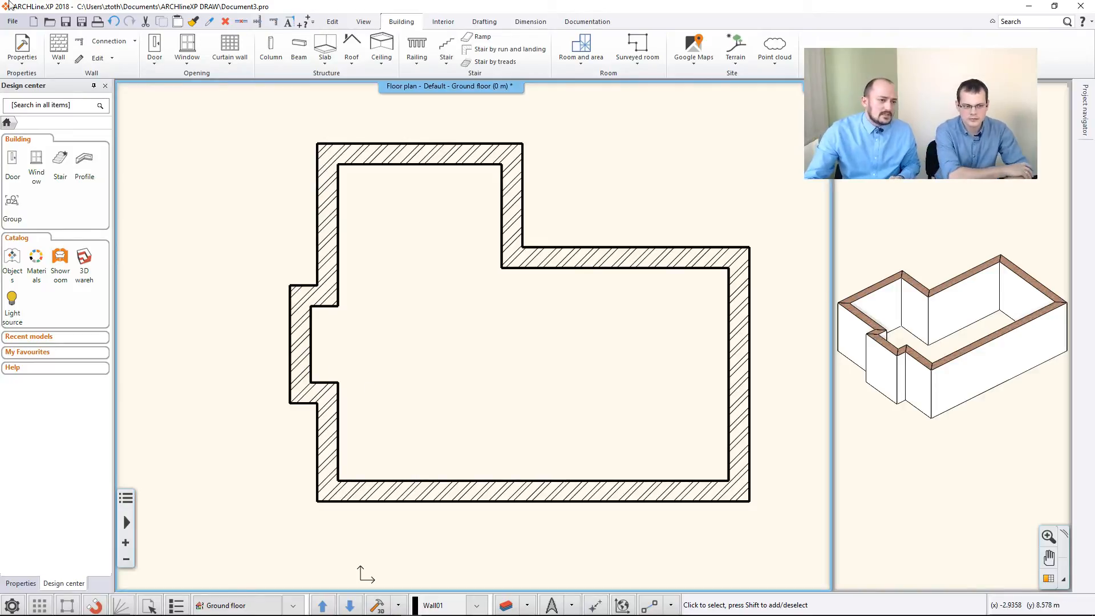
- Create a floor slab by walls from the outer contour of all the room's walls, in the 1 layered 30 r.c. style
left_click(331, 60)
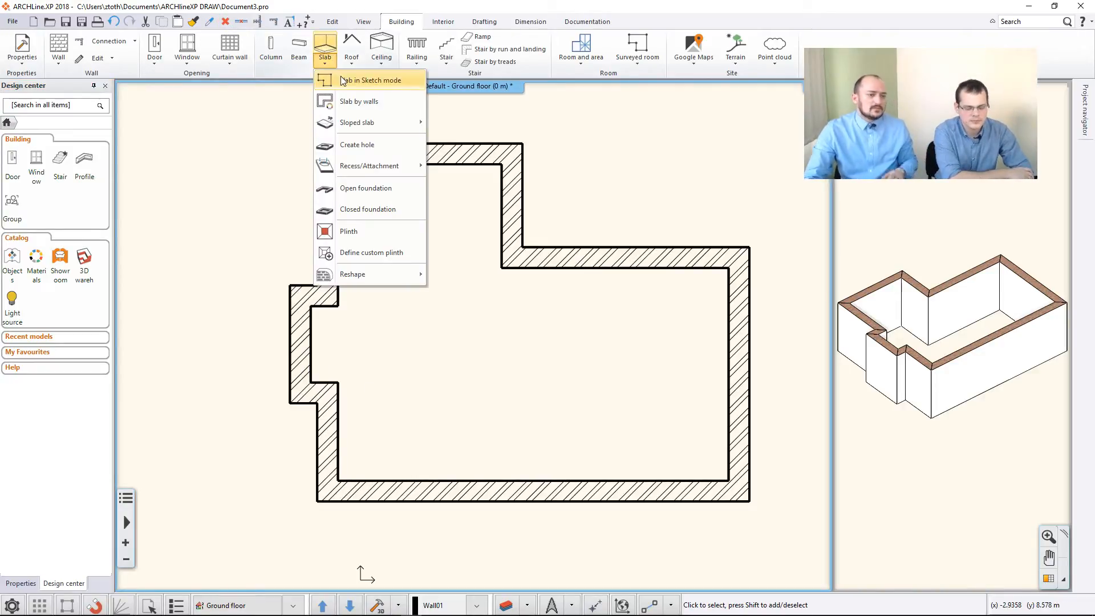
left_click(354, 103)
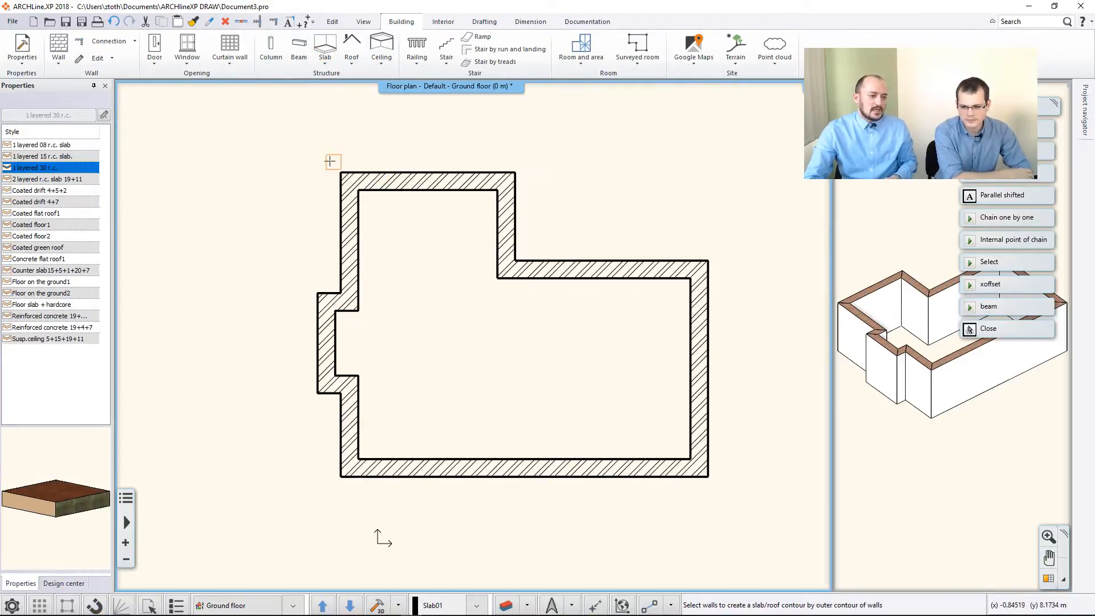
left_click(294, 127)
left_click(735, 511)
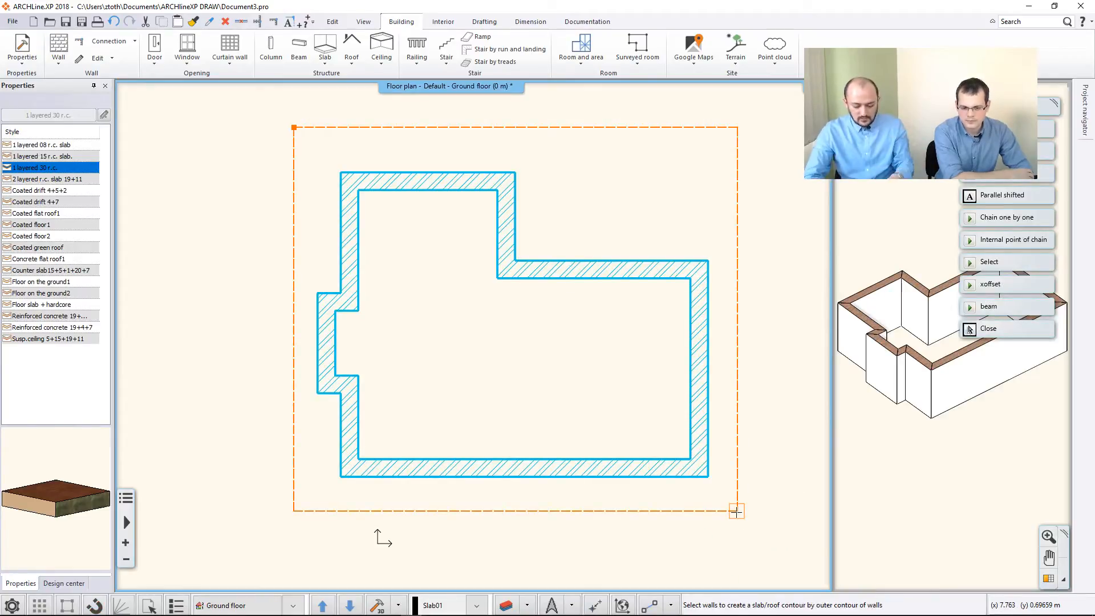
key("Return")
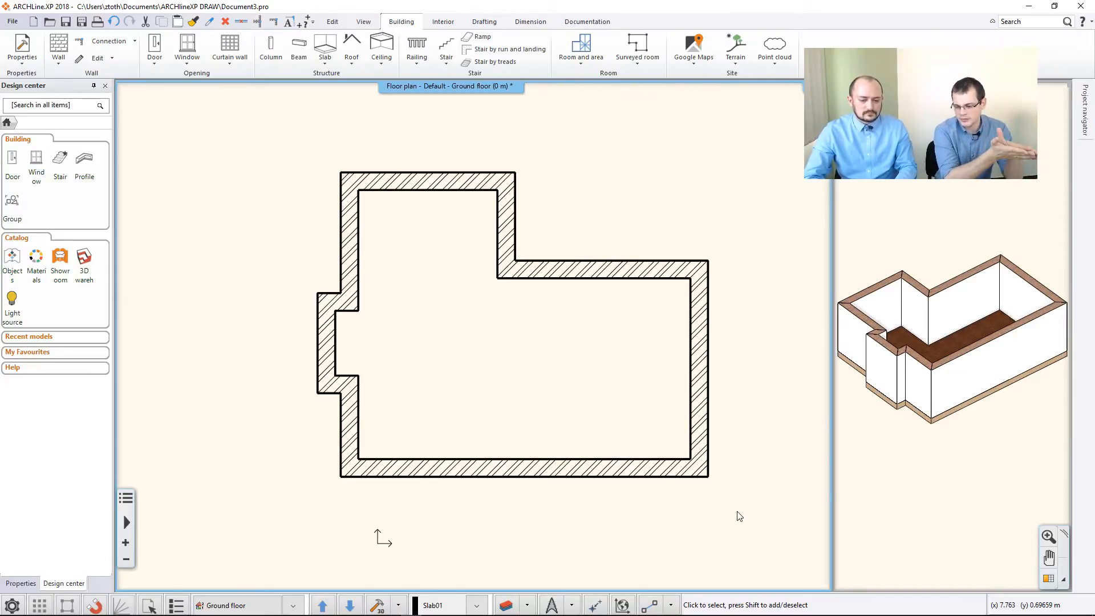
- Create a plain auto ceiling in the Normal plain ceiling style inside the walled room
scroll(737, 512, "down", 1)
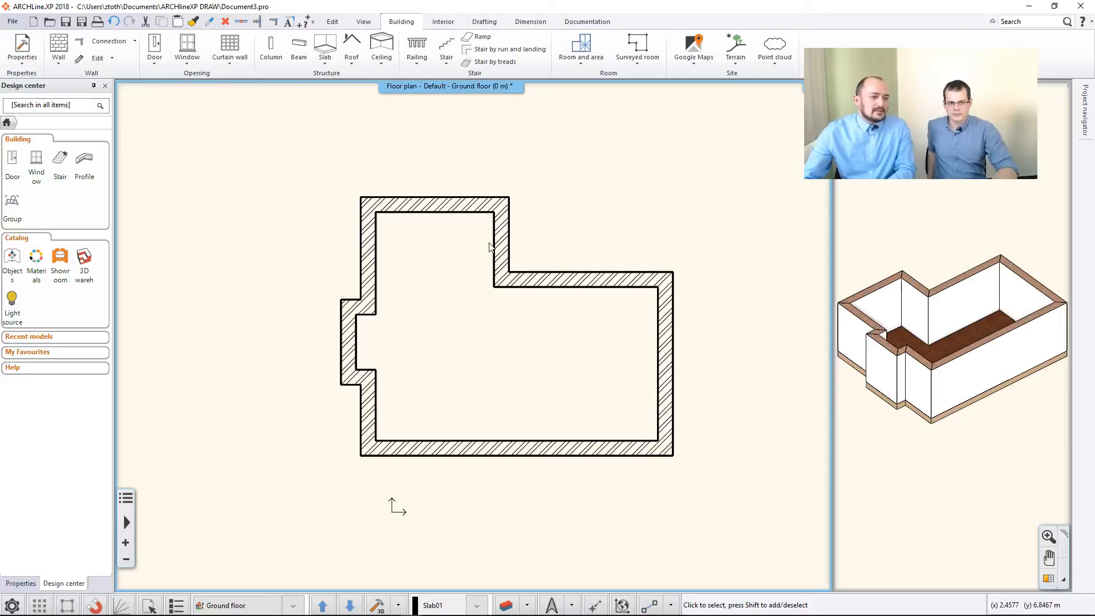
left_click(382, 61)
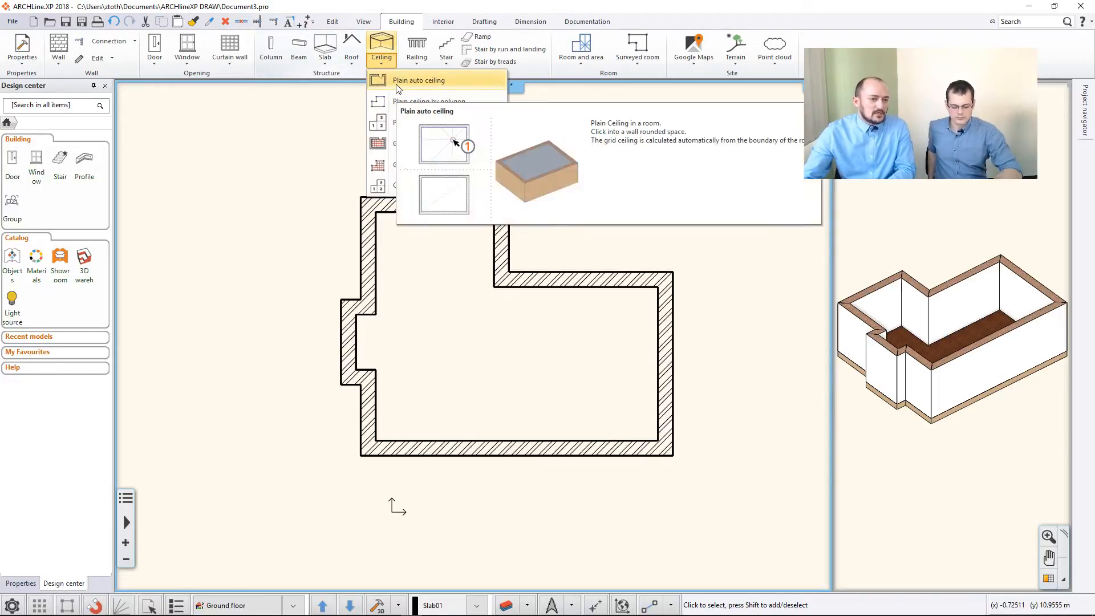
left_click(396, 84)
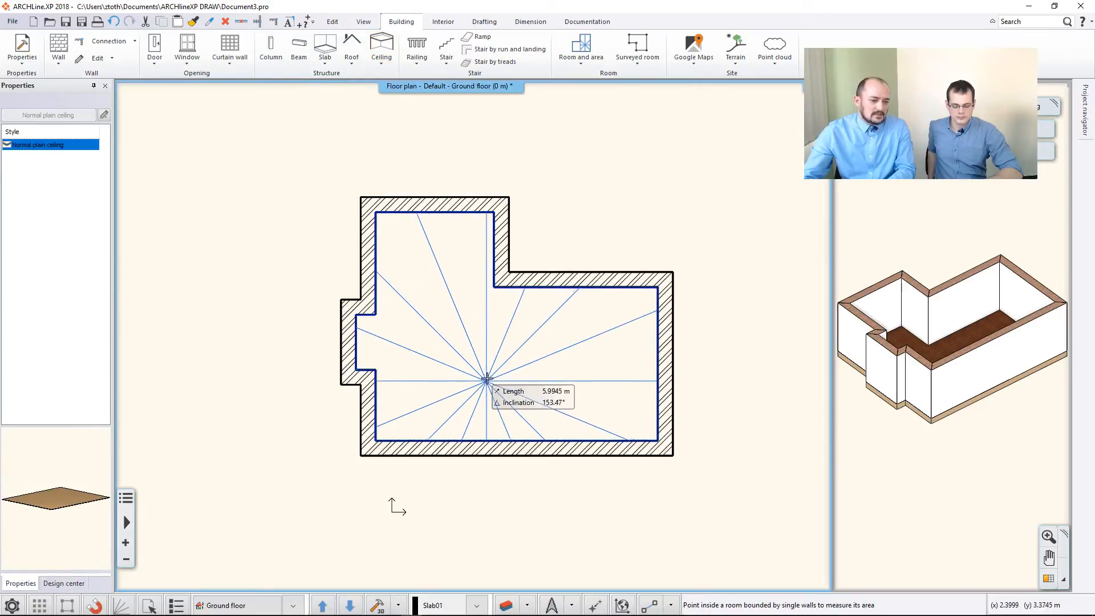
left_click(485, 377)
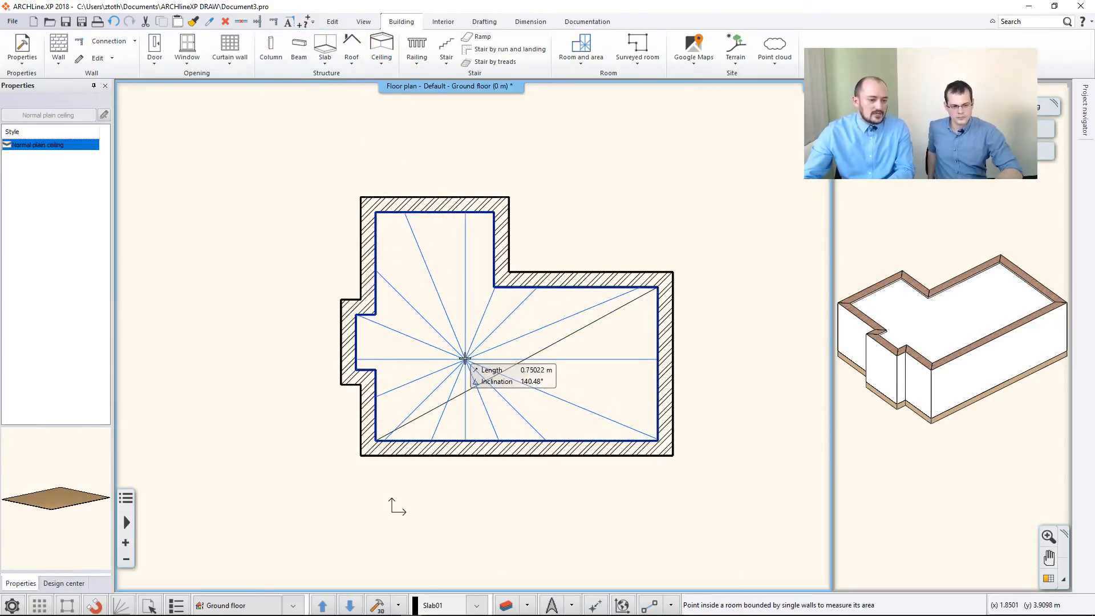
key("Escape")
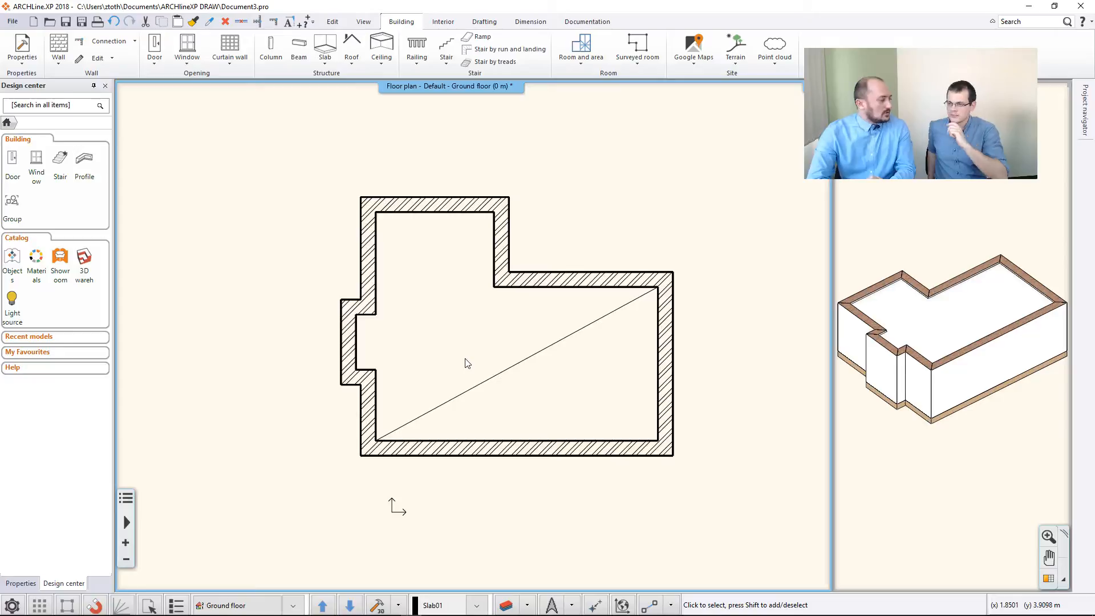
- Try placing a Normal door in the room's short upper wall, swinging into the room, and undo it
left_click(155, 52)
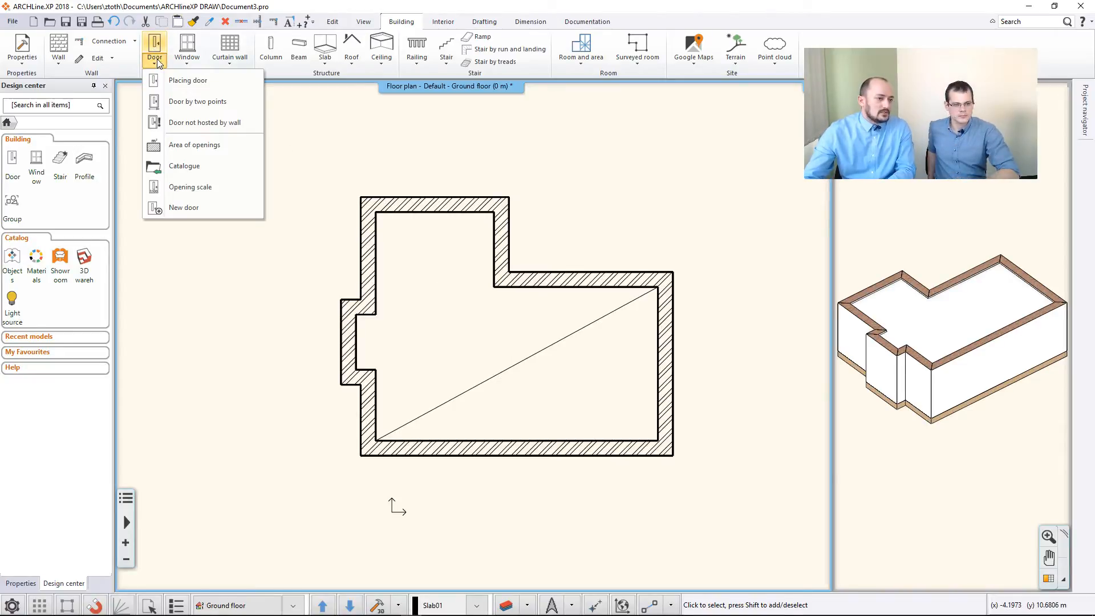
left_click(187, 83)
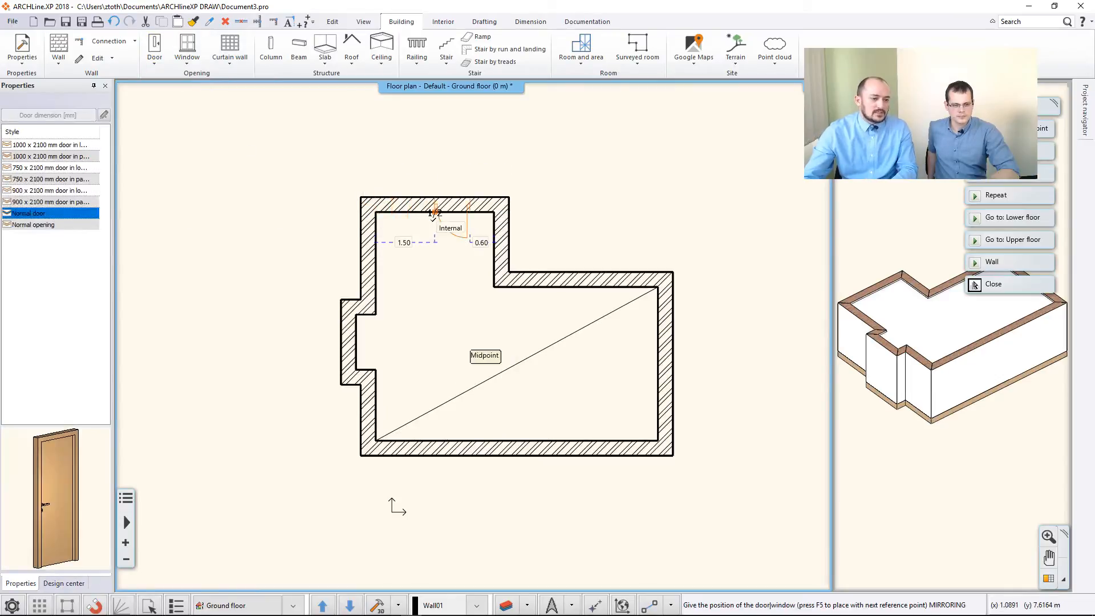
left_click(416, 220)
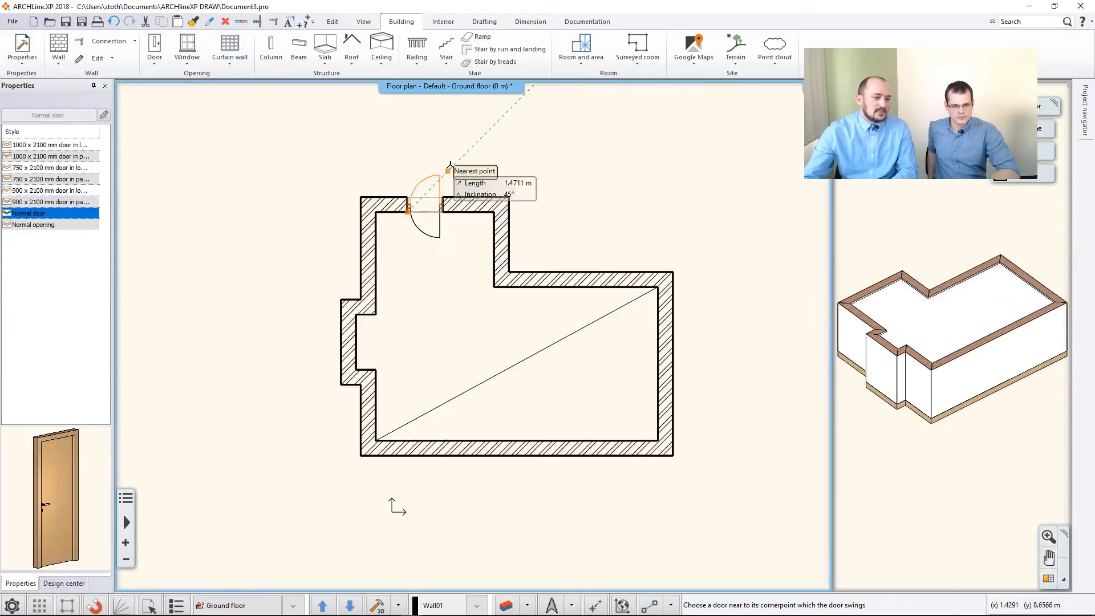
left_click(430, 330)
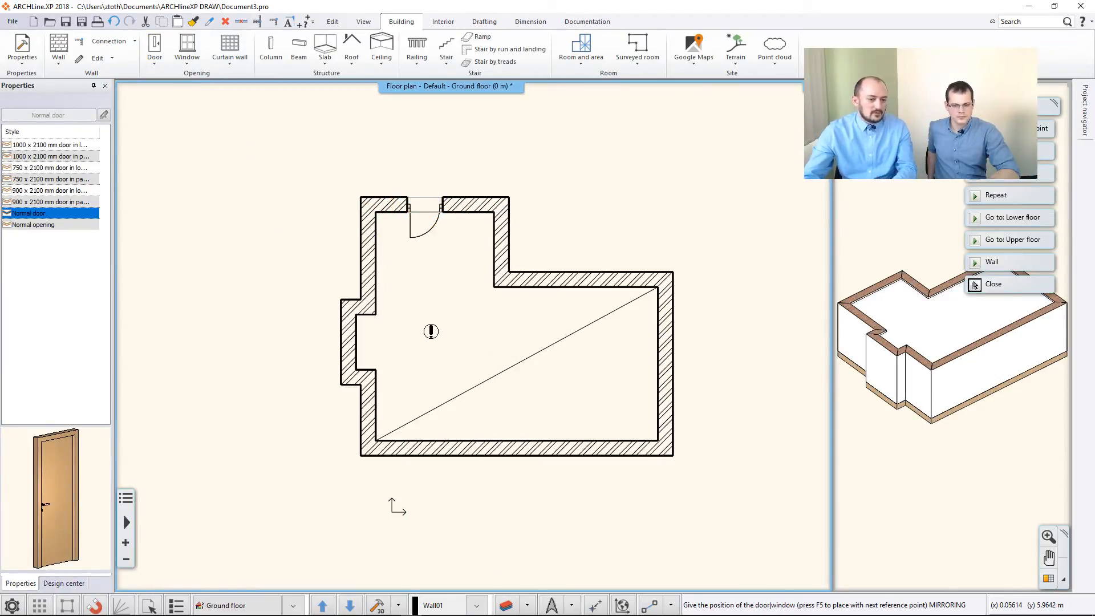
left_click(431, 331)
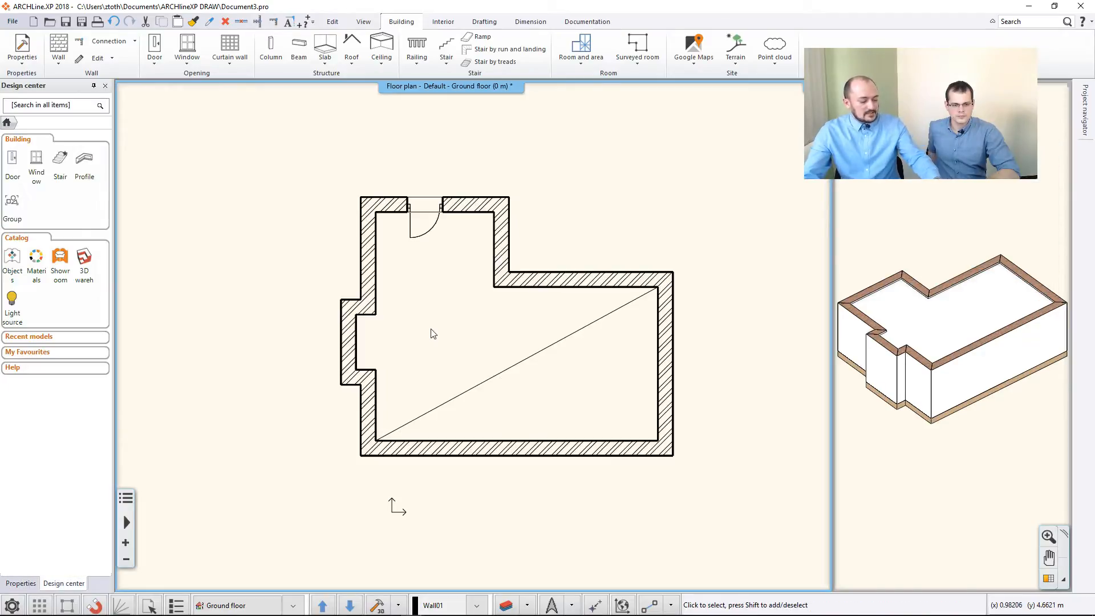
key("ctrl+z")
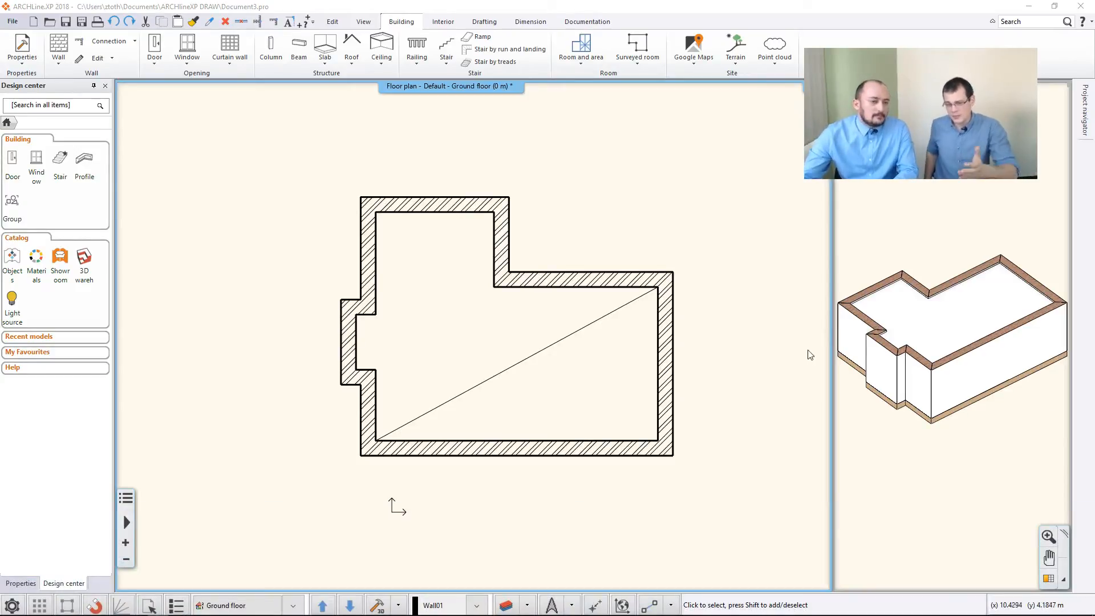
- Start the Room maker for the walled room, step through its first walls and reposition the styling dialog
left_click(444, 21)
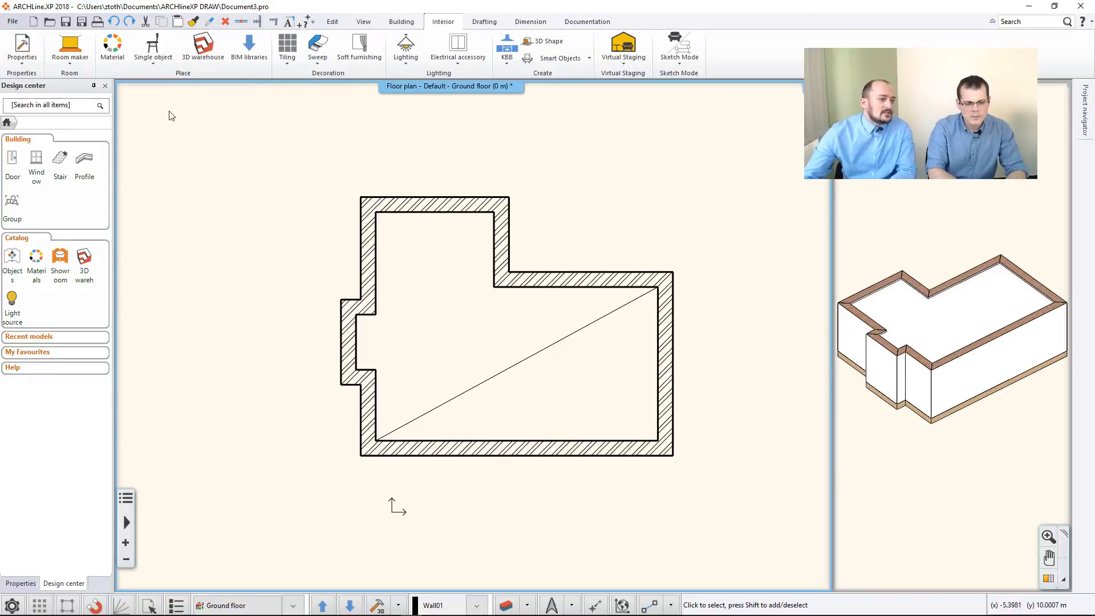
left_click(72, 53)
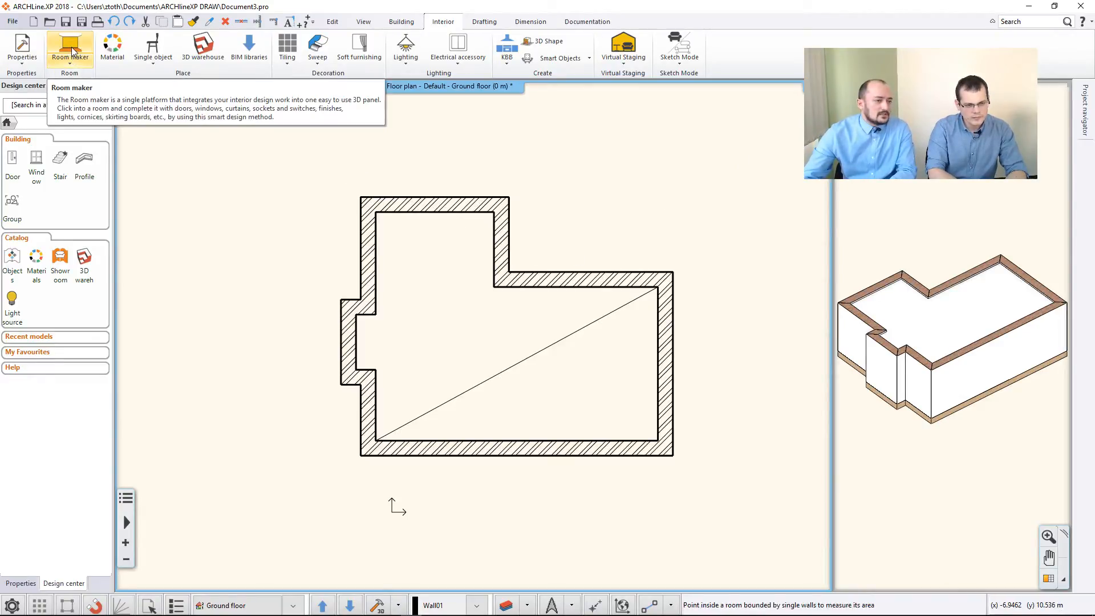
left_click(433, 342)
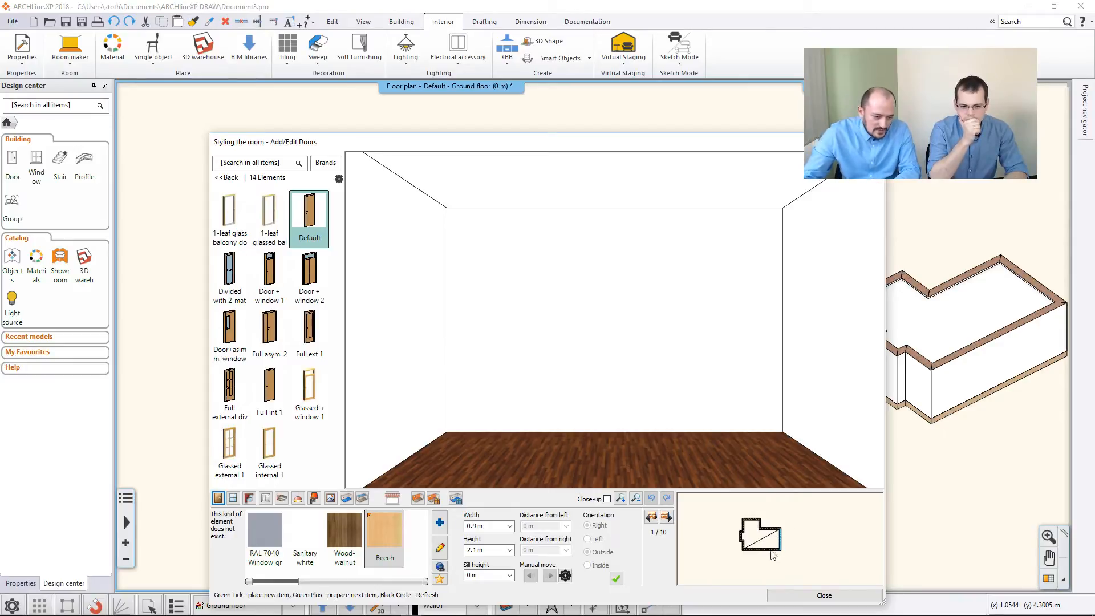
left_click(667, 517)
left_click(667, 518)
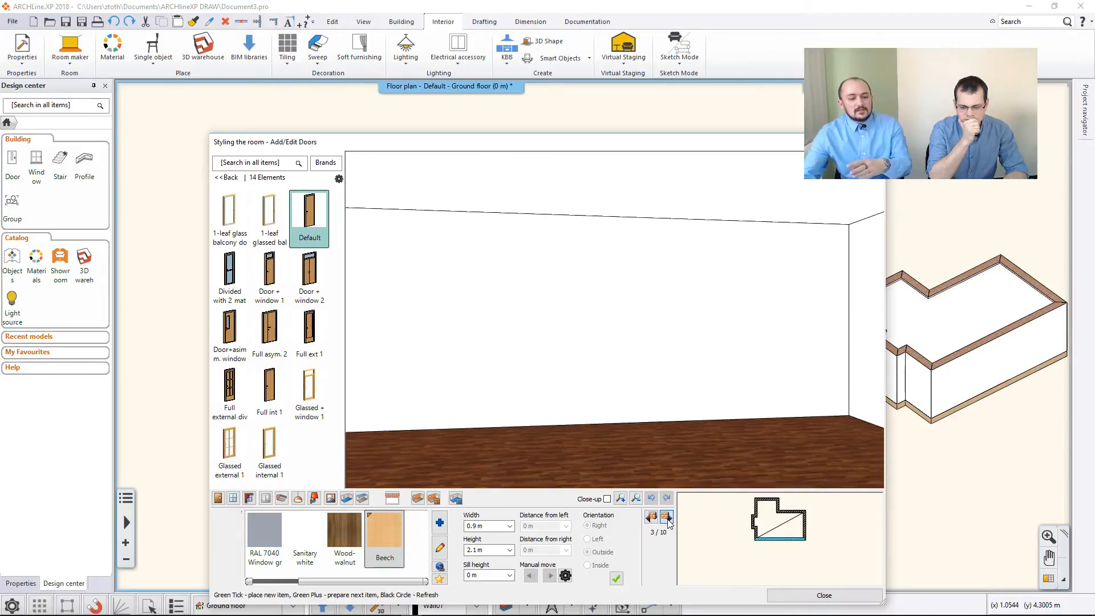
left_click(653, 522)
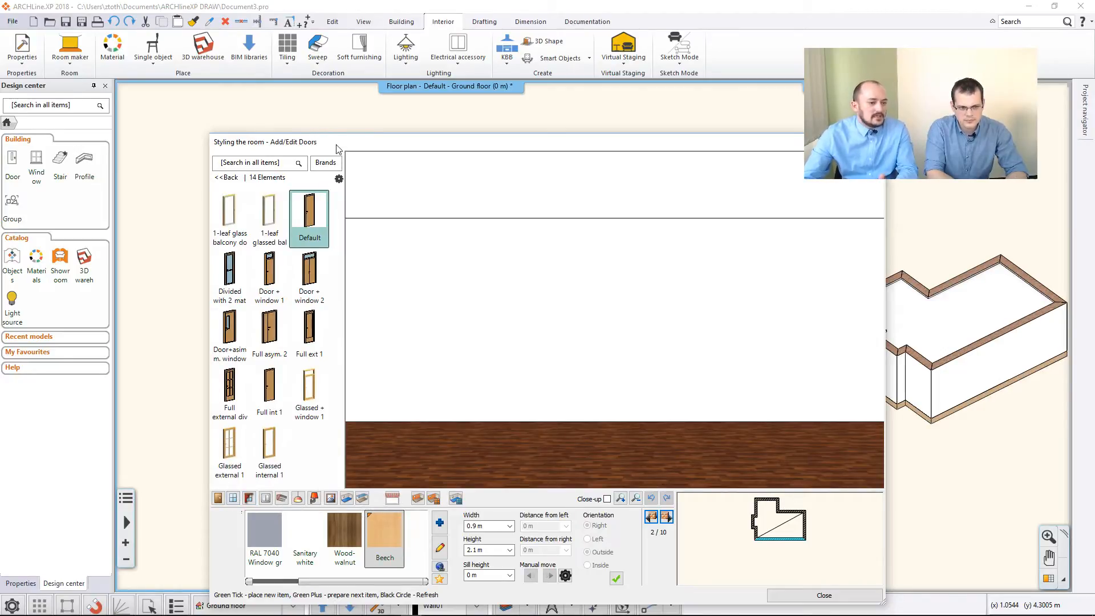
left_click_drag(340, 147, 359, 108)
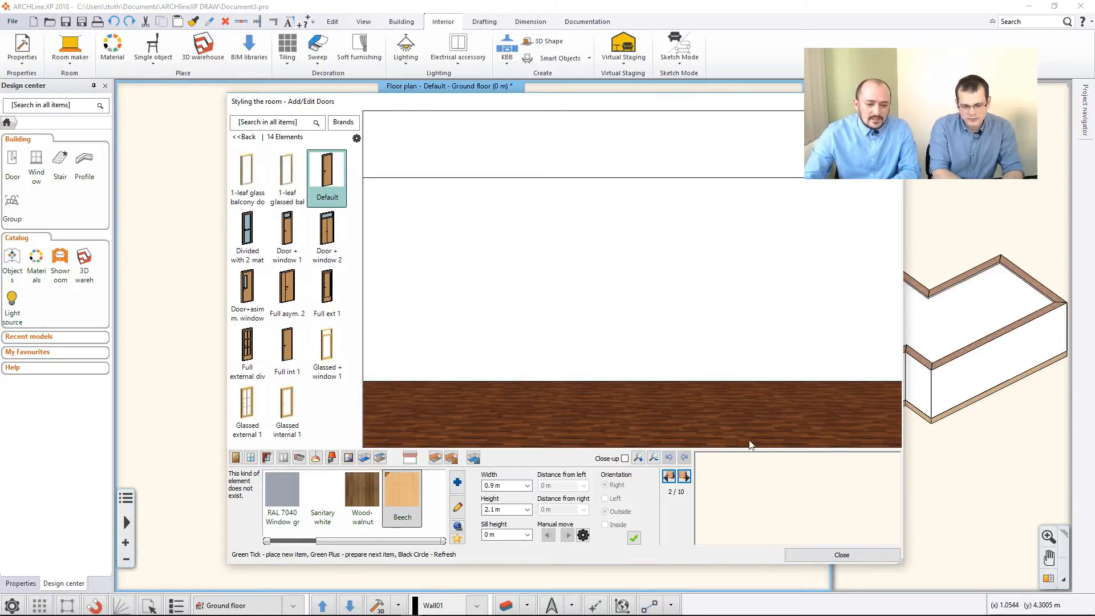
- Switch the Room maker view to wall 8 of 10, the short upper wall of the room
left_click(684, 476)
left_click(684, 477)
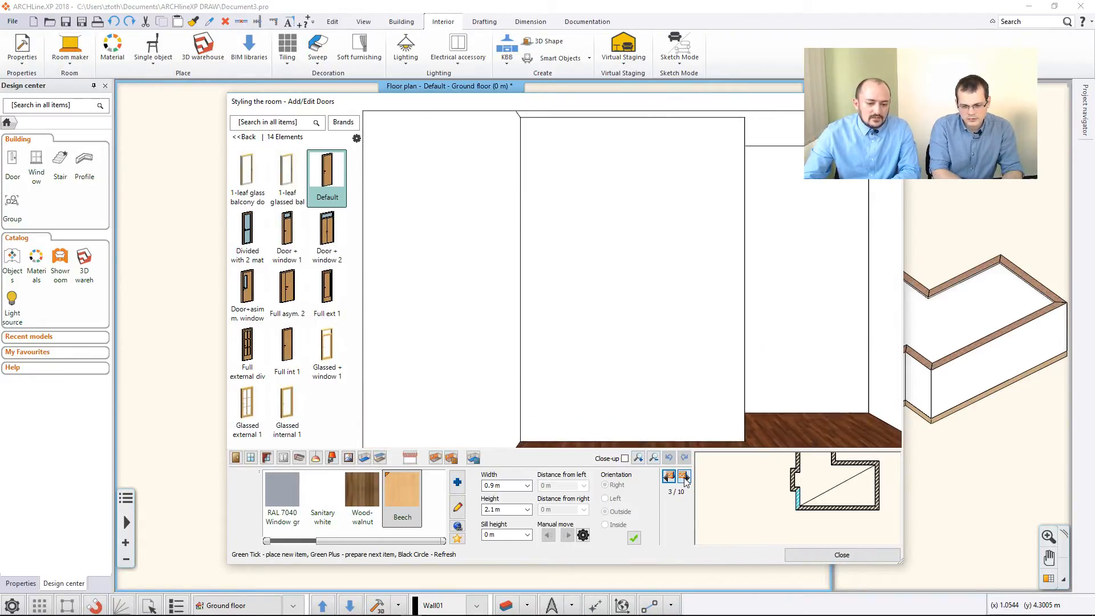
left_click(684, 477)
left_click(684, 477)
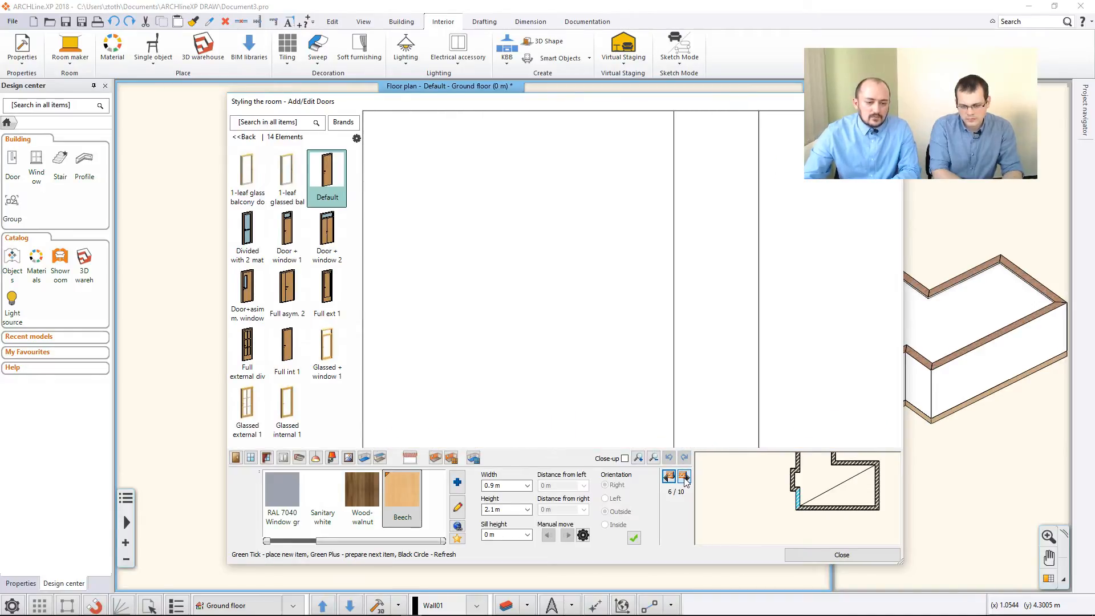
left_click(684, 477)
left_click(684, 477)
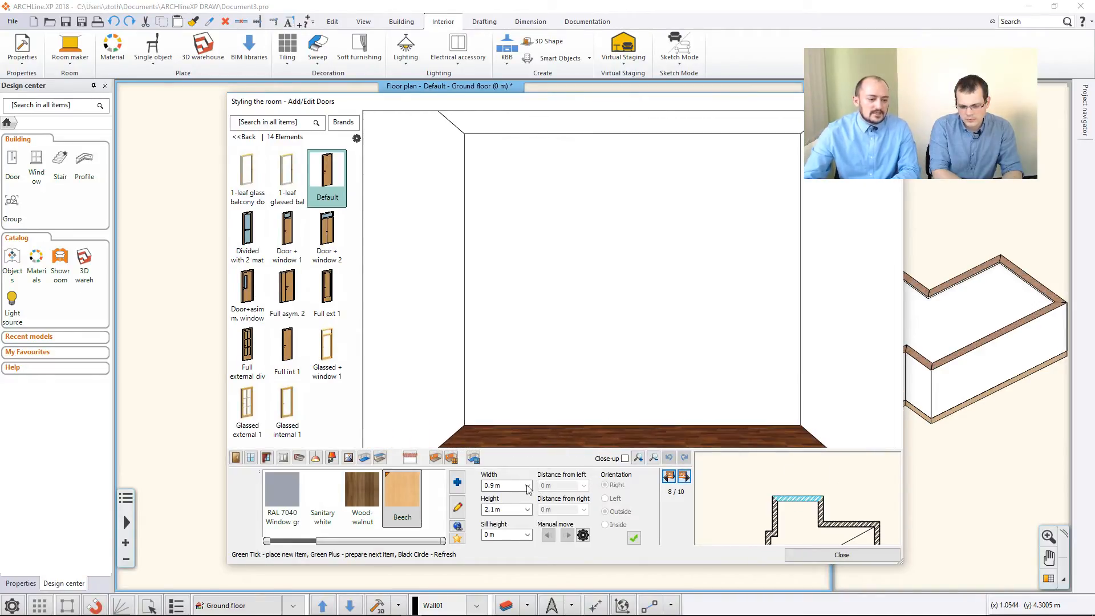
- Choose the wide four-pane 2-leaf sliding in door from the indoor sliding door category
mouse_move(282, 362)
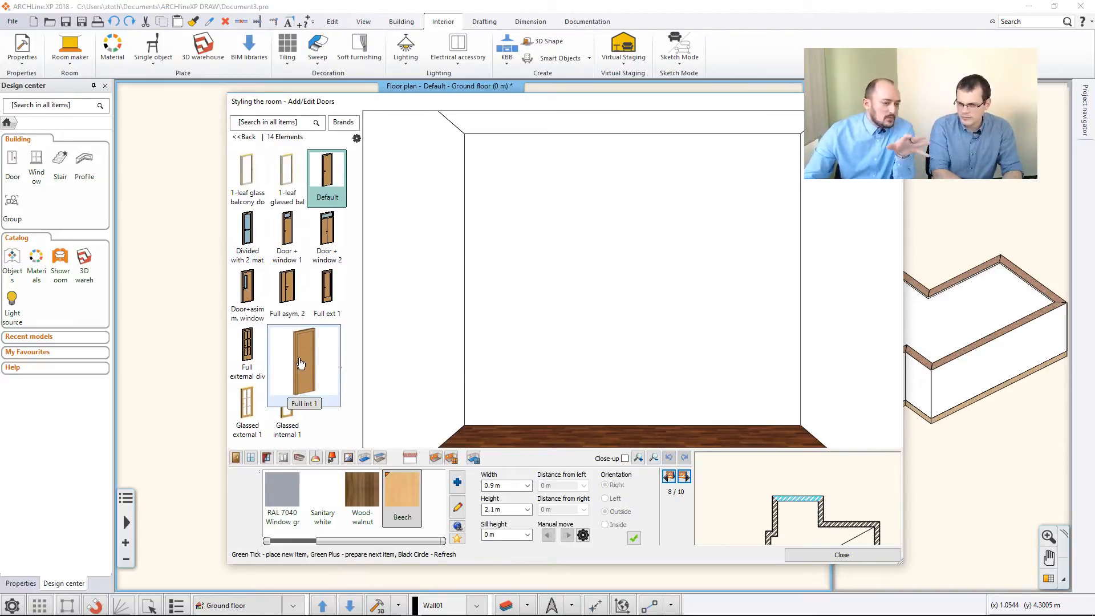
mouse_move(305, 275)
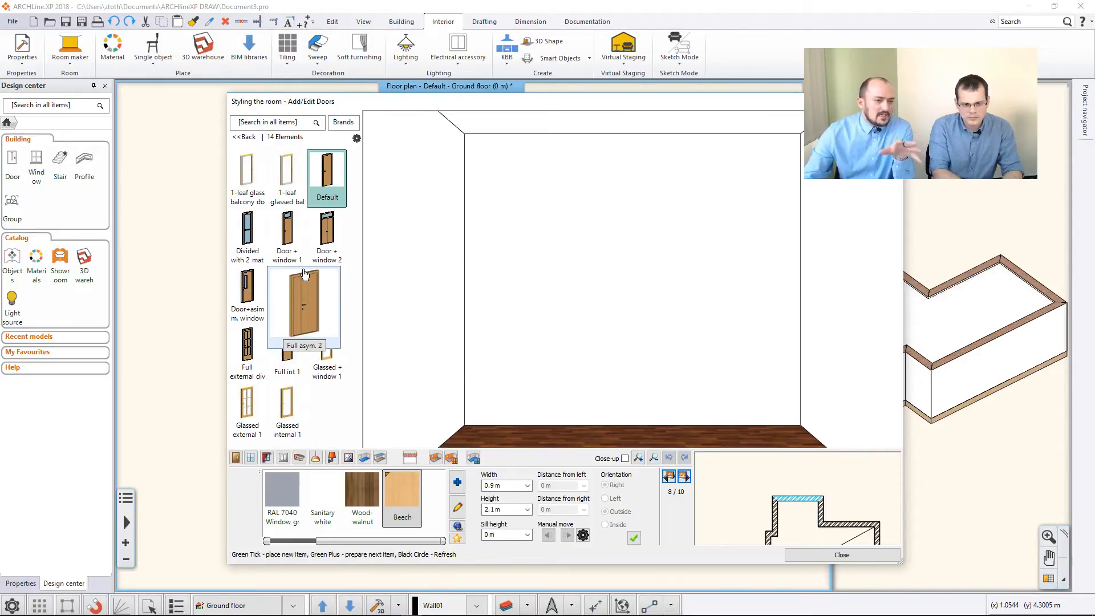
left_click(246, 138)
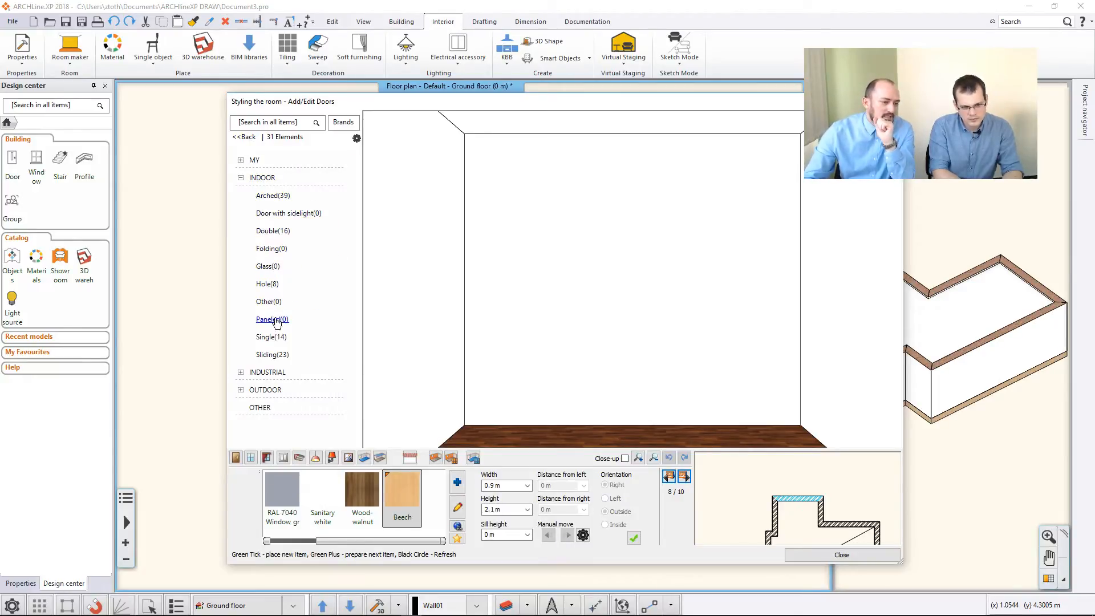
left_click(272, 355)
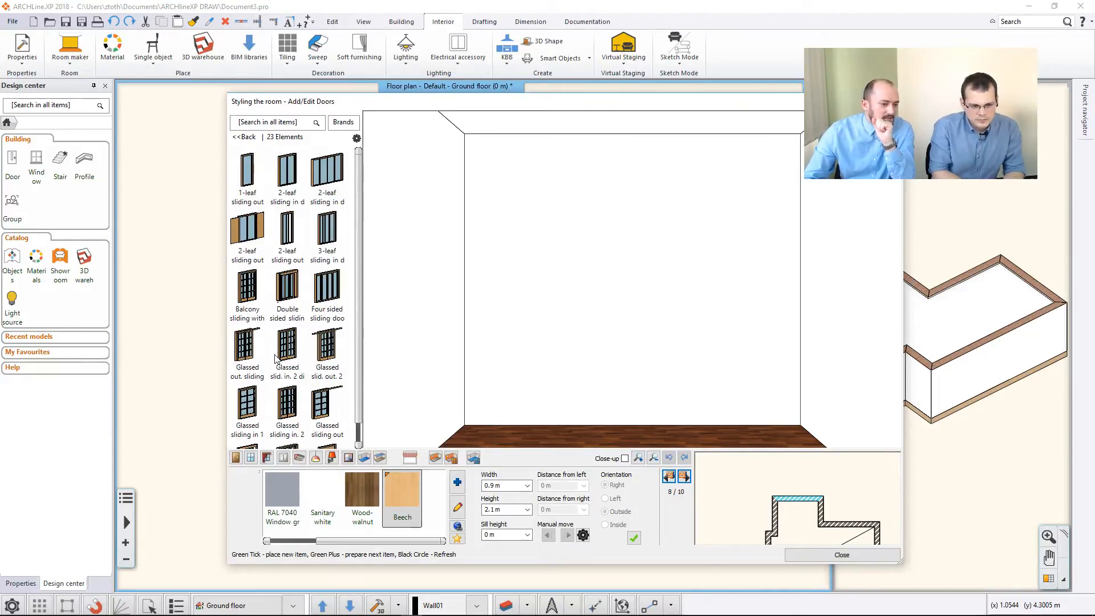
mouse_move(328, 183)
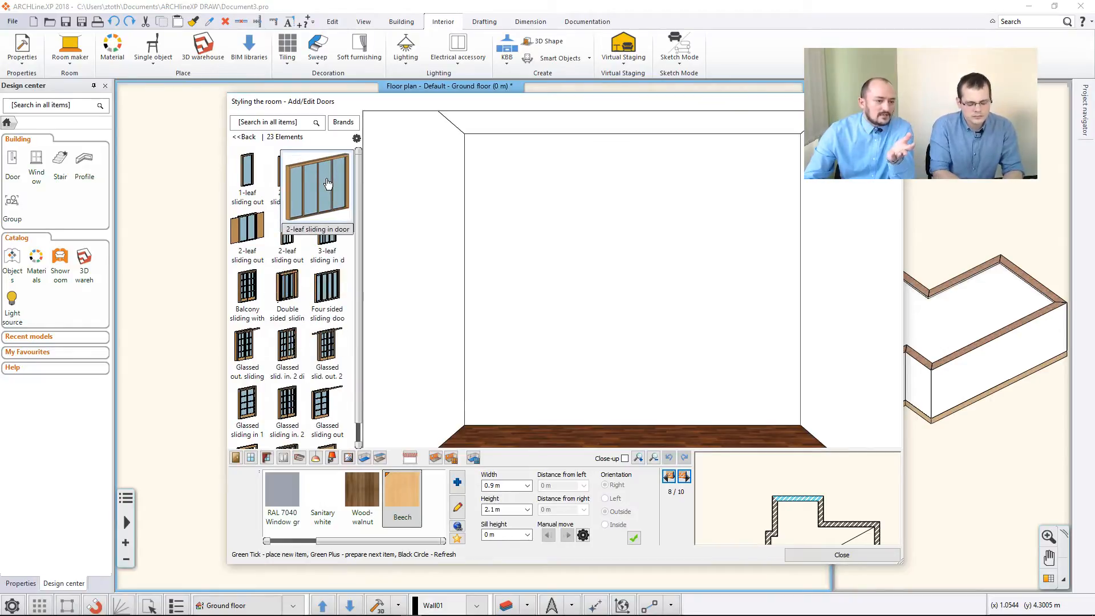
left_click(328, 183)
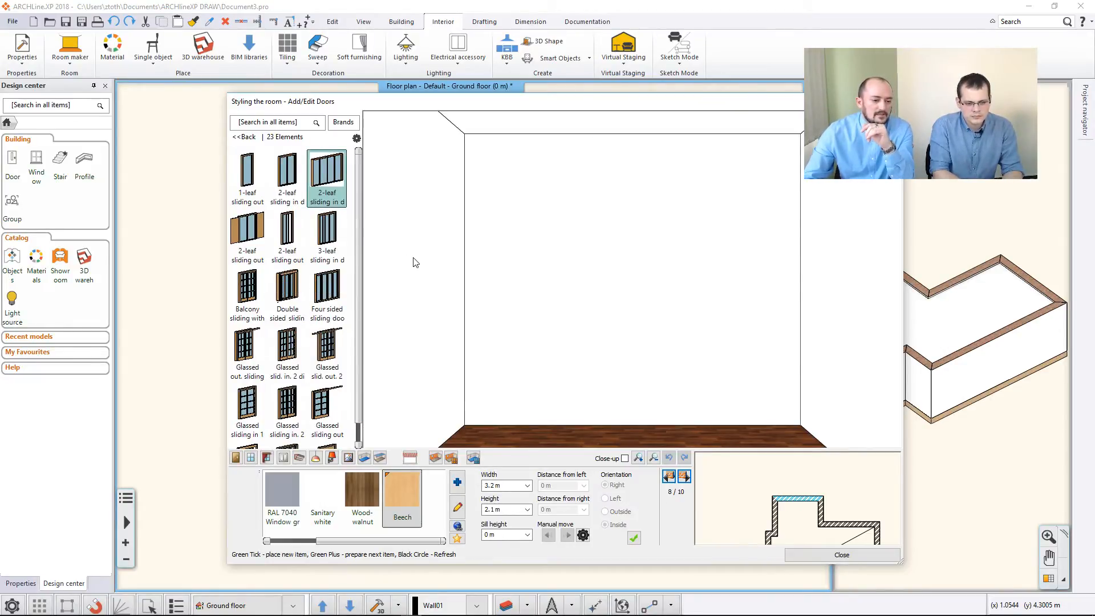
- Set the sliding door's width to 2.8 m and place it in the short upper wall
left_click(493, 486)
left_click(509, 508)
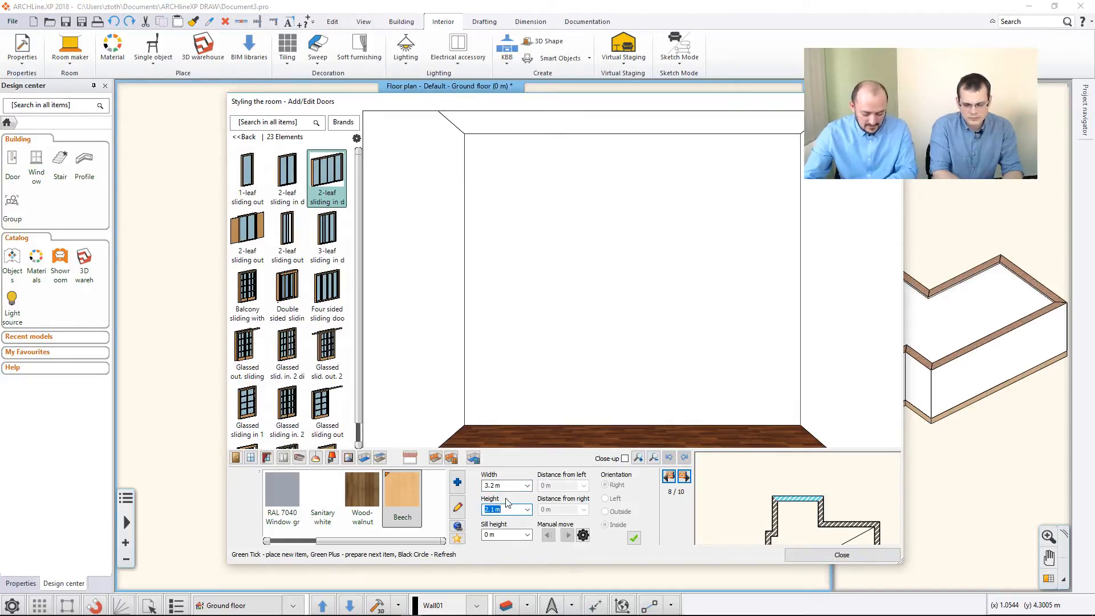
left_click(506, 485)
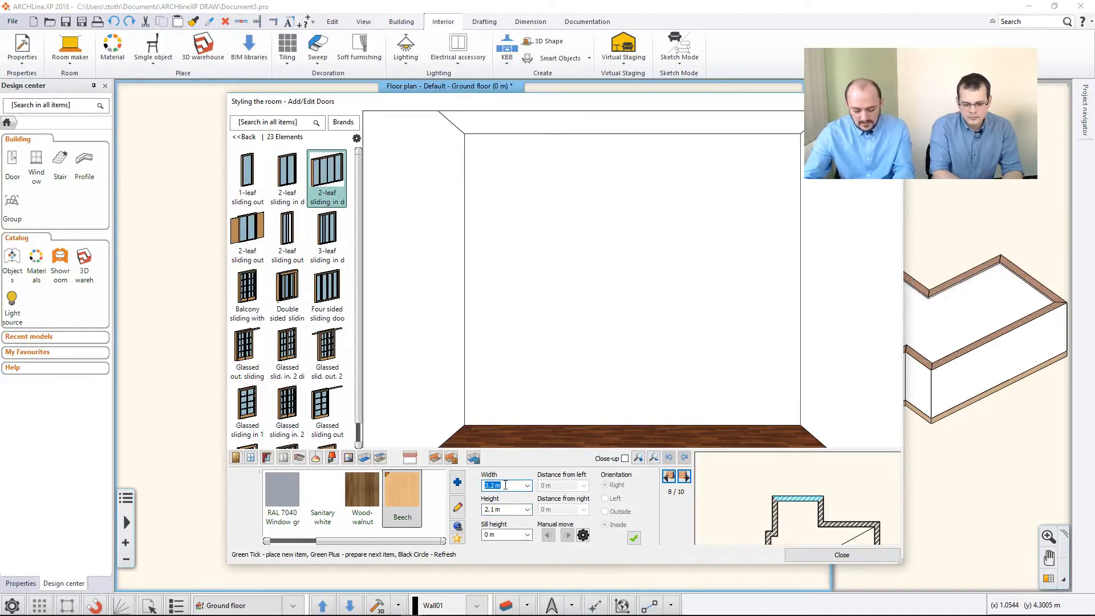
type("2,")
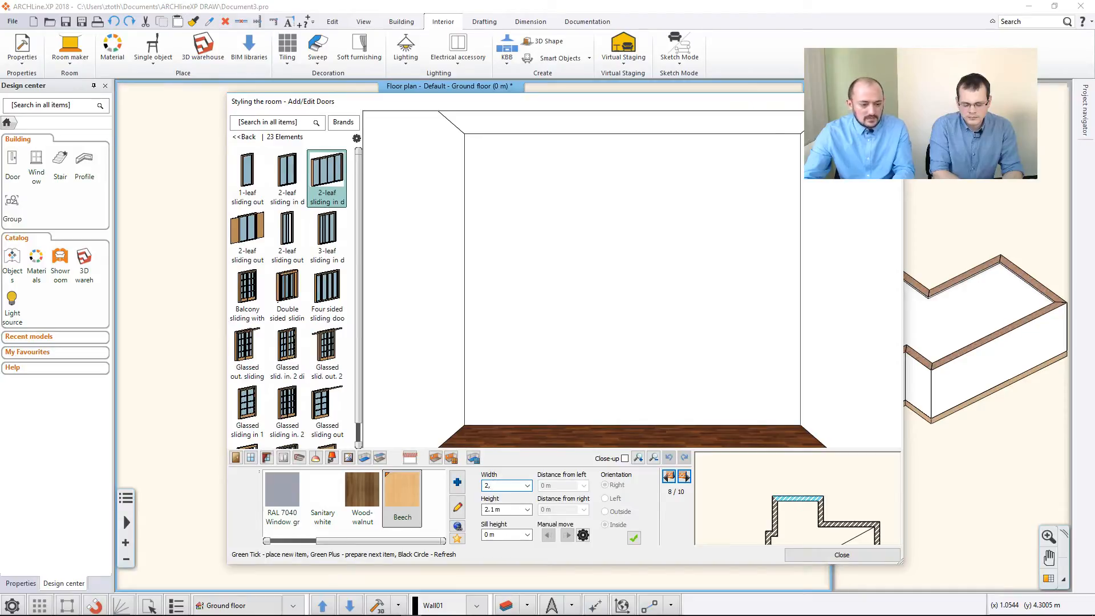
type("8")
left_click_drag(495, 485, 491, 484)
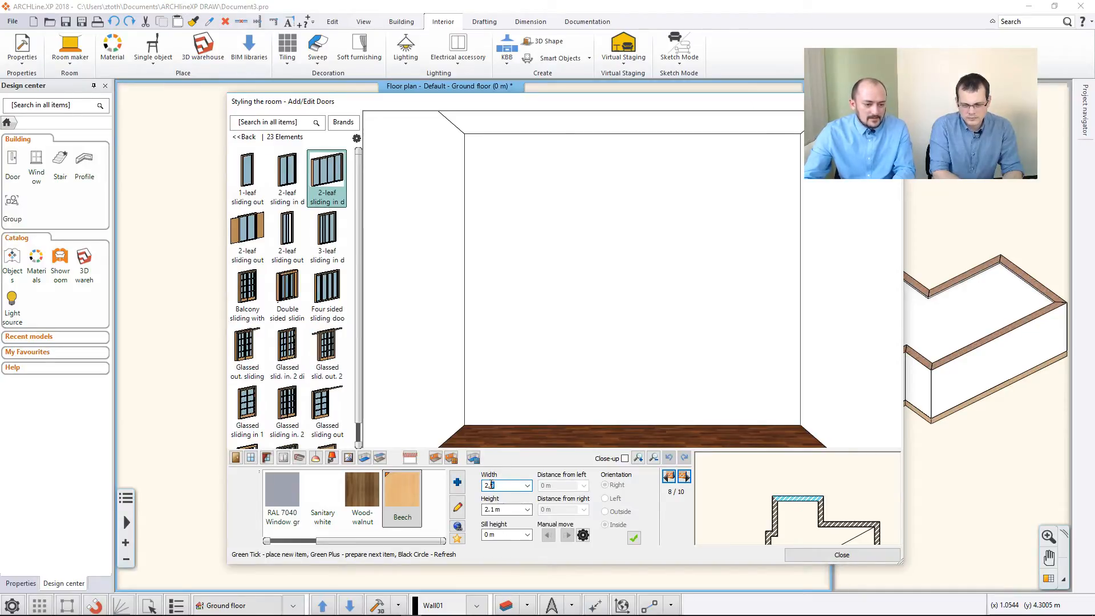
key("Tab")
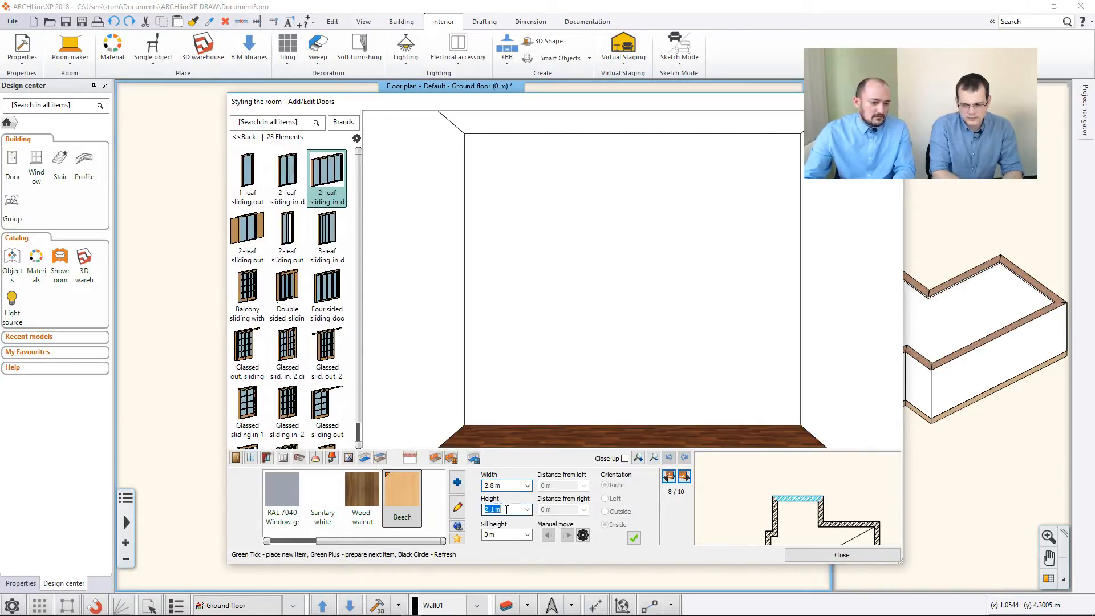
left_click(635, 537)
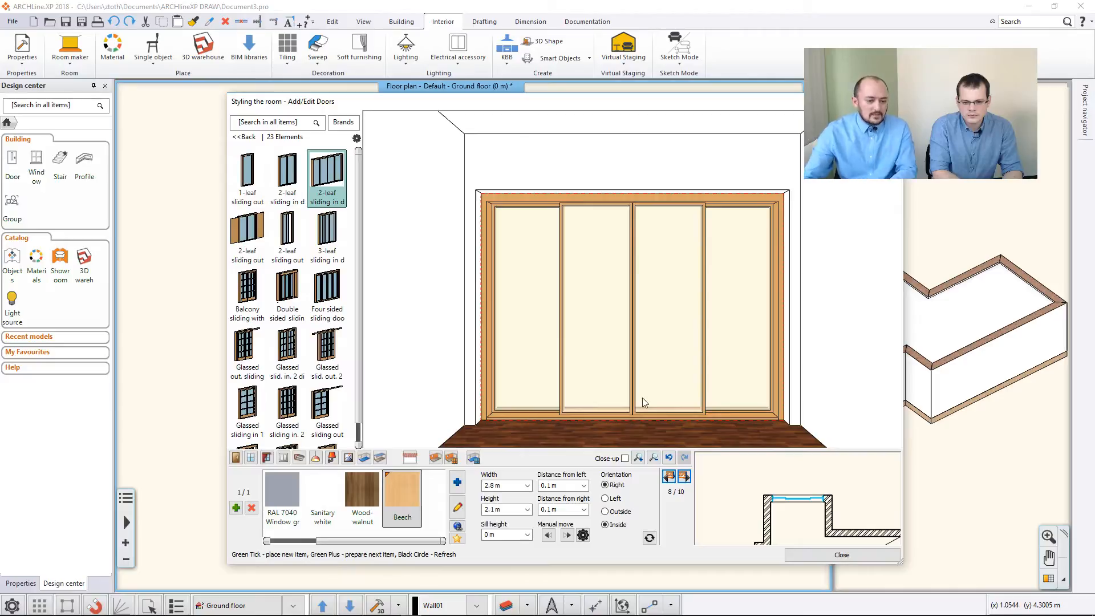
- Place another 2.8 m wide, 2.1 m high sliding door in the long lower wall, wall 2 of 10
left_click(684, 476)
left_click(684, 476)
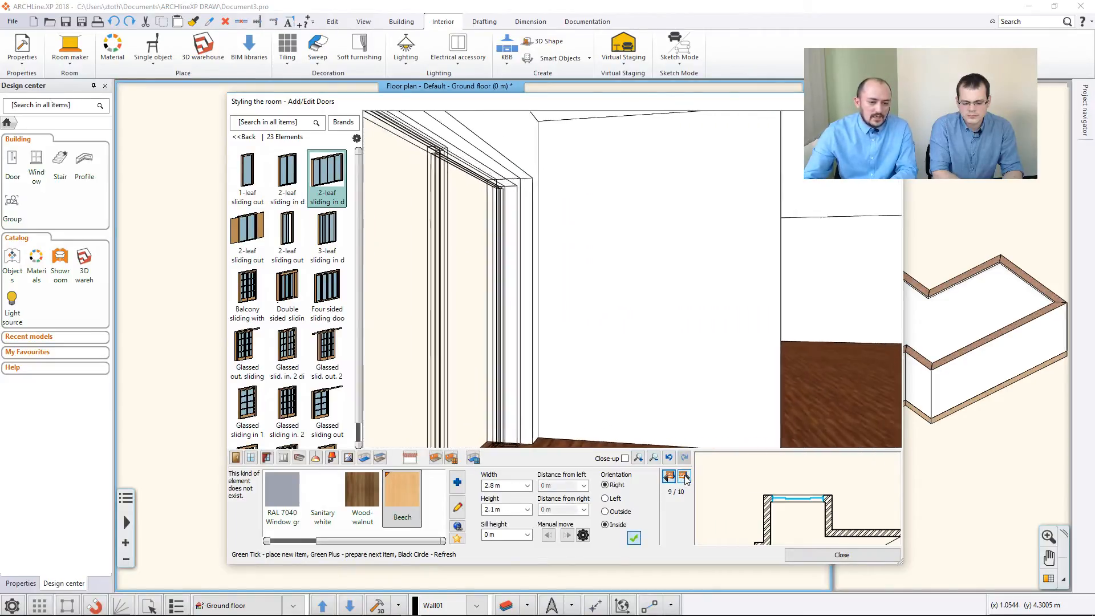
left_click(687, 481)
left_click(686, 481)
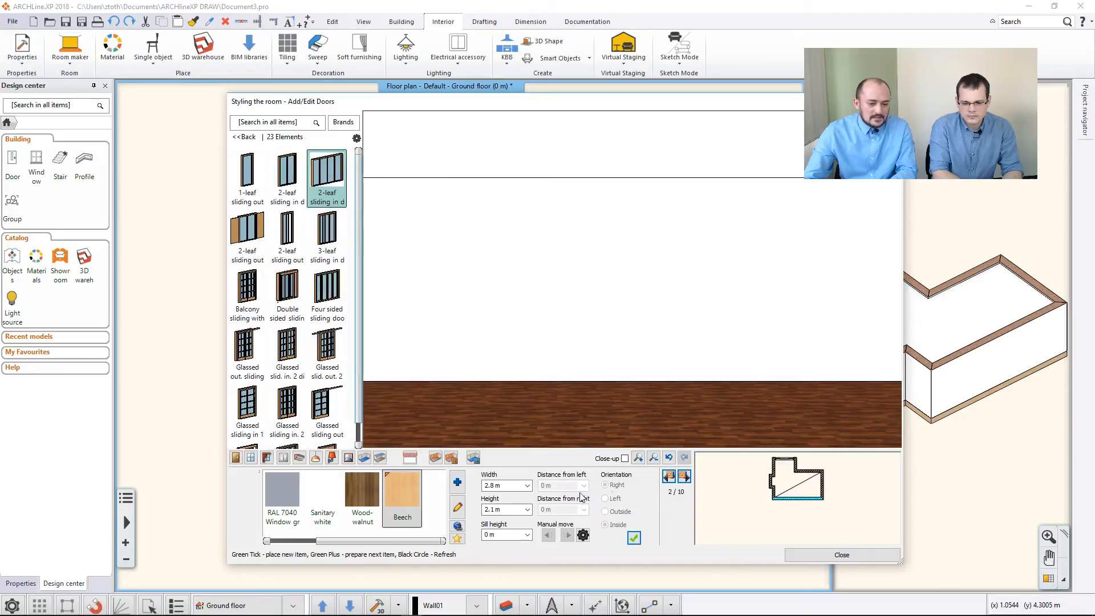
left_click(634, 538)
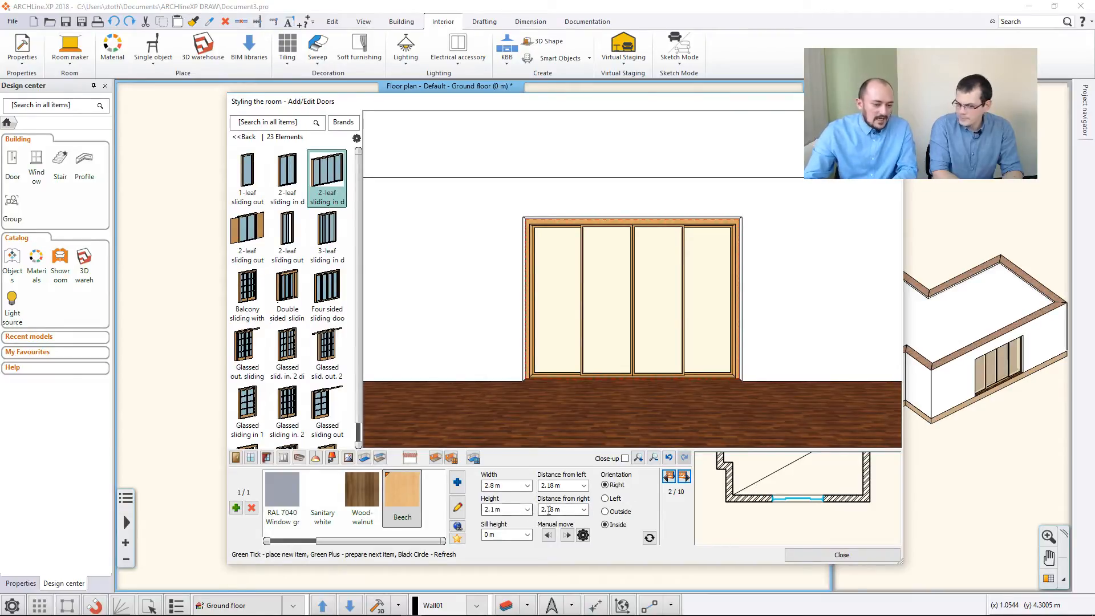
- Set the sliding door's distance from the right end of wall 2 to 0.3 m
left_click(567, 509)
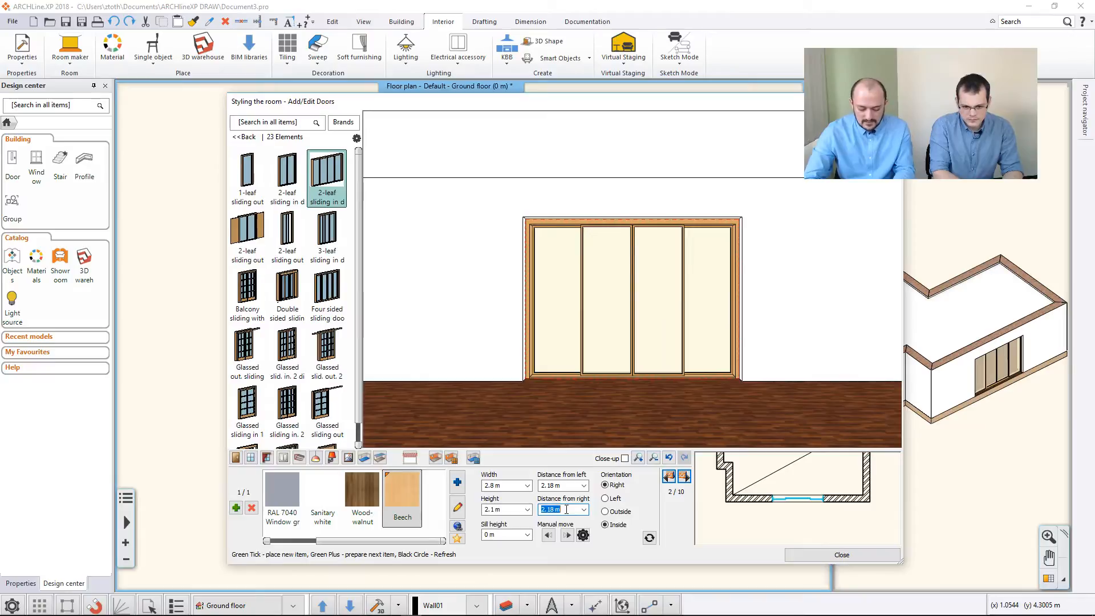
type("0.3")
key("Return")
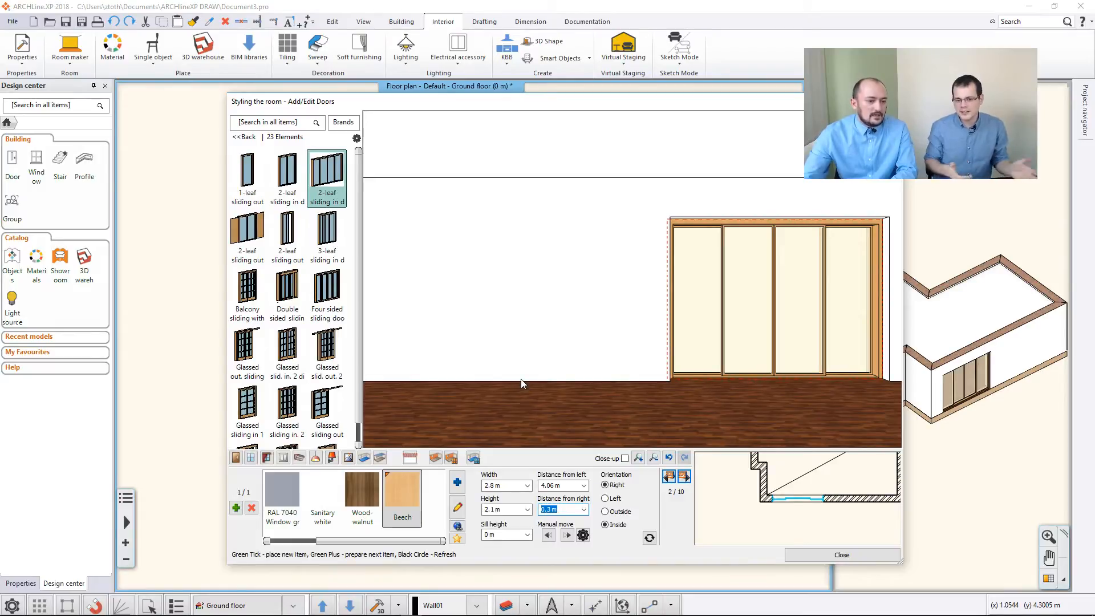
- Go to wall 1 of 10 in the Room maker and switch from adding doors to adding windows
left_click(667, 477)
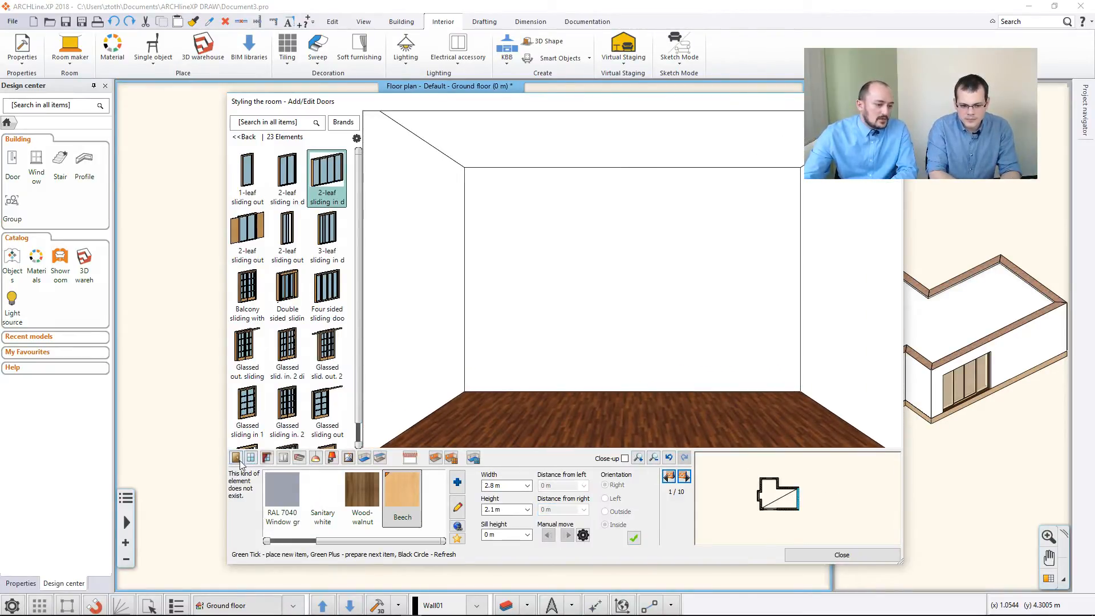
scroll(465, 377, "down", 1)
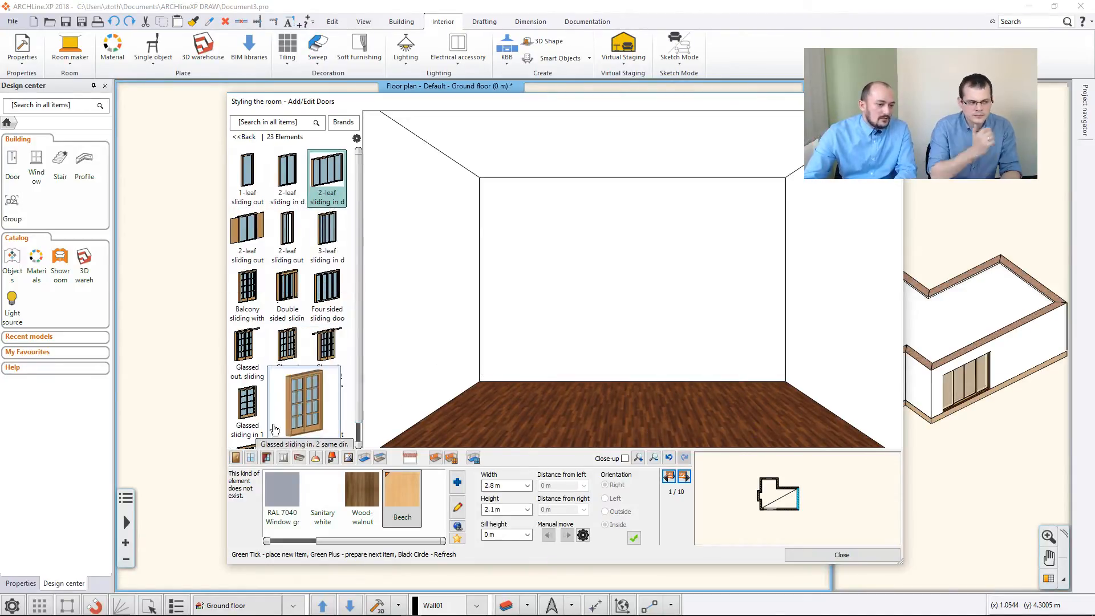
left_click(250, 457)
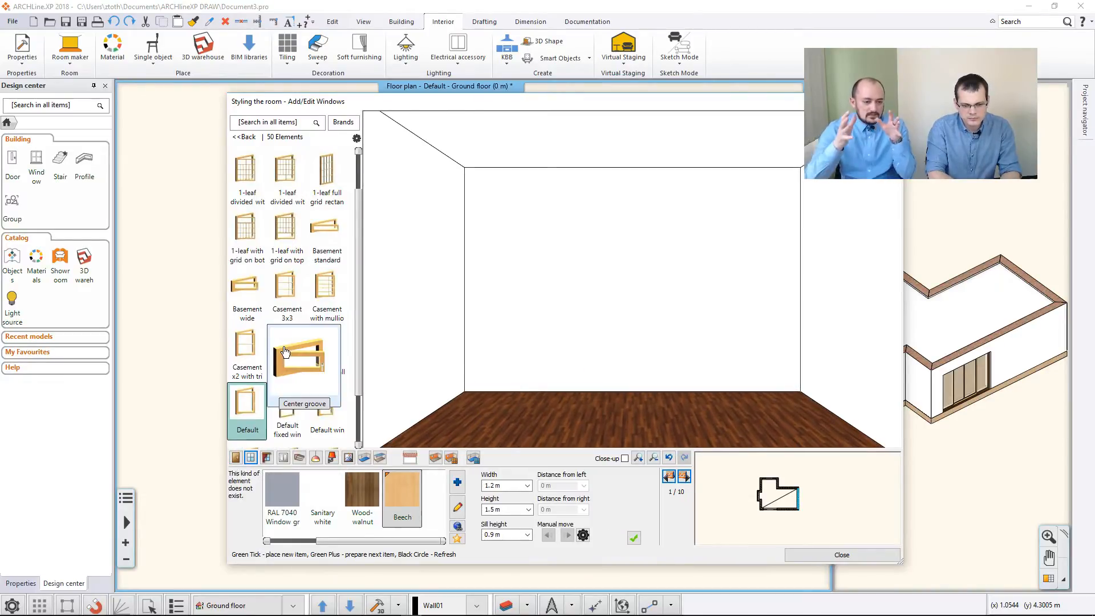
mouse_move(249, 411)
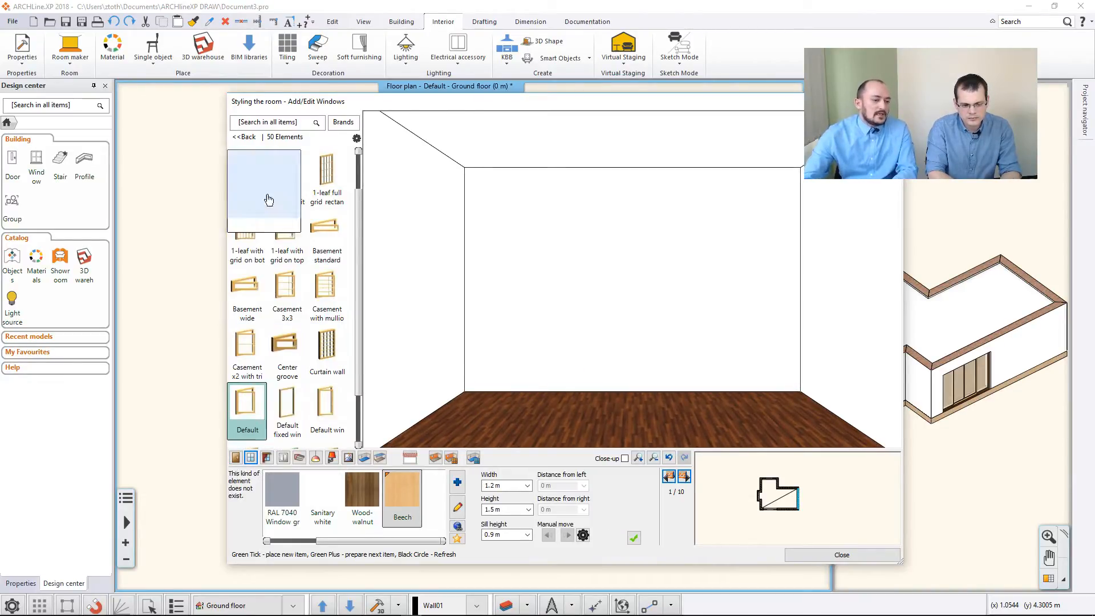
mouse_move(290, 382)
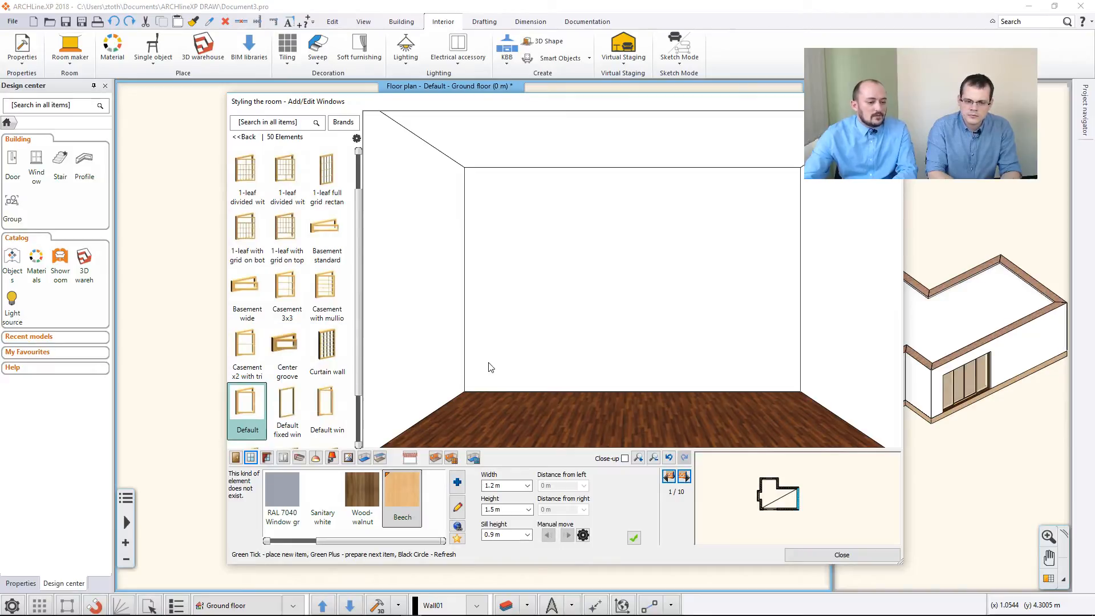
- Set the Default window's width to 1 m and place it in wall 1
left_click_drag(507, 486, 489, 486)
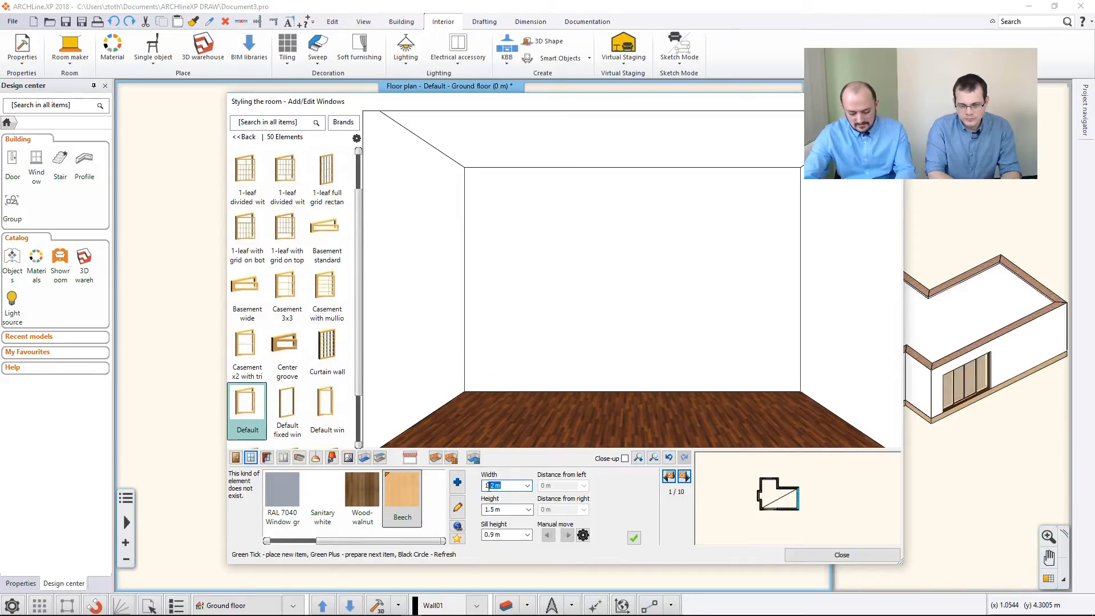
type(",")
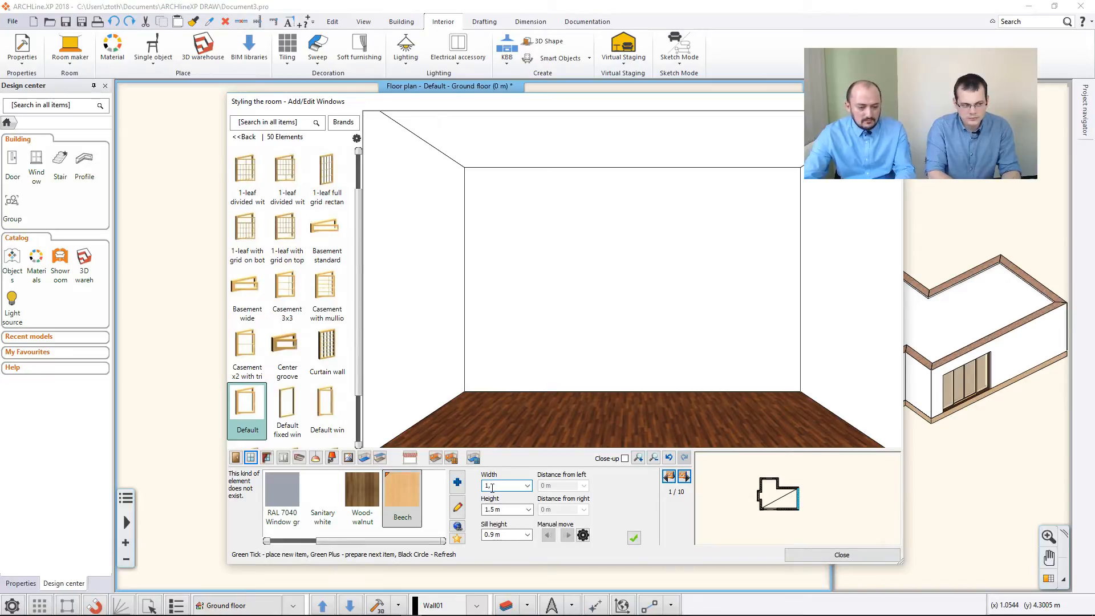
type("0")
key("Tab")
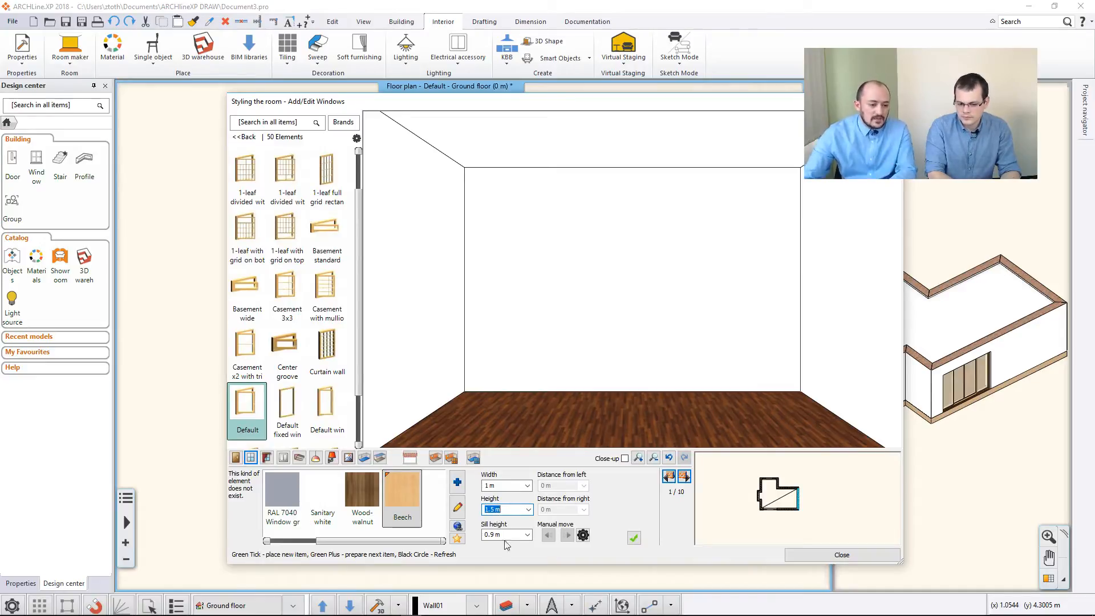
left_click(634, 538)
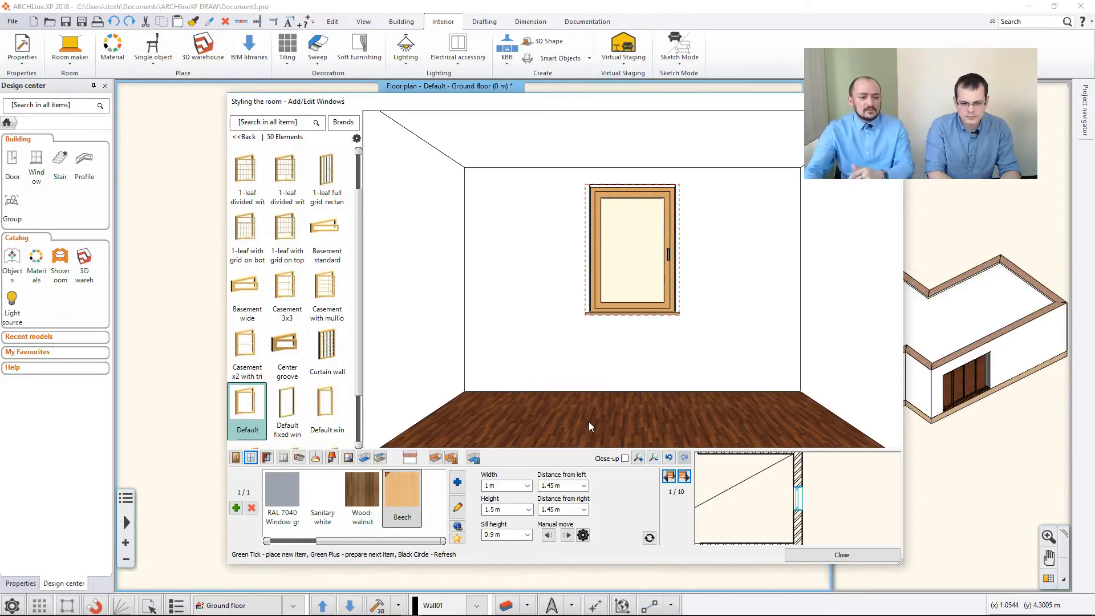
- Add two more 1 m wide Default windows to wall 1, one on each side of the first
left_click(236, 507)
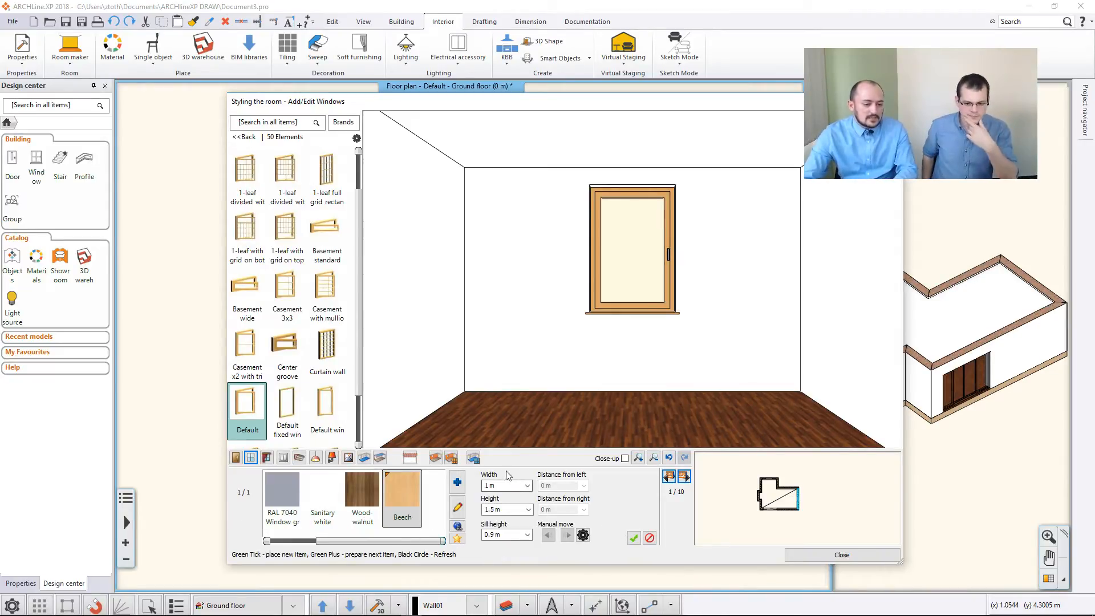
left_click(633, 538)
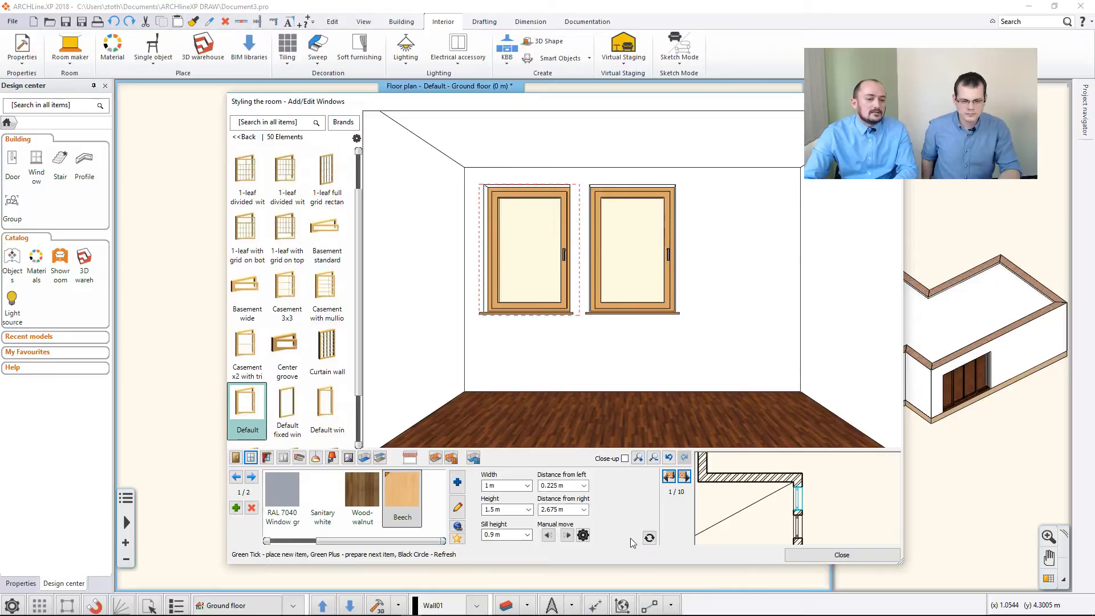
left_click(236, 507)
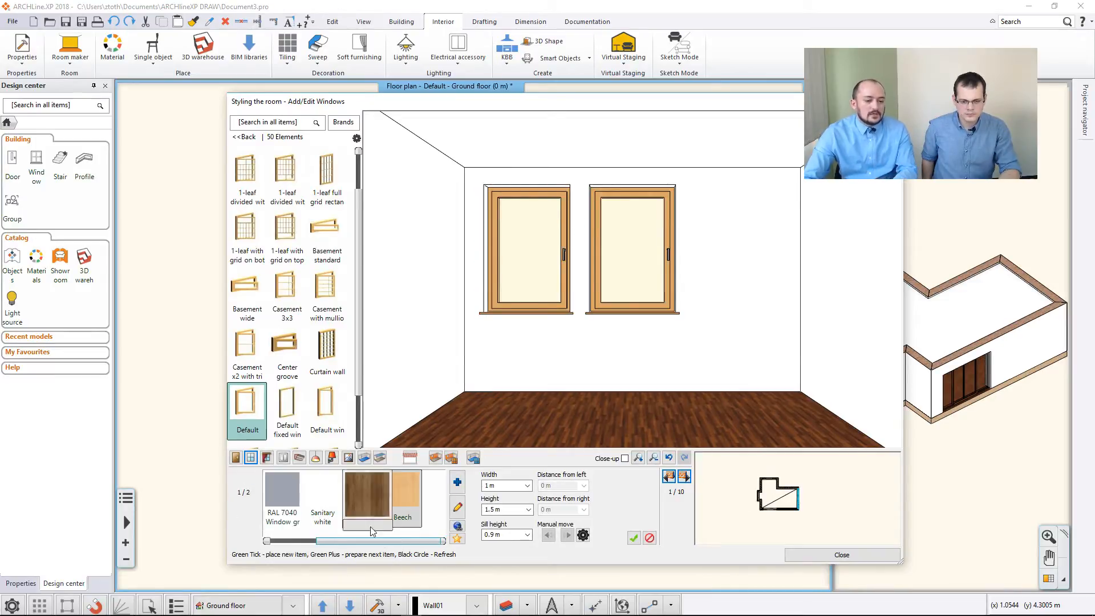
left_click(633, 537)
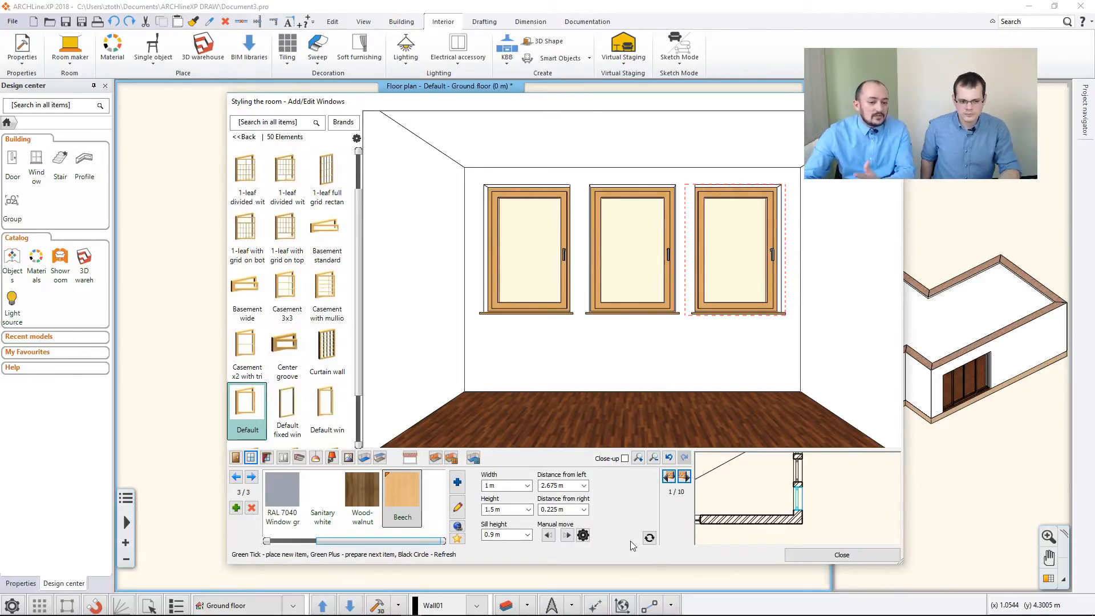
- Set the rightmost window's distance from the right to 0.45 m so it adjoins the middle window
double_click(565, 509)
type("0,475")
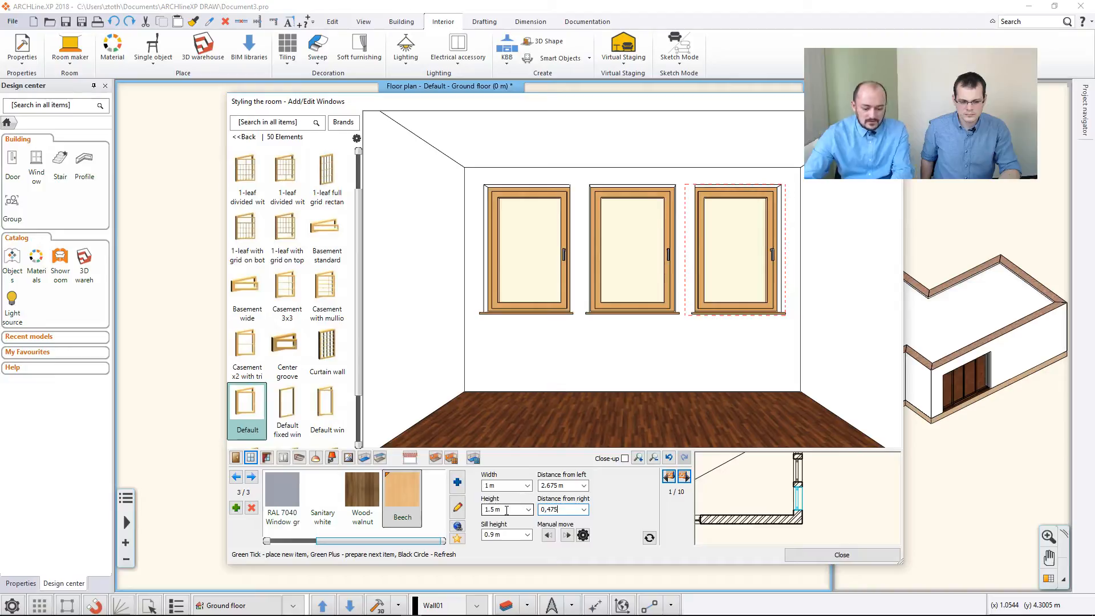
key("BackSpace")
key("BackSpace")
type("5")
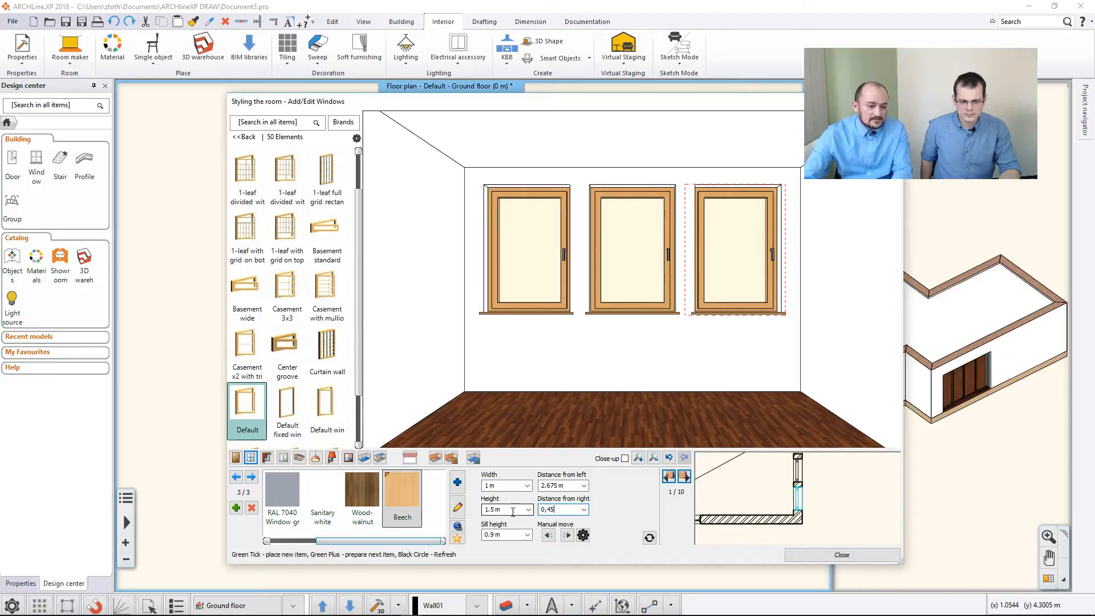
left_click(649, 537)
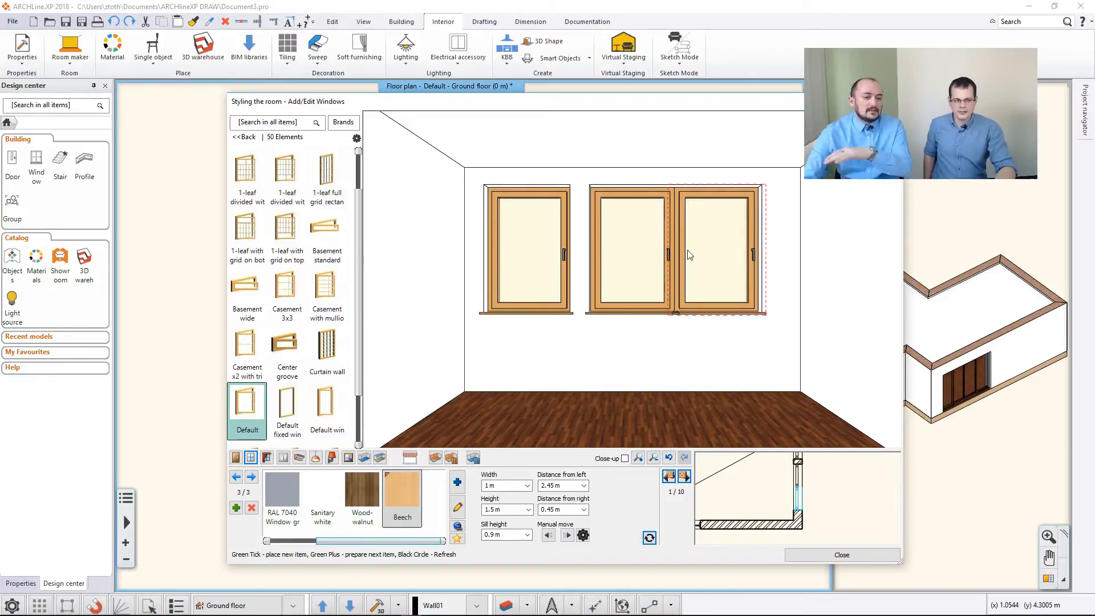
- Set the leftmost window's distance from the left to 0.45 m so it adjoins the middle window
left_click(520, 304)
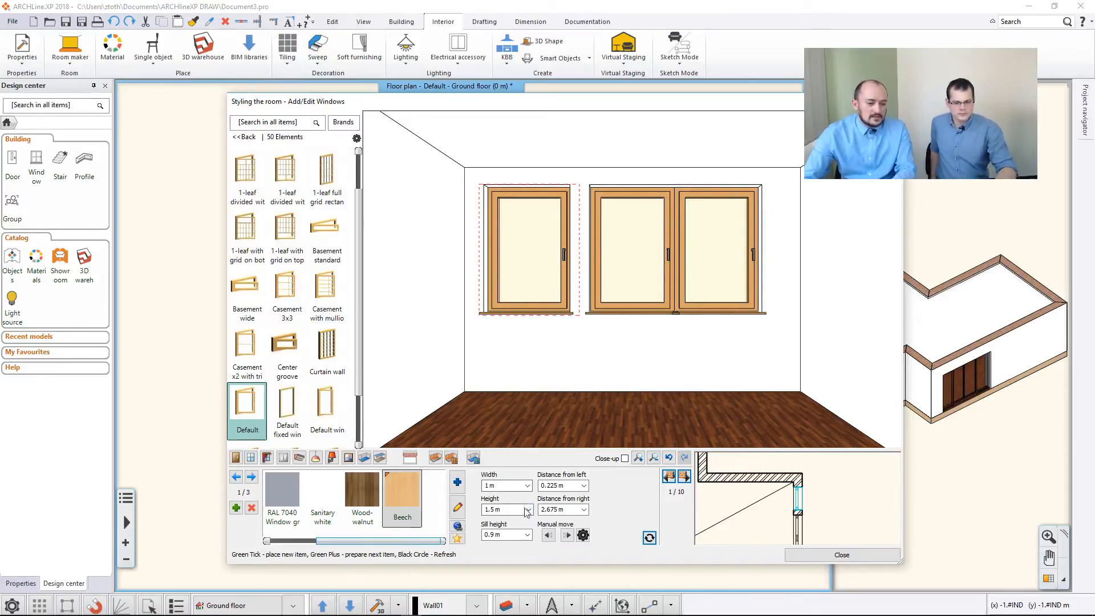
left_click(569, 486)
type("0,45")
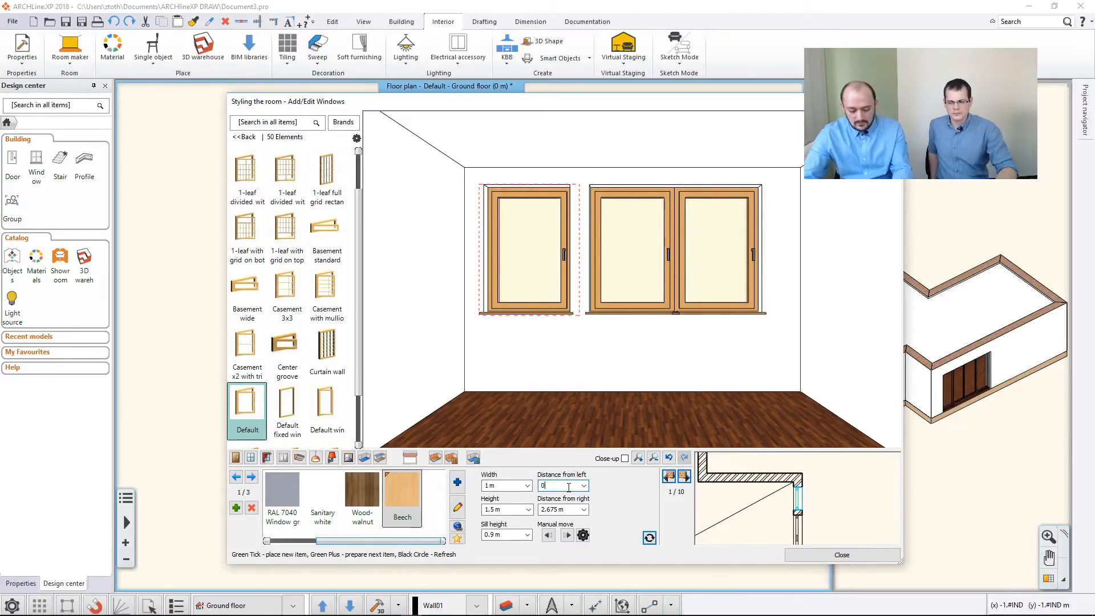
left_click(511, 486)
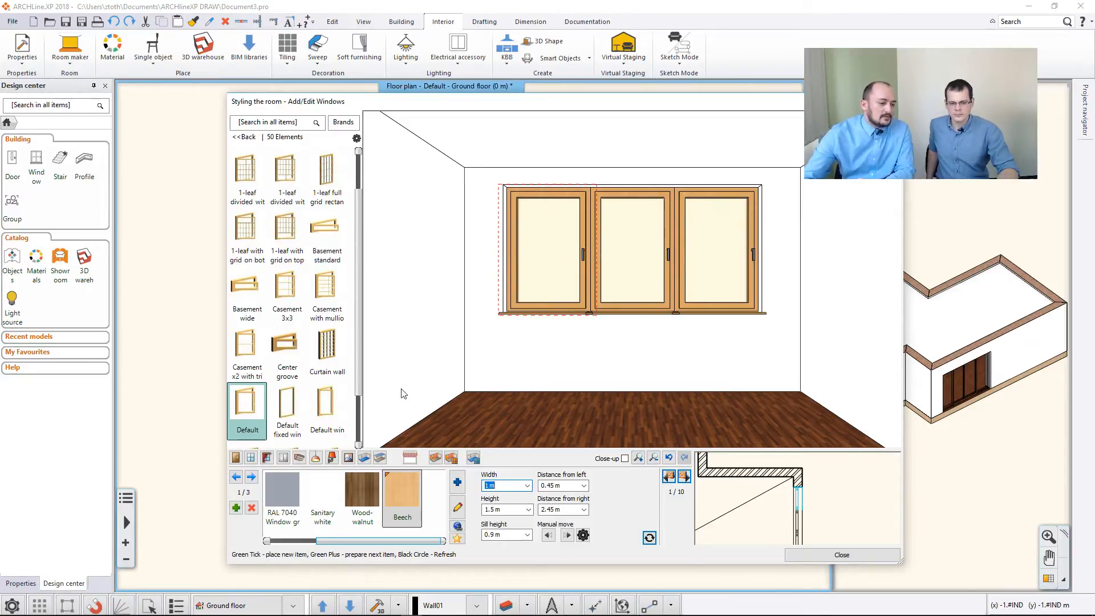
- Add a curtain gathered to the left, in the CURTAIN-001 texture, to the leftmost window
left_click(267, 457)
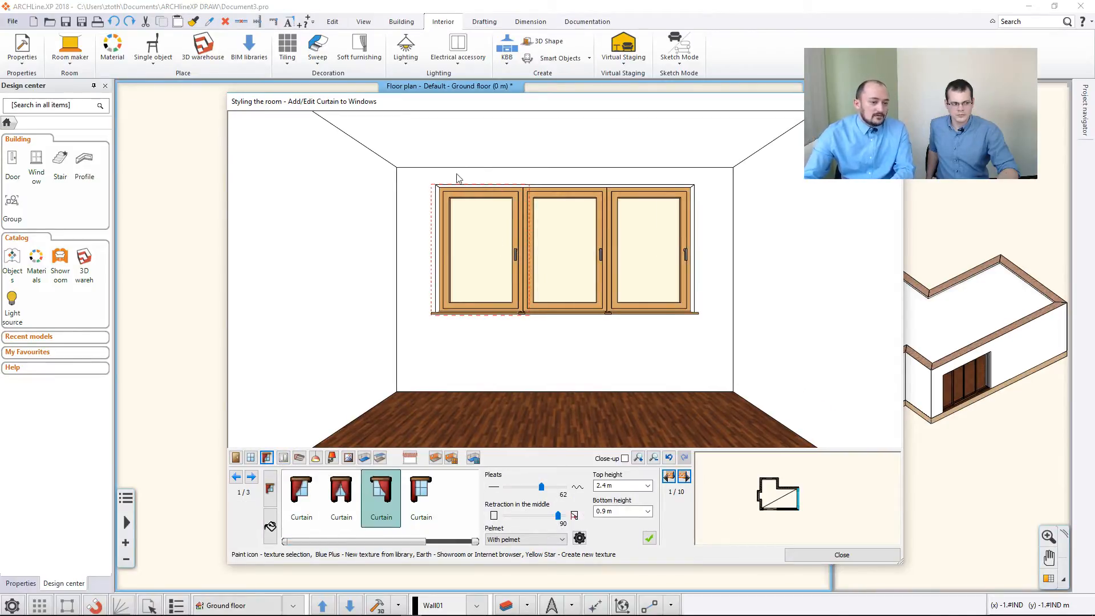
left_click(308, 496)
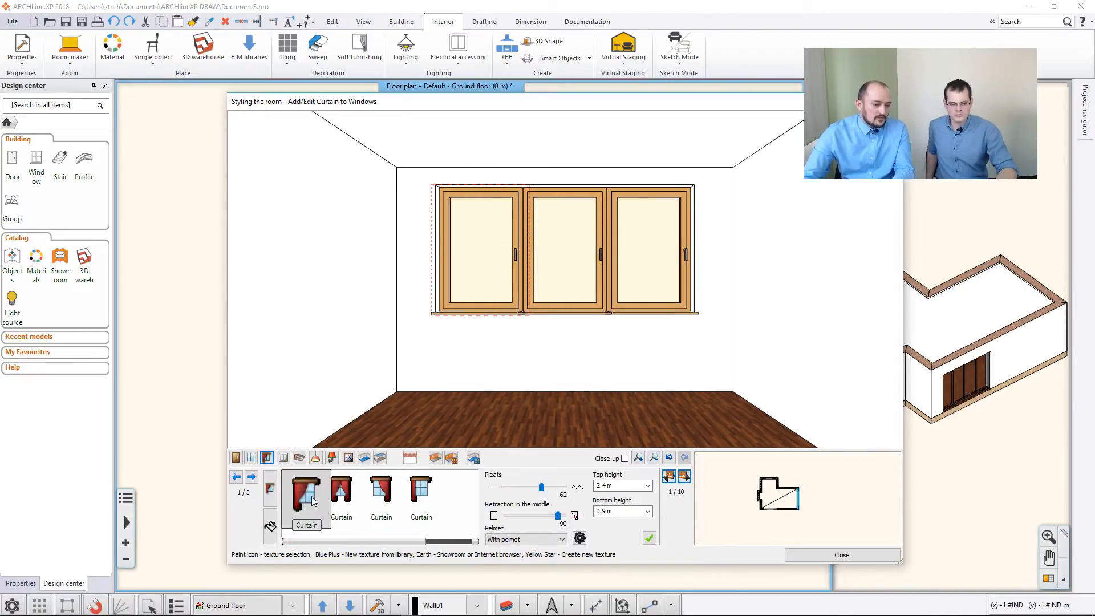
left_click(269, 529)
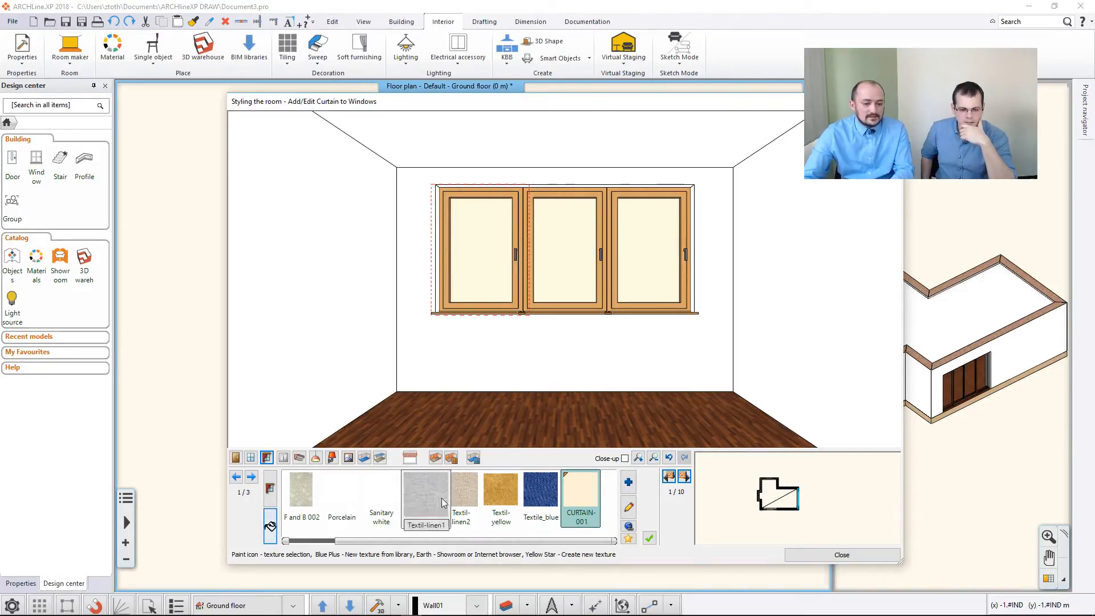
left_click(649, 538)
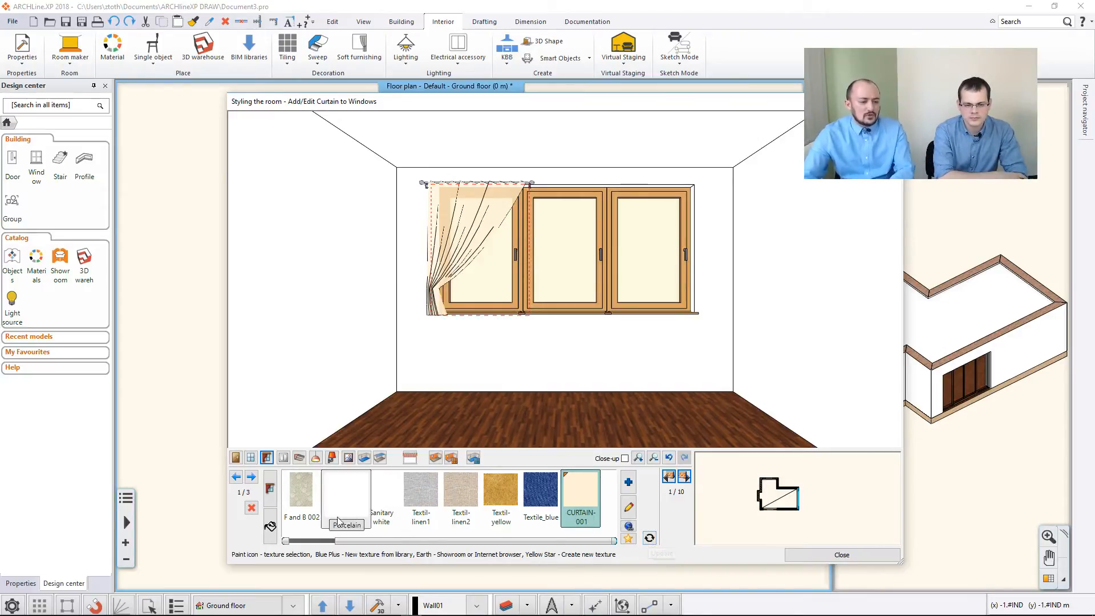
- Set the left curtain's bottom height to 0.02 m, its pleats to 78 and its middle retraction to 84
left_click(269, 489)
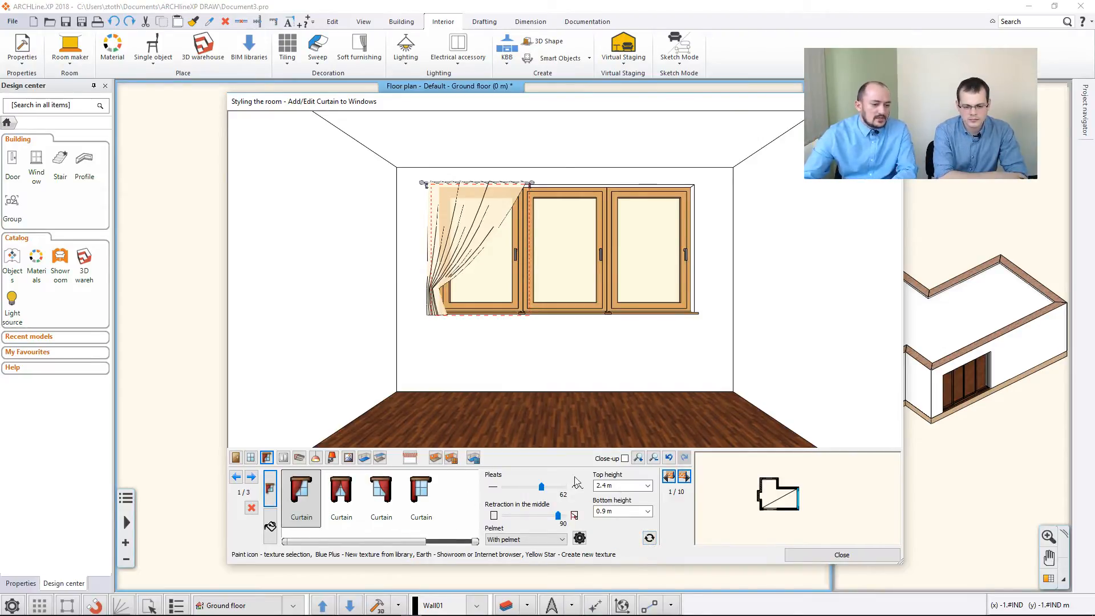
left_click(613, 512)
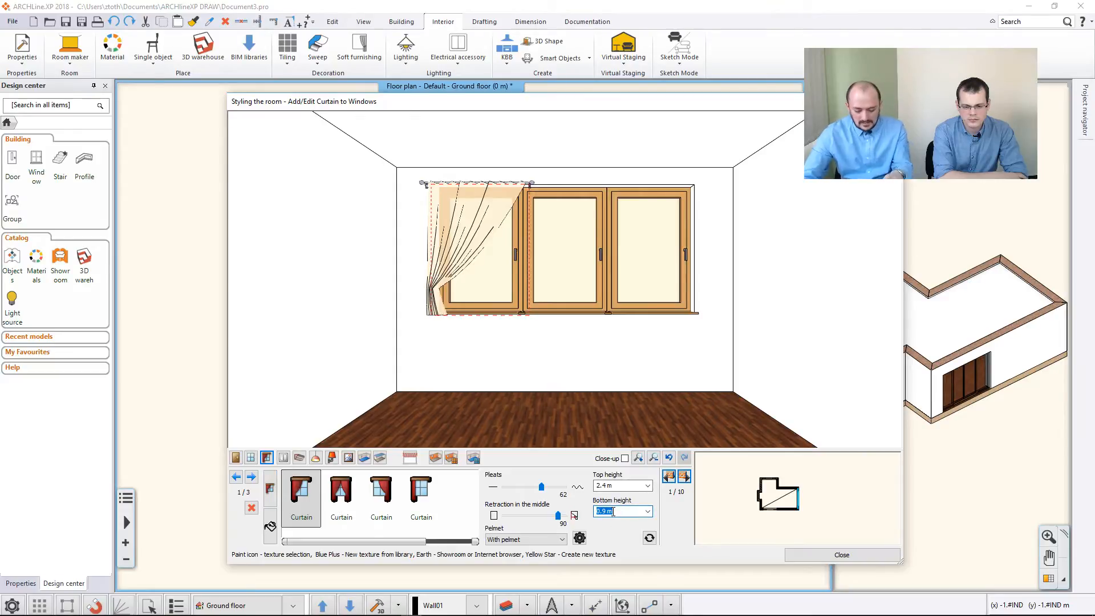
type("0,2")
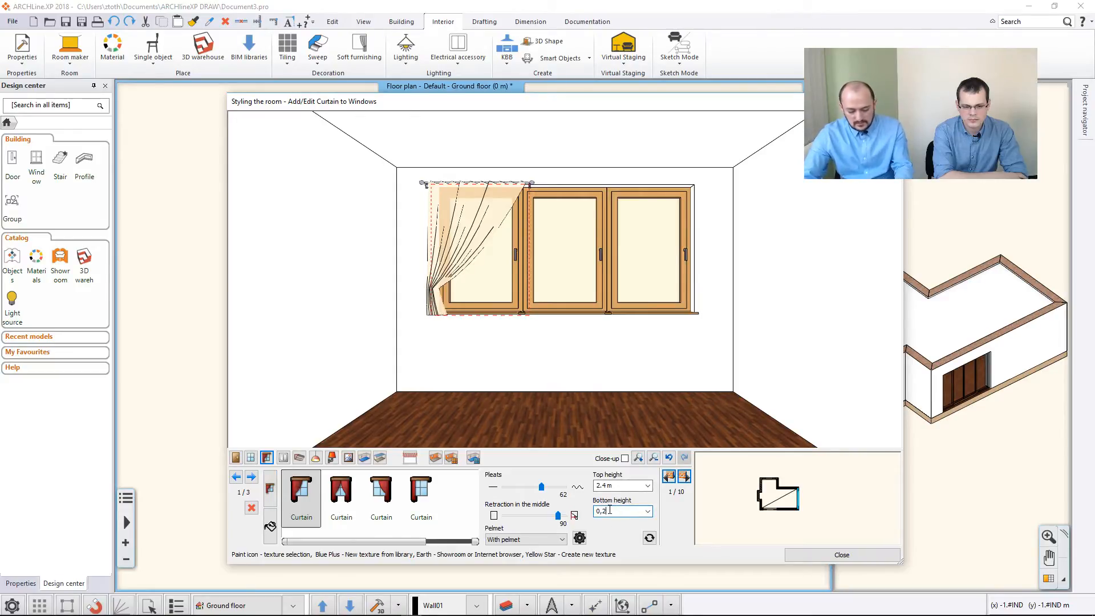
key("BackSpace")
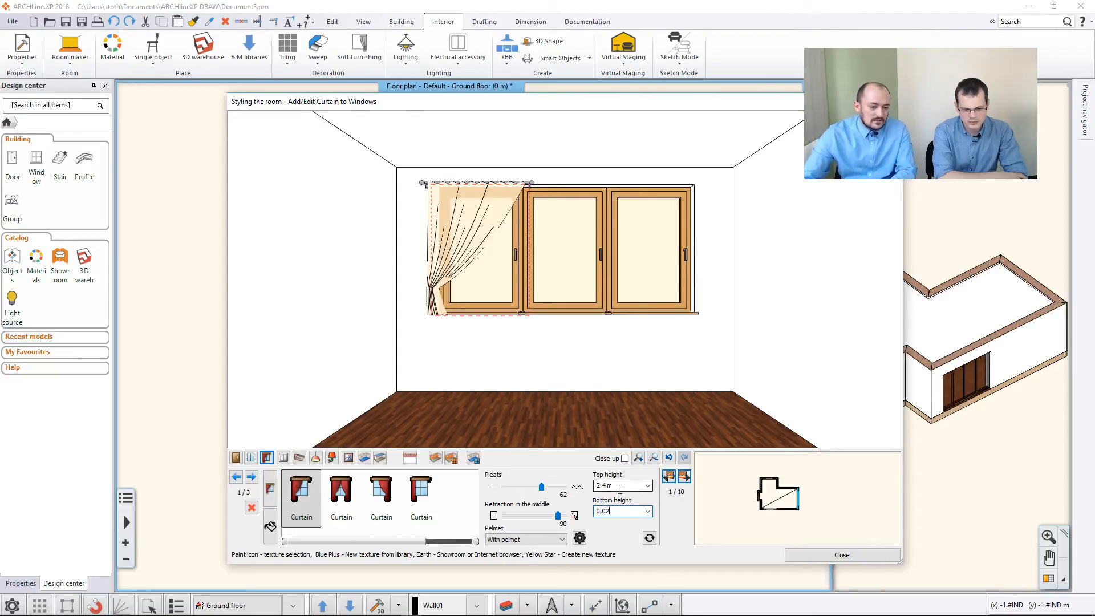
left_click(649, 538)
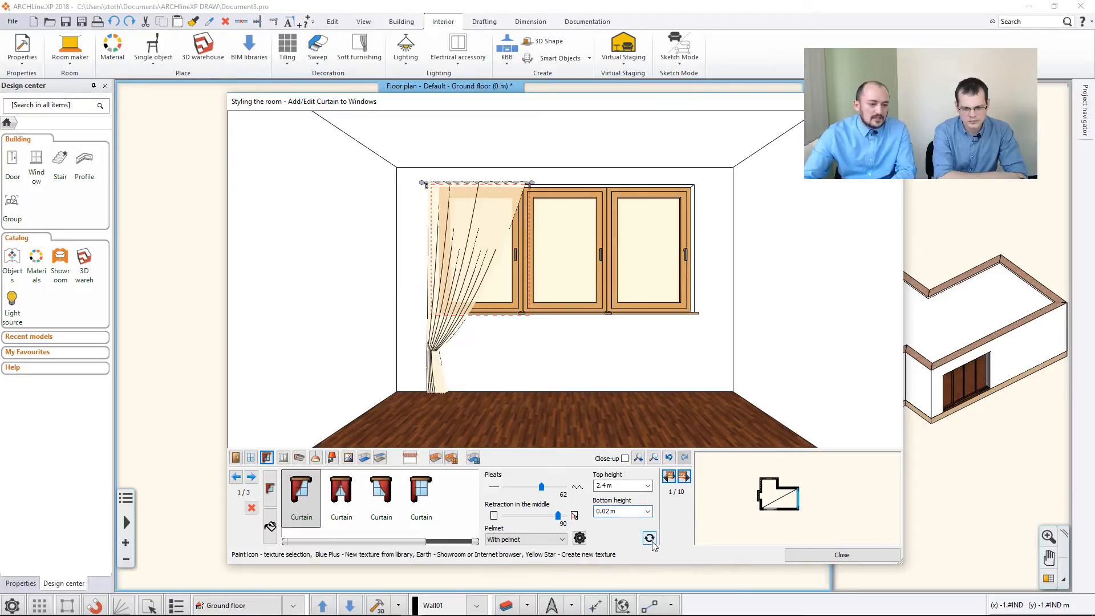
left_click_drag(541, 486, 555, 520)
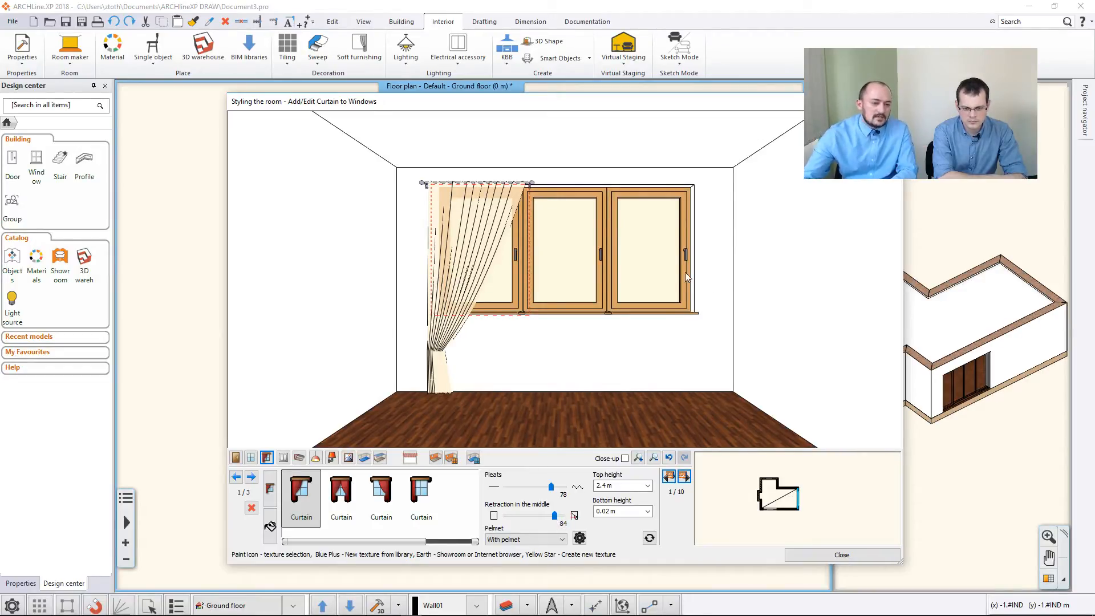
- Add a curtain gathered to the right to the rightmost window, with bottom height 0.02 m and middle retraction 53
left_click(662, 258)
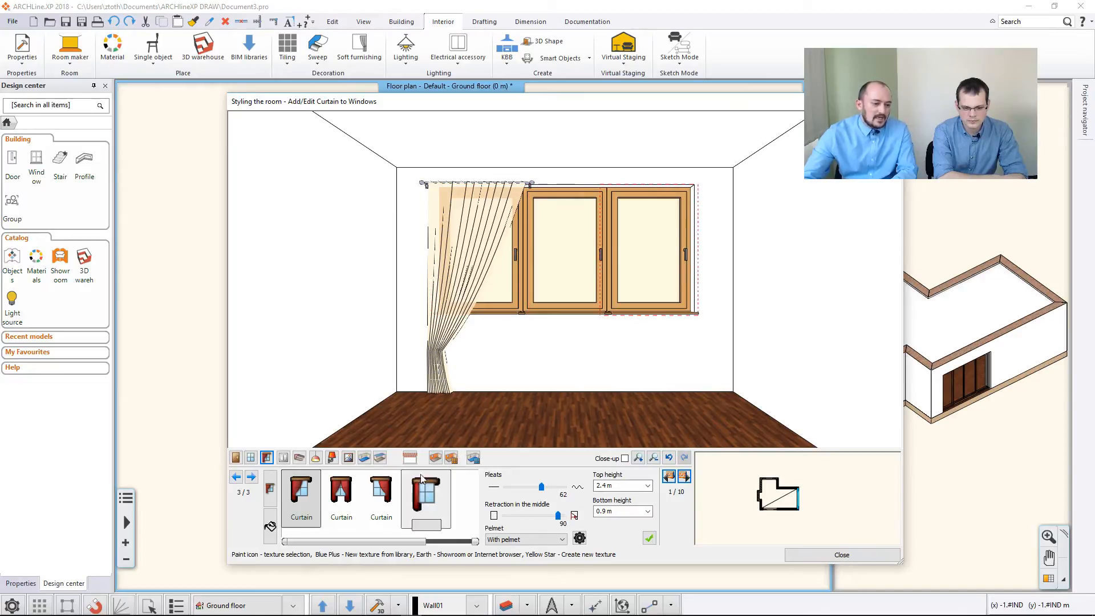
left_click_drag(422, 542, 435, 542)
left_click(439, 505)
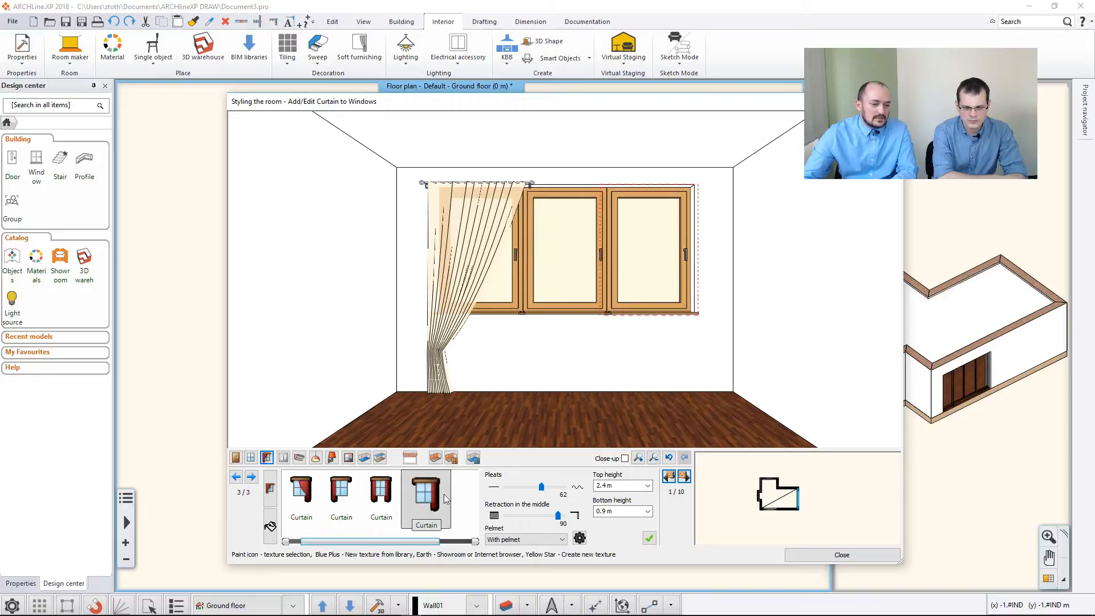
left_click_drag(618, 513, 600, 512)
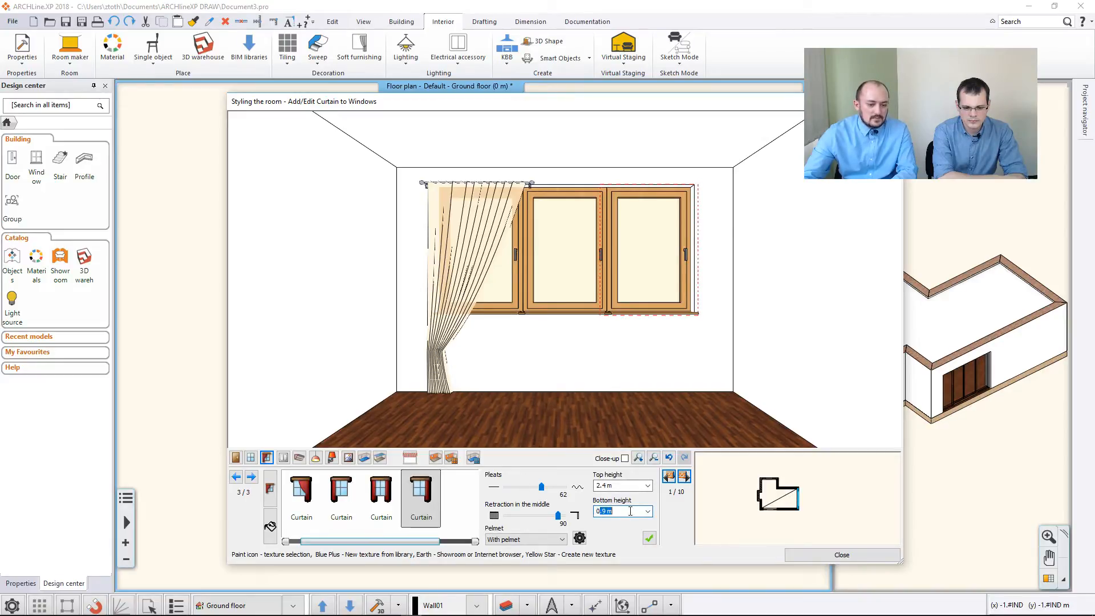
type(",02")
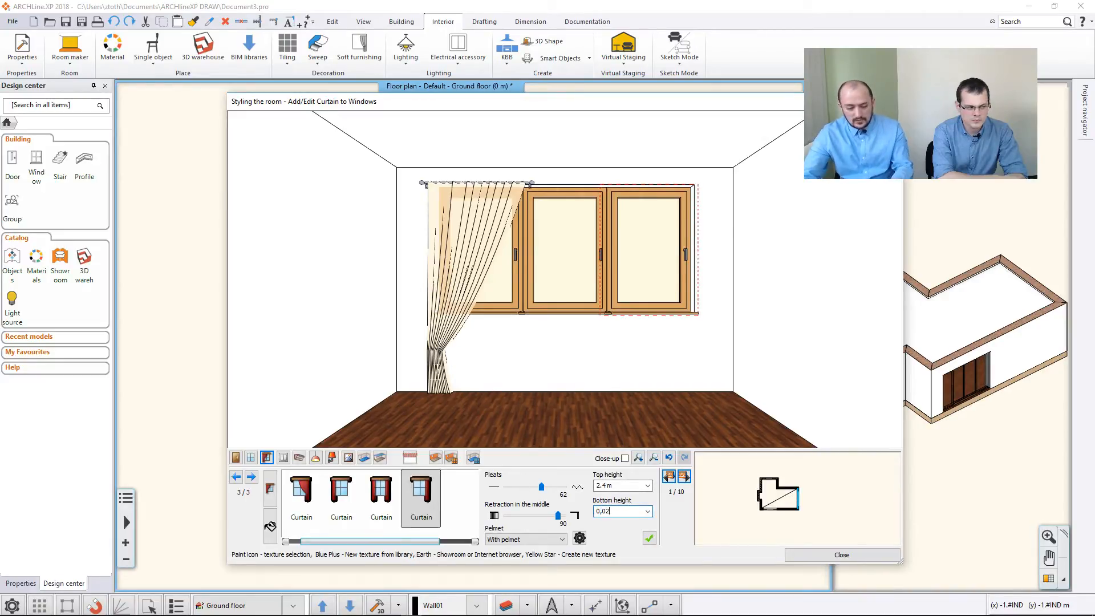
left_click(650, 537)
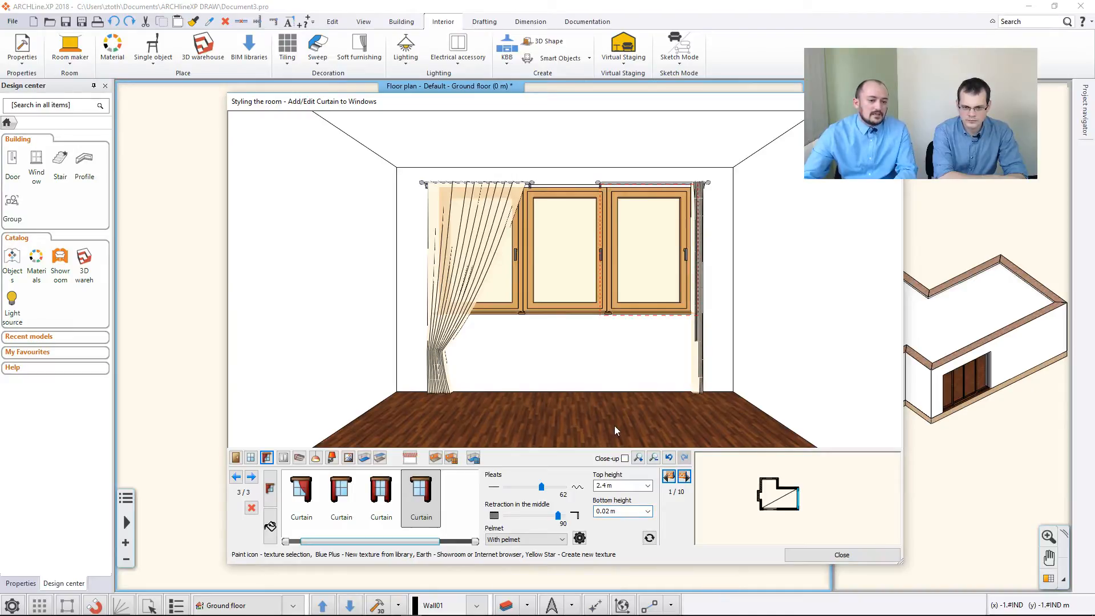
left_click_drag(558, 516, 535, 517)
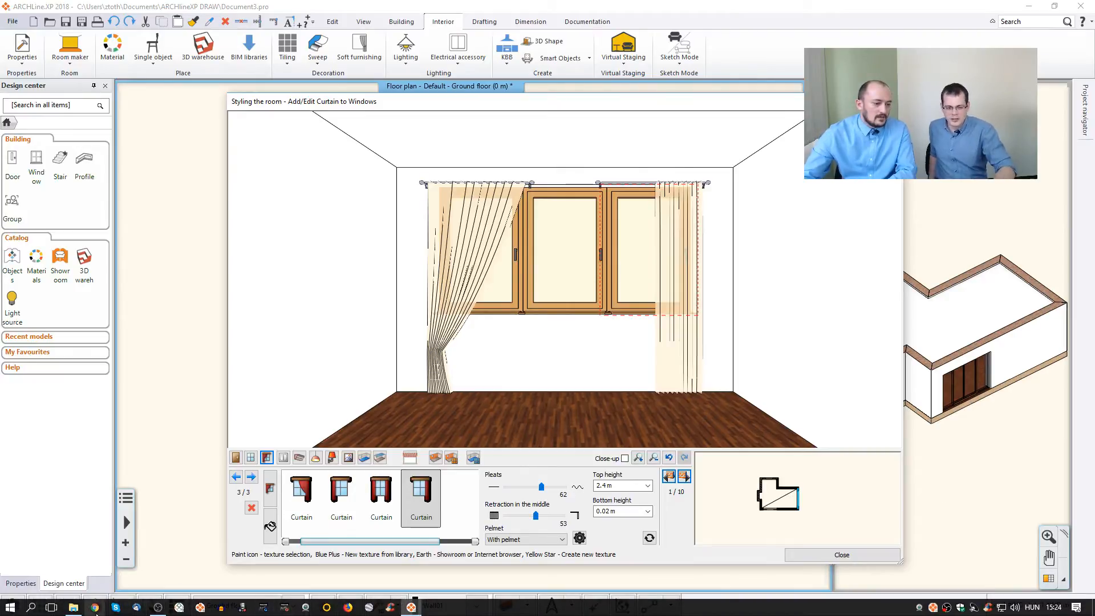
- Switch to Chrome and copy a leaf-patterned sheer fabric image from an image search for "curtain fabric texture"
left_click(94, 607)
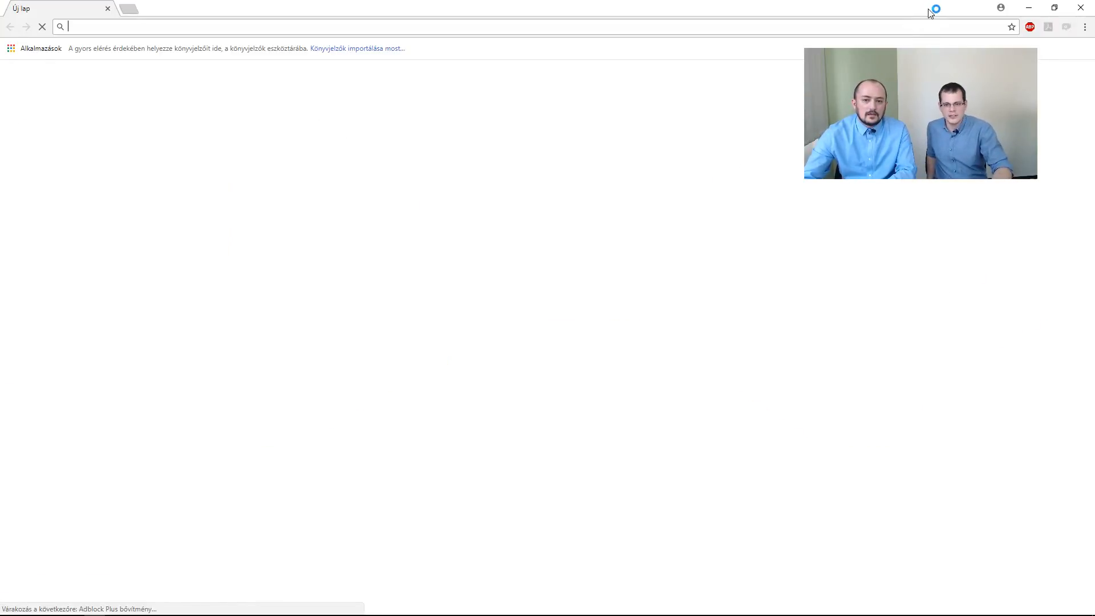
left_click_drag(930, 10, 1094, 109)
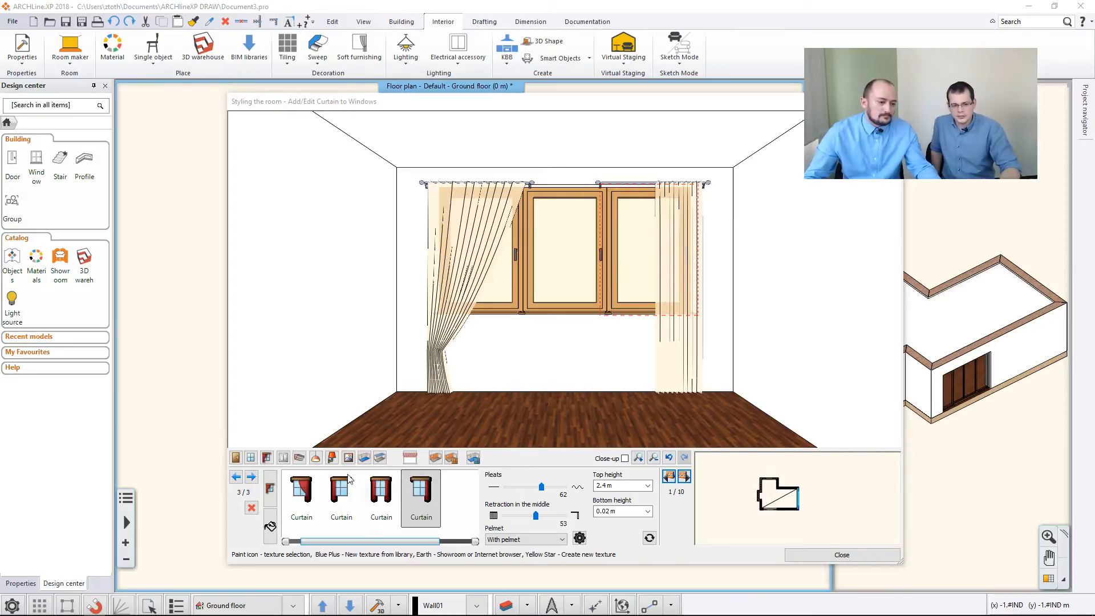
left_click(271, 527)
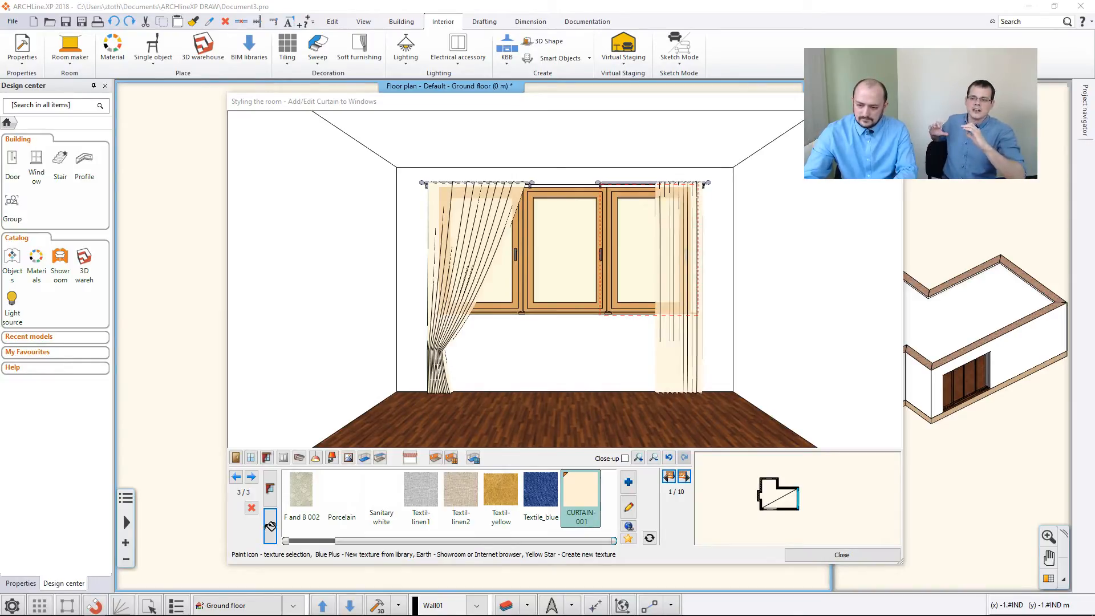
left_click_drag(1094, 144, 601, 80)
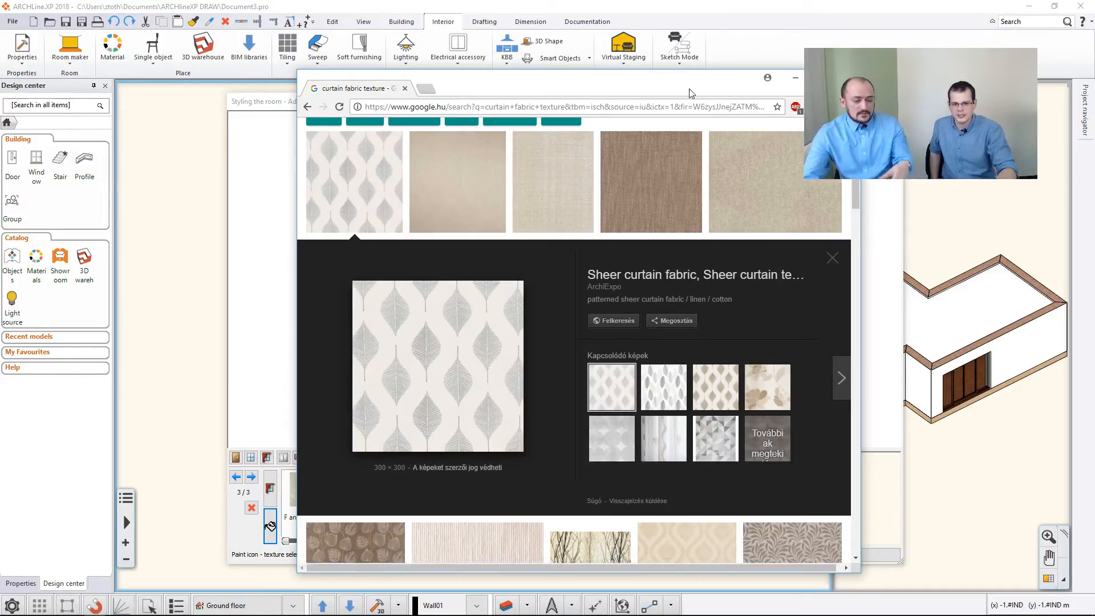
left_click(795, 77)
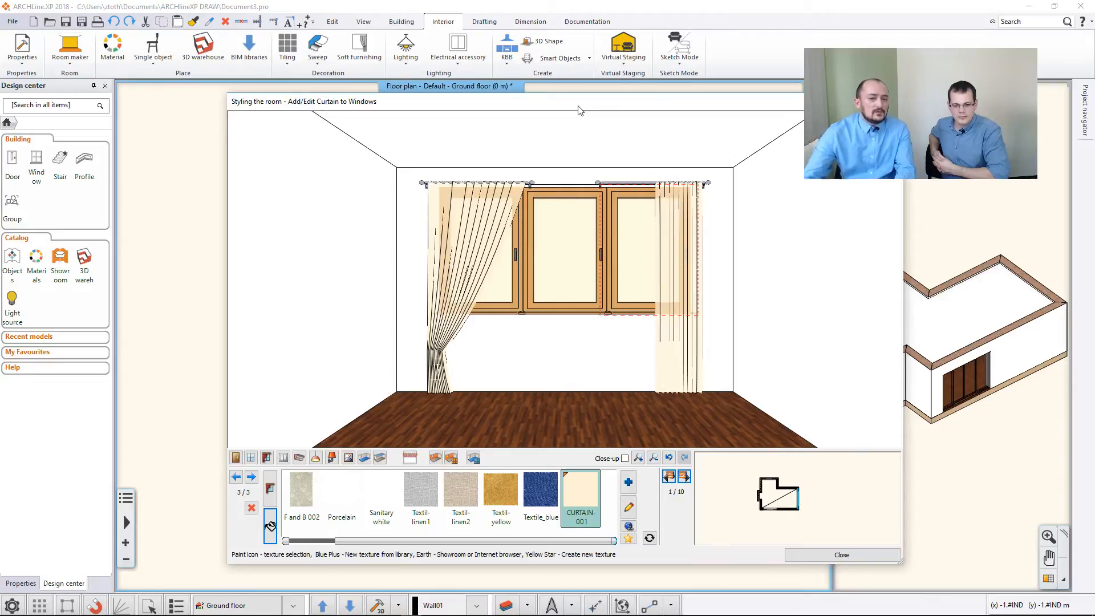
- Create a new curtain material from the copied fabric image and name it Curtain fabric 01
left_click(629, 539)
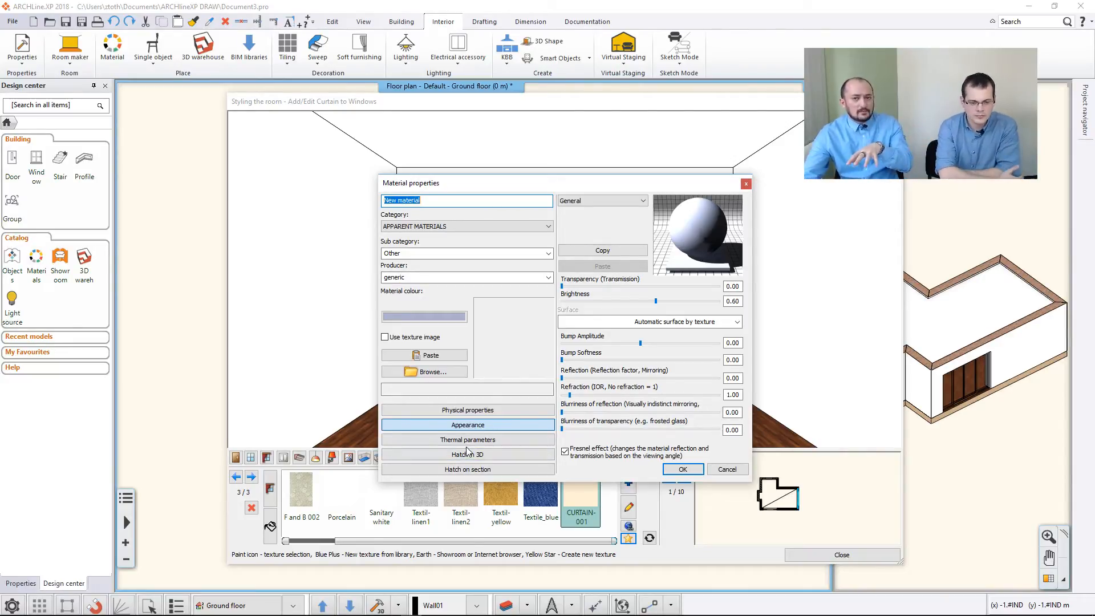
left_click(439, 356)
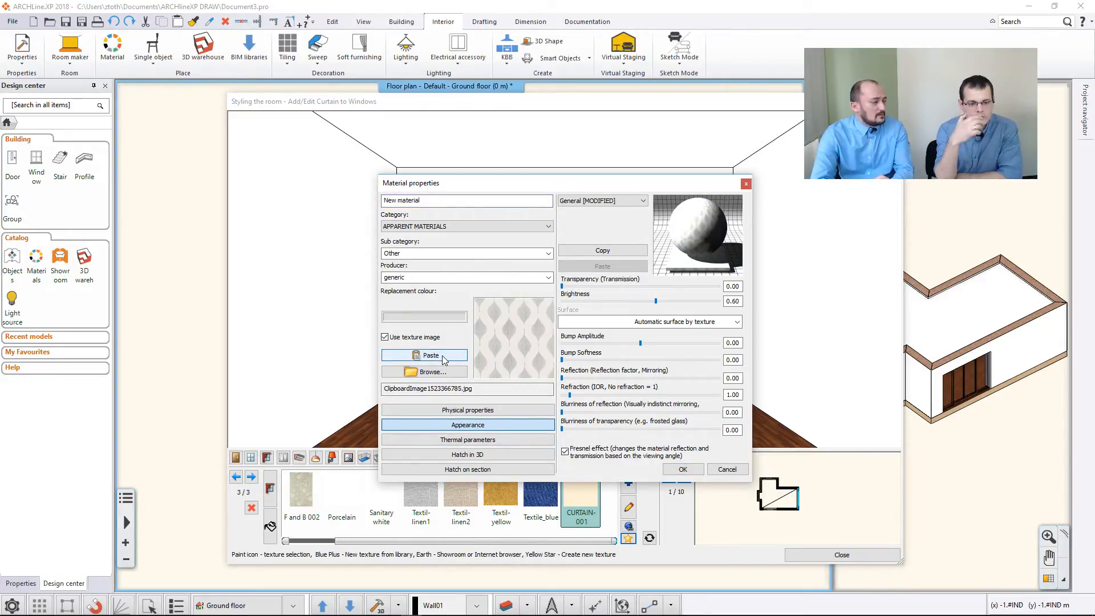
left_click_drag(451, 203, 352, 204)
type("Curtai")
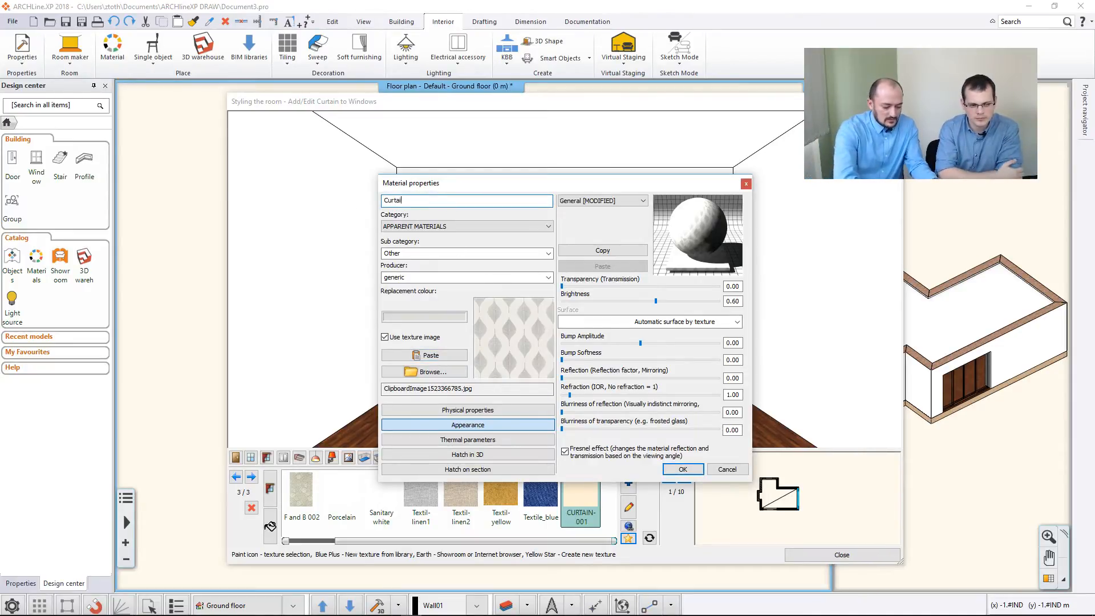
type("n fabric 01")
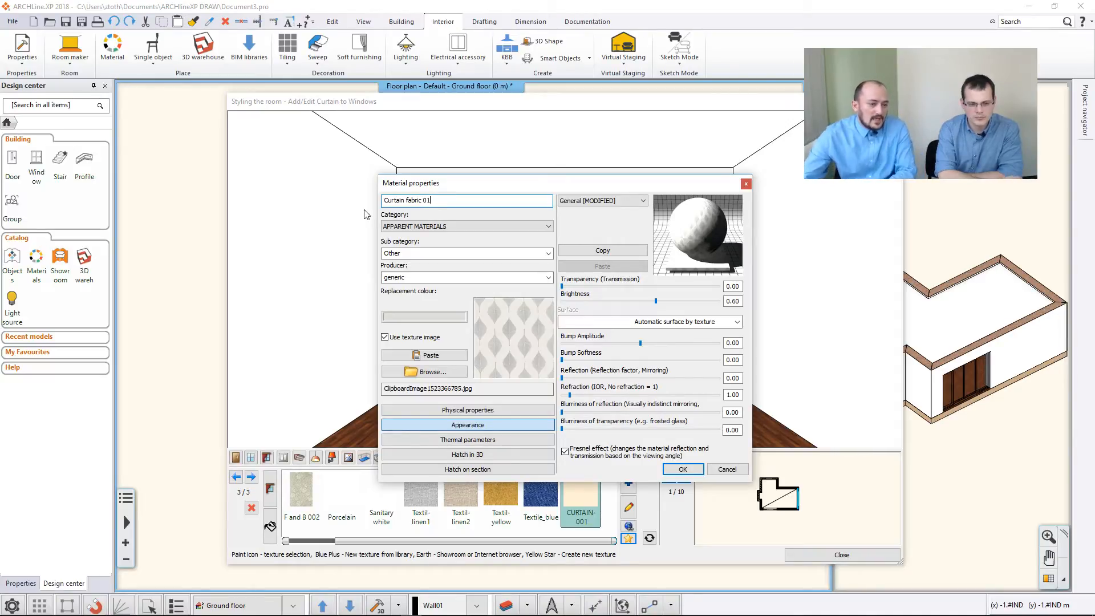
- File the new material under category MY, sub category Curtain fabrics, check its physical mapping size and apply it to the right curtain
left_click(408, 227)
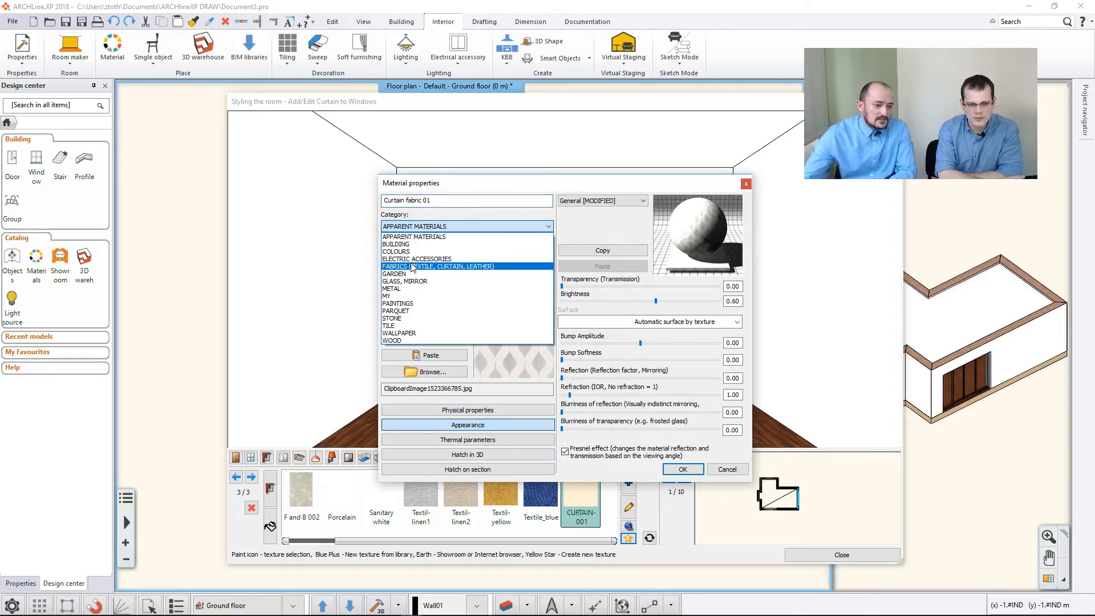
left_click(408, 298)
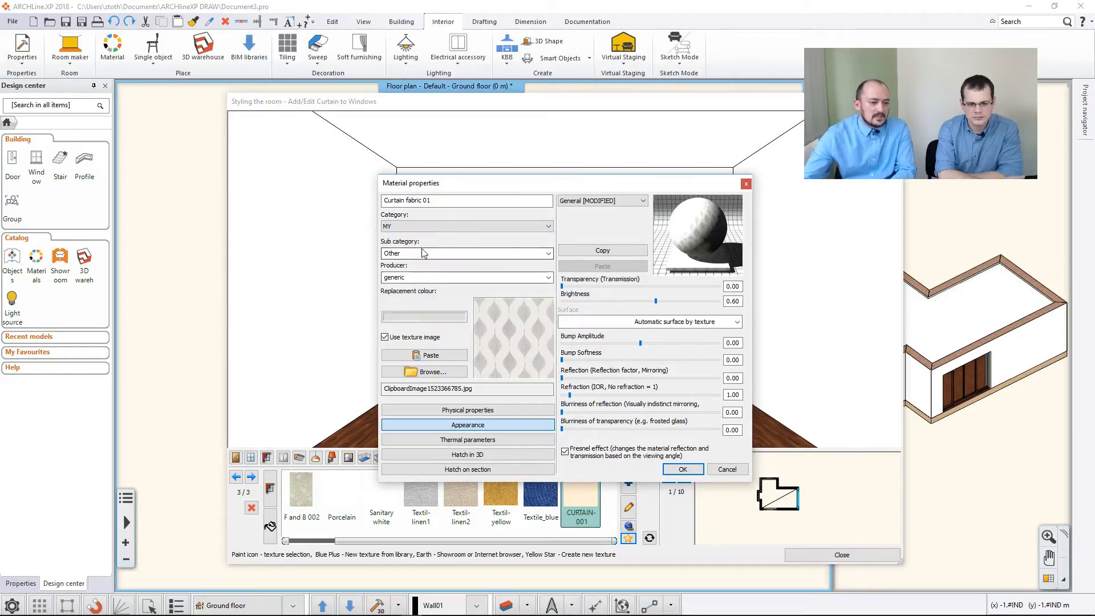
type("Curtain fabrics")
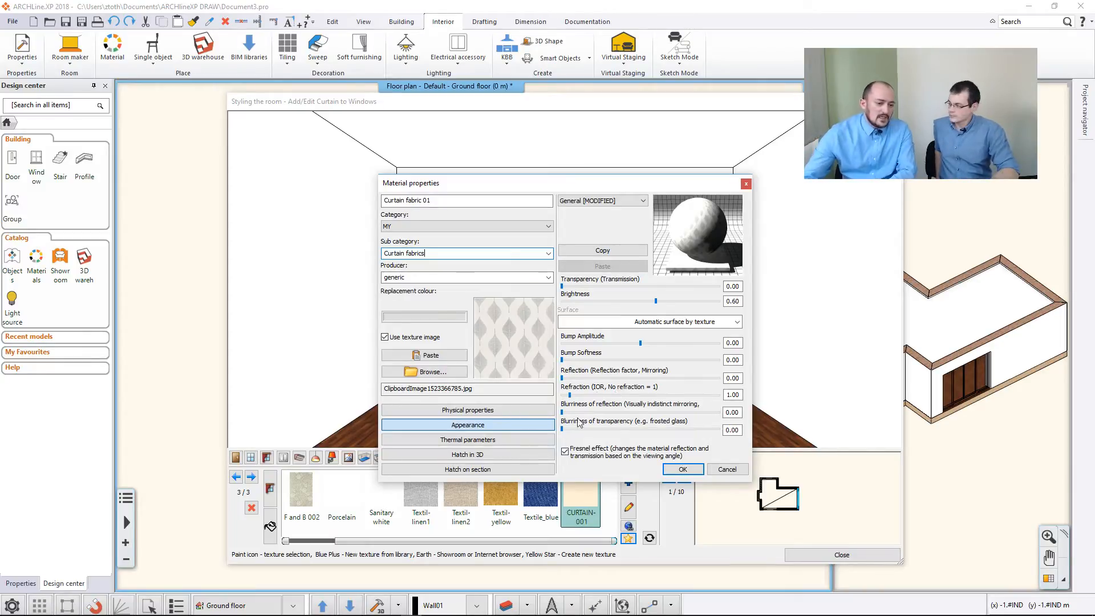
left_click_drag(461, 184, 518, 128)
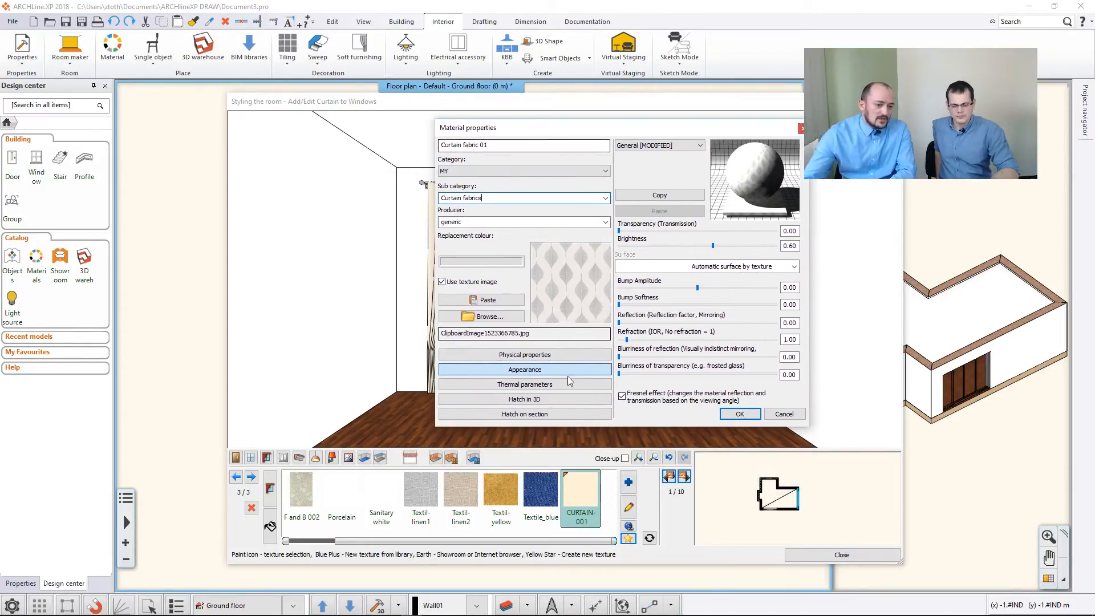
left_click(556, 359)
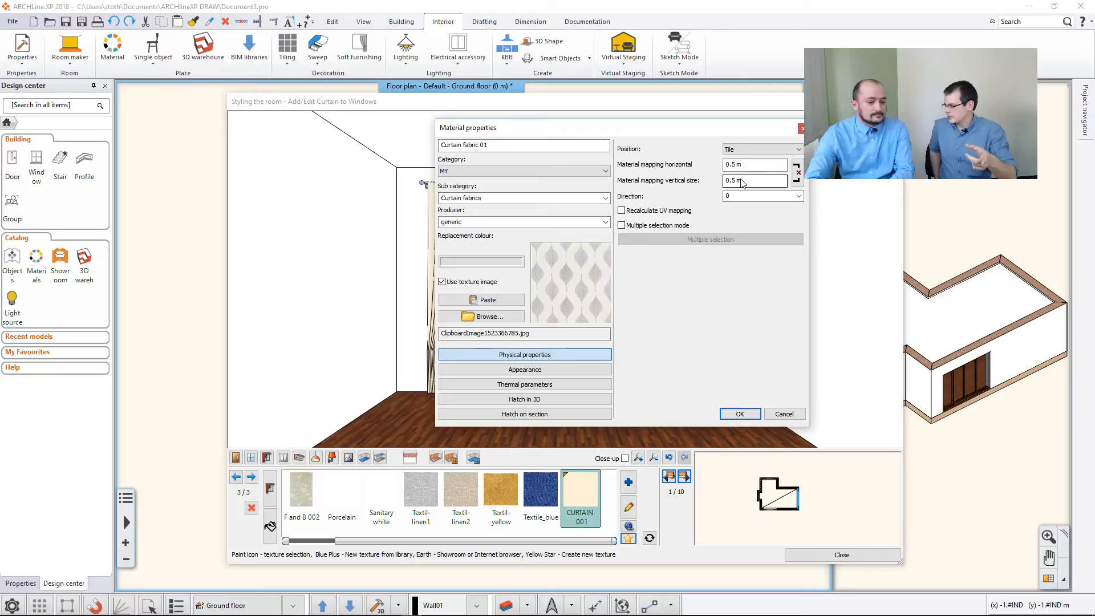
left_click(739, 413)
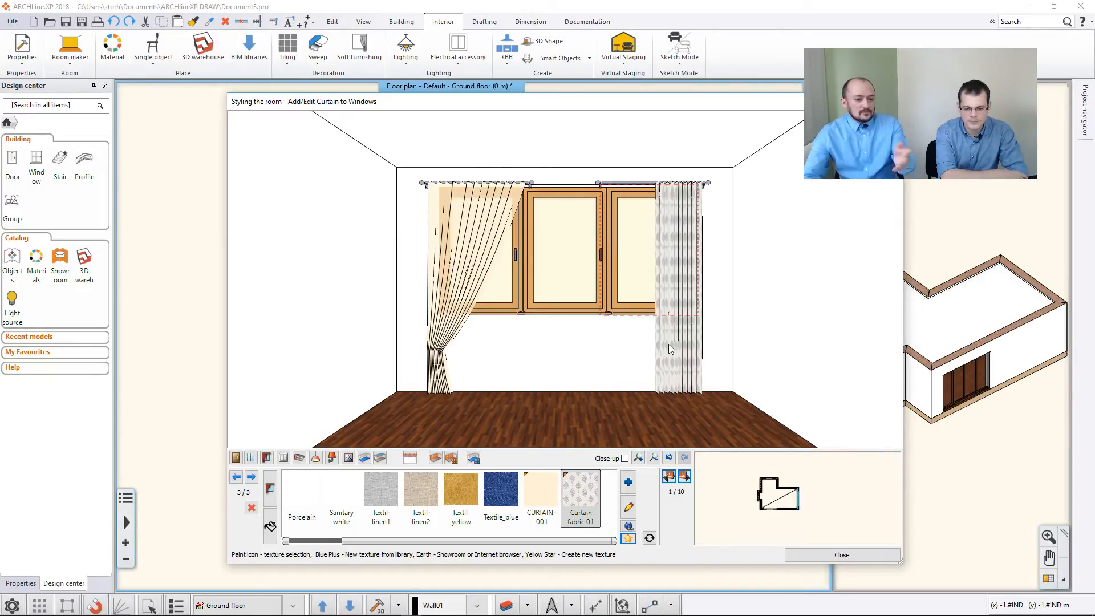
- Place a 2 gang plate switch on the adjacent blank wall, 0.4 m from the left
left_click(669, 477)
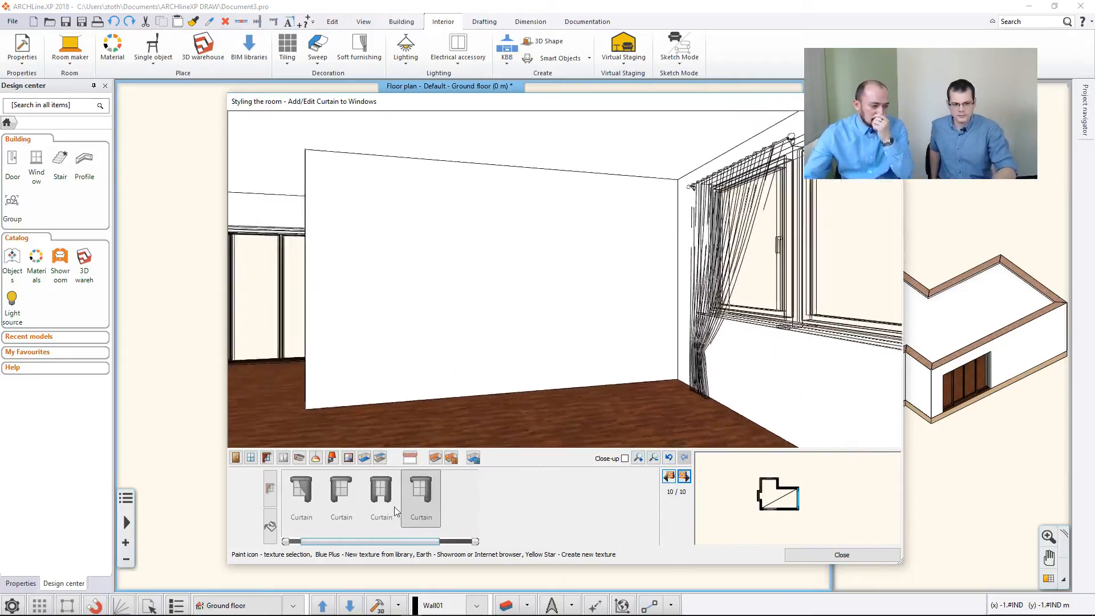
left_click(283, 458)
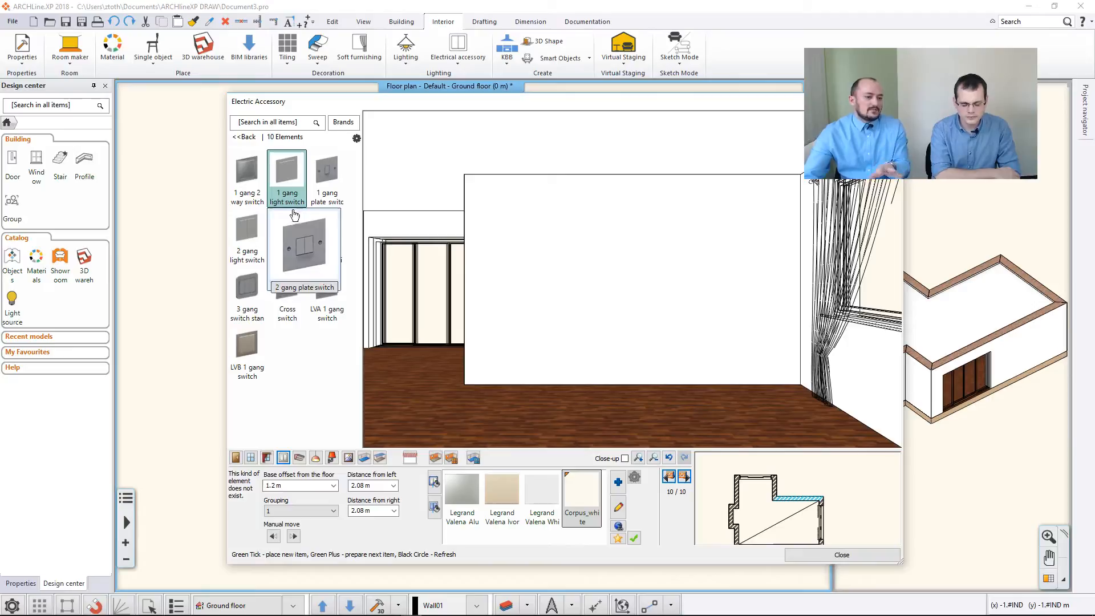
left_click(299, 247)
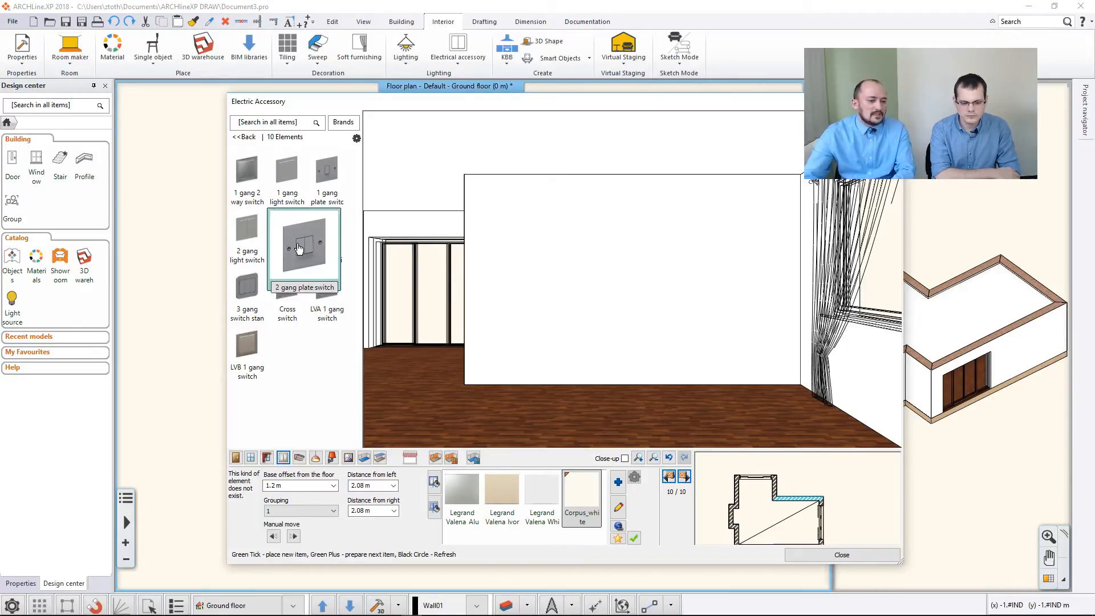
left_click(374, 485)
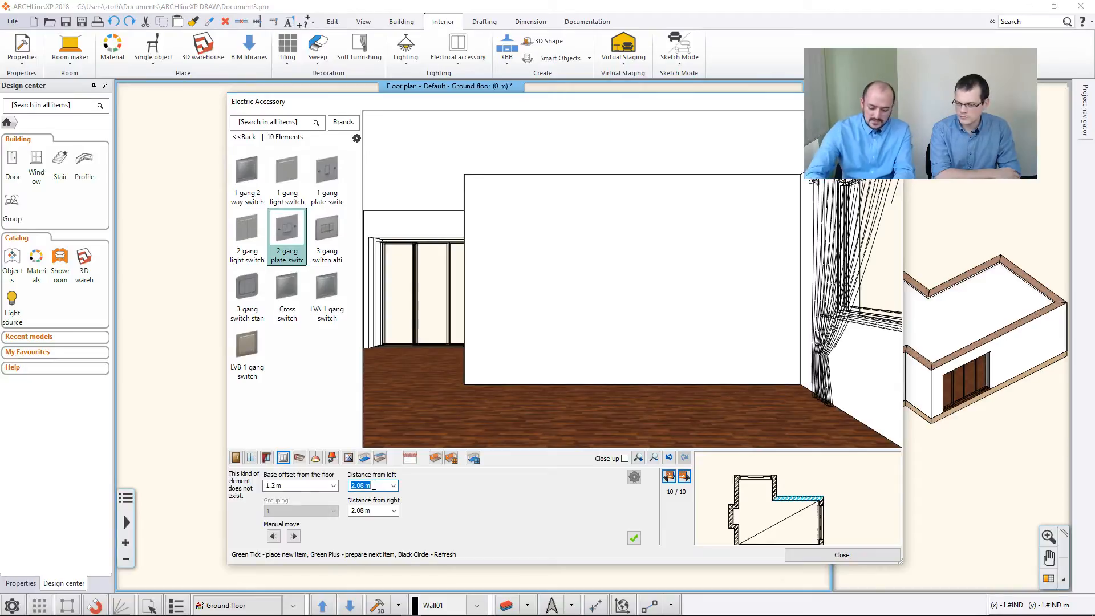
type("0,4")
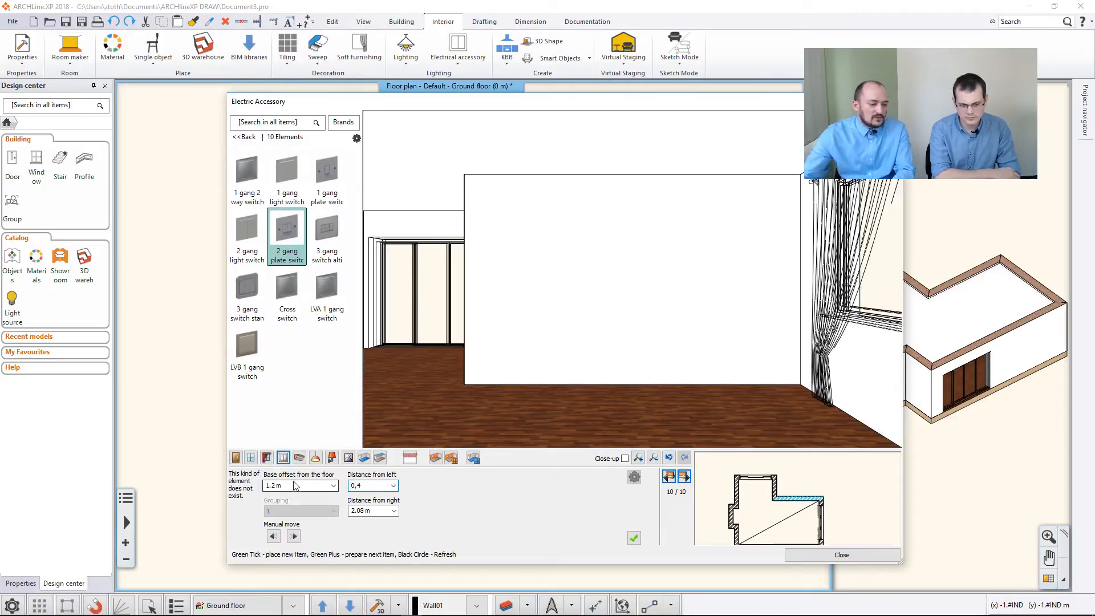
left_click(634, 538)
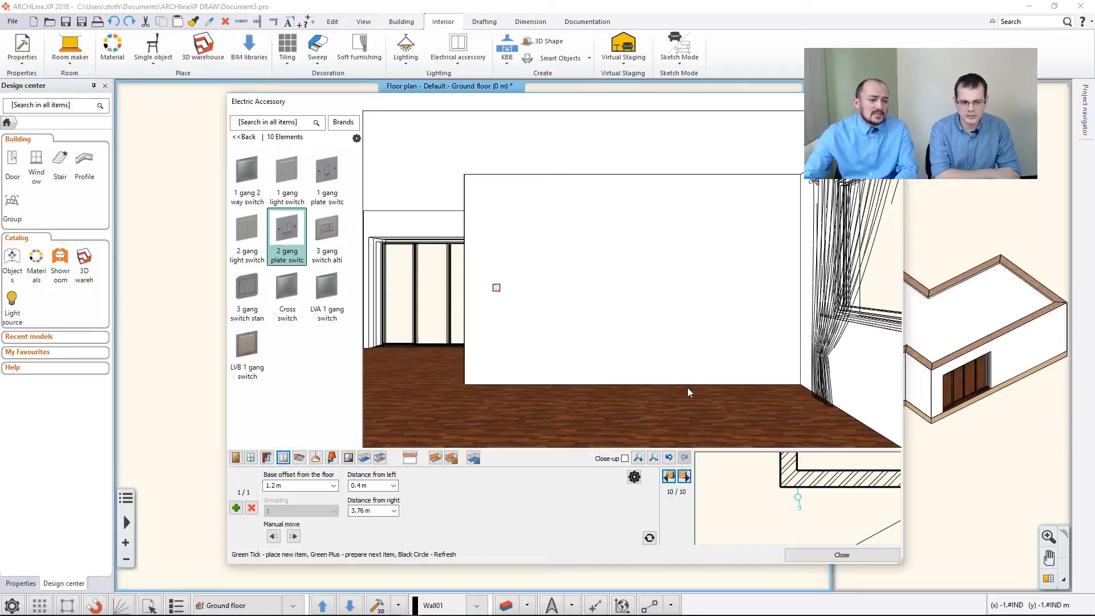
- Place Wall lamp 3 on the same wall, 1 m from the left, with a base offset of 1.6 m
left_click(332, 458)
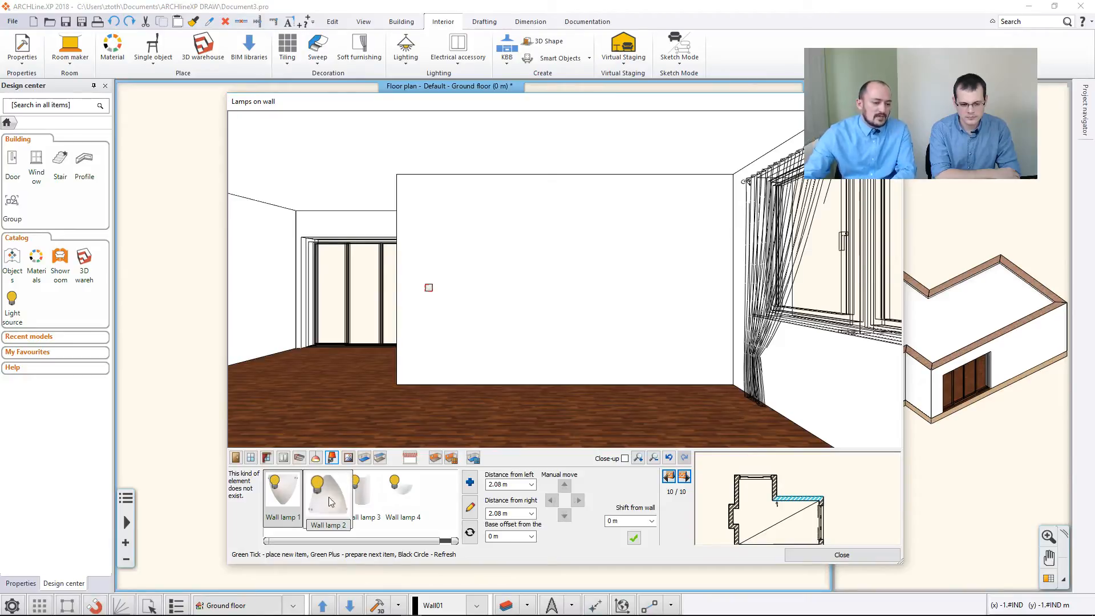
mouse_move(397, 539)
left_mouse_down()
mouse_move(426, 536)
mouse_move(408, 535)
left_mouse_up()
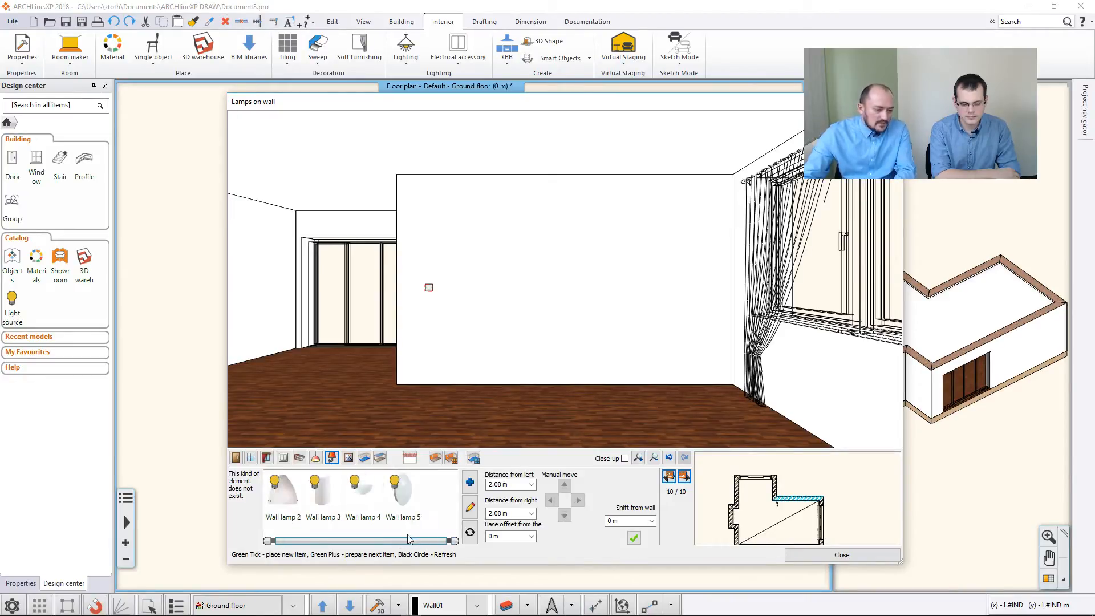
left_click(323, 497)
left_click(508, 485)
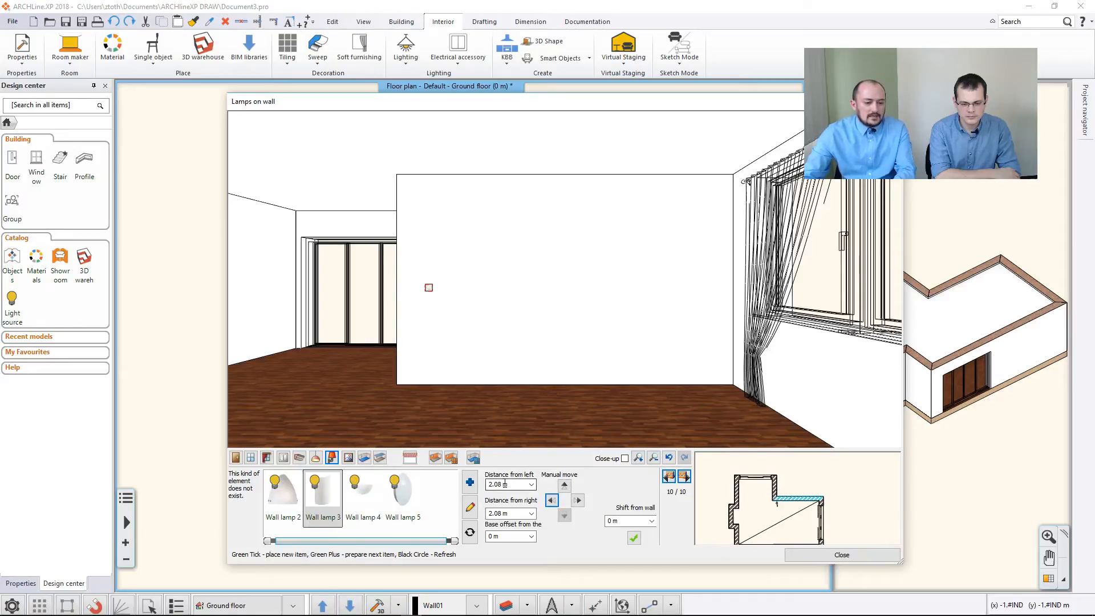
type("1")
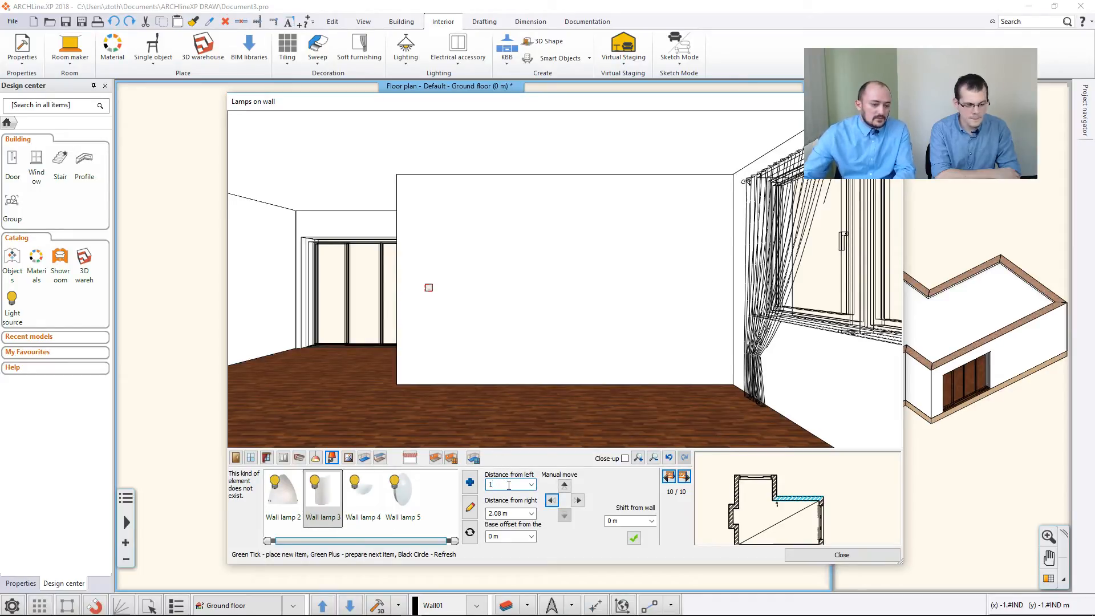
left_click(634, 538)
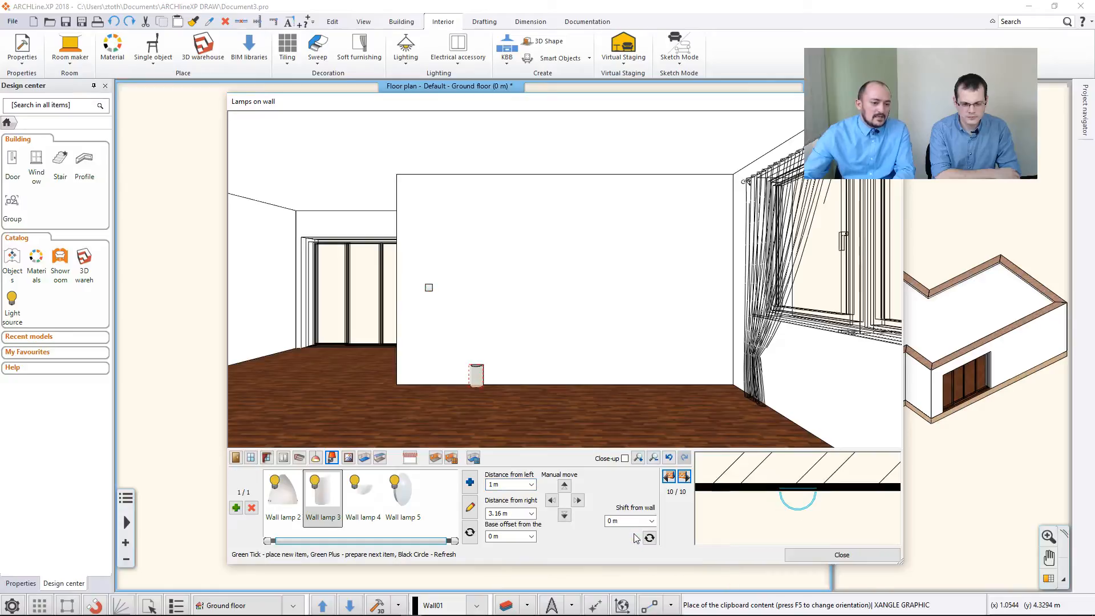
left_click(504, 536)
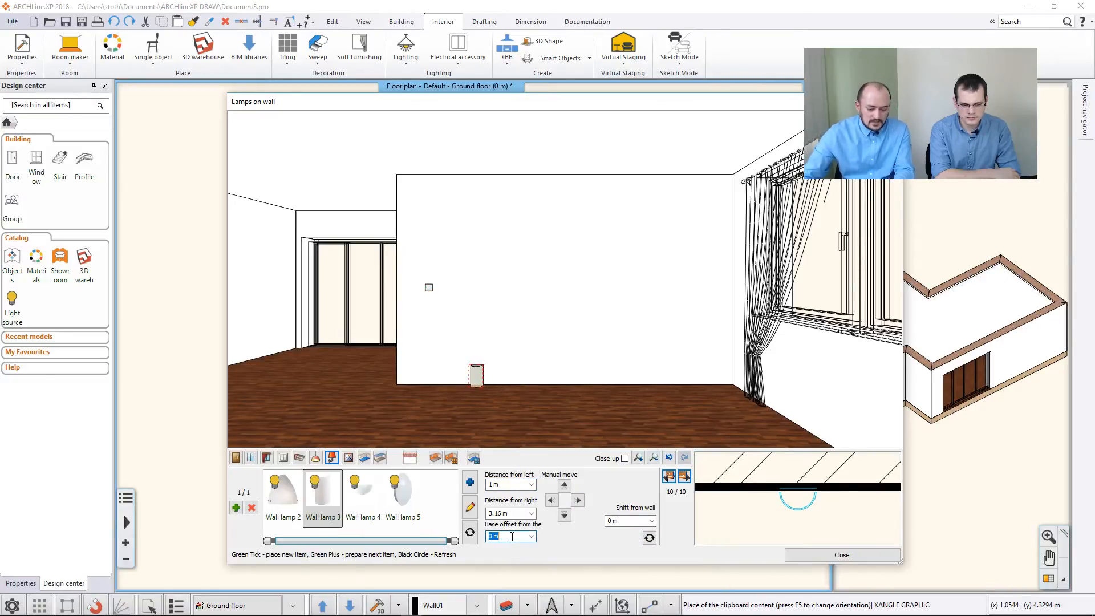
type("1,6")
key("Return")
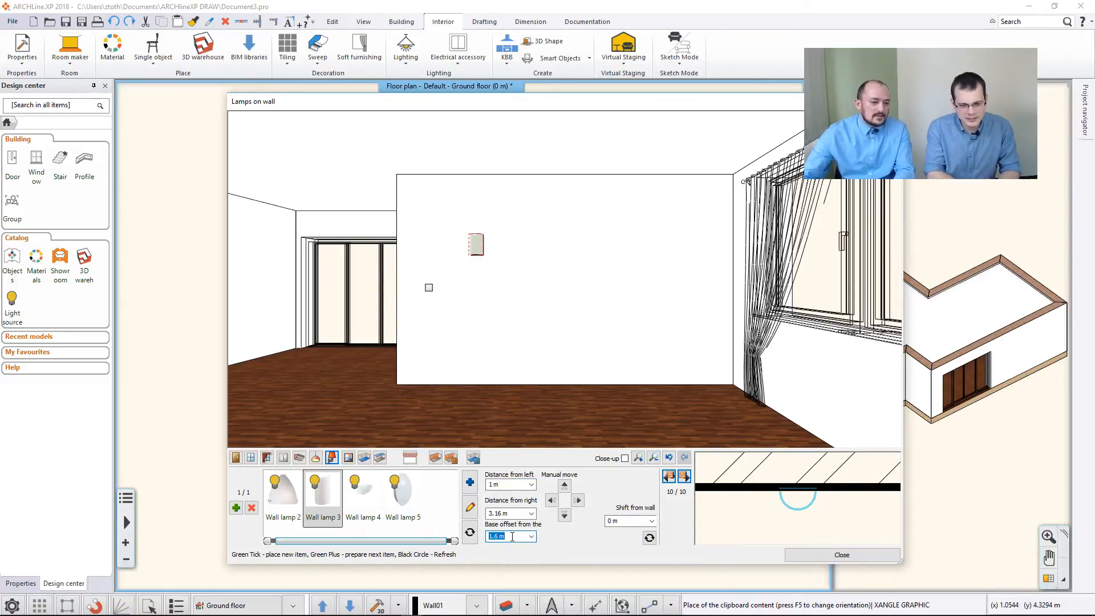
- Place a second Wall lamp 3 on the same wall, 1 m from the right, with a base offset of 1.6 m
left_click(236, 507)
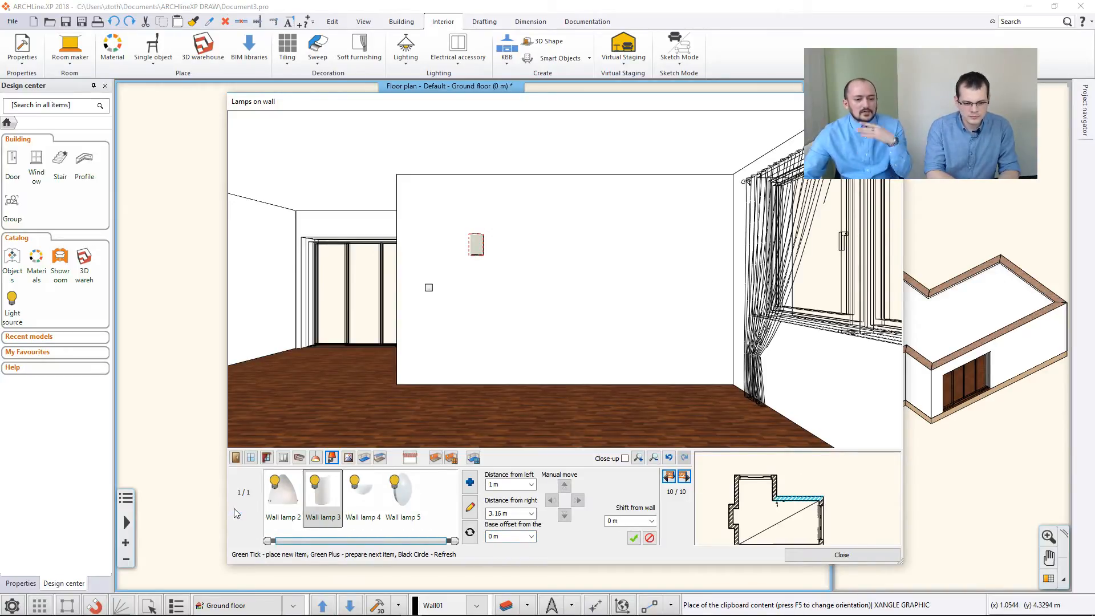
left_click(511, 536)
type("1")
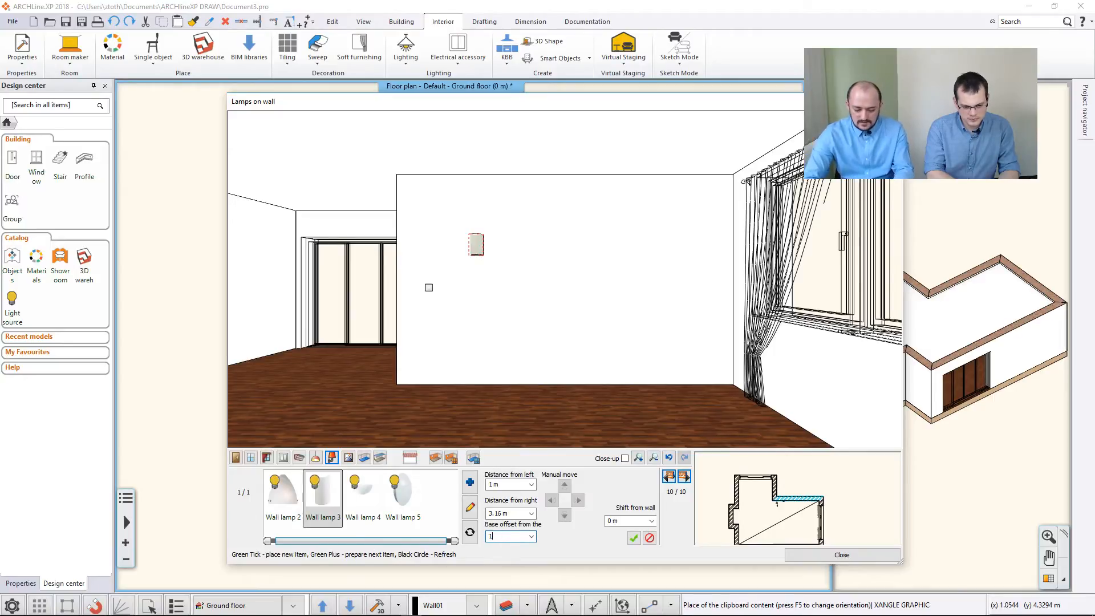
type(",6")
left_click(508, 485)
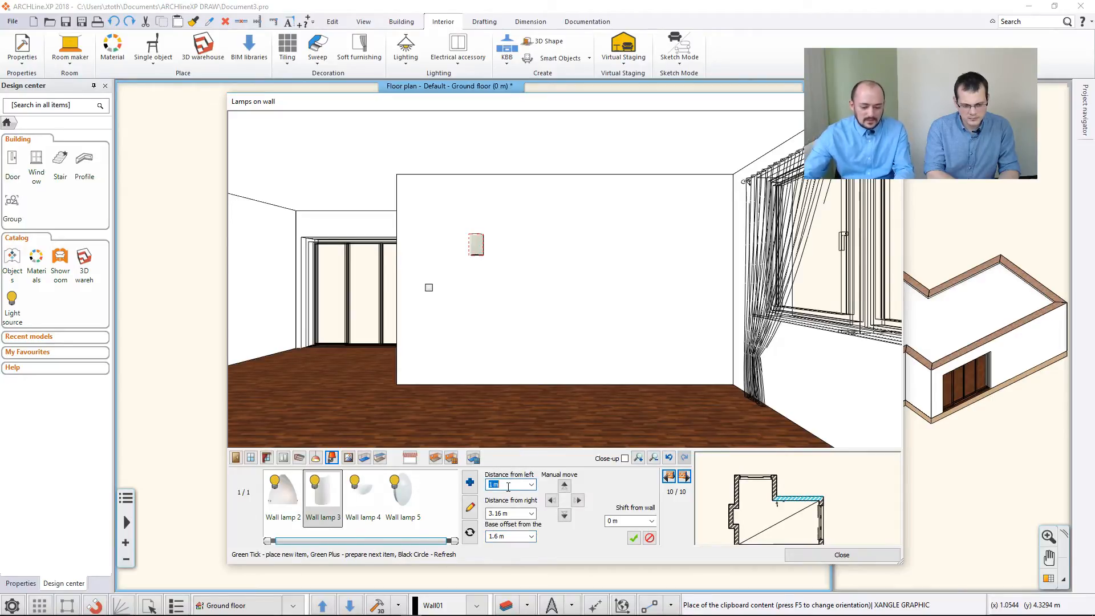
left_click(513, 513)
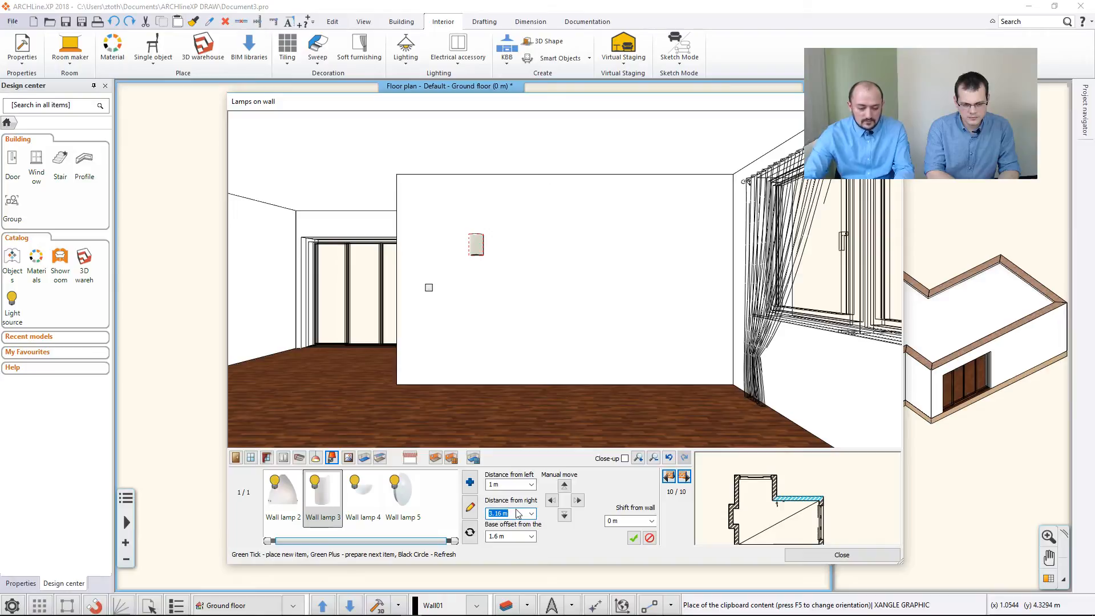
type("1")
left_click(634, 538)
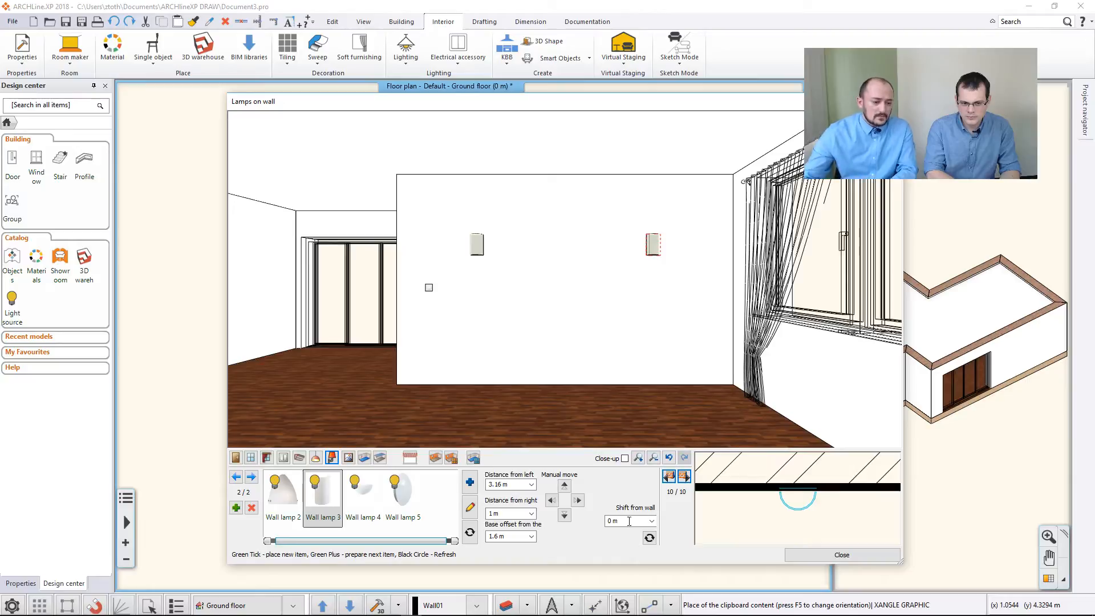
- Add the skirting_board_002 floor profile around the room in the RAL 8007 Fawn brown material
left_click(317, 458)
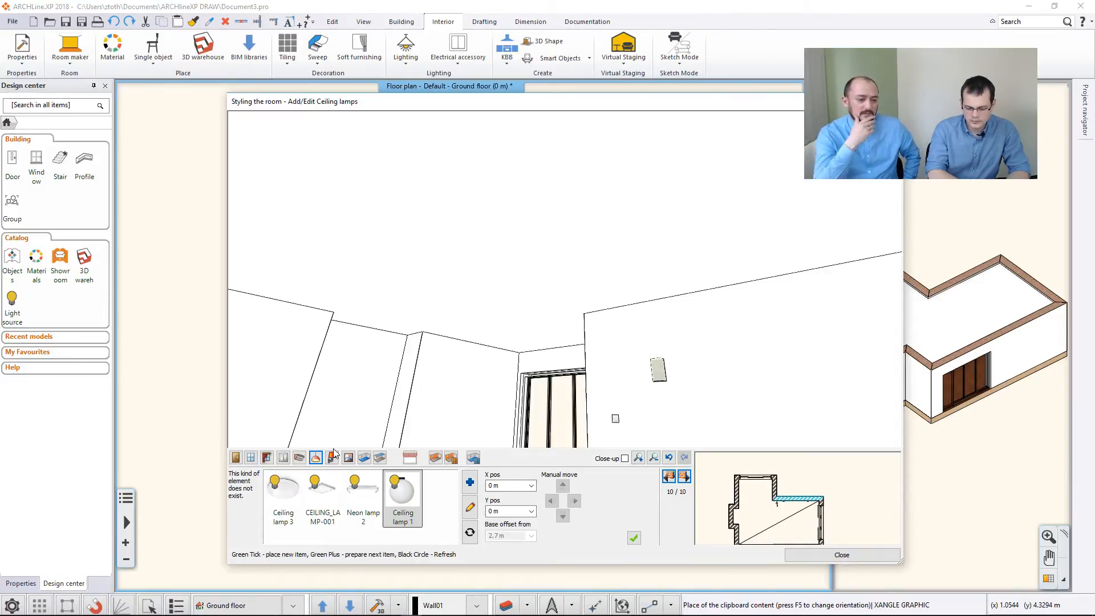
left_click(299, 457)
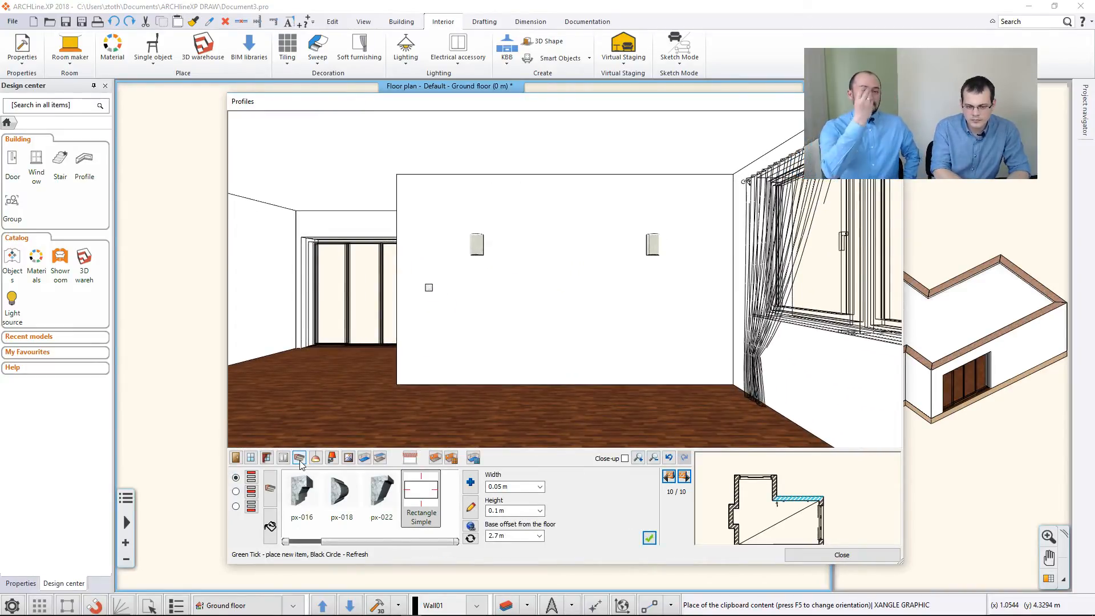
left_click(300, 461)
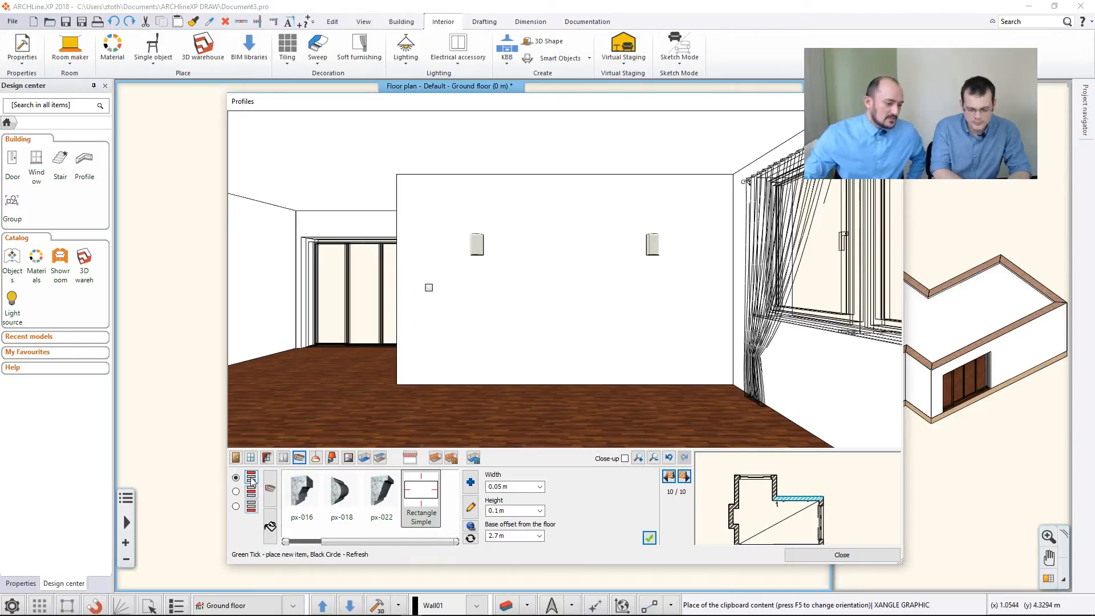
left_click(249, 507)
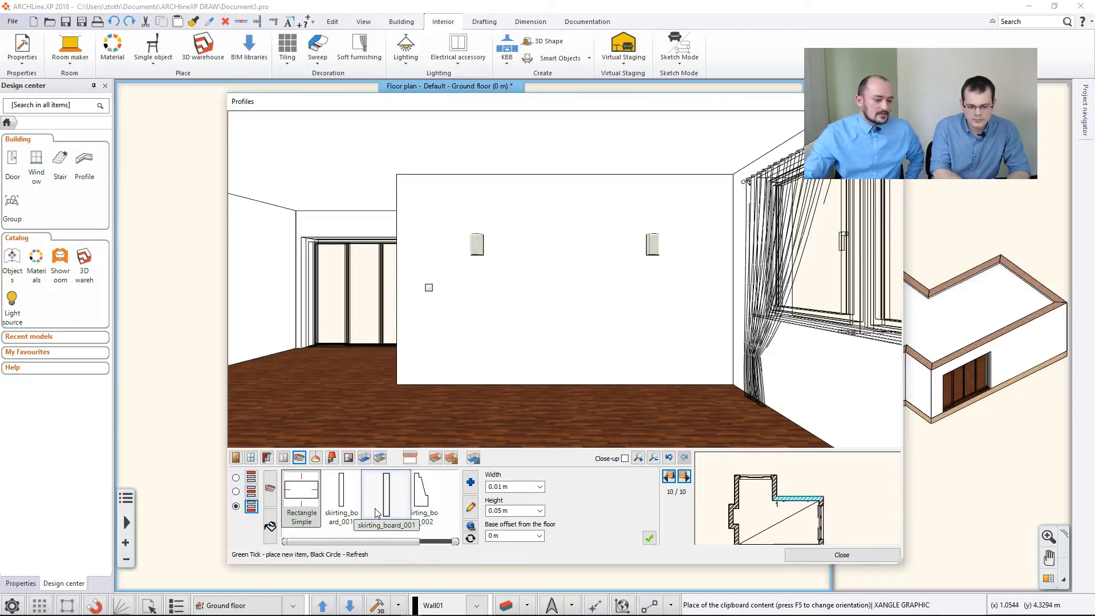
left_click(425, 502)
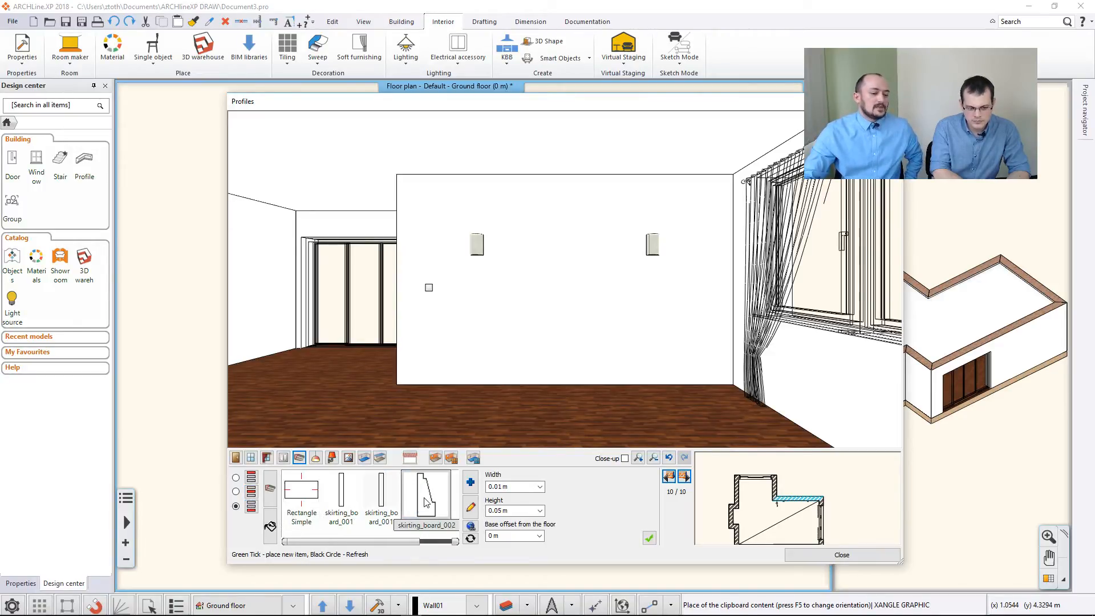
left_click(425, 502)
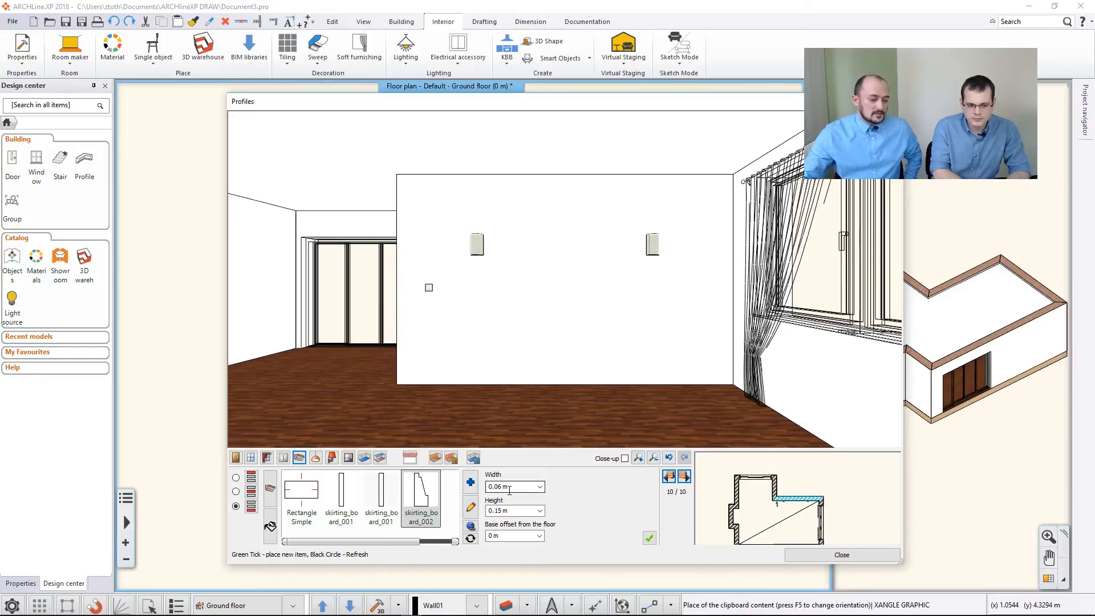
left_click(271, 526)
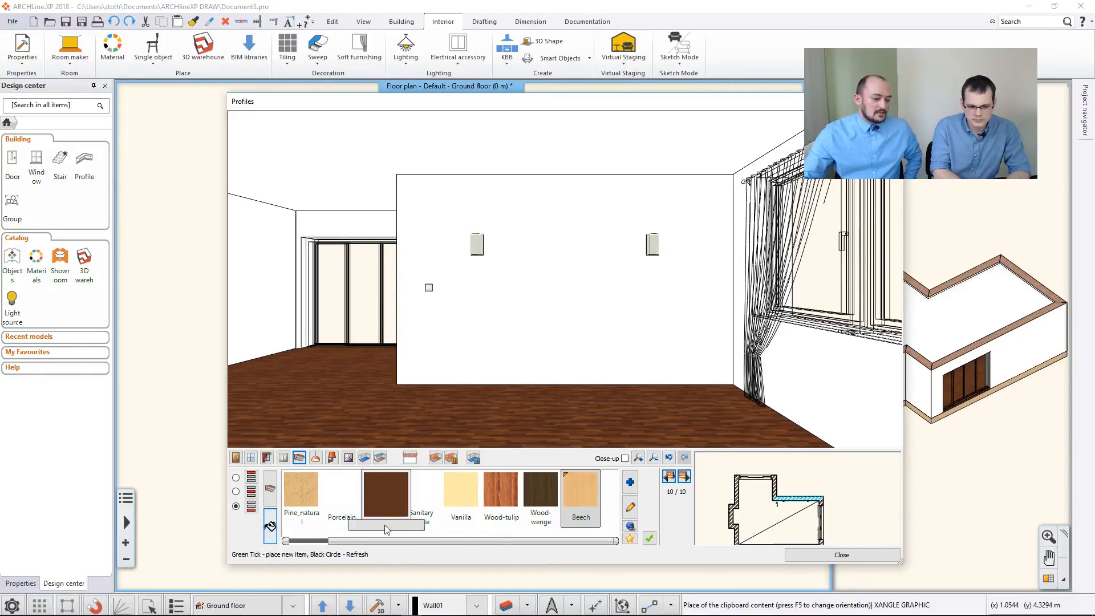
left_click(374, 507)
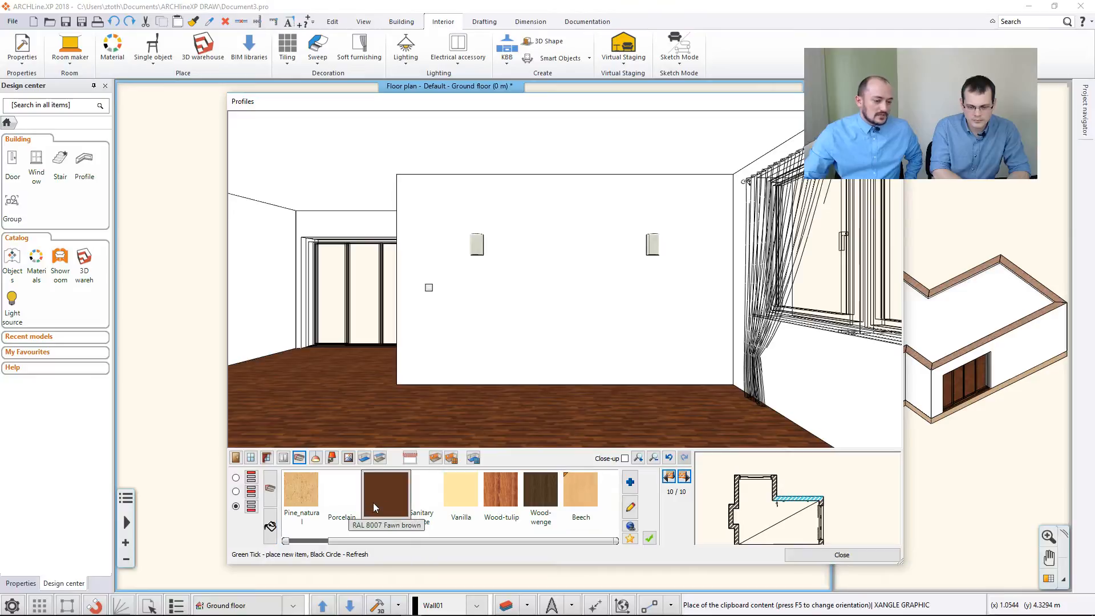
left_click(650, 538)
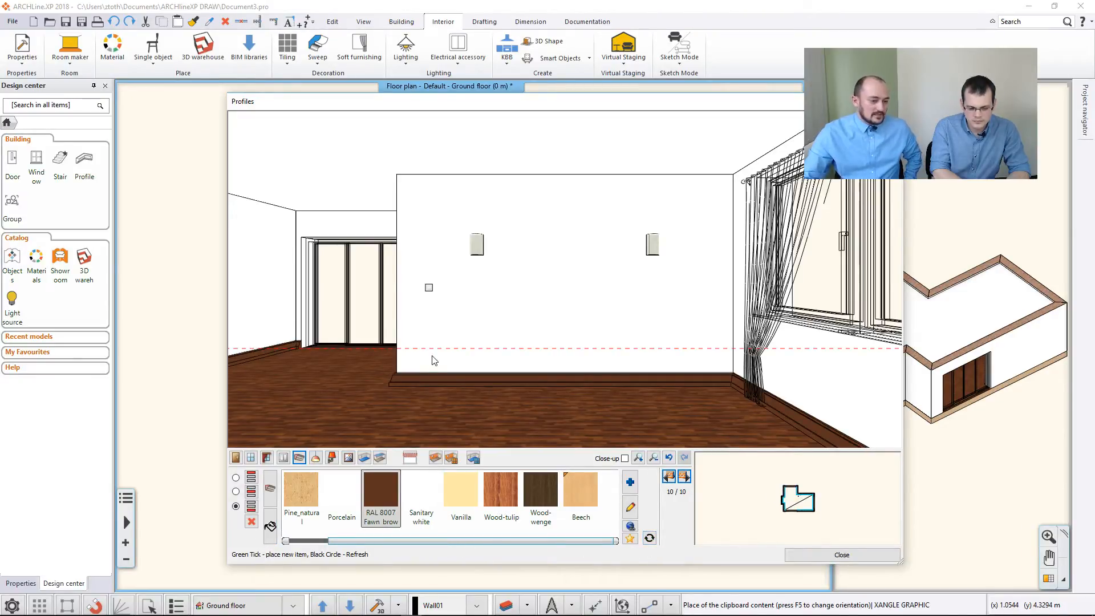
- Add the px-016 ceiling profile around the room in Bright_white and check the profiles on the floor plan
left_click(251, 477)
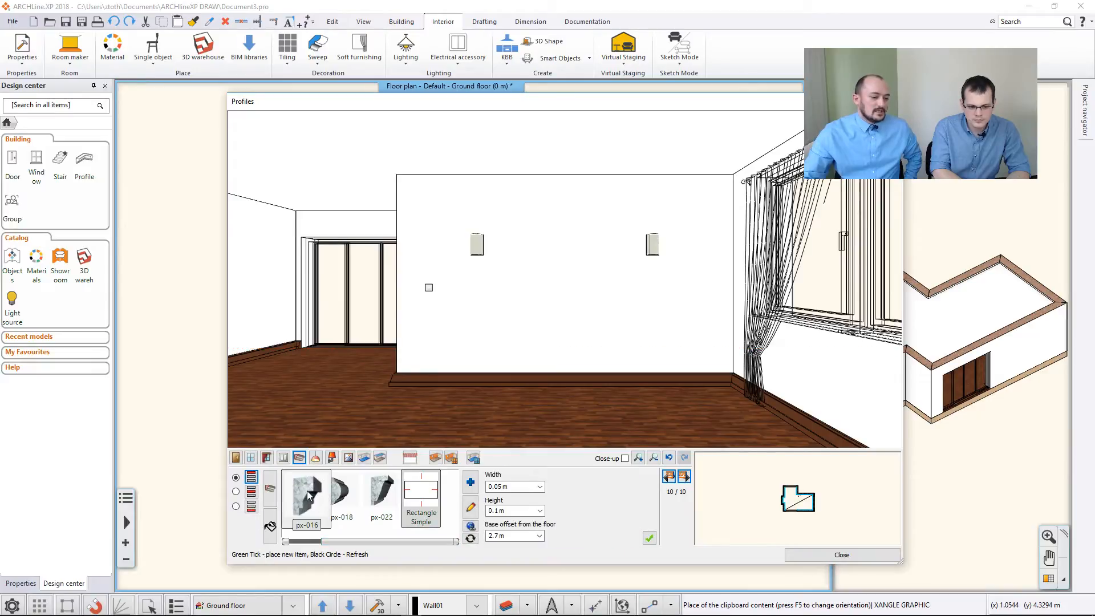
left_click(307, 490)
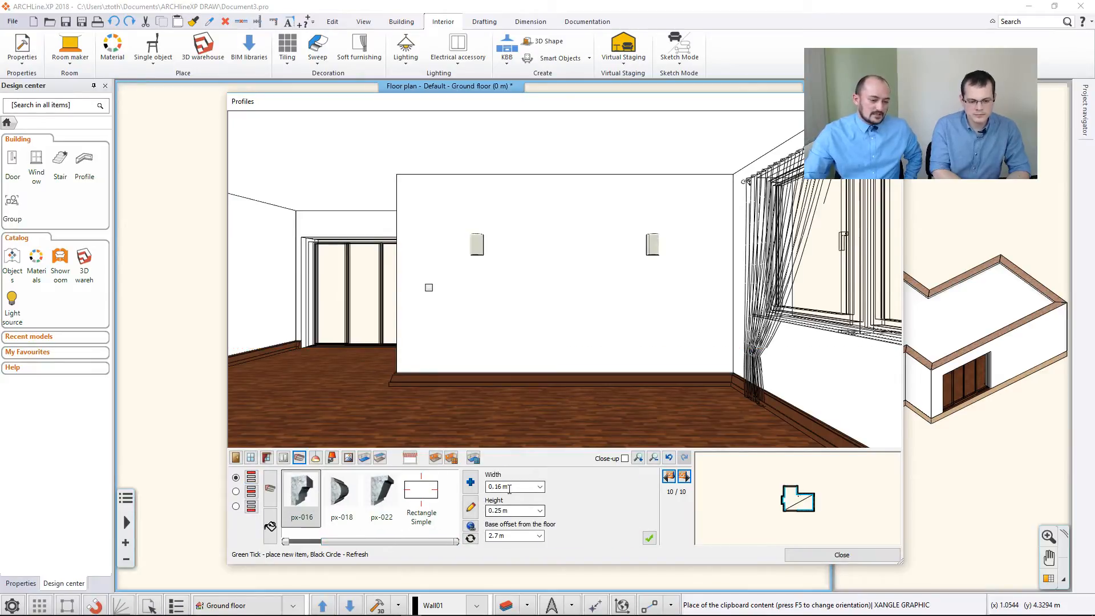
left_click(270, 525)
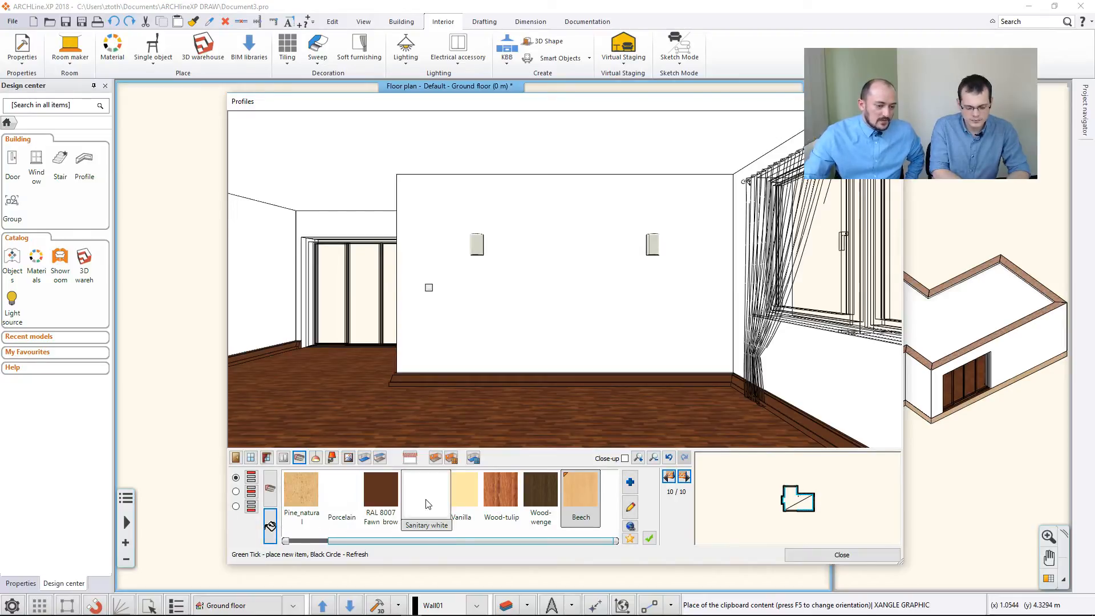
scroll(429, 502, "up", 3)
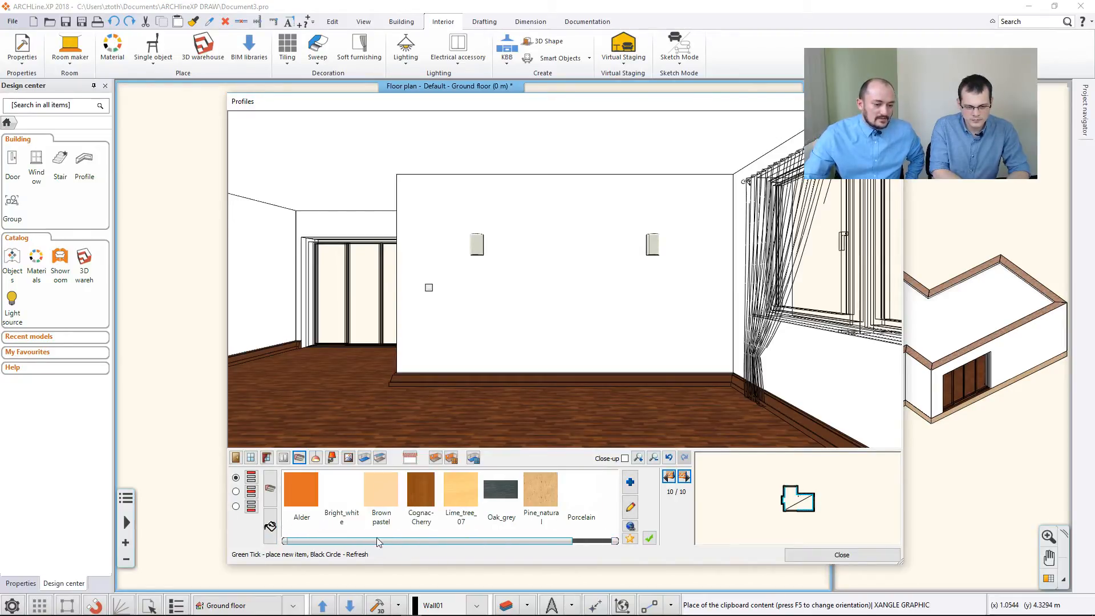
left_click(342, 490)
left_click(649, 537)
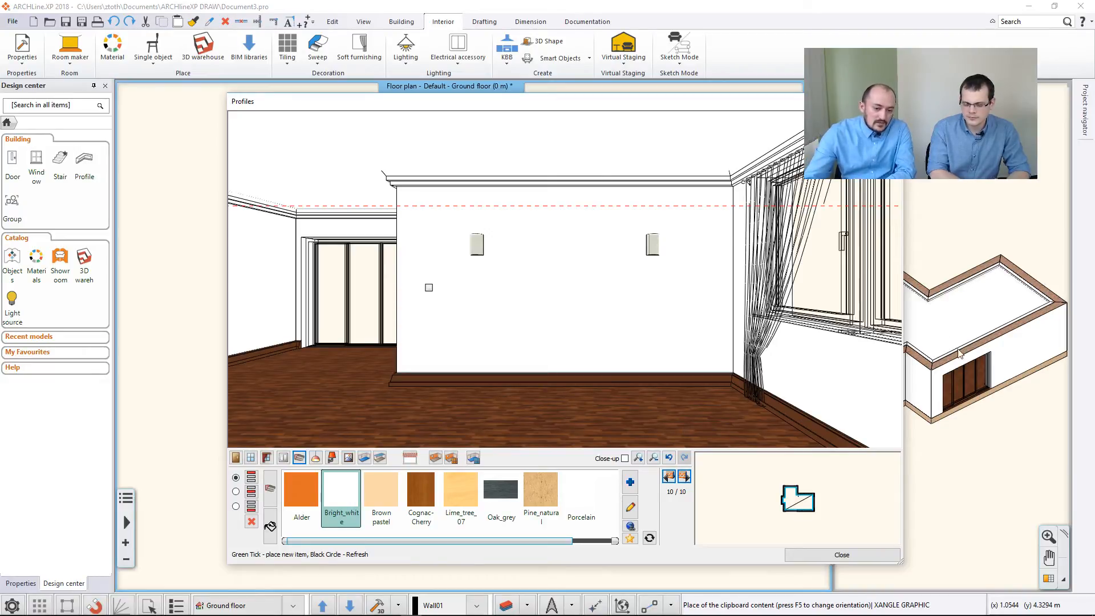
left_click_drag(478, 103, 641, 504)
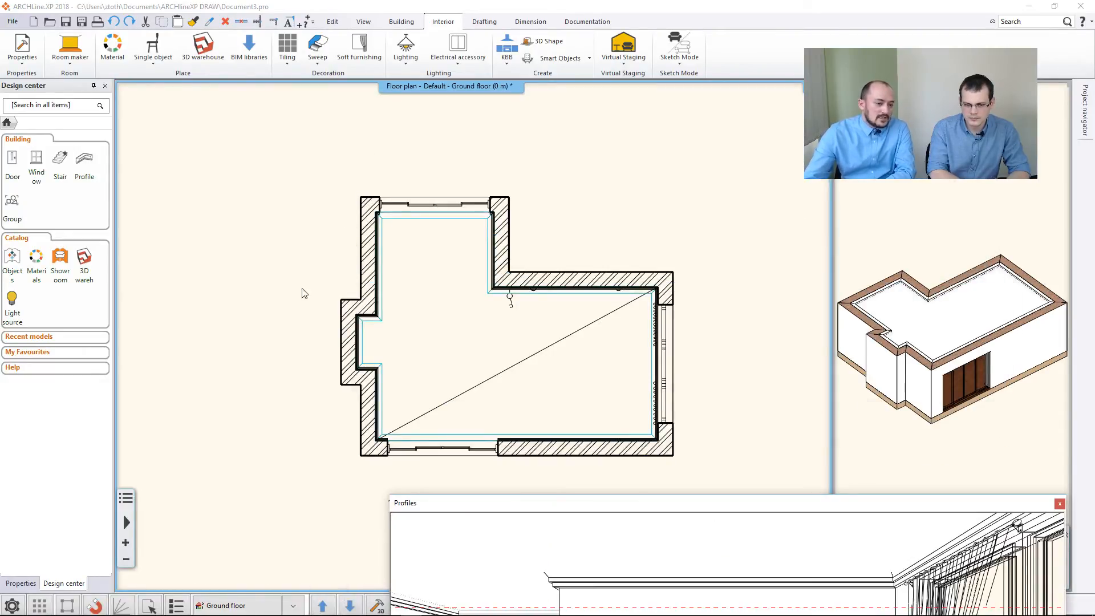
left_click_drag(558, 511, 389, 111)
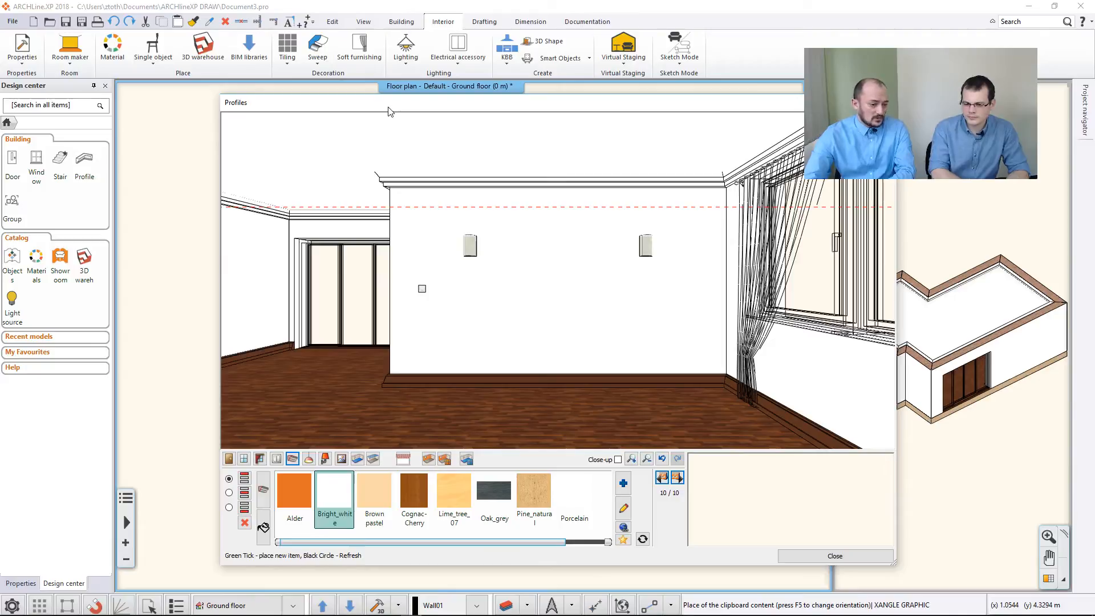
- Open the picture settings for the wall with the two lamps
left_click(341, 458)
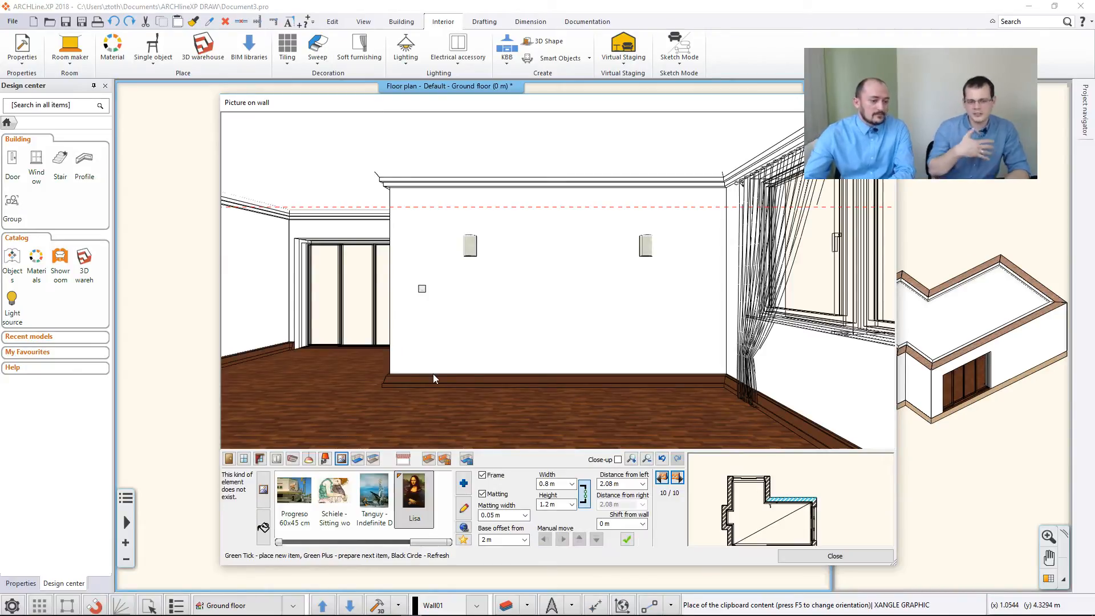
- Place the framed Schiele picture on the wall between the two lamps with a base offset of 1.6 m
left_click(317, 493)
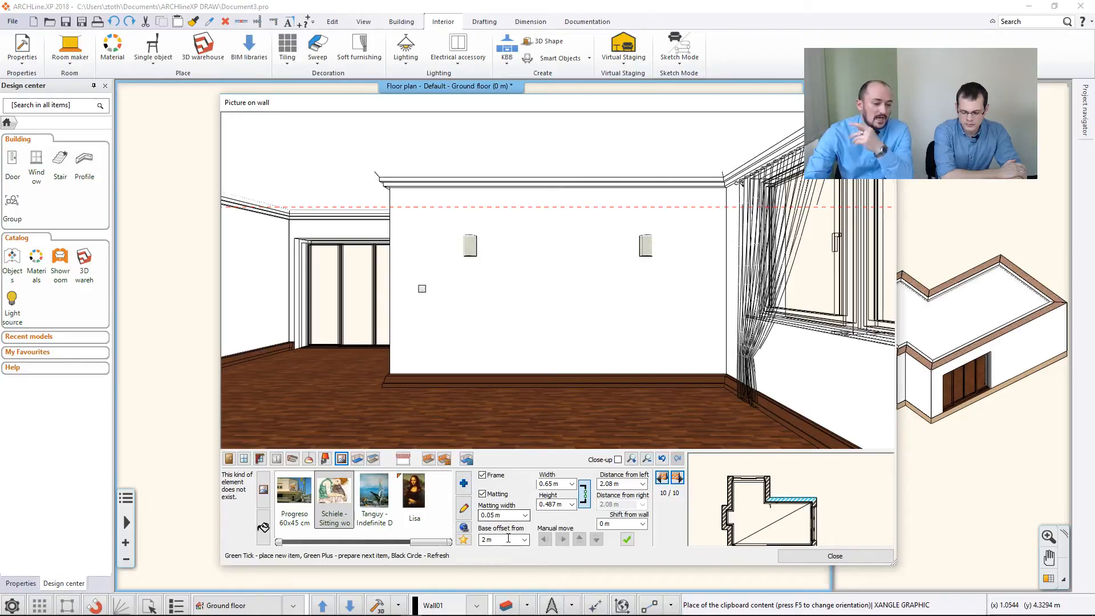
left_click(627, 541)
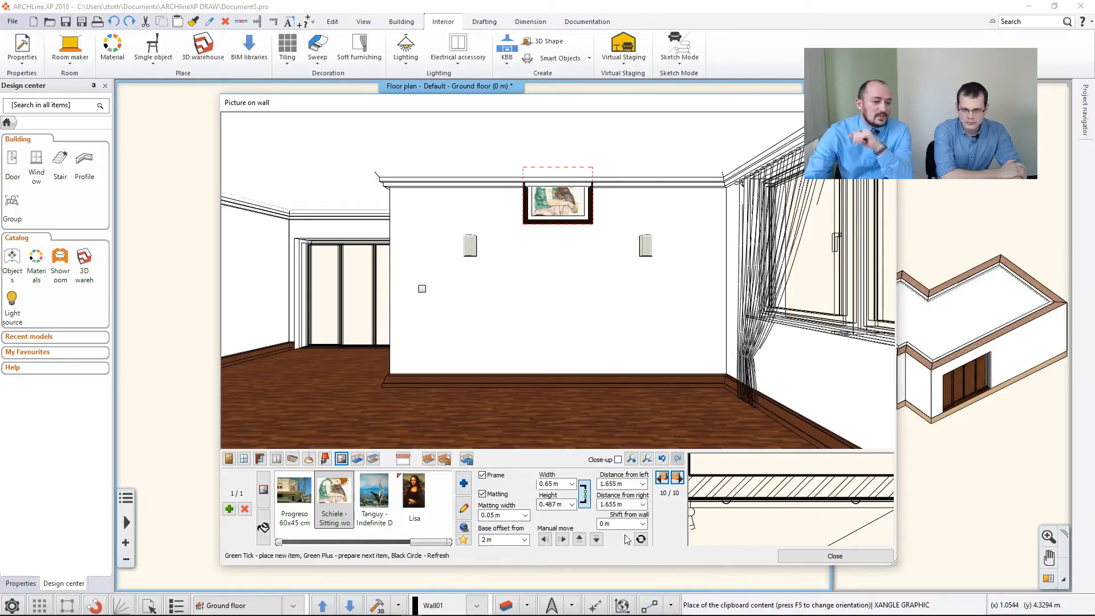
left_click(499, 540)
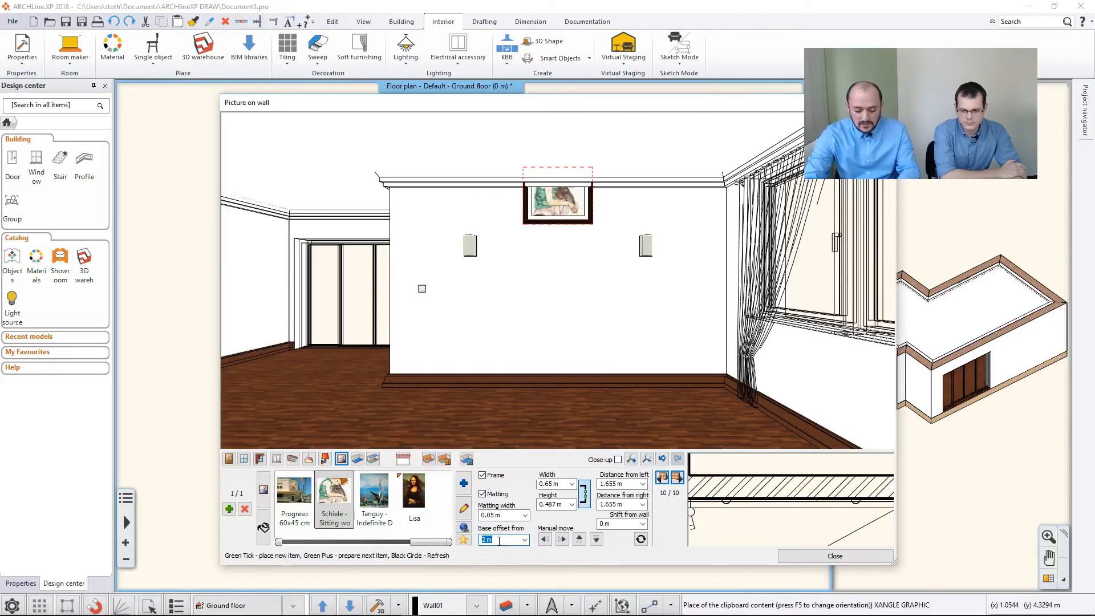
type("1.6")
key("Return")
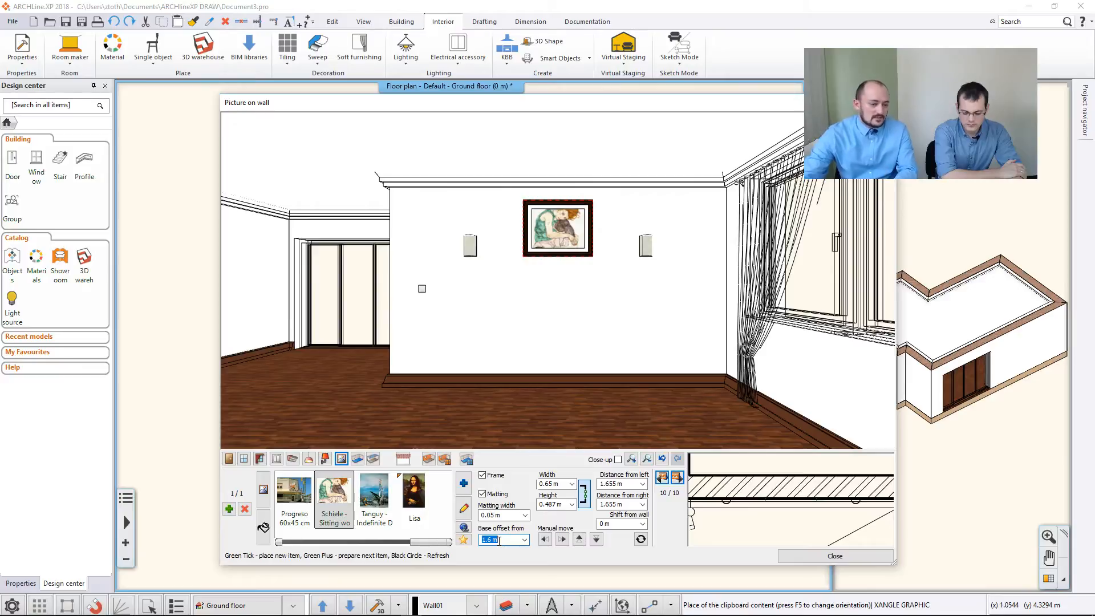
- Try nudging the picture sideways in both directions, ending centred on the wall
left_click(562, 539)
left_click(545, 539)
left_click(545, 539)
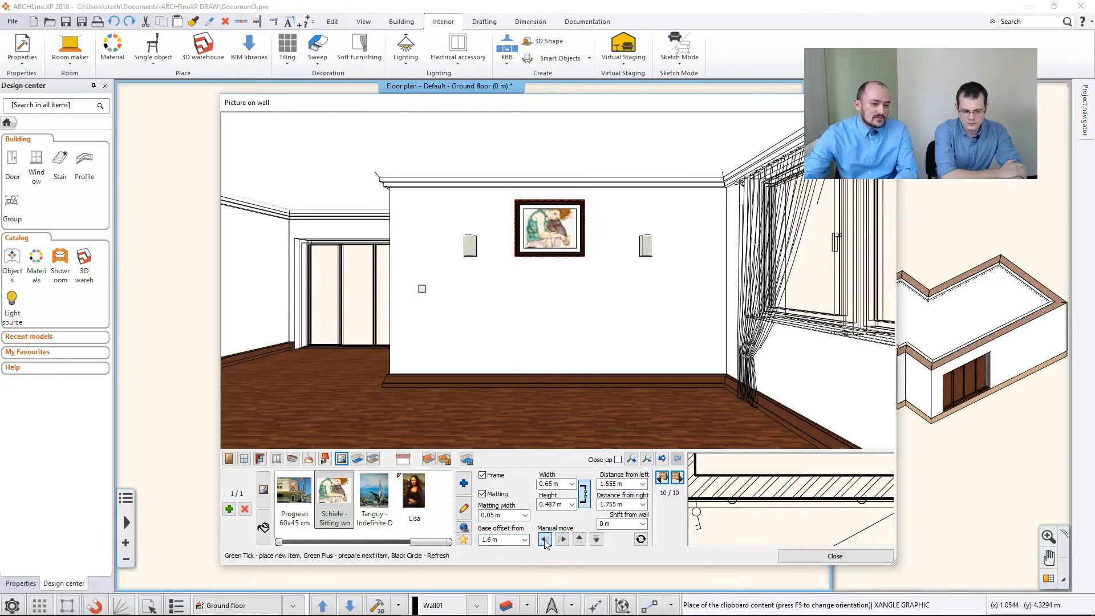
left_click(566, 542)
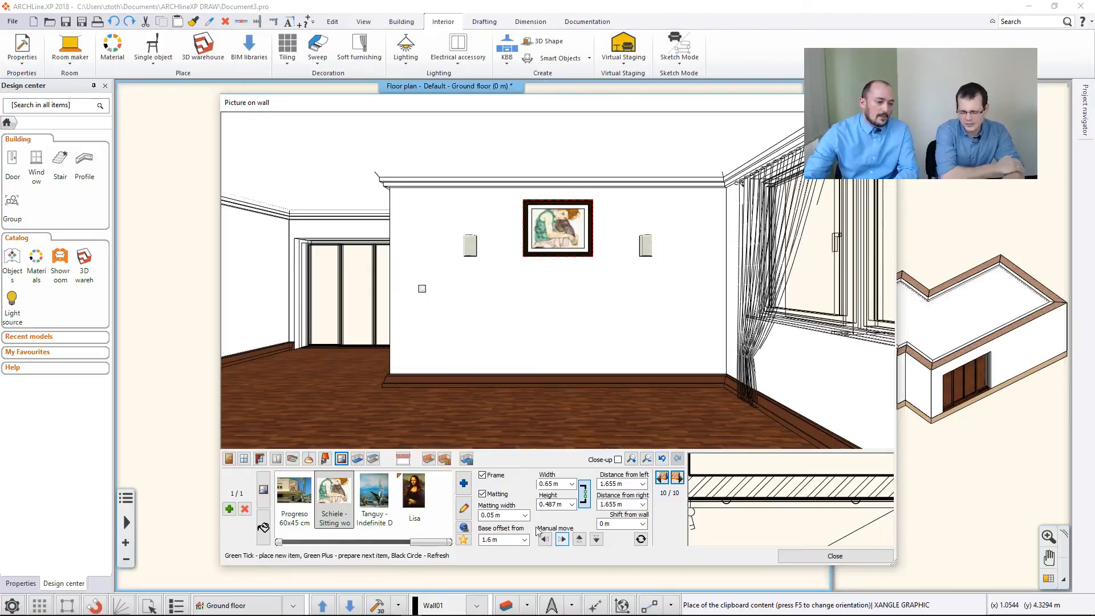
- Try the parquet_wood_03 finish on the room's floor
left_click(359, 459)
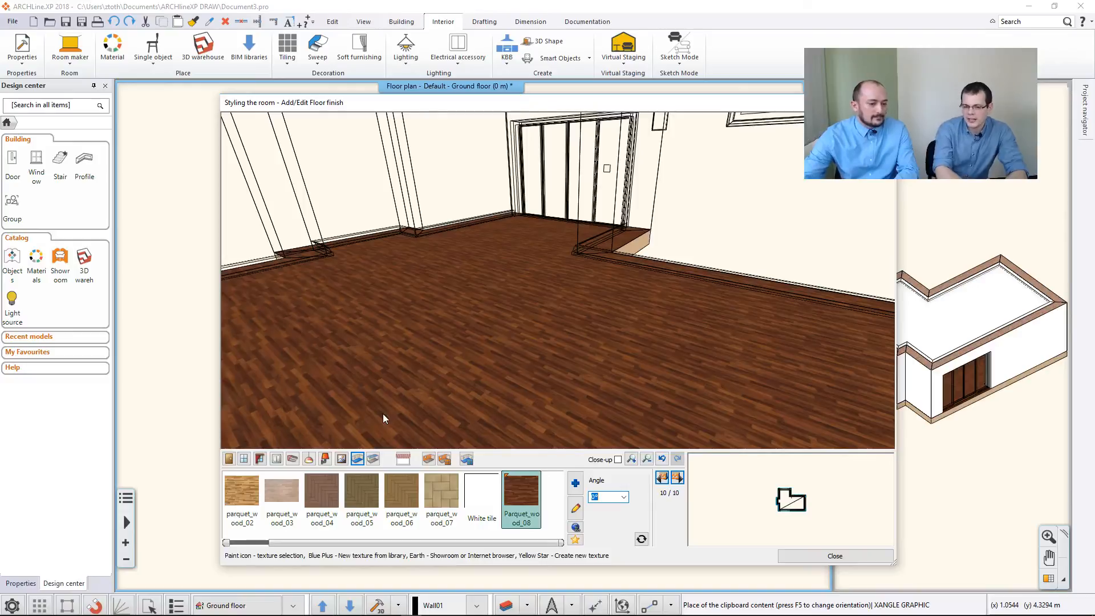
left_click(295, 496)
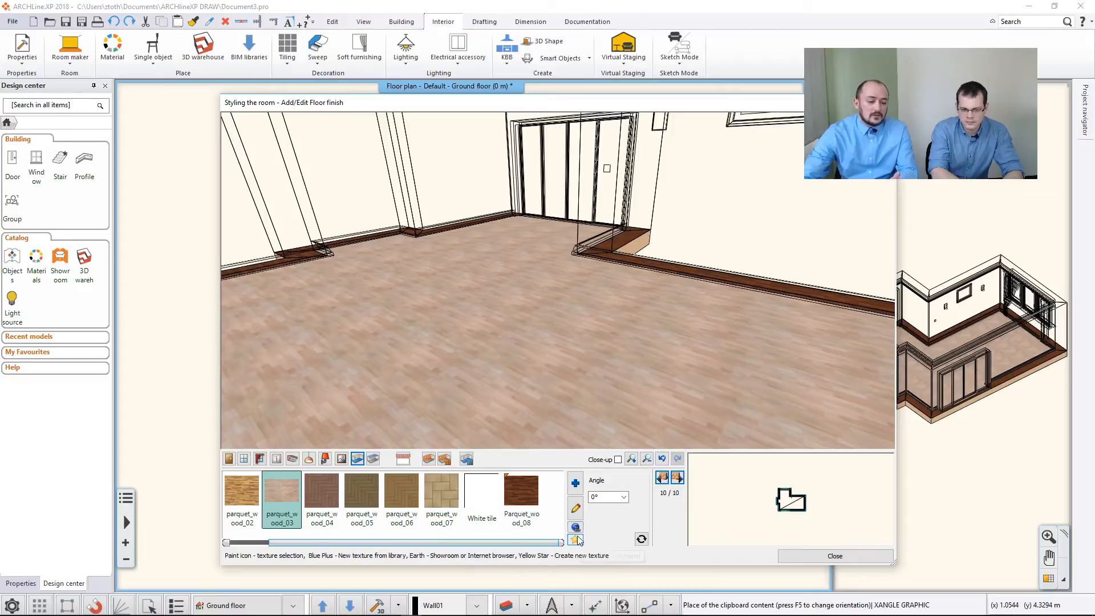
- Search the materials library for "white", leave it without choosing anything, and reapply Parquet_wood_08 to the floor
left_click(576, 484)
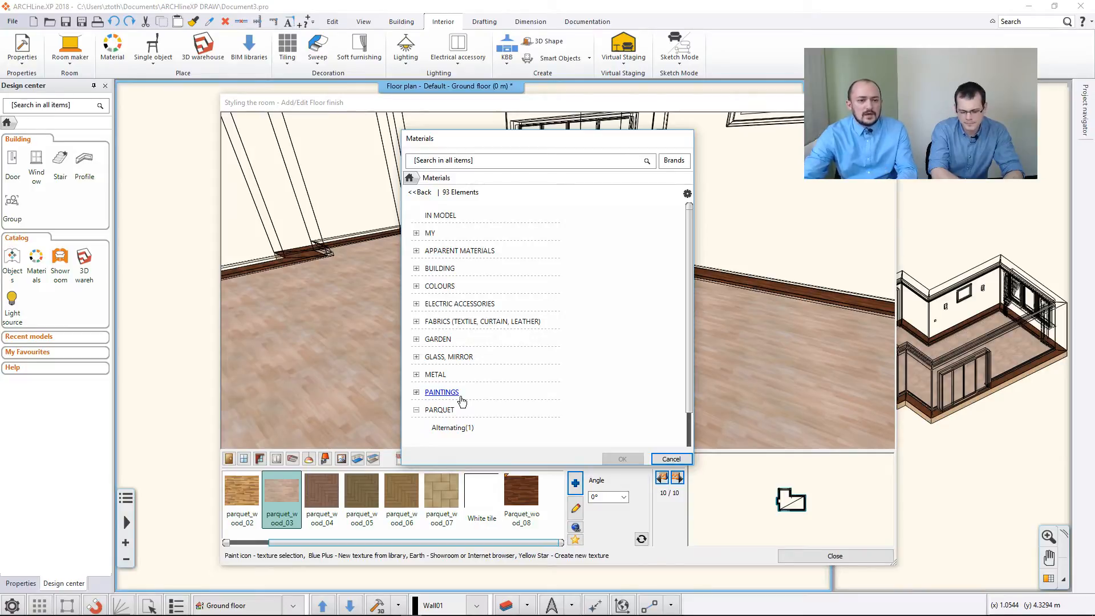
left_click(494, 163)
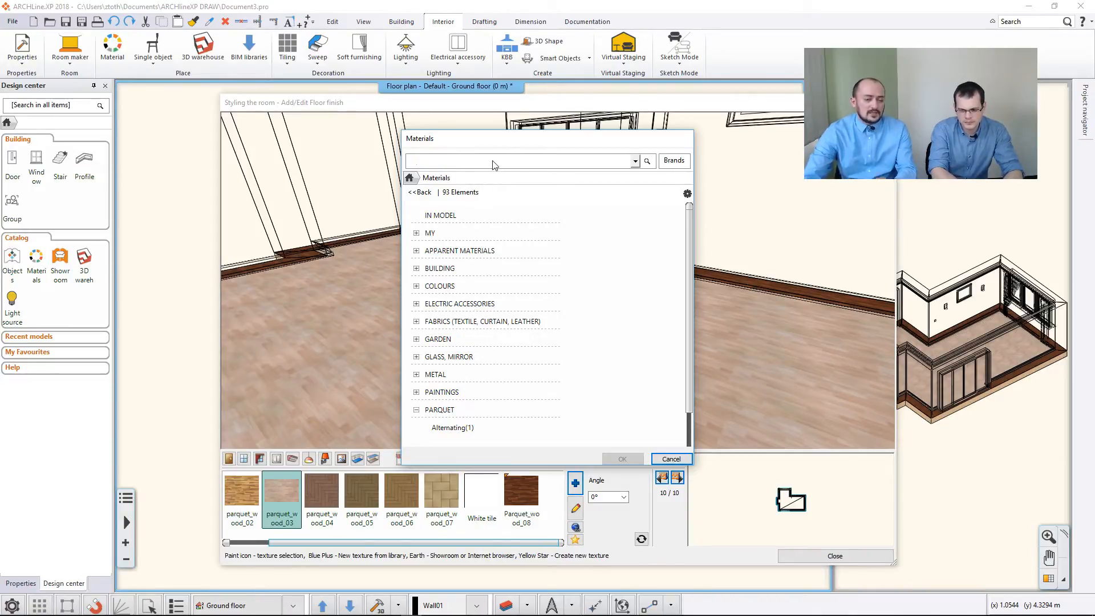
type("white")
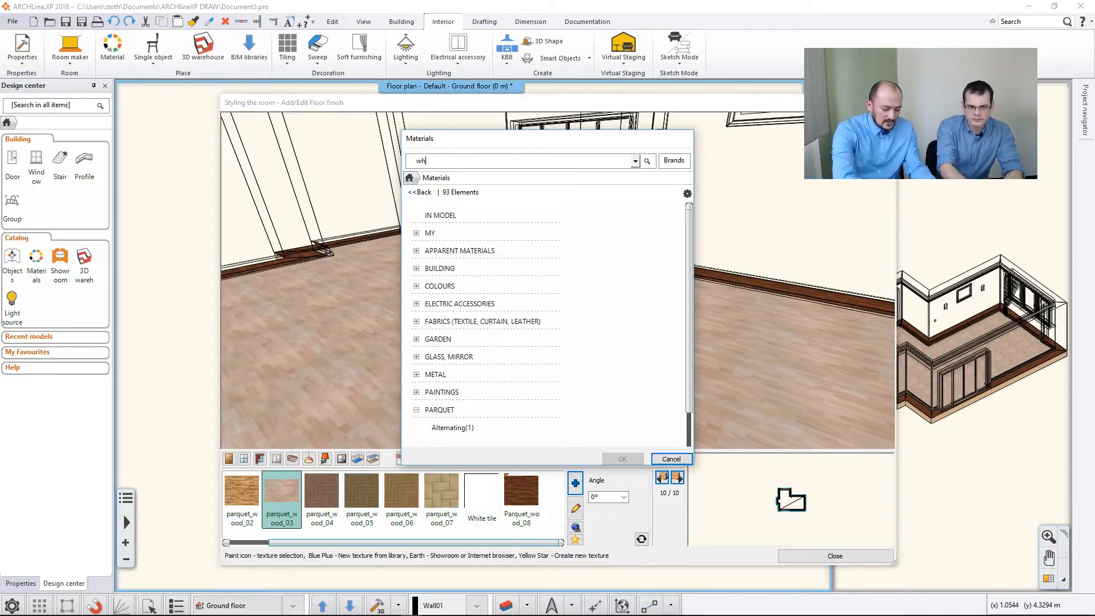
key("Return")
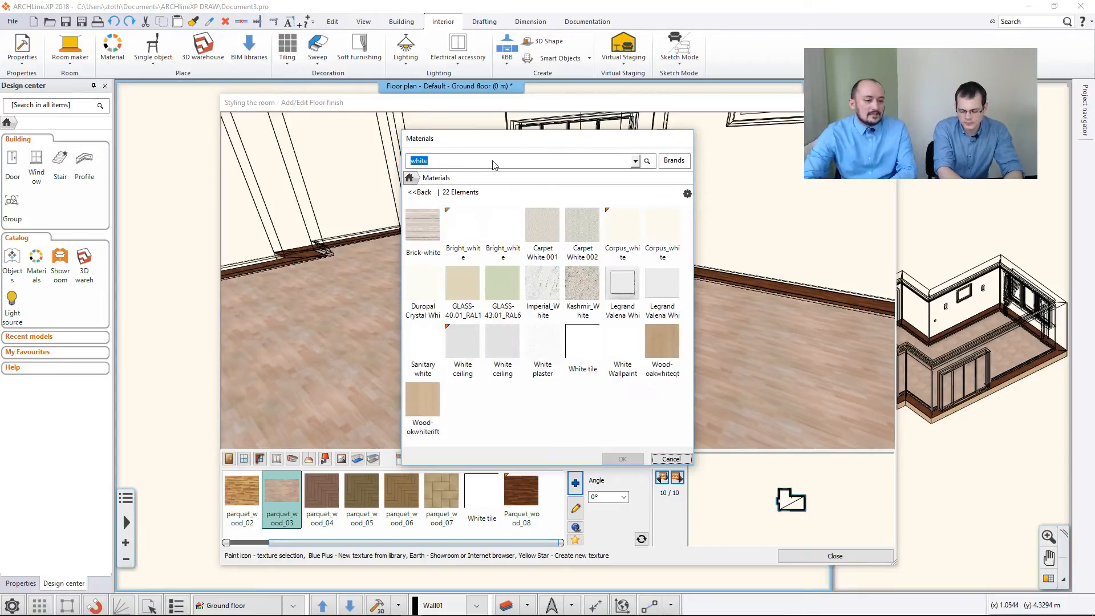
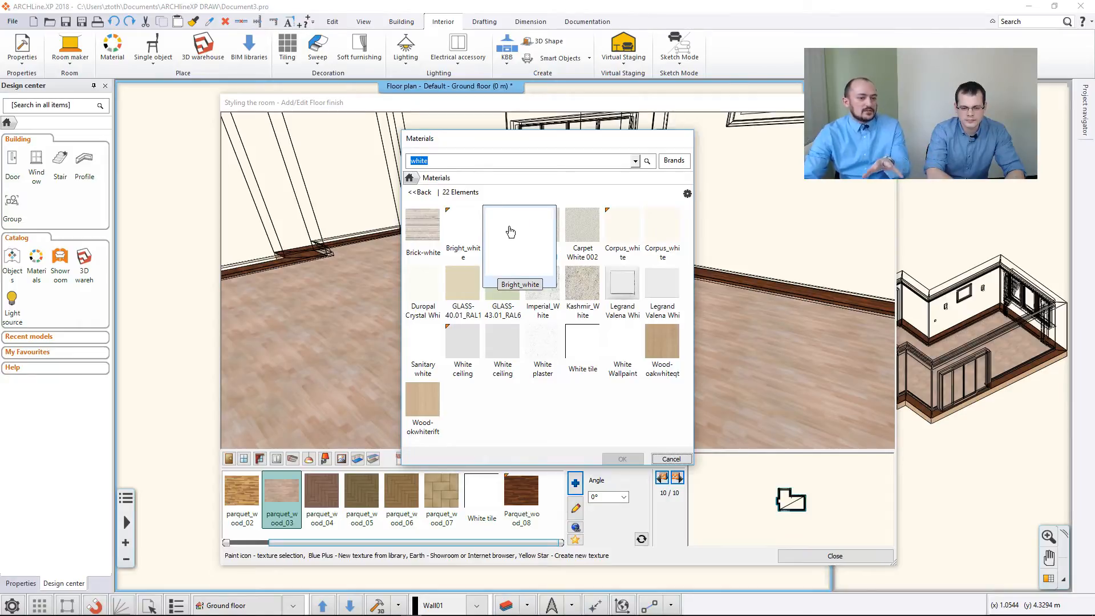
left_click(666, 460)
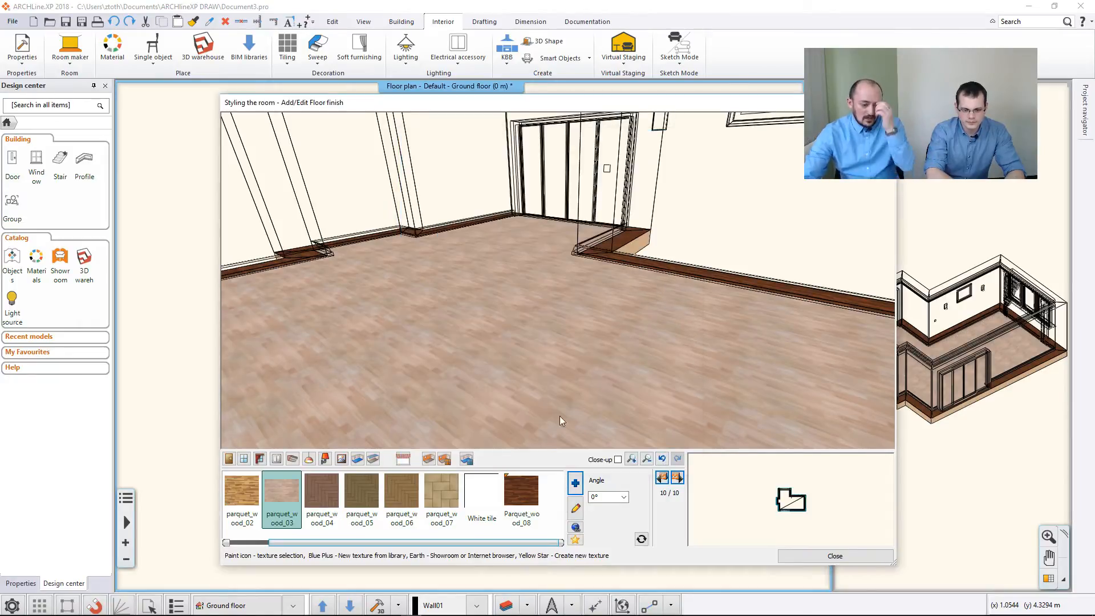
left_click(515, 488)
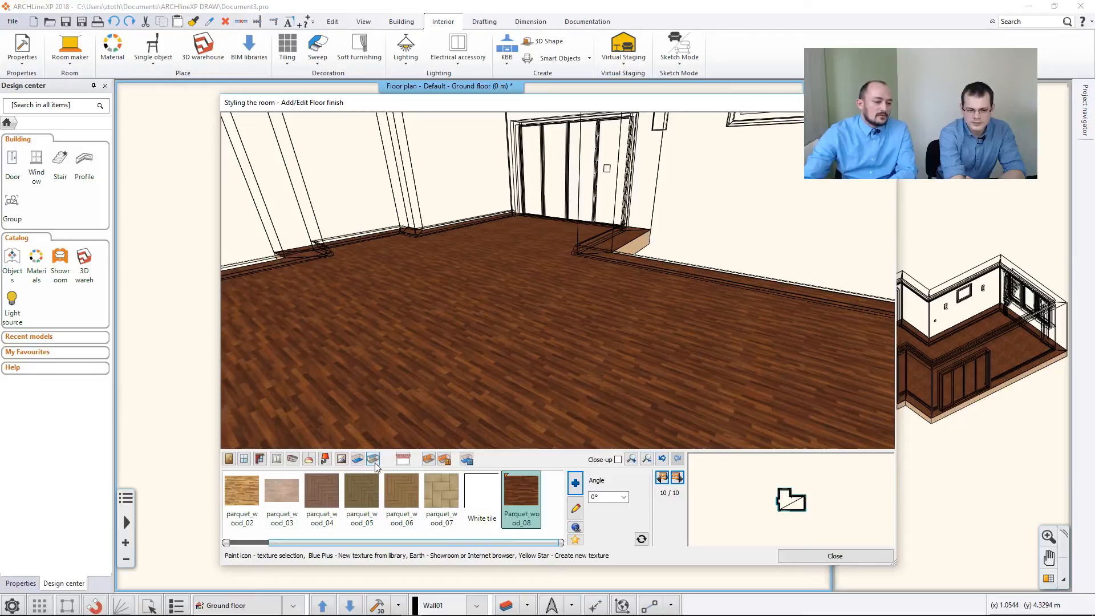
- Try the Default material and PANTONE S 55-4 wall finishes on the wall behind the picture
left_click(429, 460)
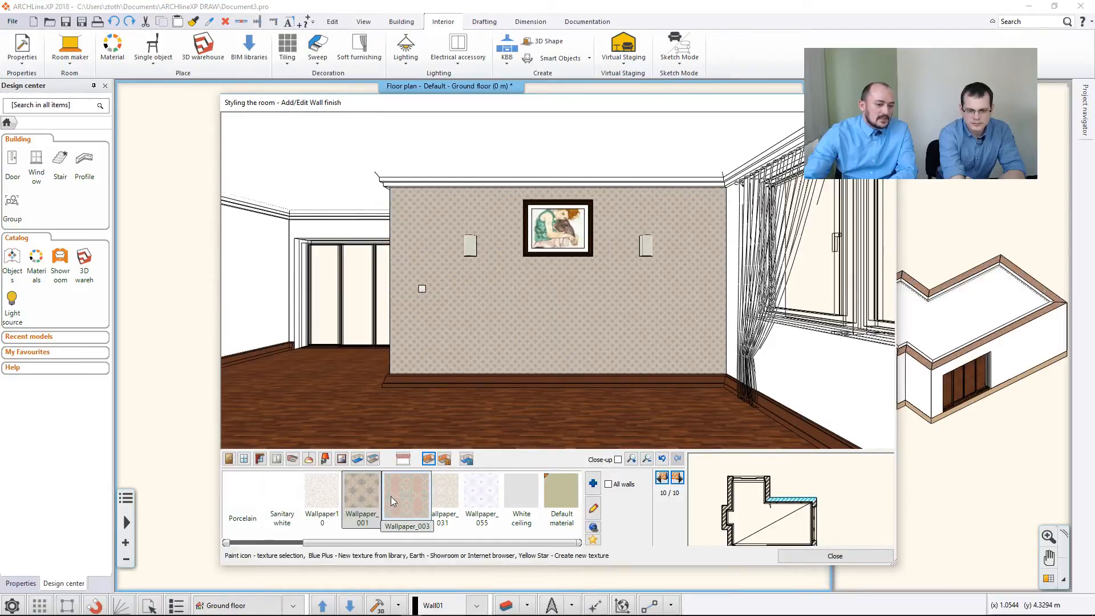
left_click(561, 494)
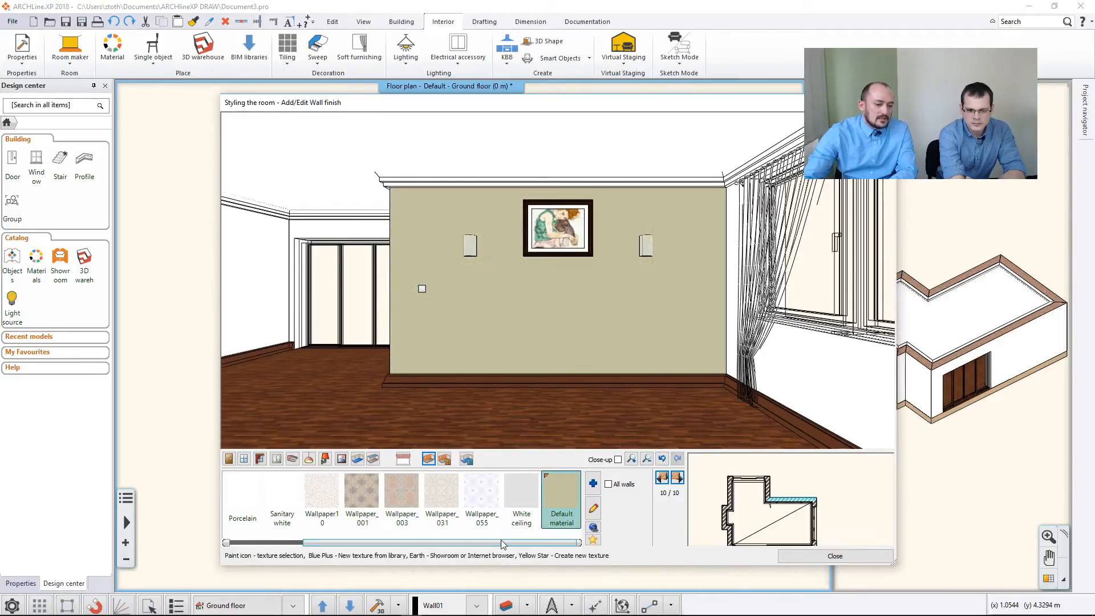
left_click_drag(504, 543, 419, 546)
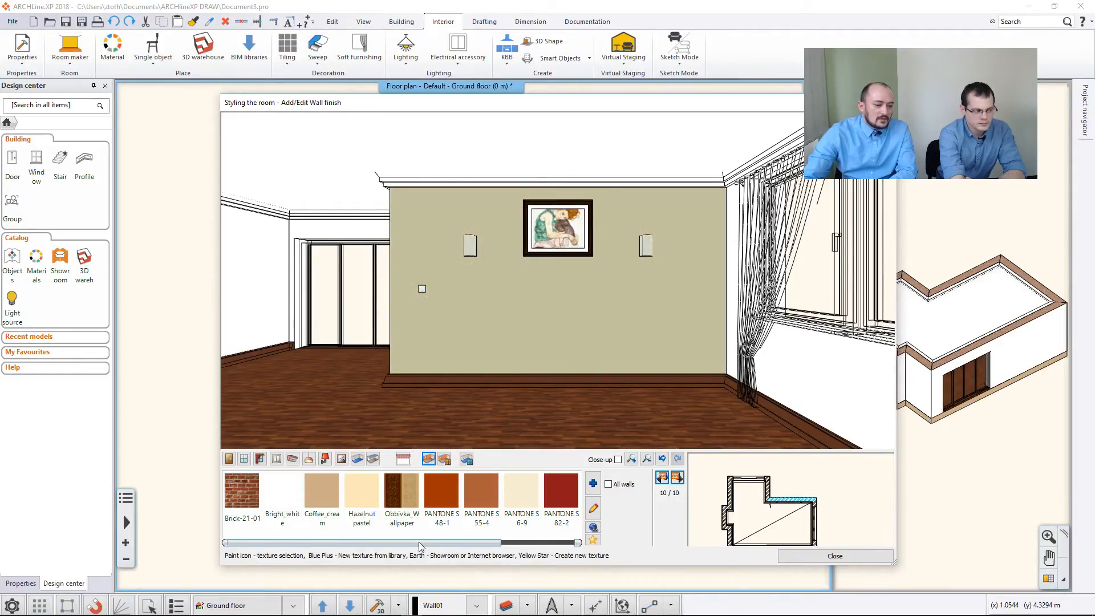
left_click(484, 504)
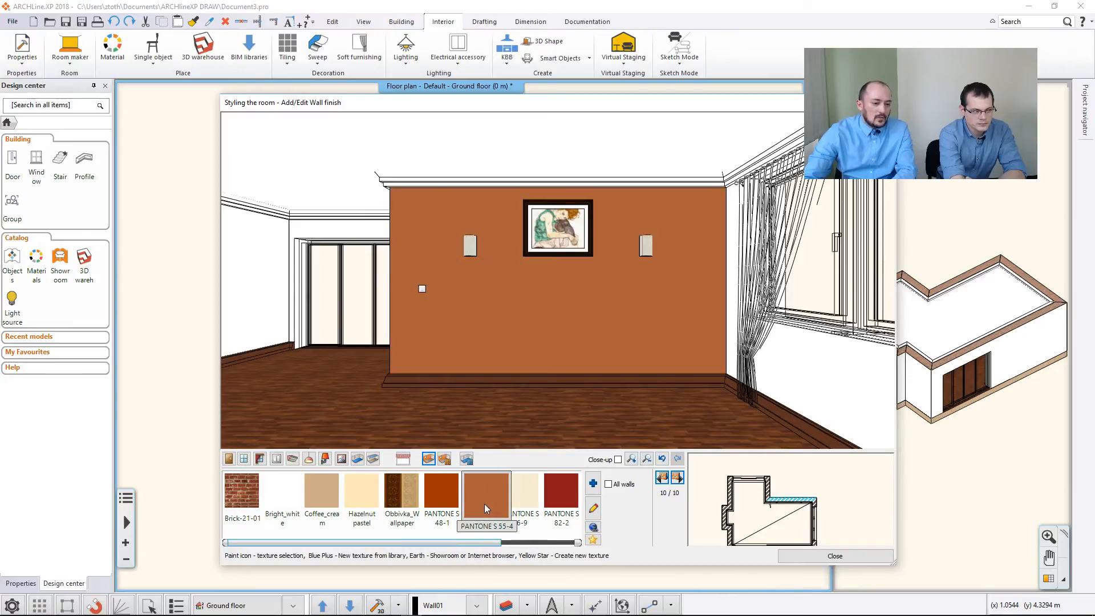
- Apply the Coffee_cream finish to all walls of the room and finish styling the room
left_click(622, 486)
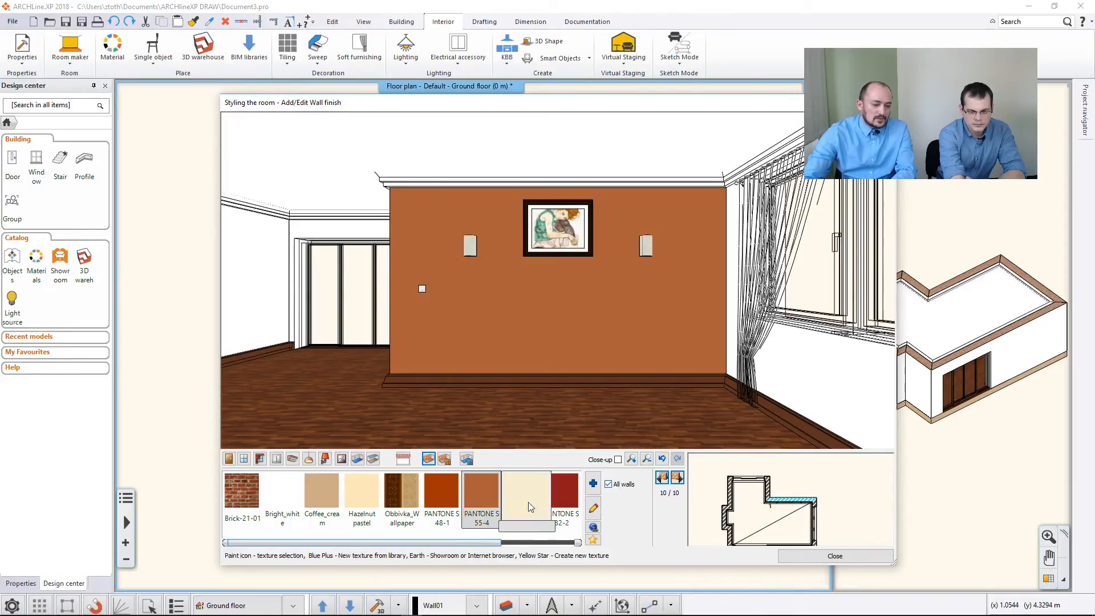
left_click(450, 497)
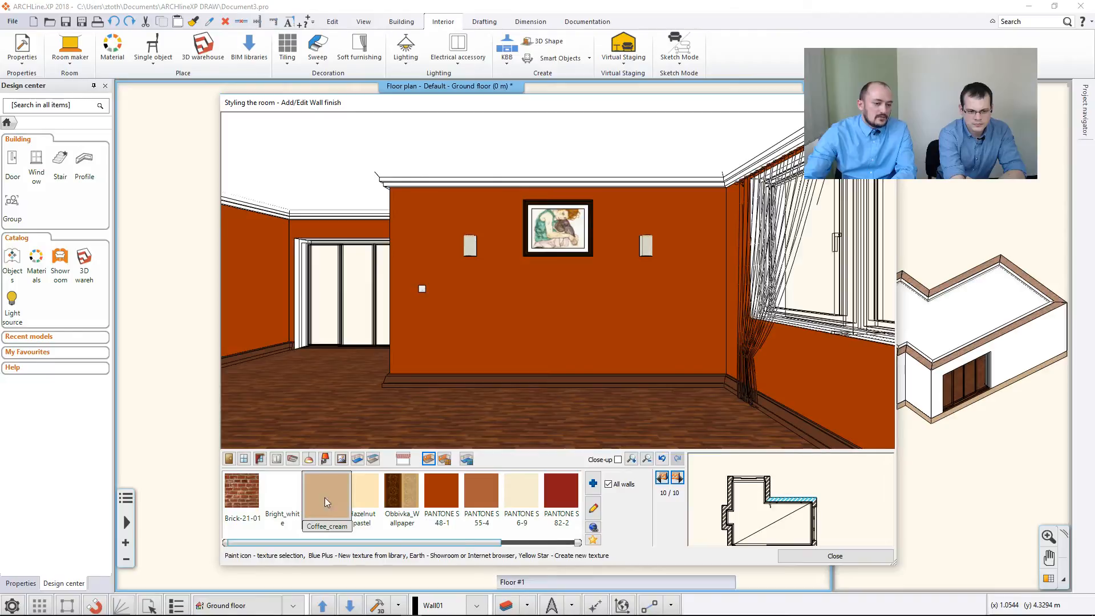
left_click(324, 501)
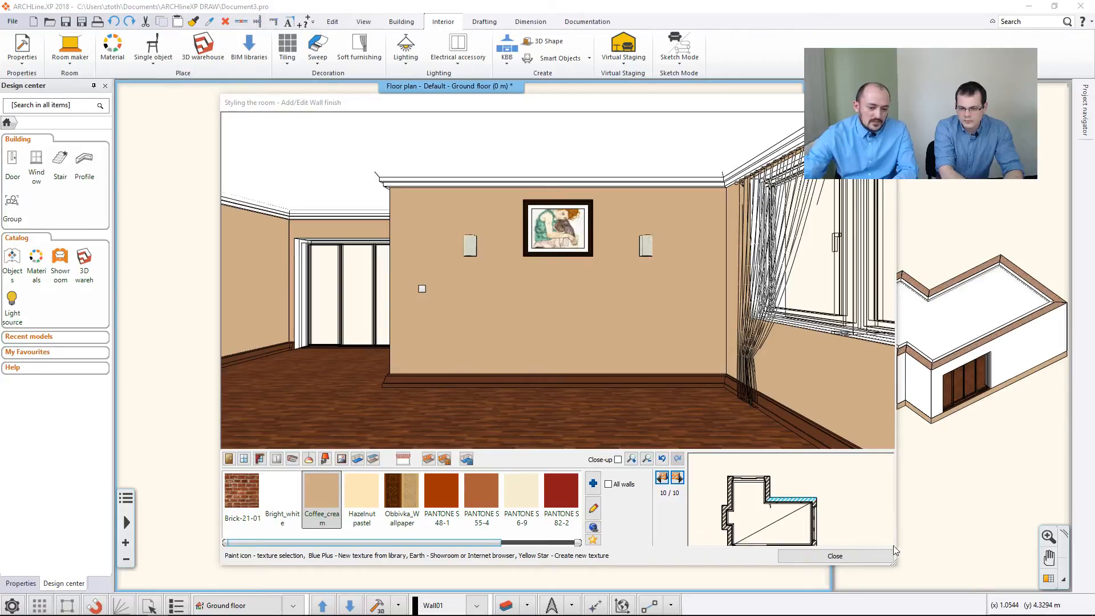
left_click(819, 556)
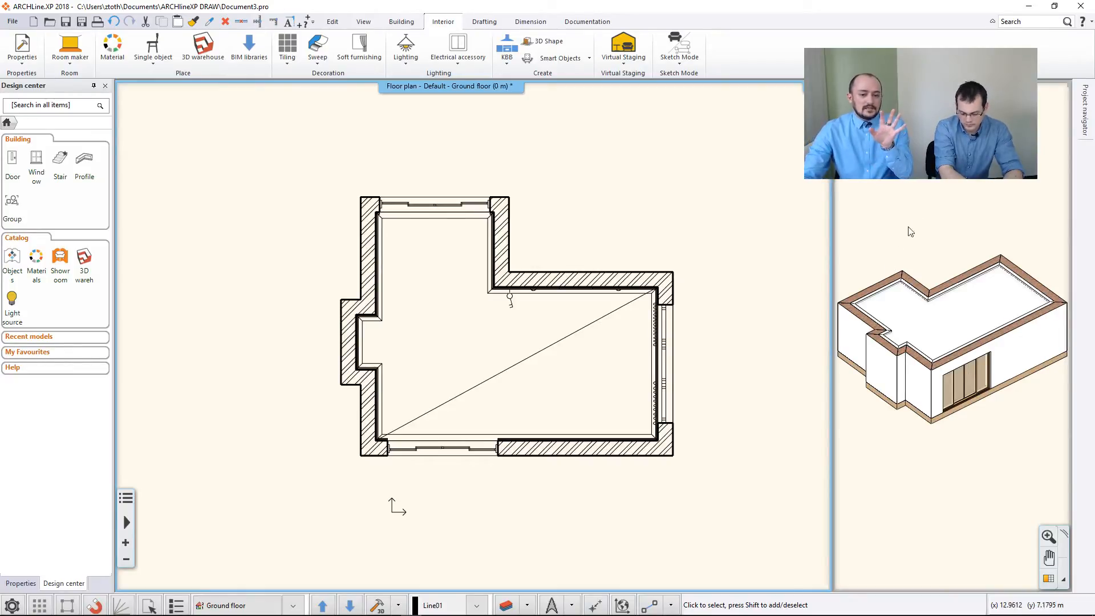
- Swap the 3D view into the main window and open its perspective camera settings
left_click(926, 219)
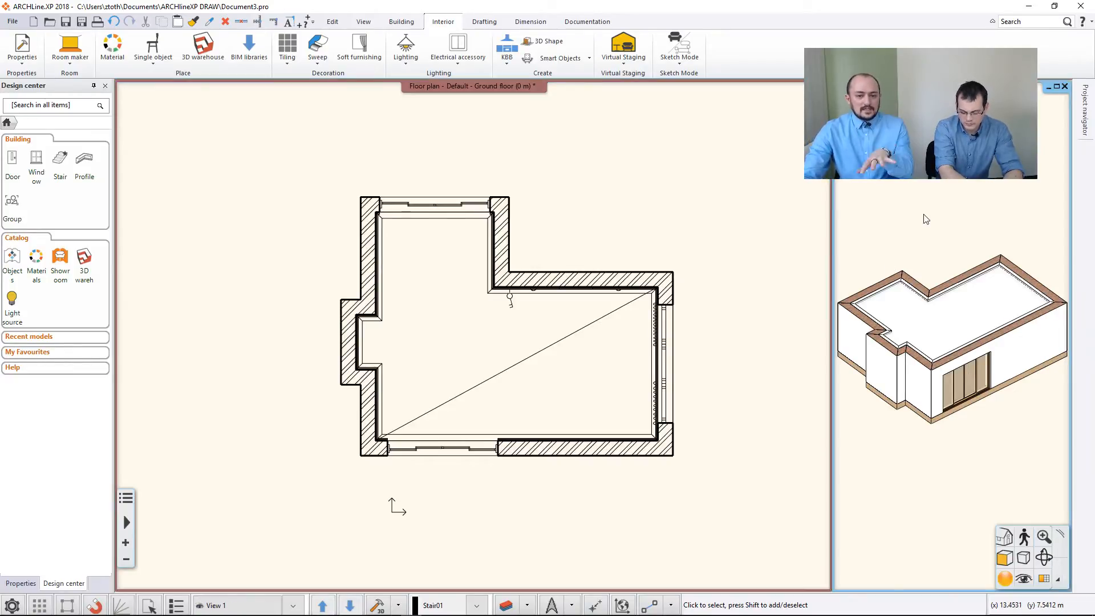
left_click(1044, 578)
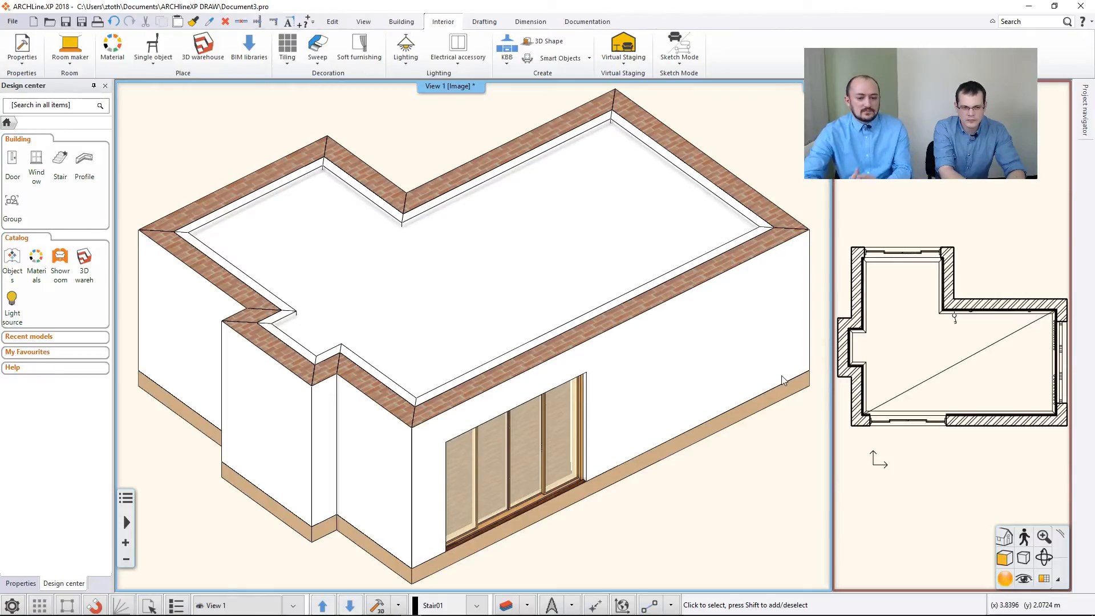
left_click(1024, 579)
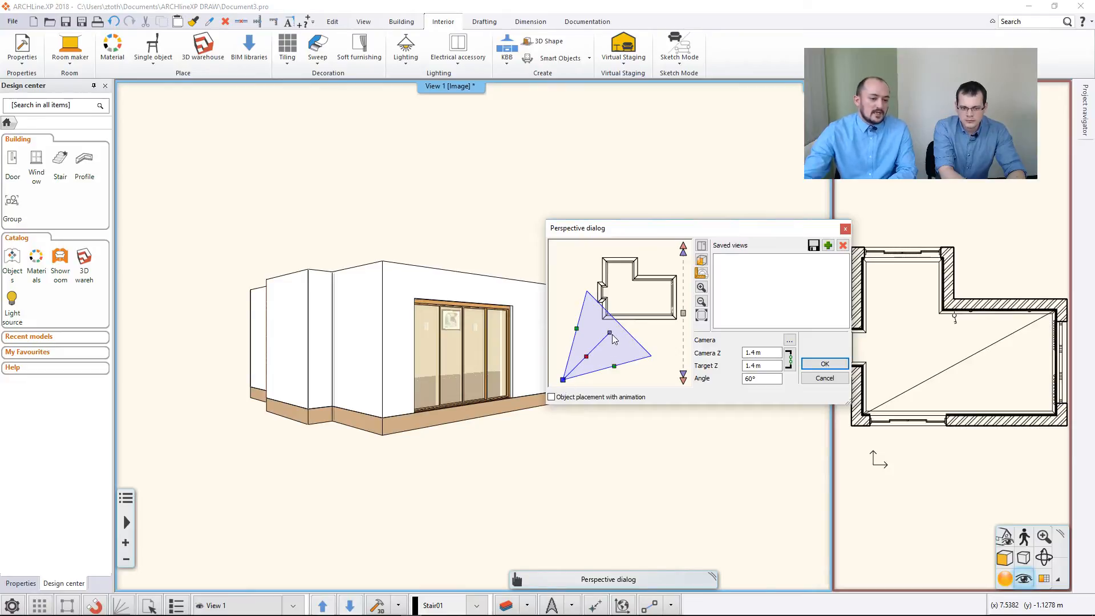
- Position the camera inside the room, aim it at the curtained window wall, and save this as a view
left_click_drag(610, 337, 673, 301)
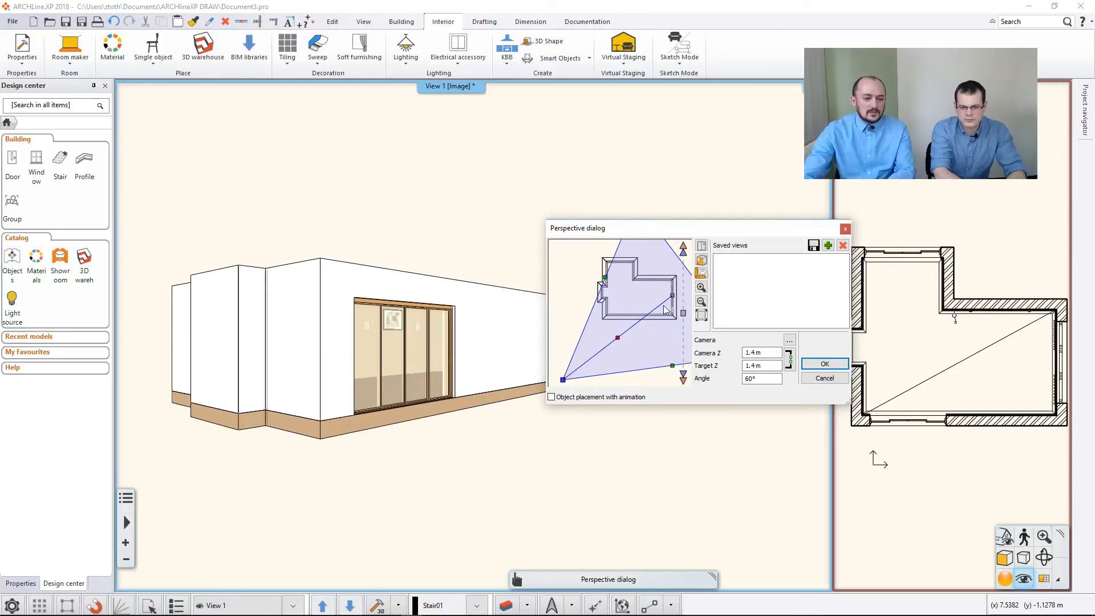
left_click_drag(563, 381, 614, 309)
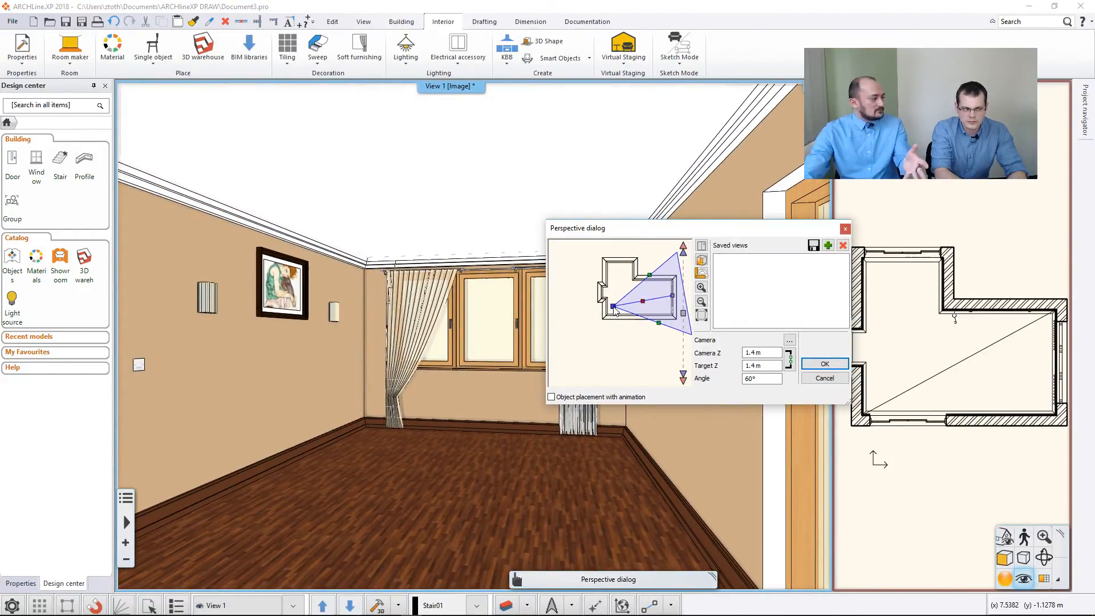
left_click(828, 245)
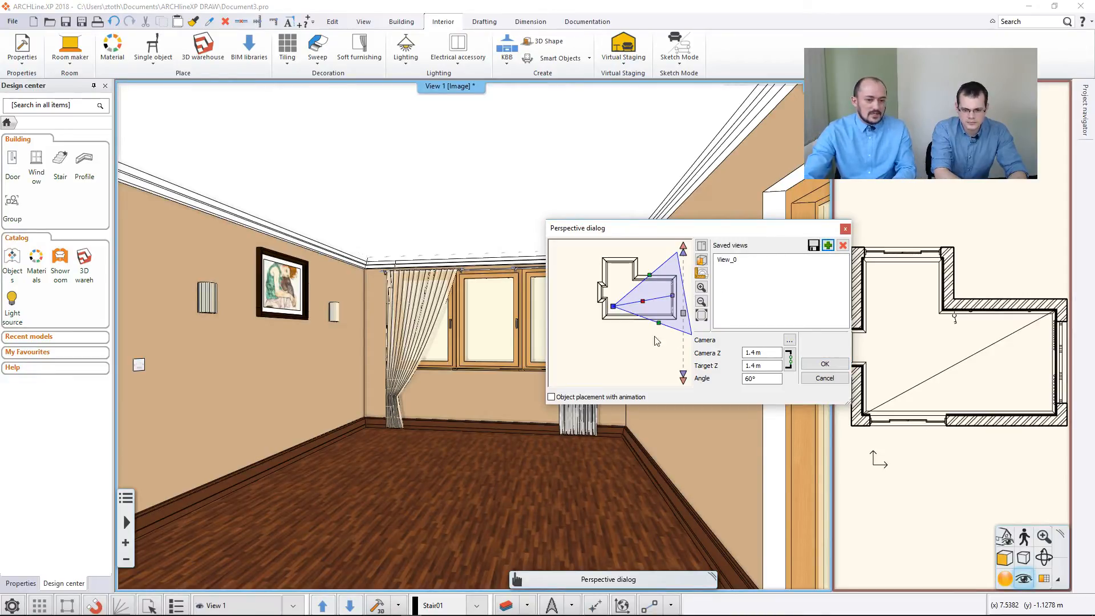
- Aim the camera across the room at the alcove's sliding doors and save this as a second view
left_click_drag(673, 301, 626, 268)
left_click_drag(614, 311, 639, 313)
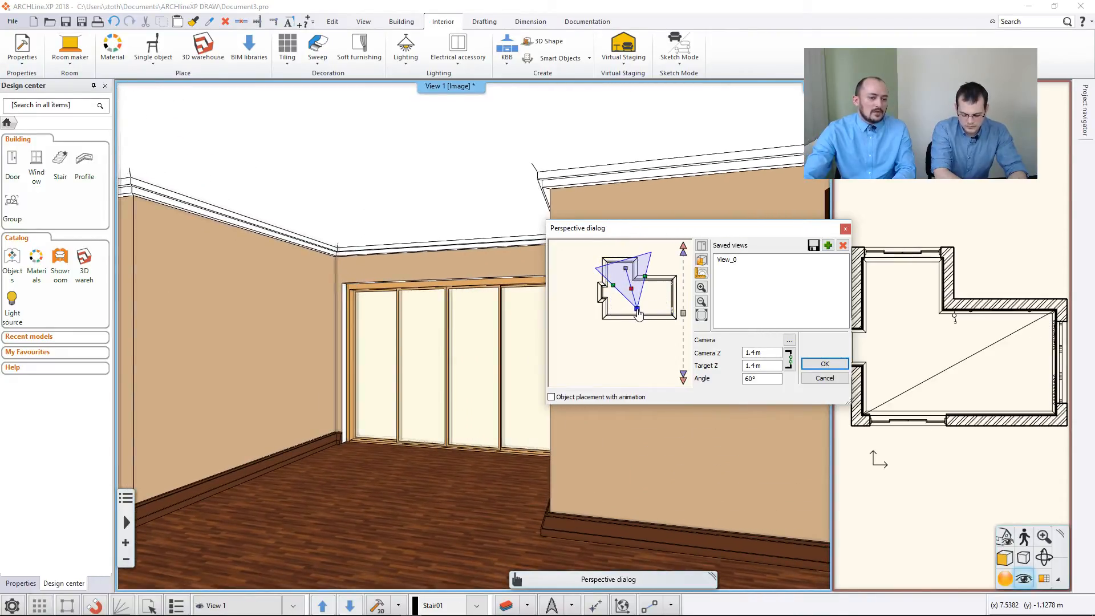
left_click(828, 245)
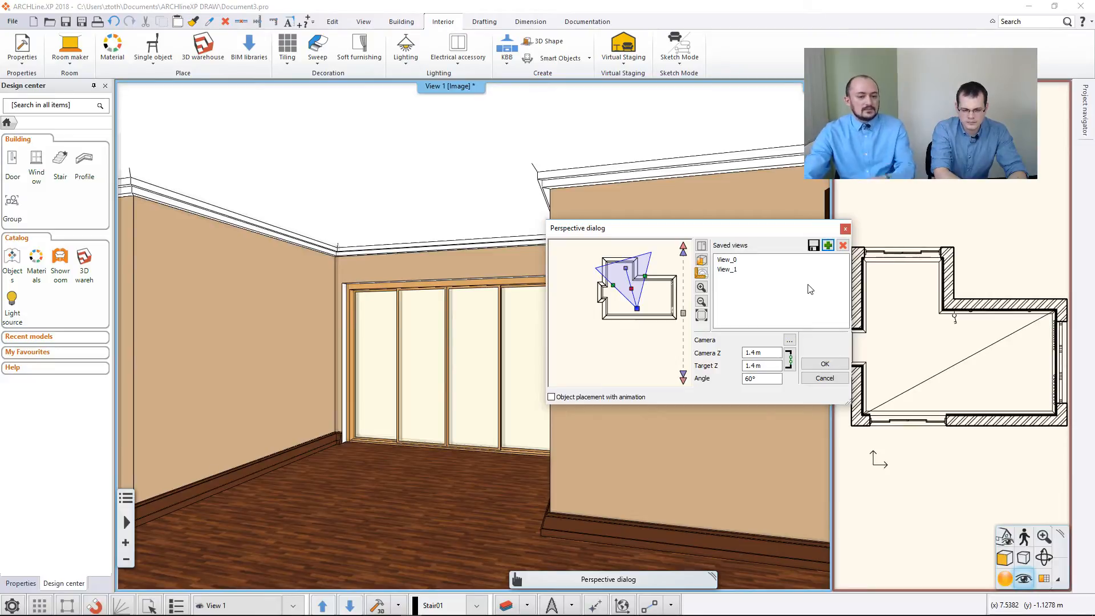
- Recall saved views View_0 and View_1, and check the camera and object positions of View_1
left_click(733, 260)
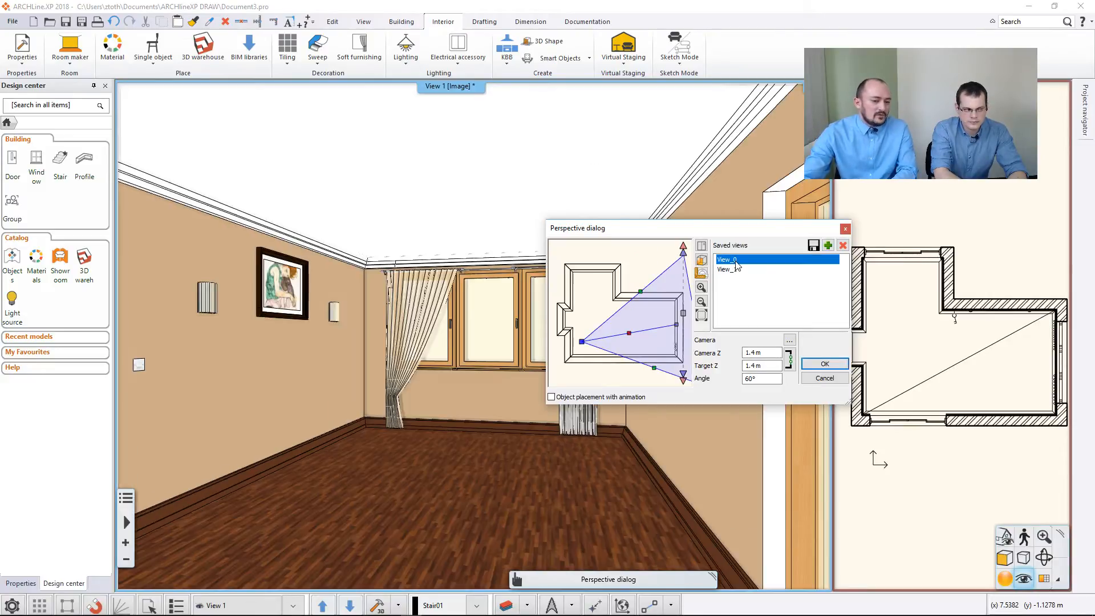
left_click(734, 270)
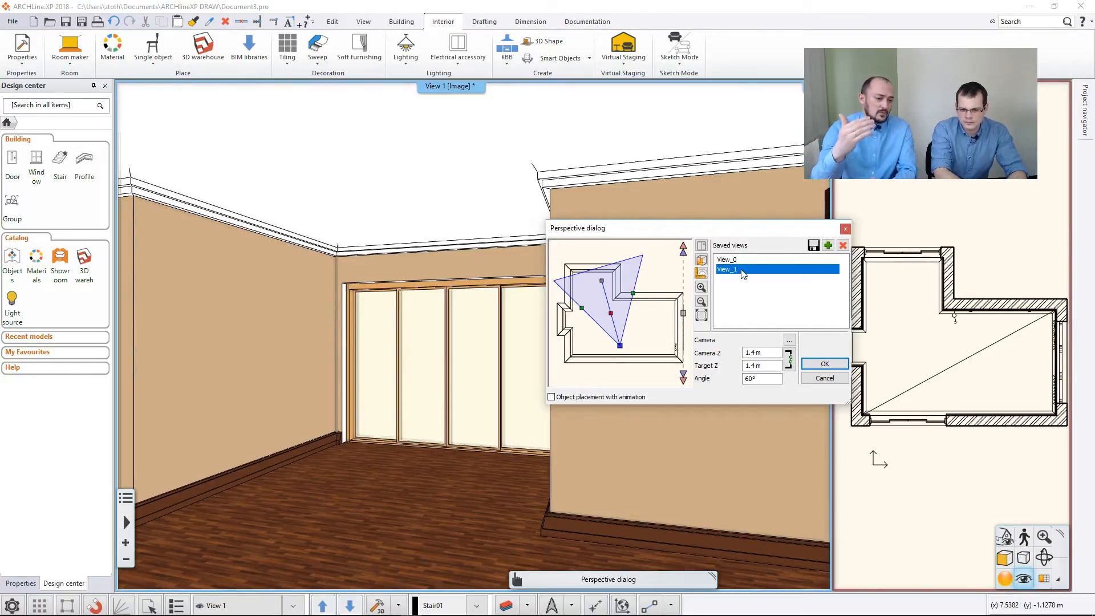
double_click(736, 270)
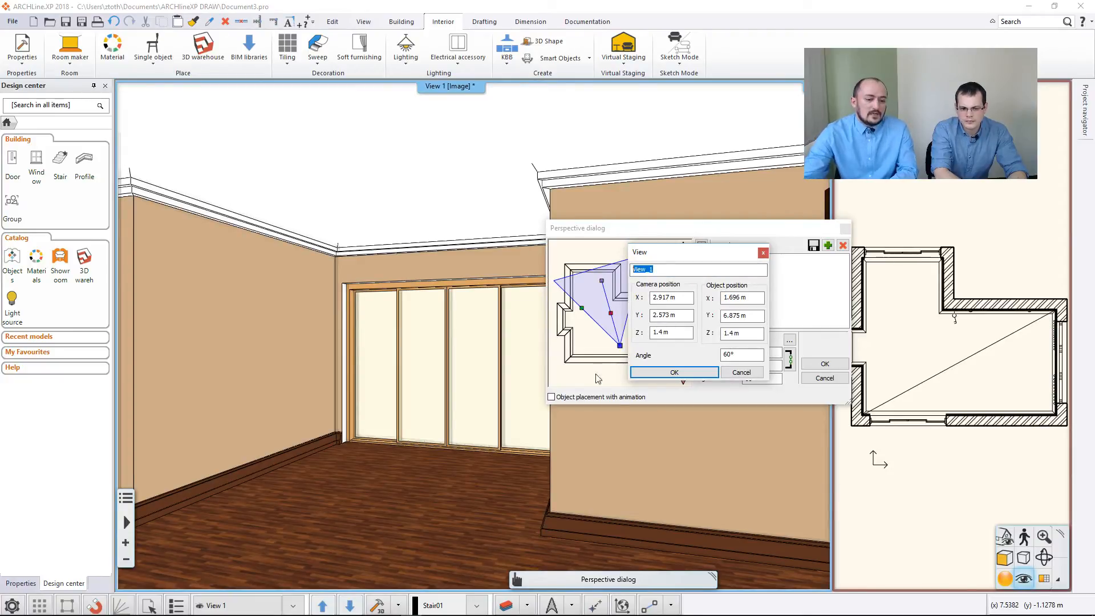
left_click(662, 372)
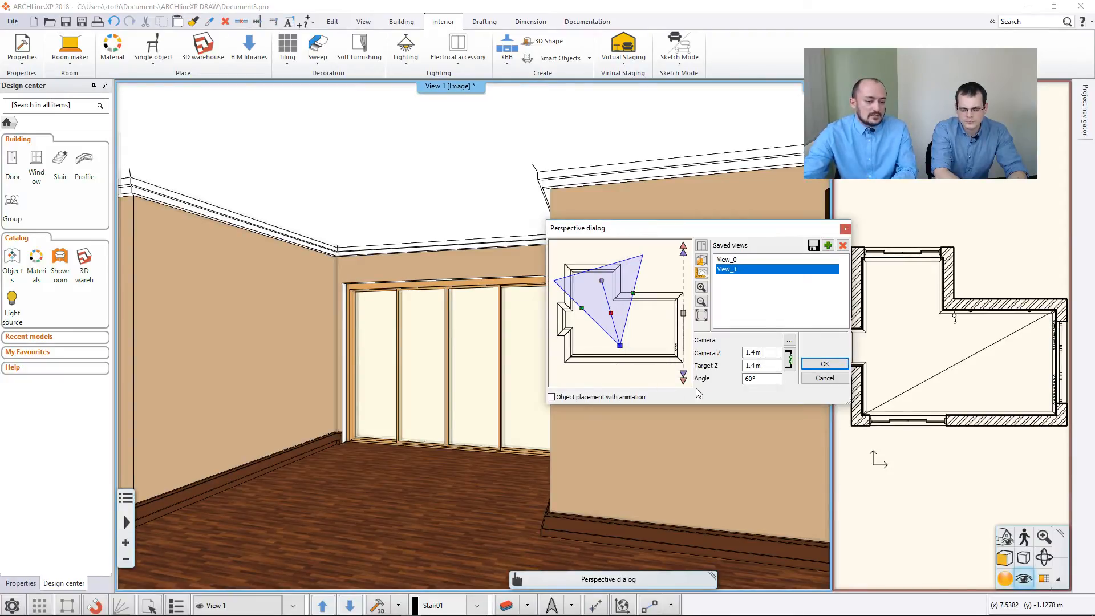
- Apply the saved view View_1 and orbit away from it to see the whole building from outside
left_click(825, 364)
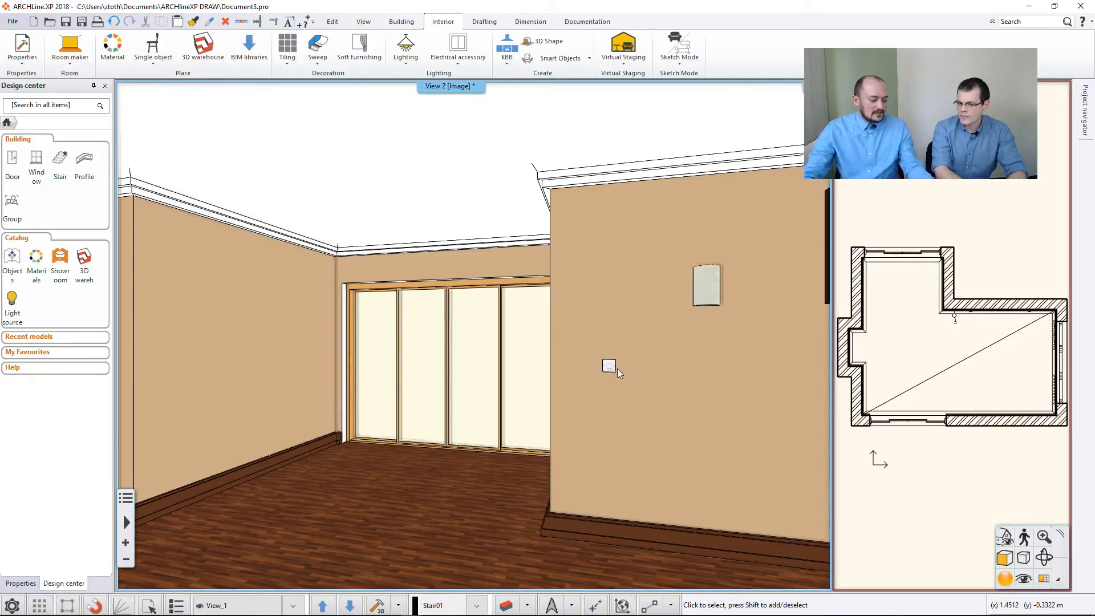
middle_click_drag(616, 392, 543, 582)
middle_click_drag(573, 323, 535, 425)
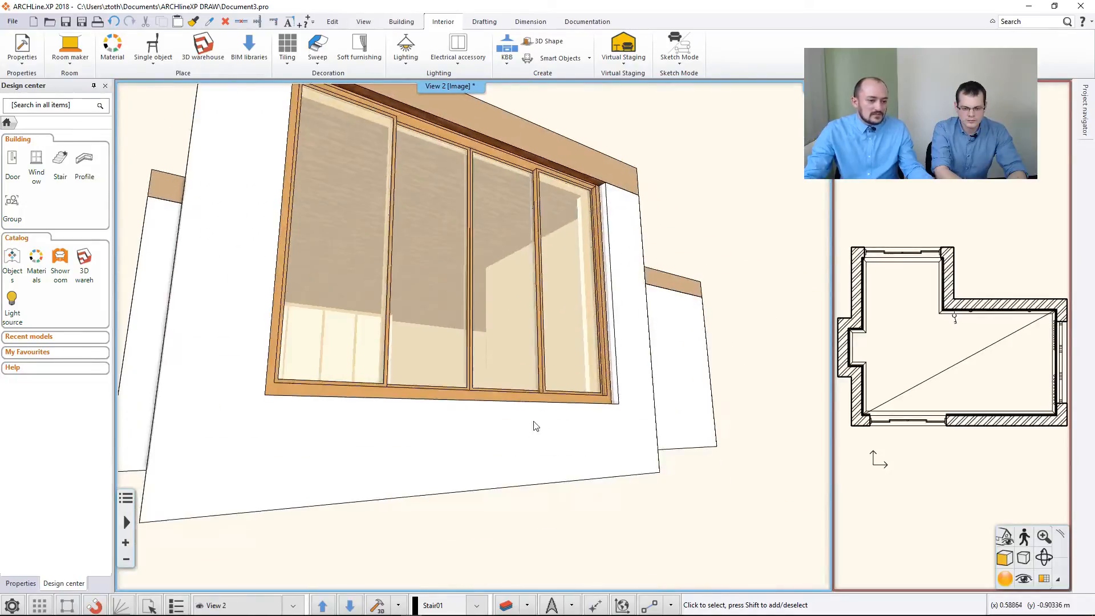
scroll(560, 337, "down", 8)
middle_click_drag(557, 310, 448, 440)
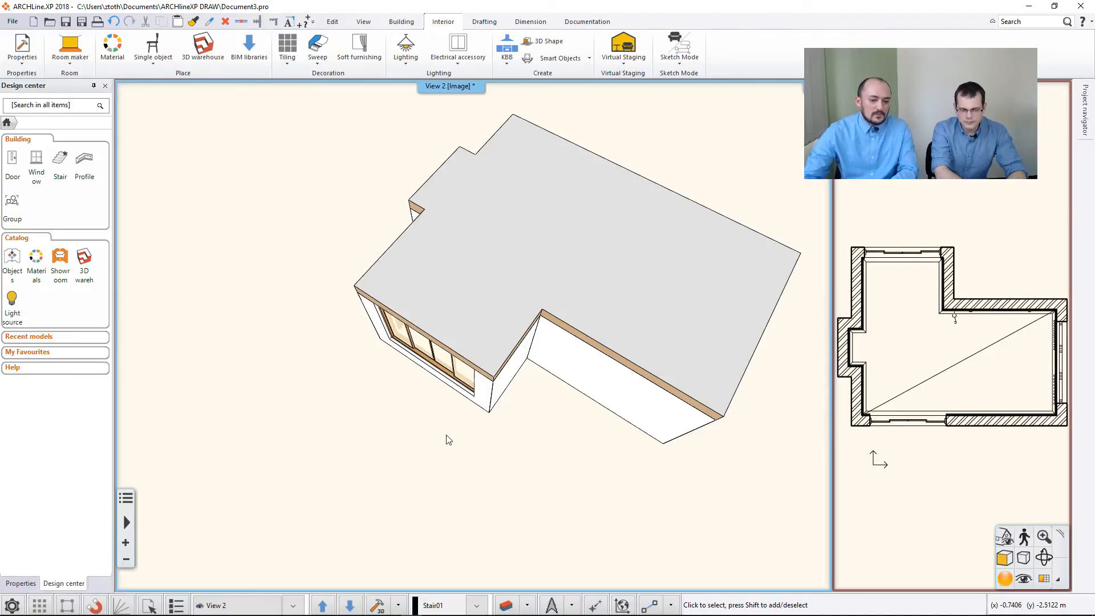
- Reopen the perspective camera settings and restore the saved interior view View_0
left_click(1024, 579)
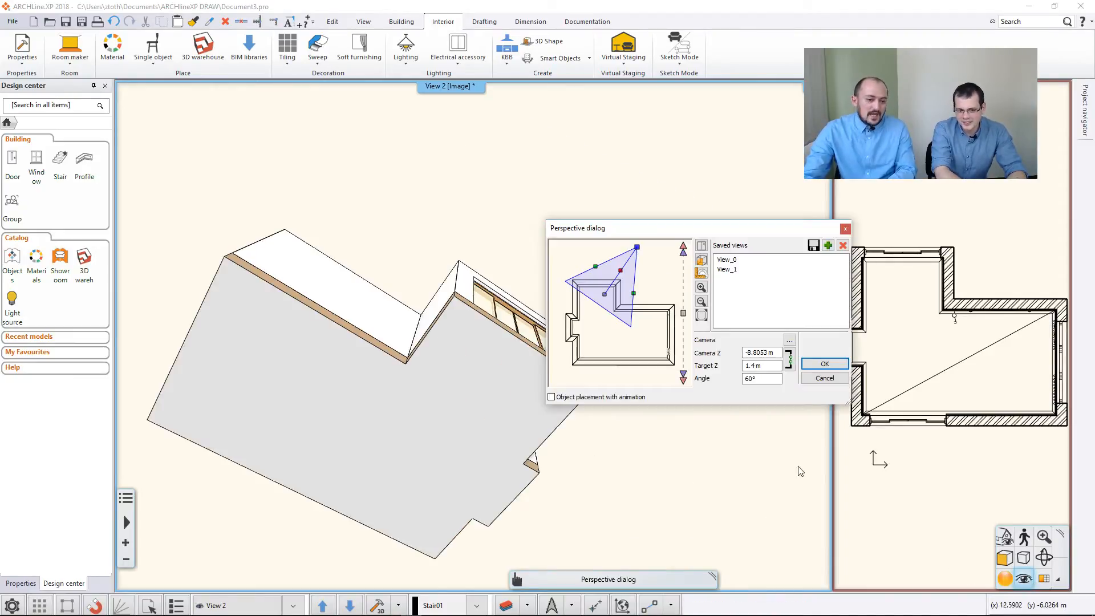
left_click(744, 260)
left_click(820, 363)
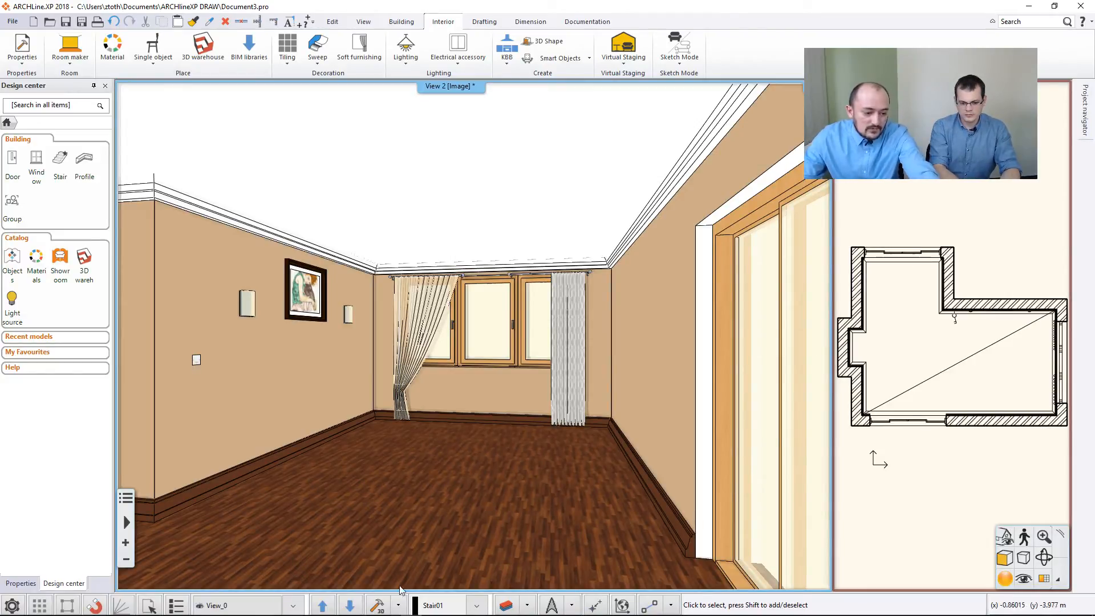
- Switch back and forth between the saved views View_1 and View_0, finishing on View_0
left_click(353, 606)
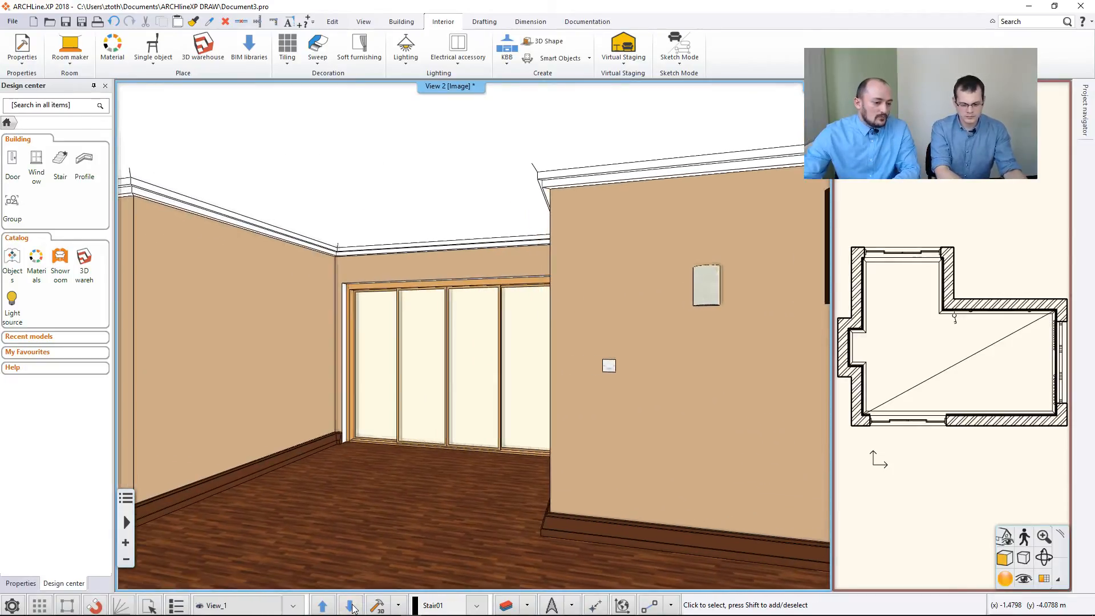
left_click(329, 609)
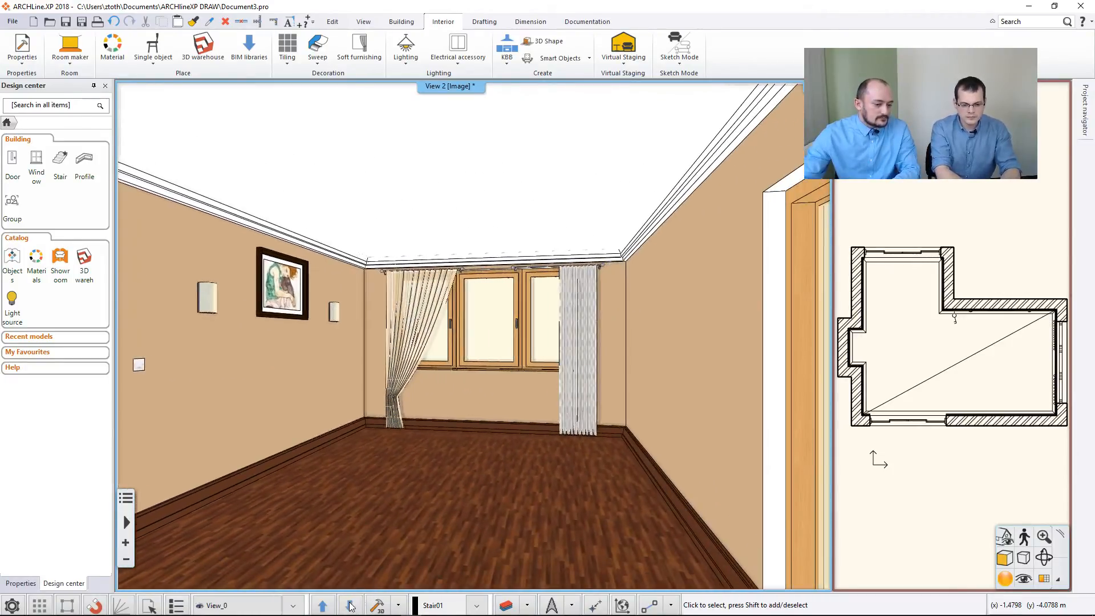
left_click(350, 607)
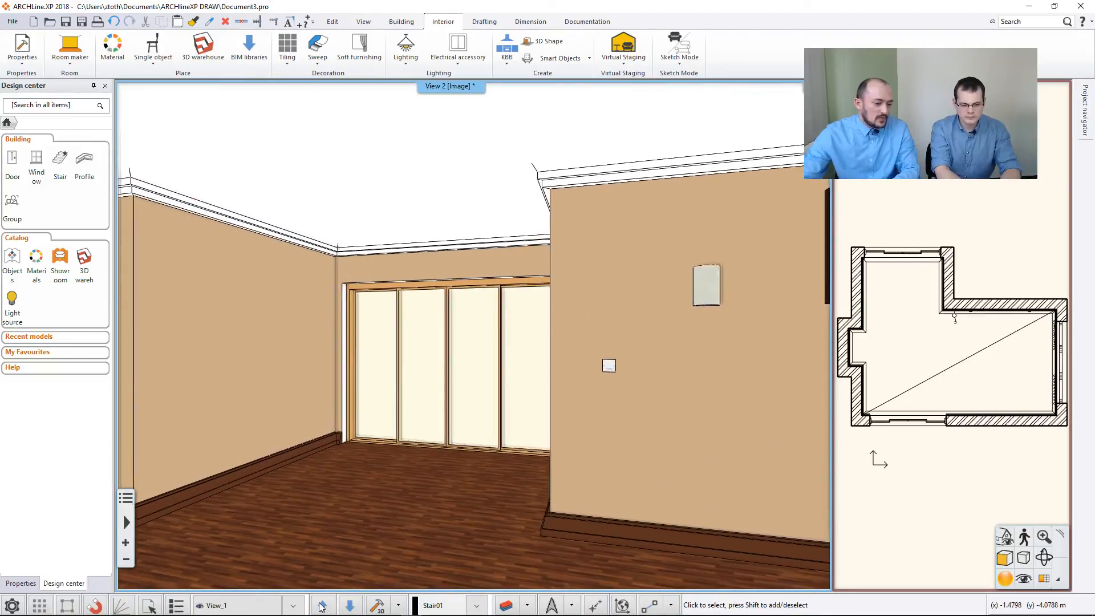
key("Page_Up")
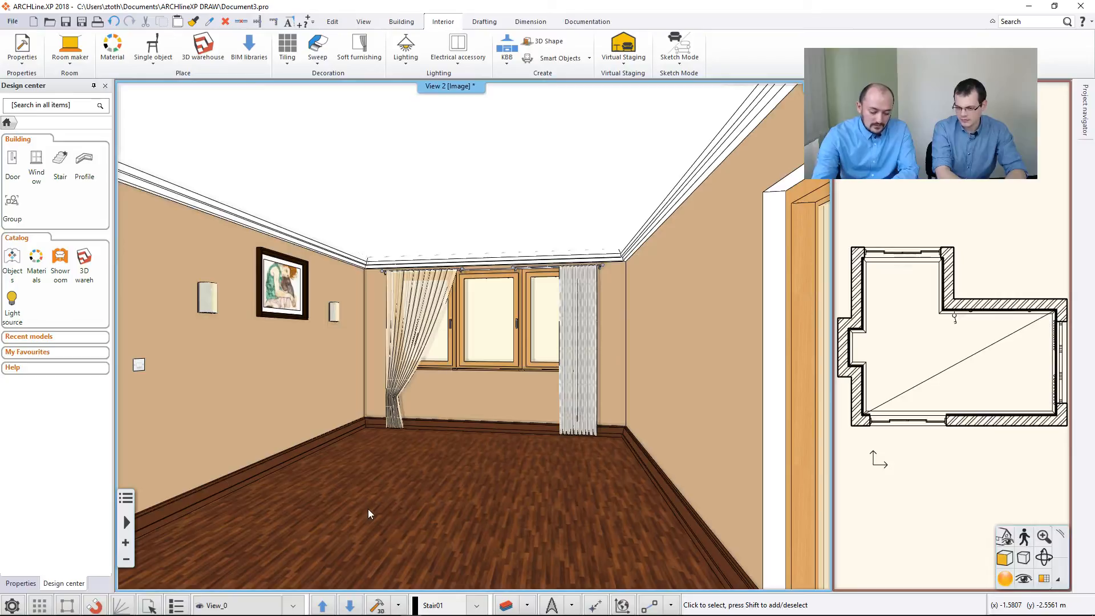
key("Page_Down")
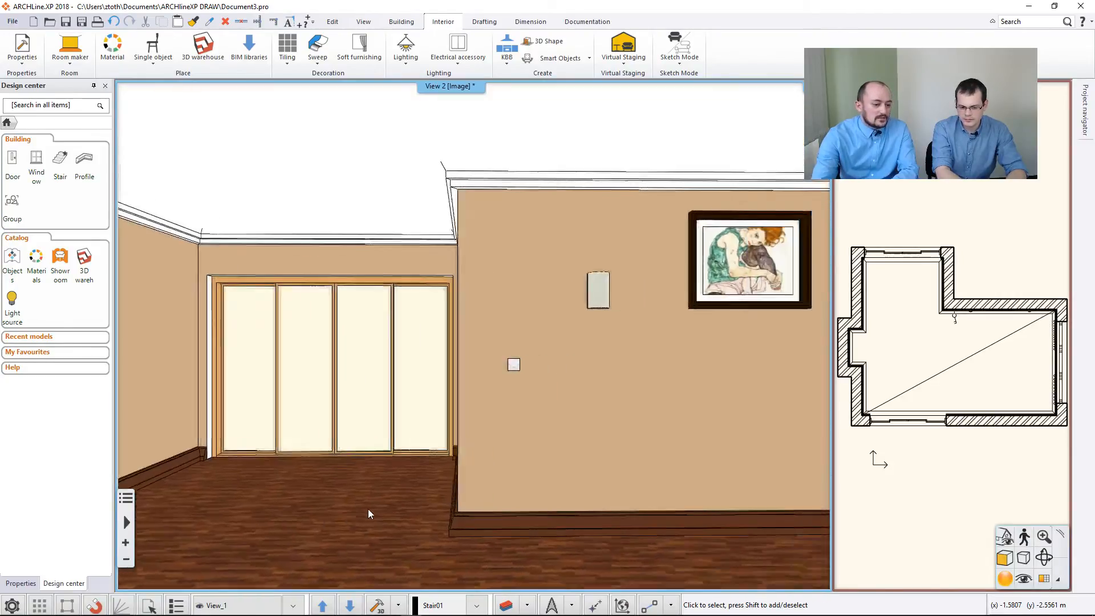
key("Page_Up")
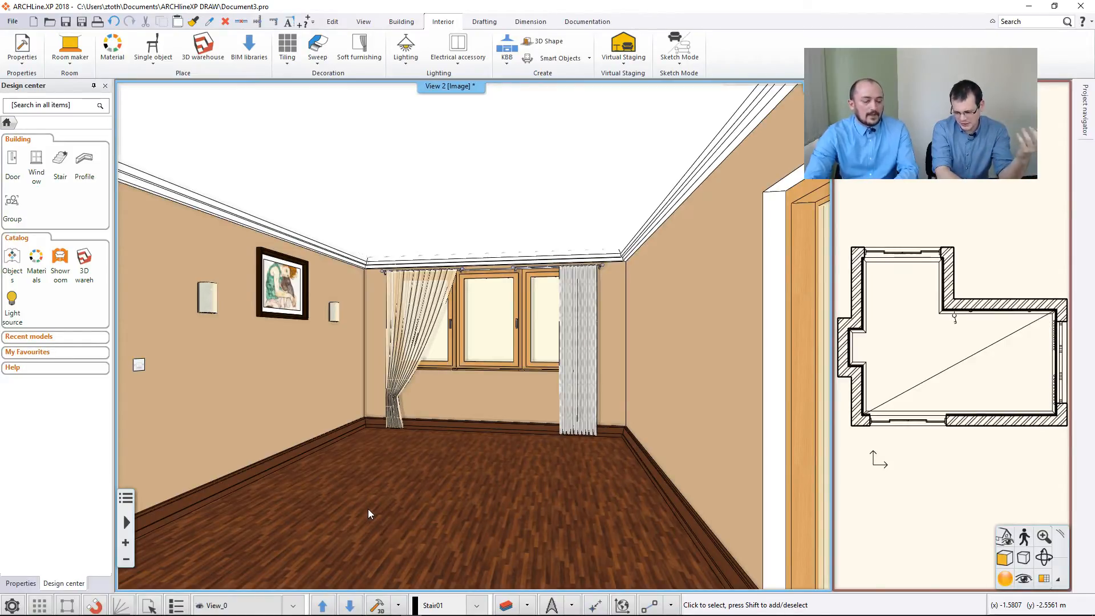
- Check the geographic location set in the project parameters
left_click(362, 22)
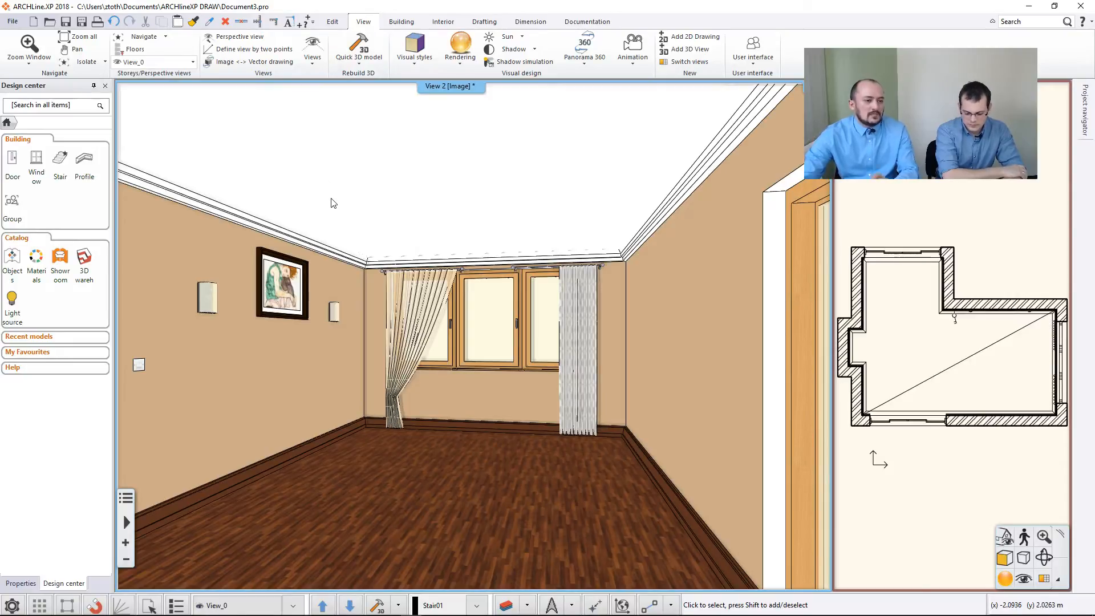
left_click(12, 23)
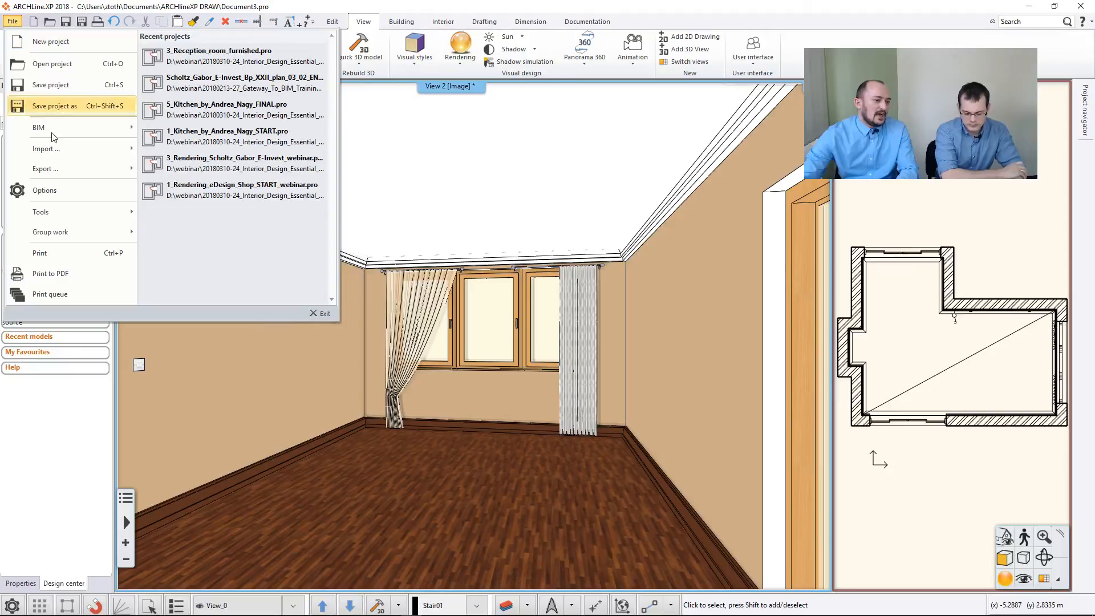
mouse_move(52, 128)
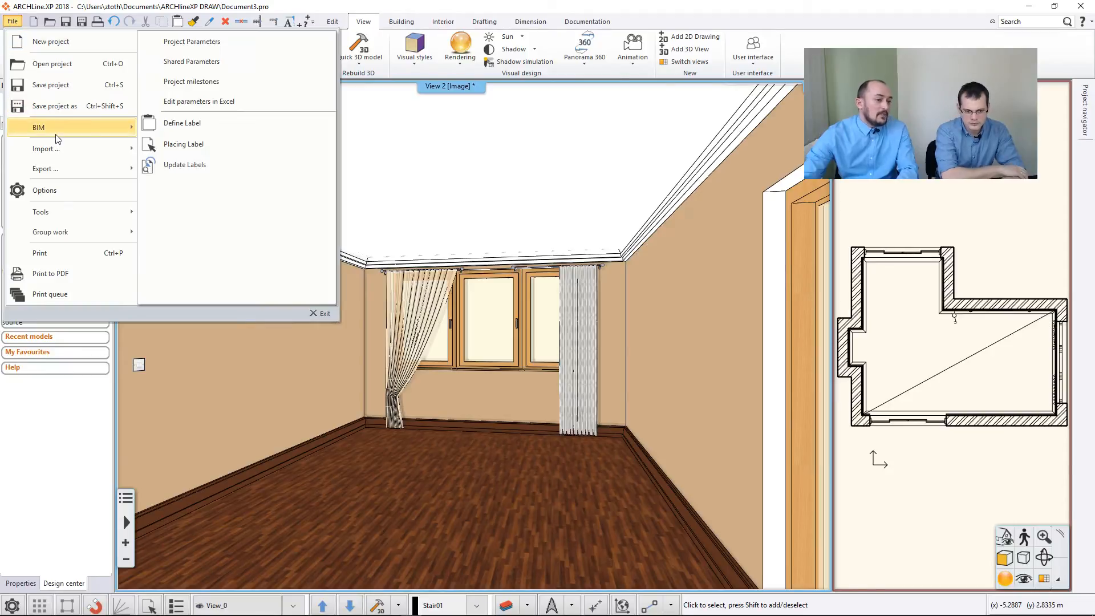
left_click(207, 43)
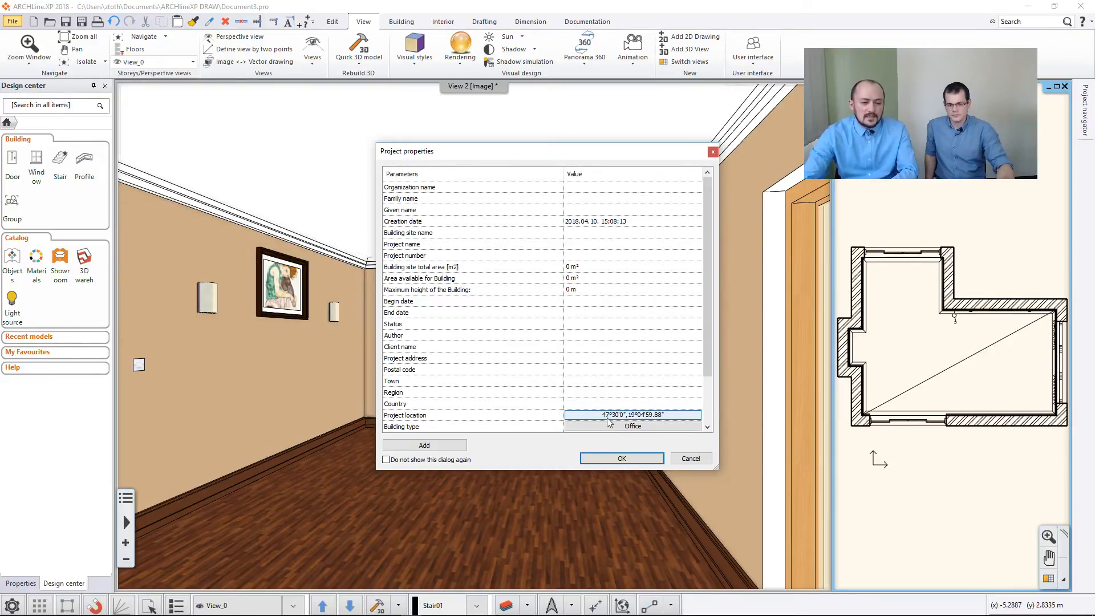
left_click(633, 458)
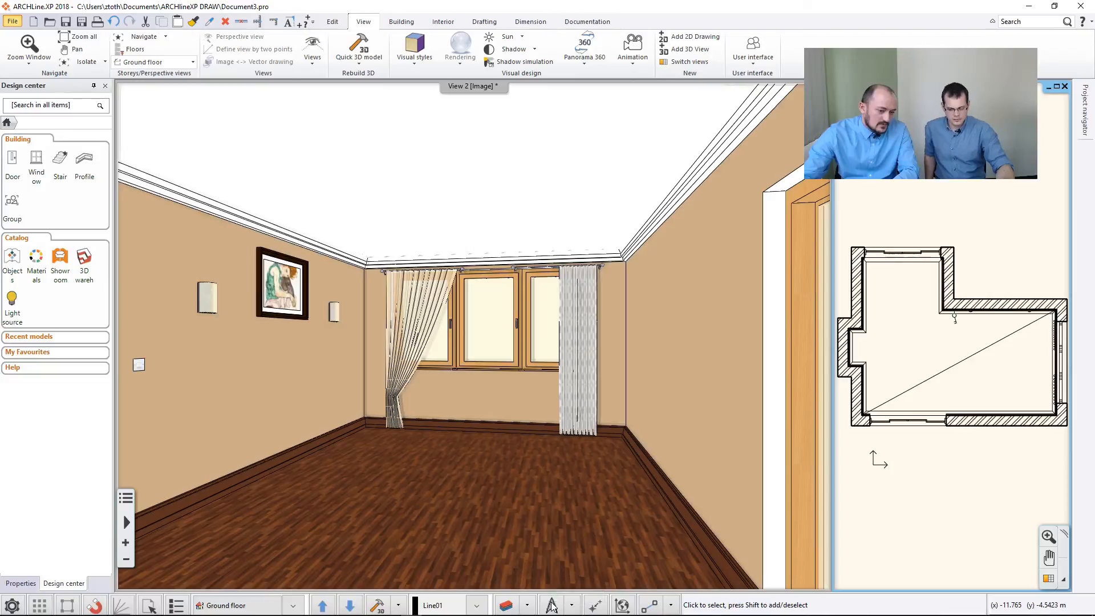
- Simulate the room's sun shadows for 24 December, and set the date to 12 June and the time to 08:30
left_click(504, 63)
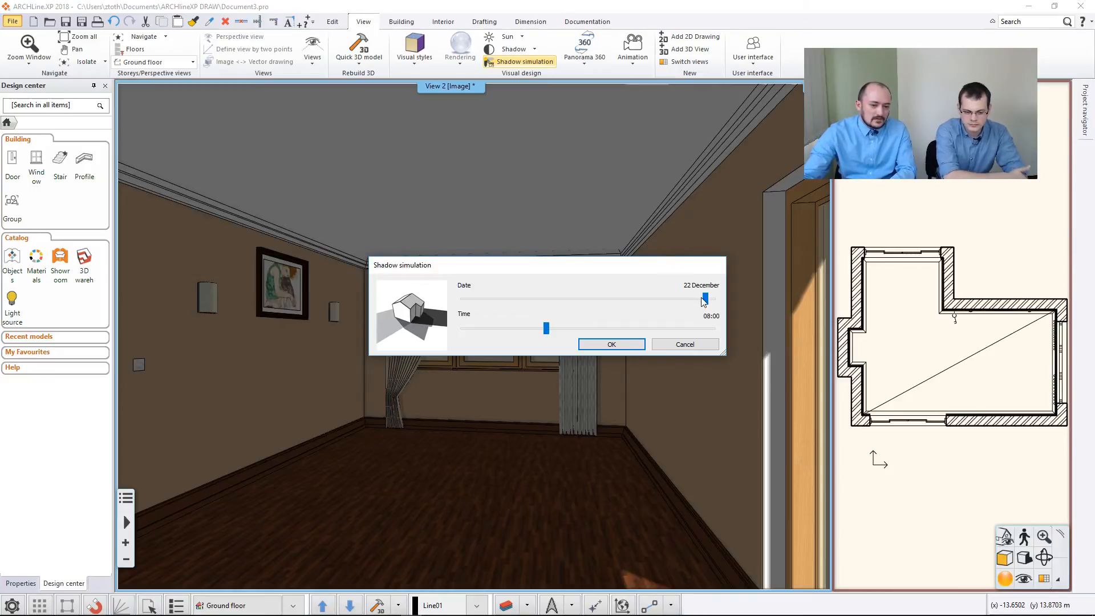
mouse_move(704, 298)
left_mouse_down()
mouse_move(516, 299)
mouse_move(708, 302)
left_mouse_up()
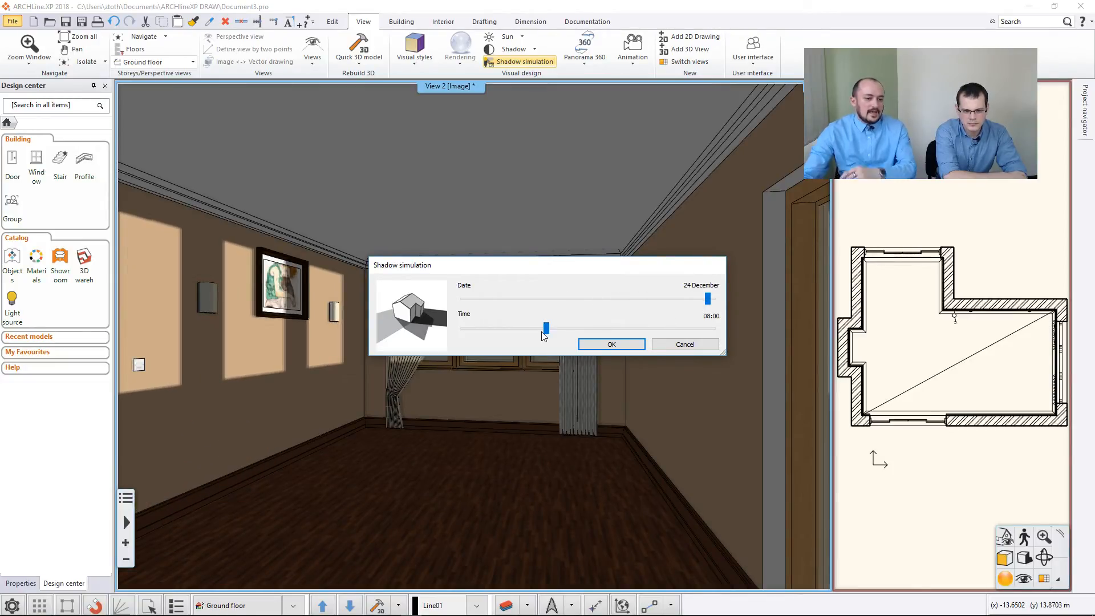
mouse_move(543, 334)
left_mouse_down()
mouse_move(511, 328)
mouse_move(575, 330)
mouse_move(554, 328)
mouse_move(564, 328)
left_mouse_up()
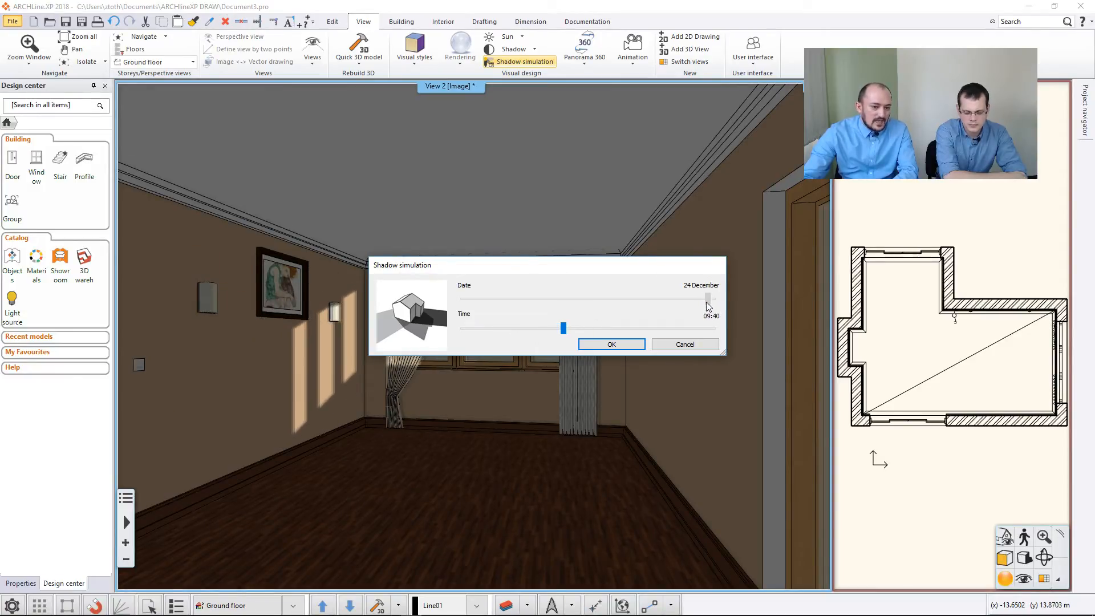
left_click_drag(707, 307, 551, 328)
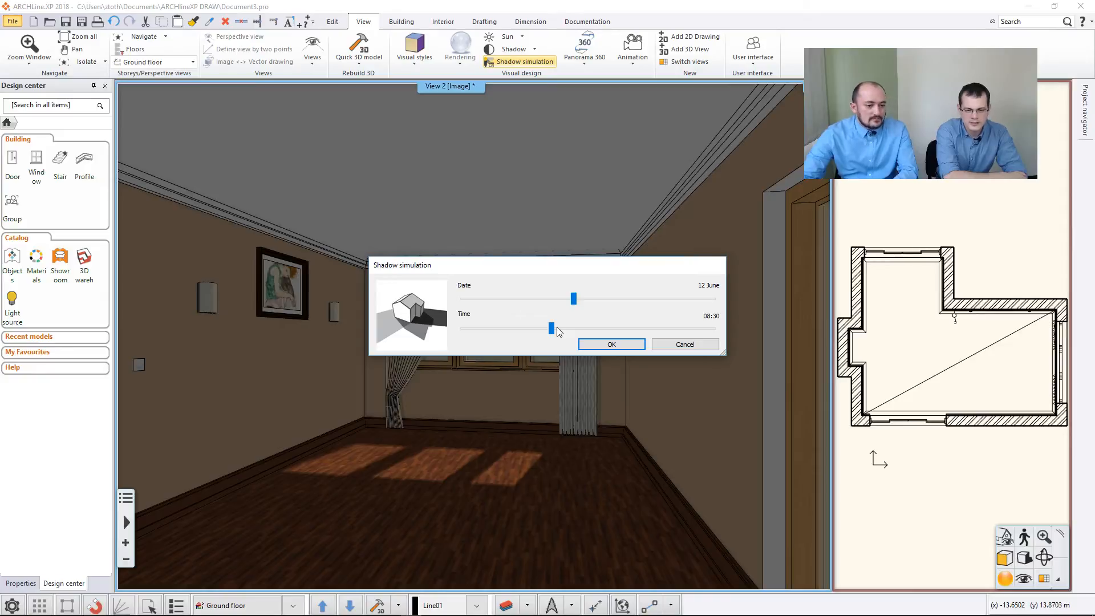
left_click(603, 345)
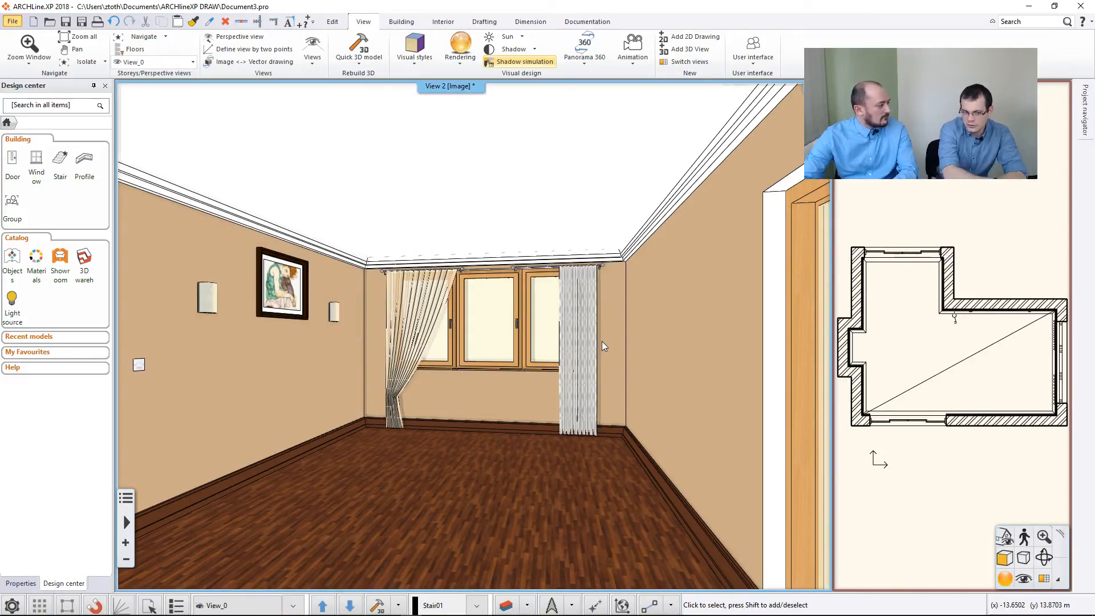
- Display the simulated sun shadows in the interior view and turn them off again
left_click(1005, 558)
left_click(974, 510)
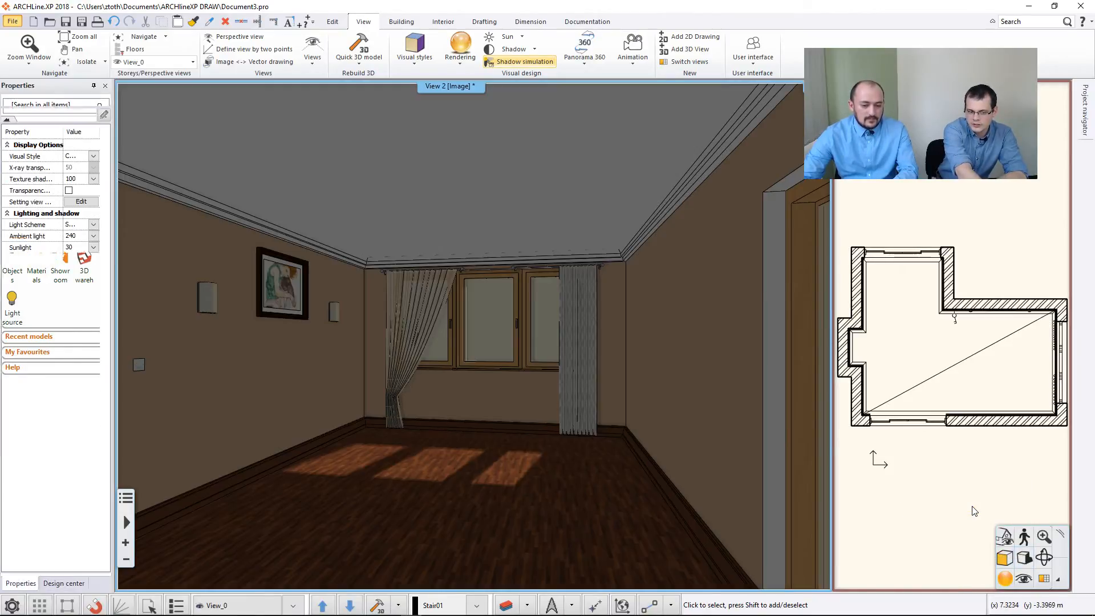
left_click(1008, 559)
left_click(999, 511)
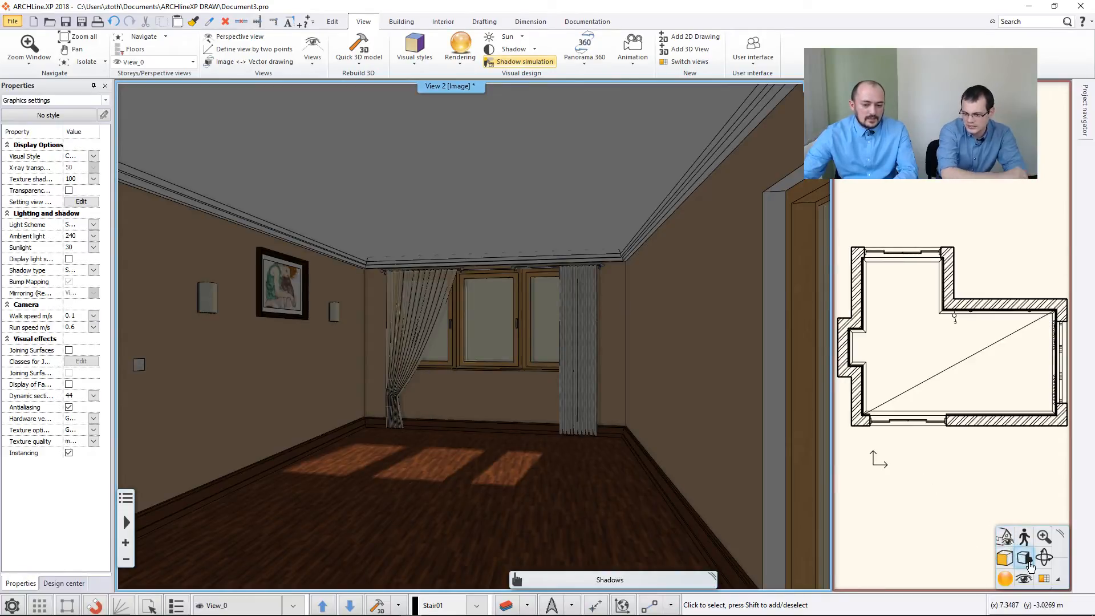
left_click(1008, 559)
left_click(982, 489)
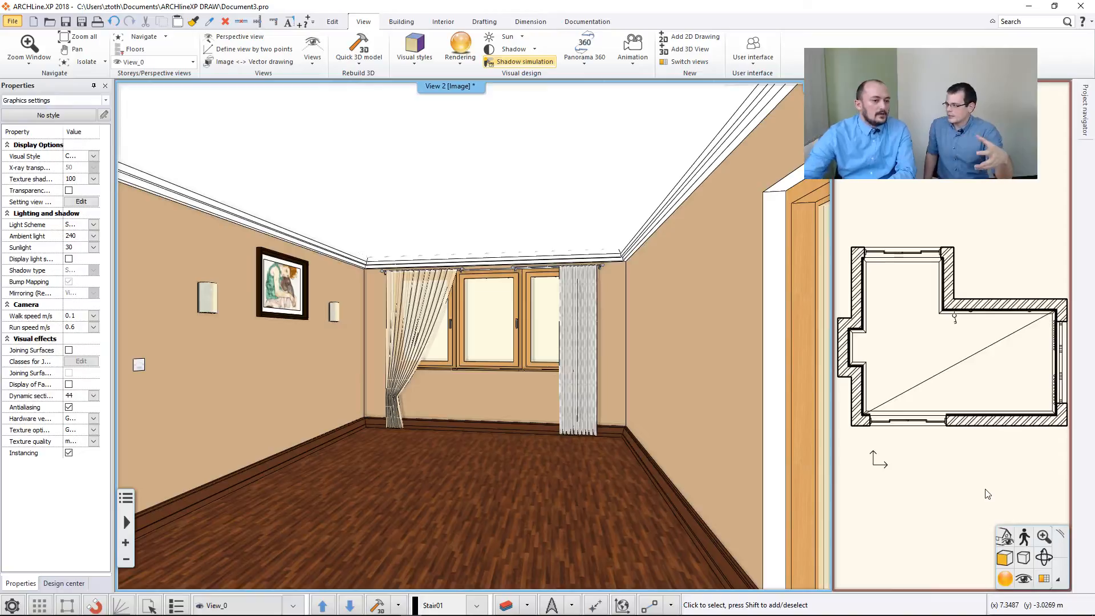
- Look over the brands offered in the Showroom BIM library and close it
left_click(443, 22)
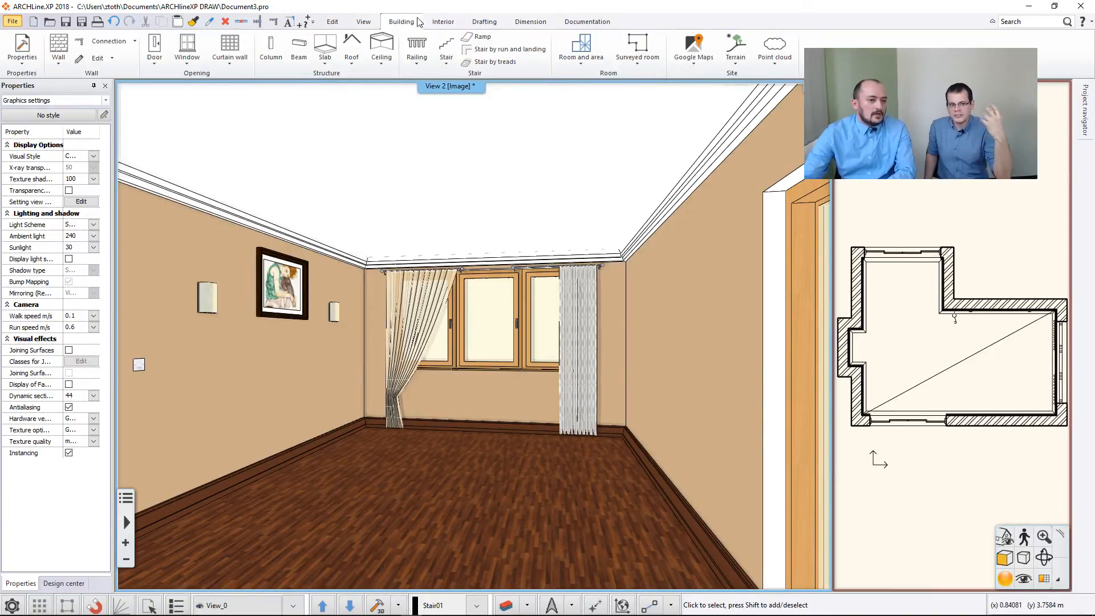
left_click(249, 48)
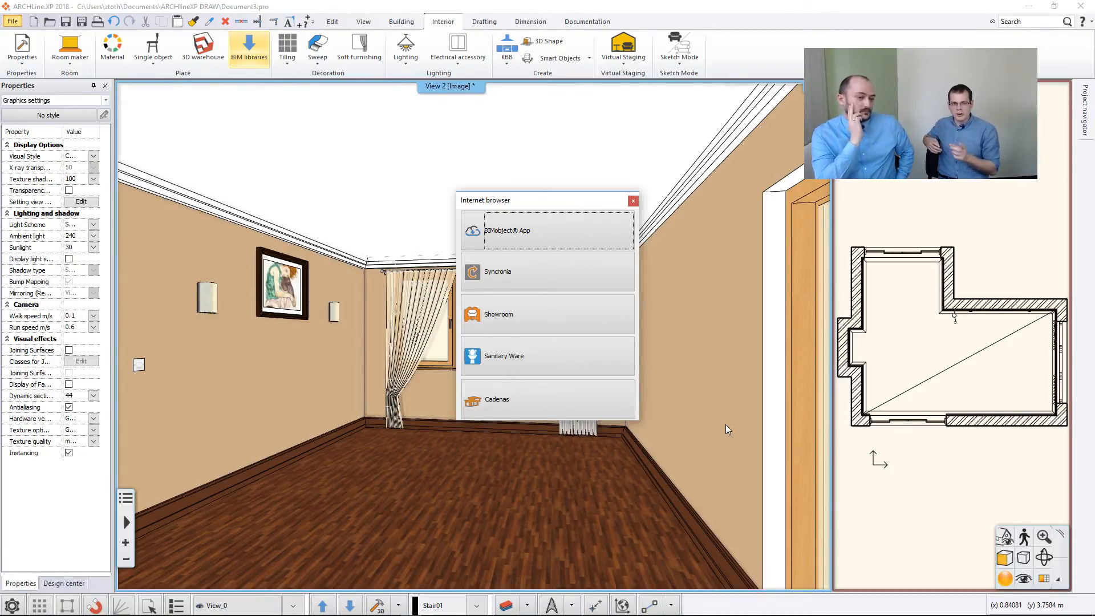
left_click(593, 320)
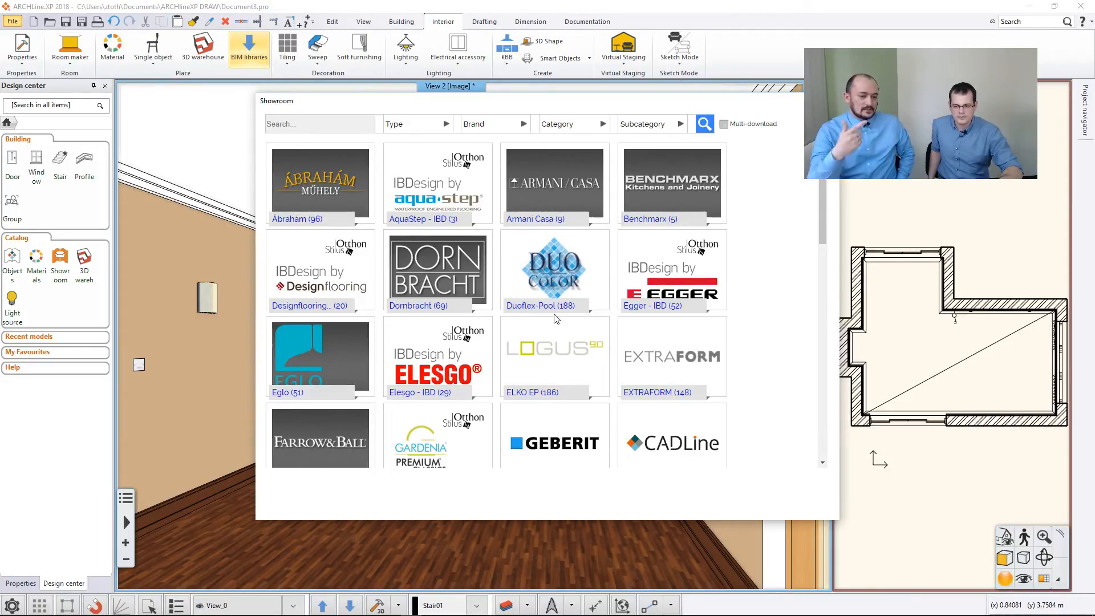
left_click(828, 101)
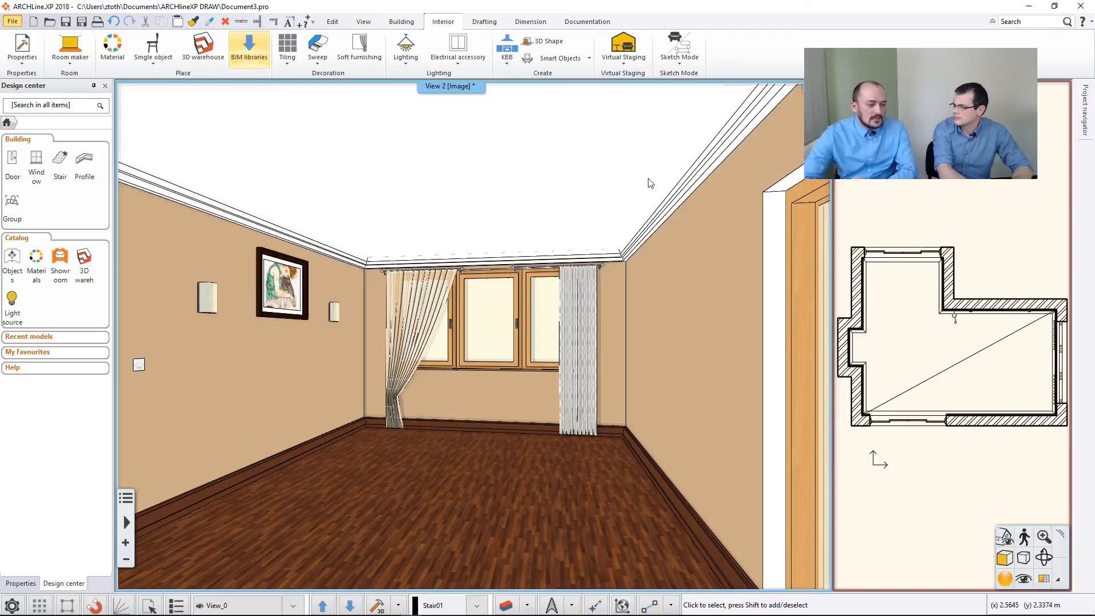
- Search the 3D Warehouse for "armchair" models
left_click(201, 50)
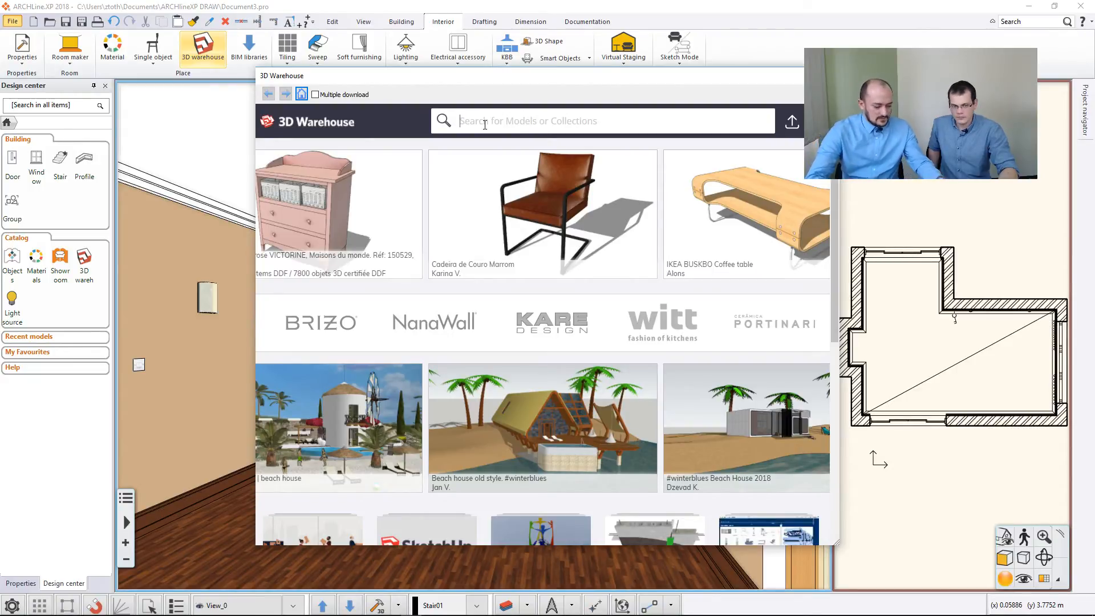
left_click(485, 124)
type("arm")
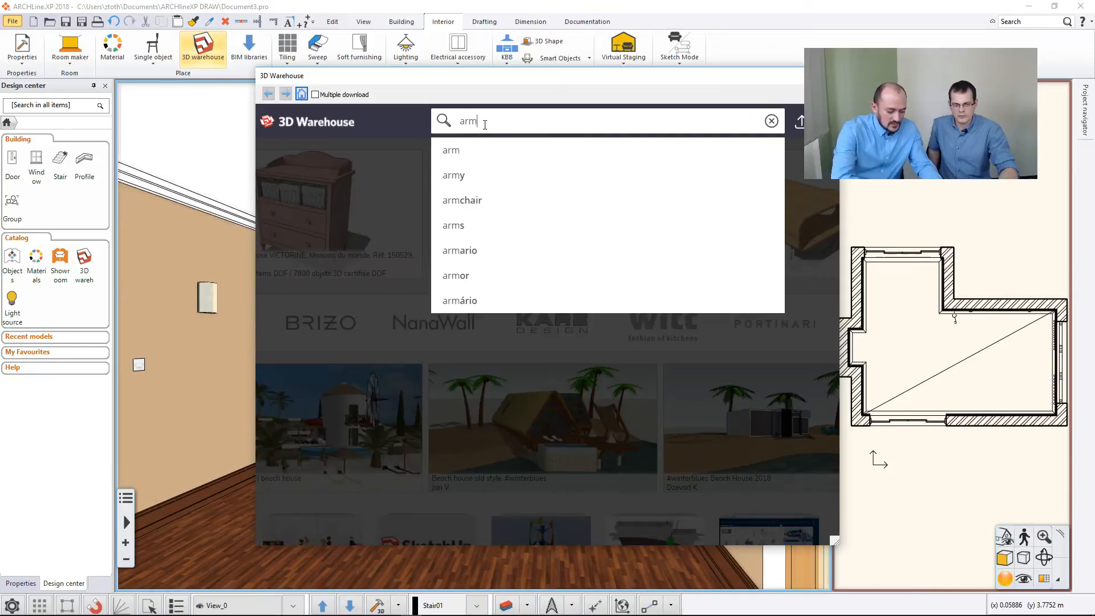
type("chair")
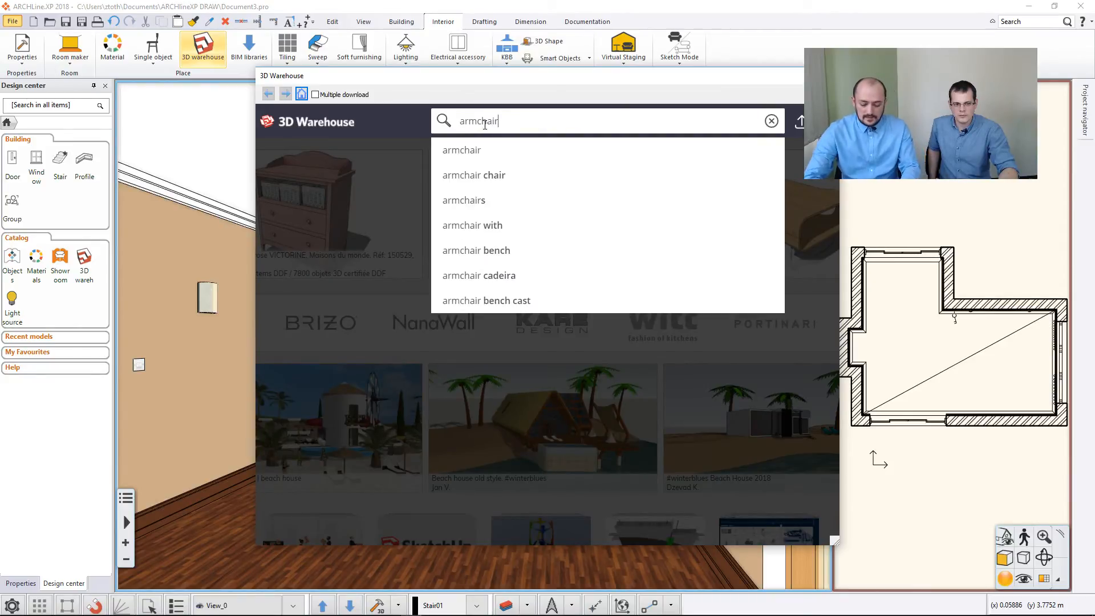
key("Return")
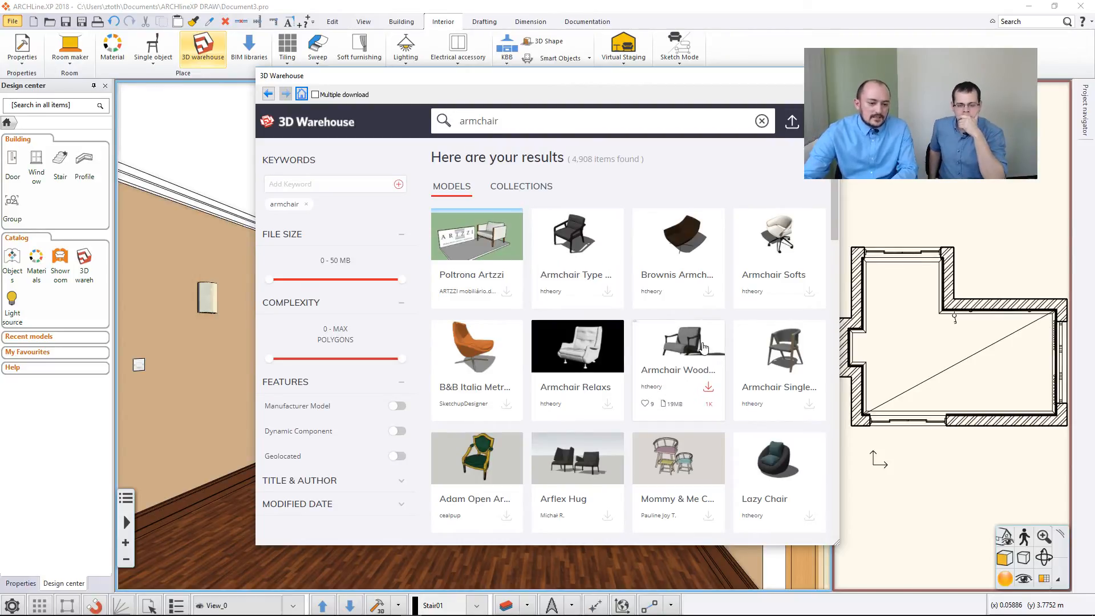
- Choose the B&B Italia Metropolitan Armchair from the search results and download it as a SketchUp 2018 model
left_click(692, 339)
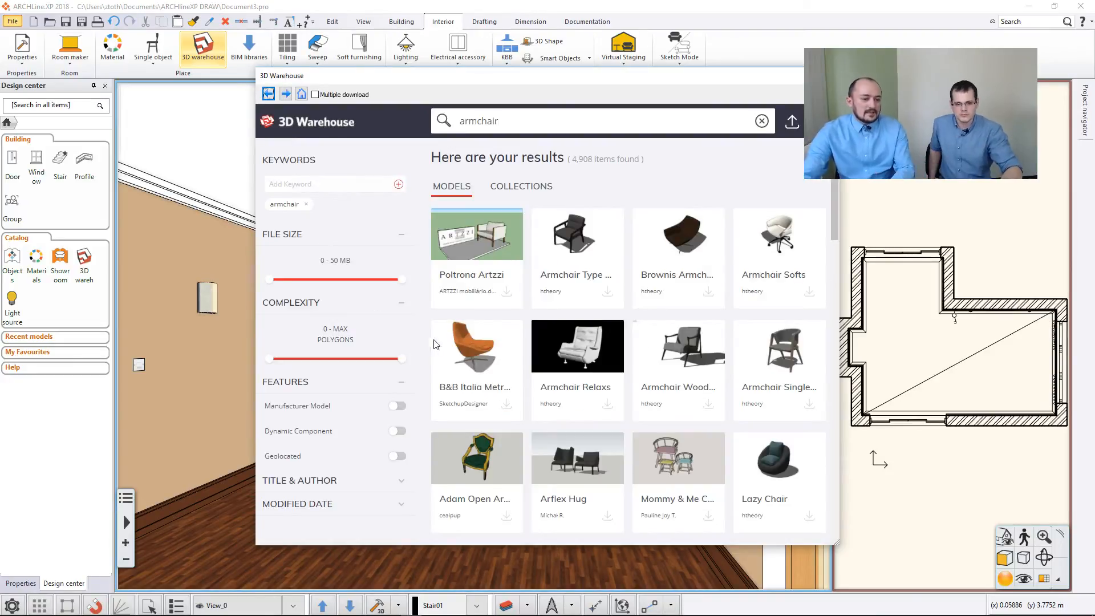
left_click(474, 341)
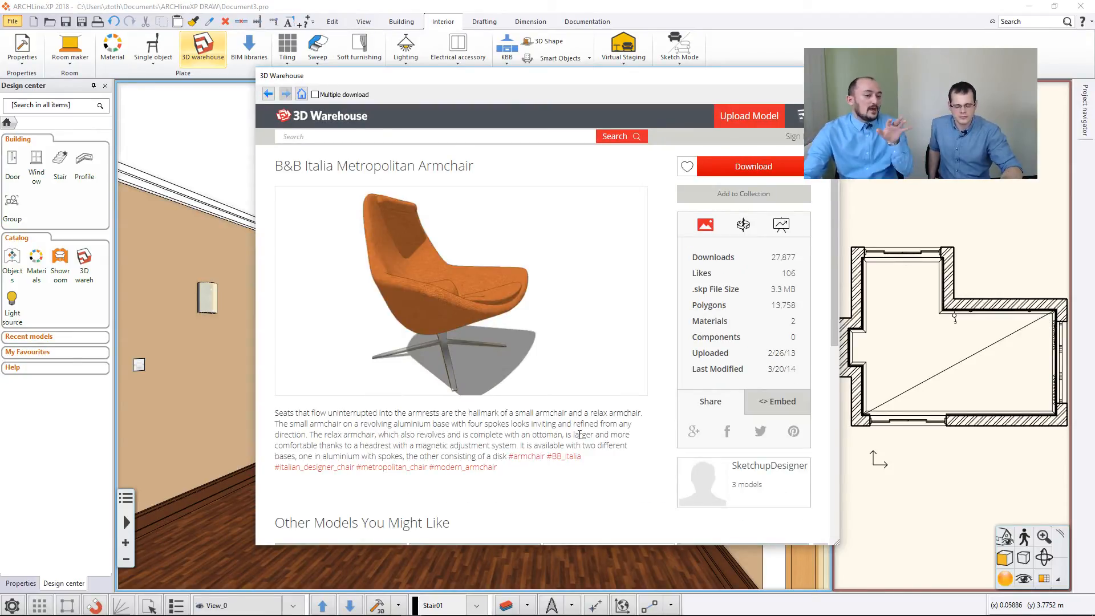
left_click(753, 166)
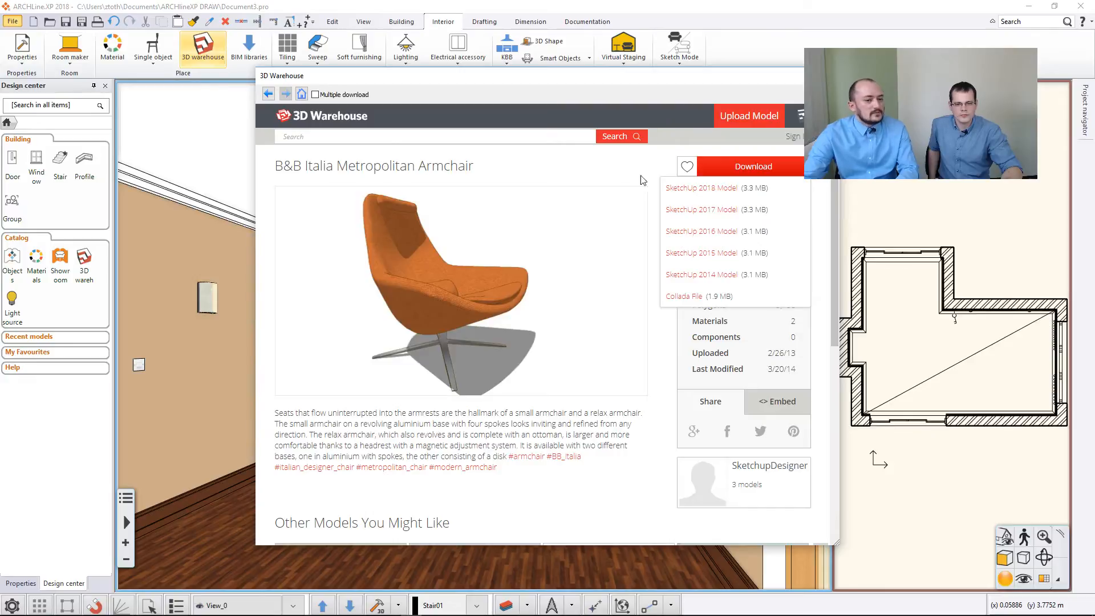
left_click(687, 197)
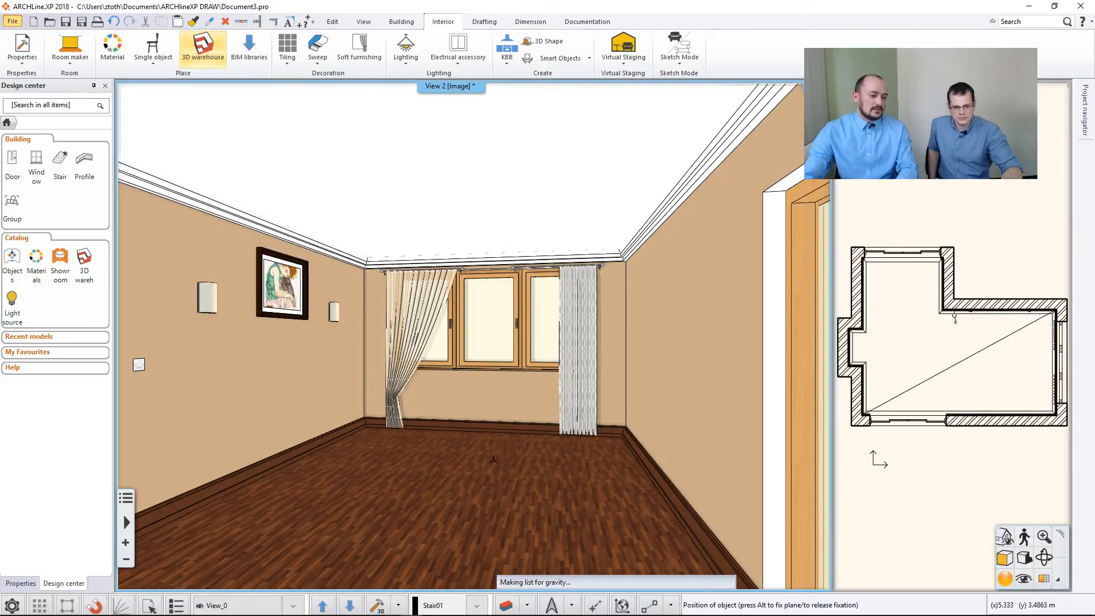
- Place three armchairs on the floor: one by the picture wall, one near the window, and one turned 180° by the opposite wall
left_click(292, 471)
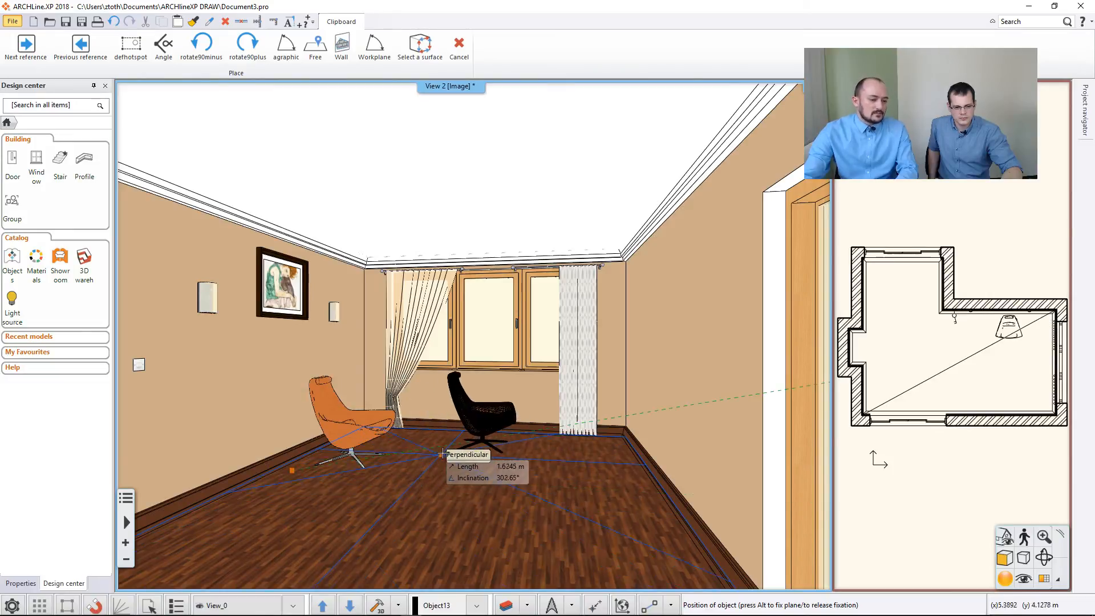
left_click(458, 448)
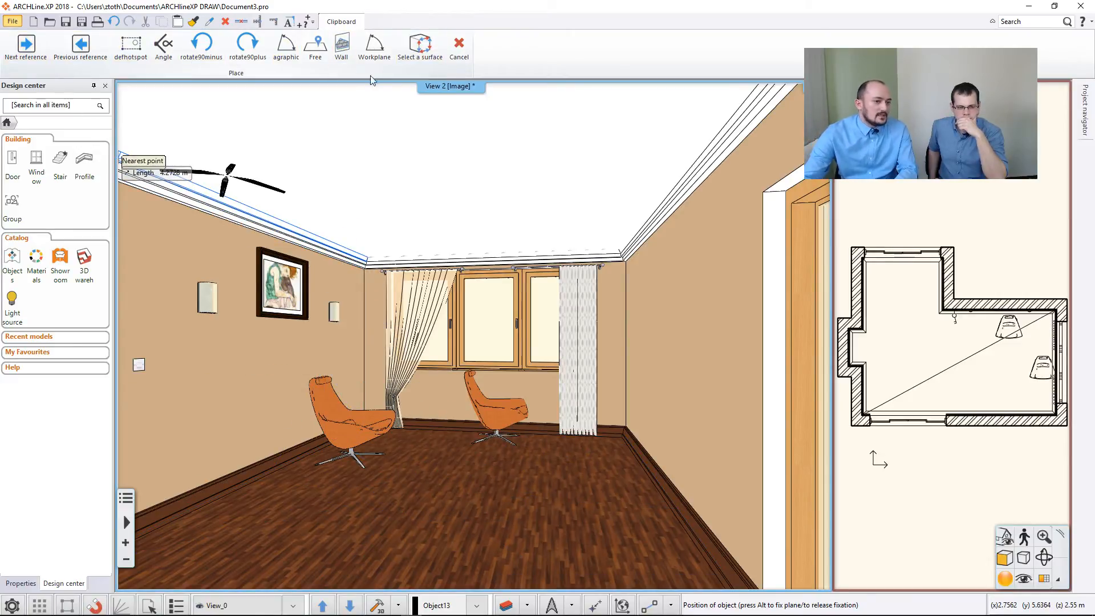
left_click(251, 51)
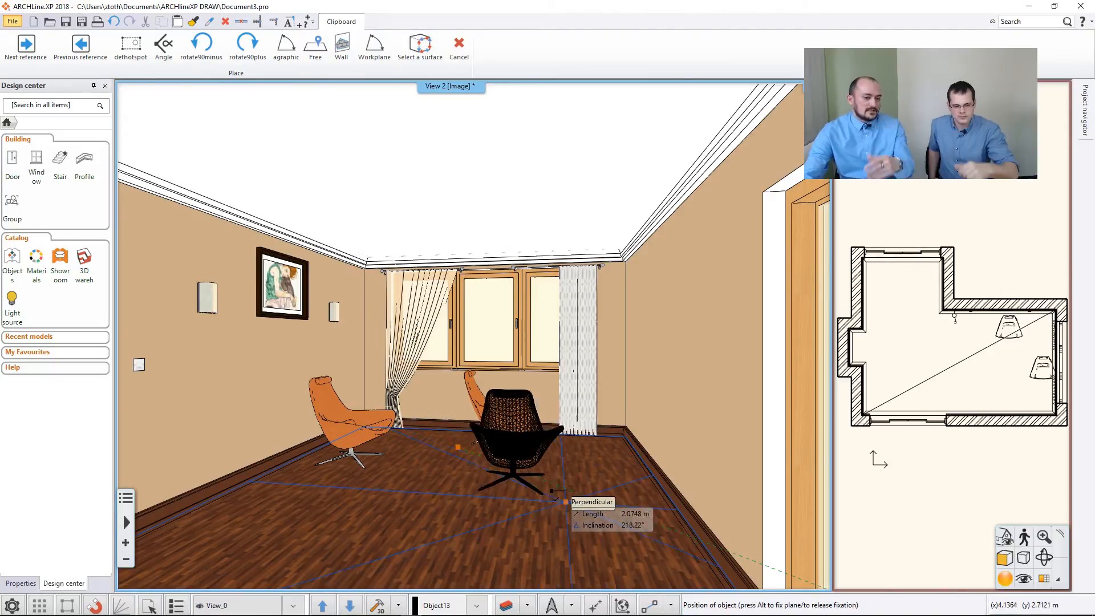
left_click(248, 52)
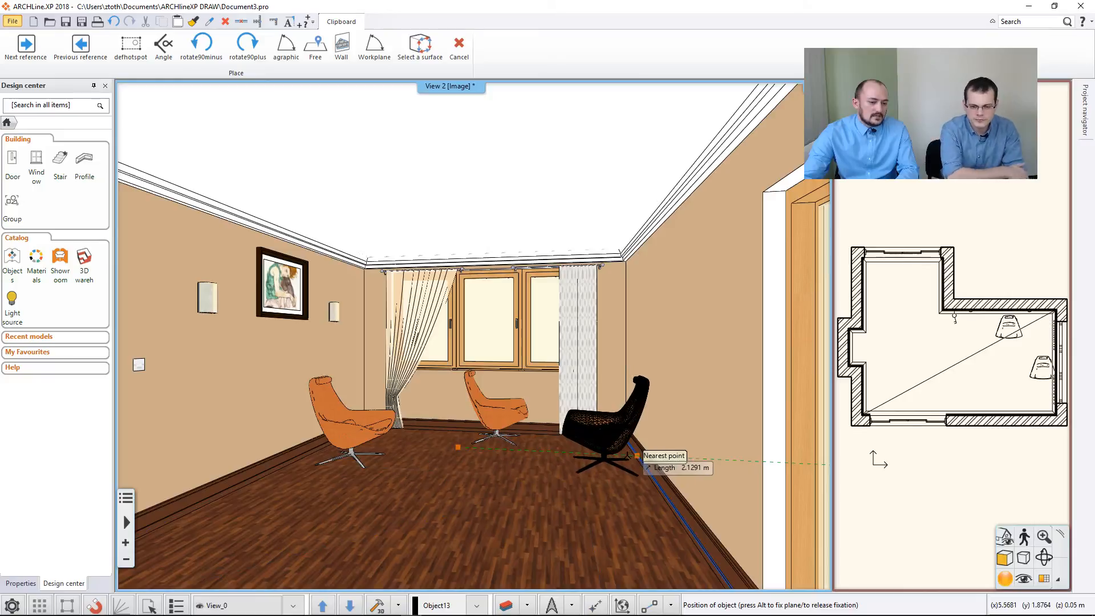
left_click(637, 456)
key("Escape")
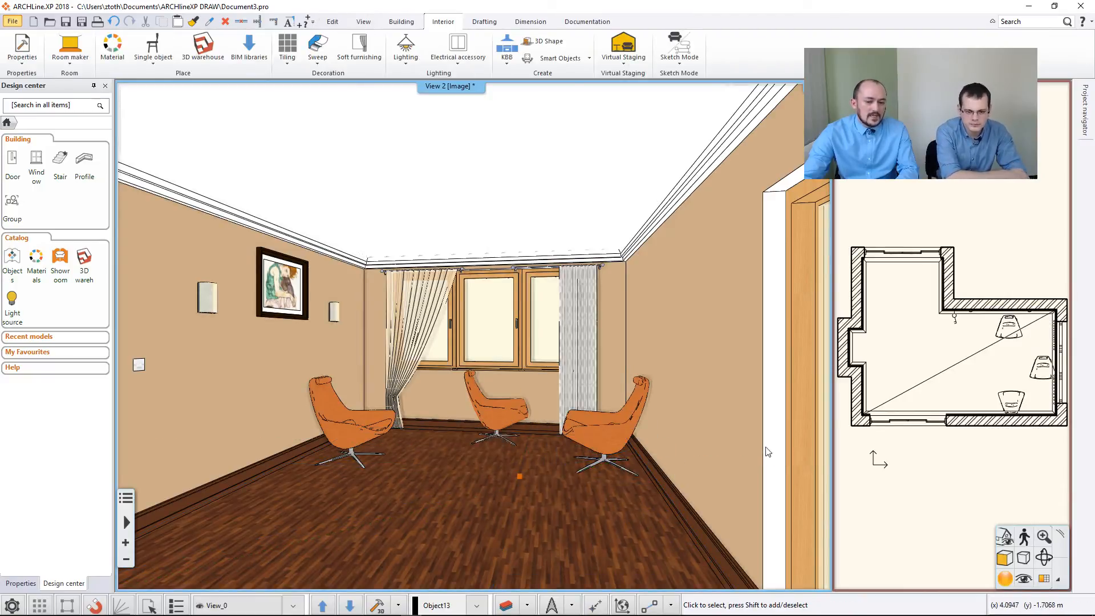
- Rotate the armchair by the window 90° clockwise in the enlarged ground floor plan so that it faces into the room
left_click(496, 415)
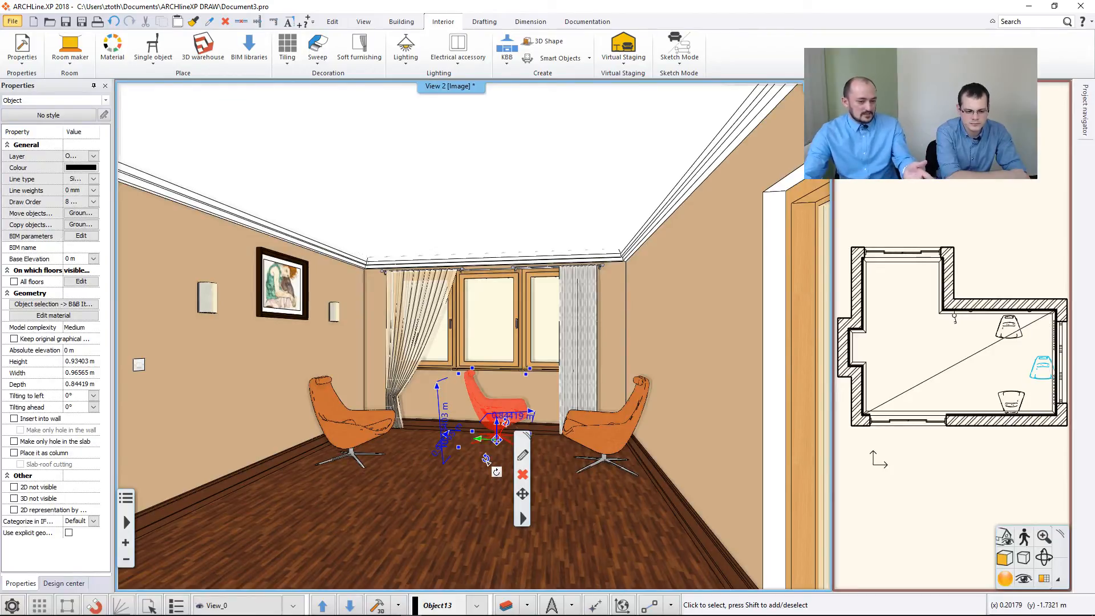
key("Escape")
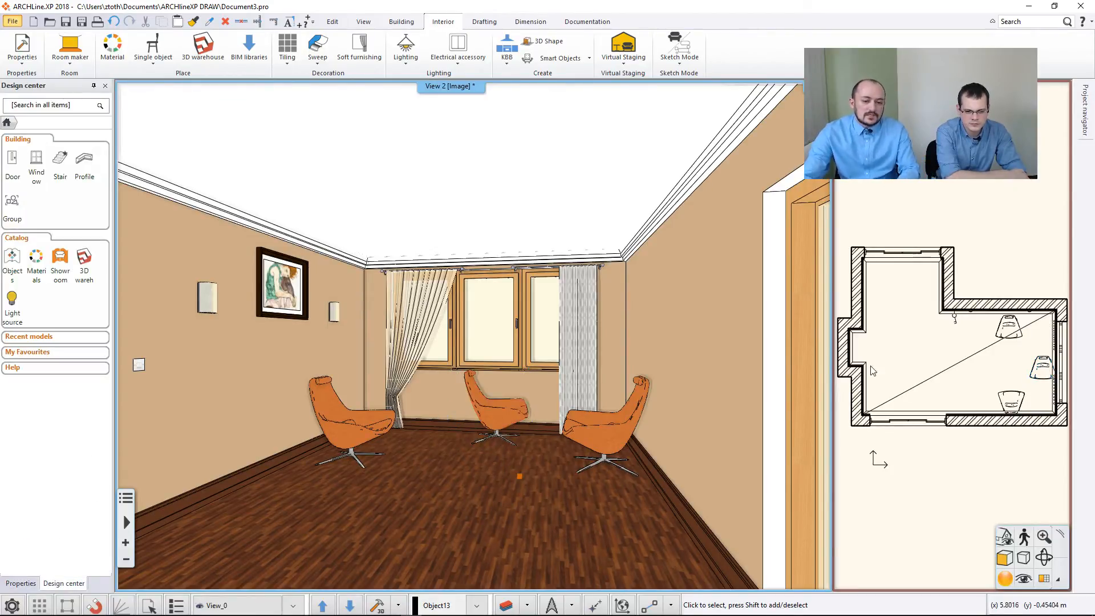
left_click(908, 340)
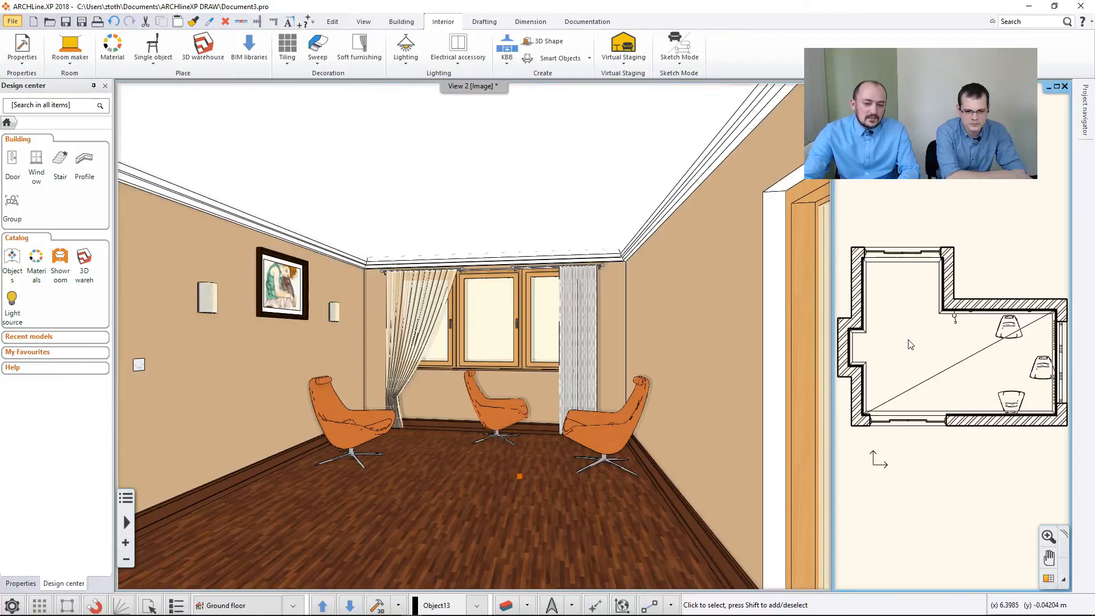
left_click(1048, 578)
scroll(627, 354, "up", 2)
left_click(626, 355)
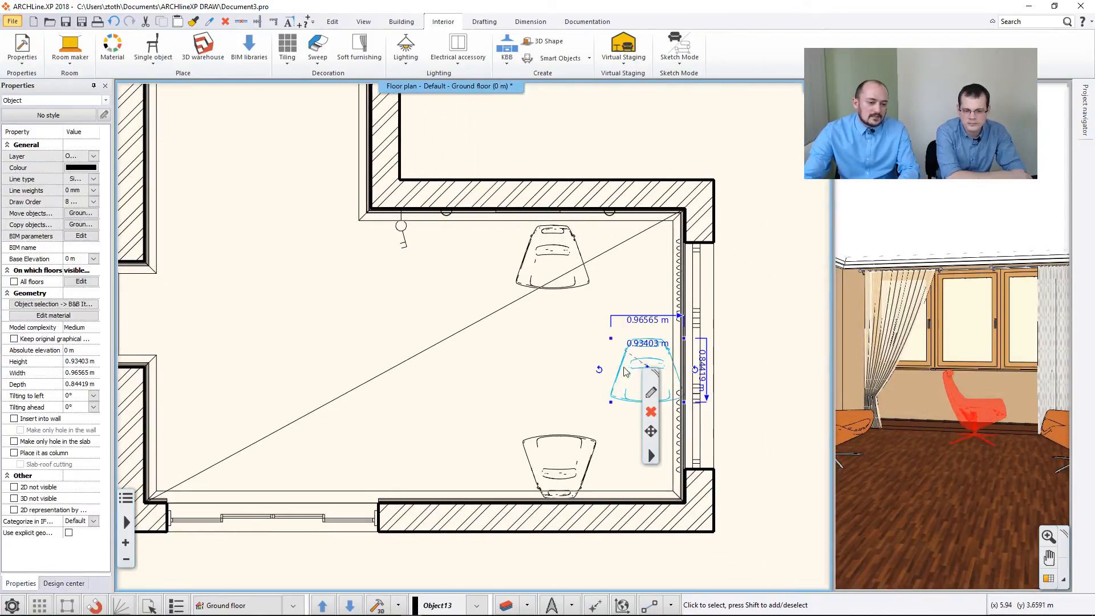
mouse_move(600, 371)
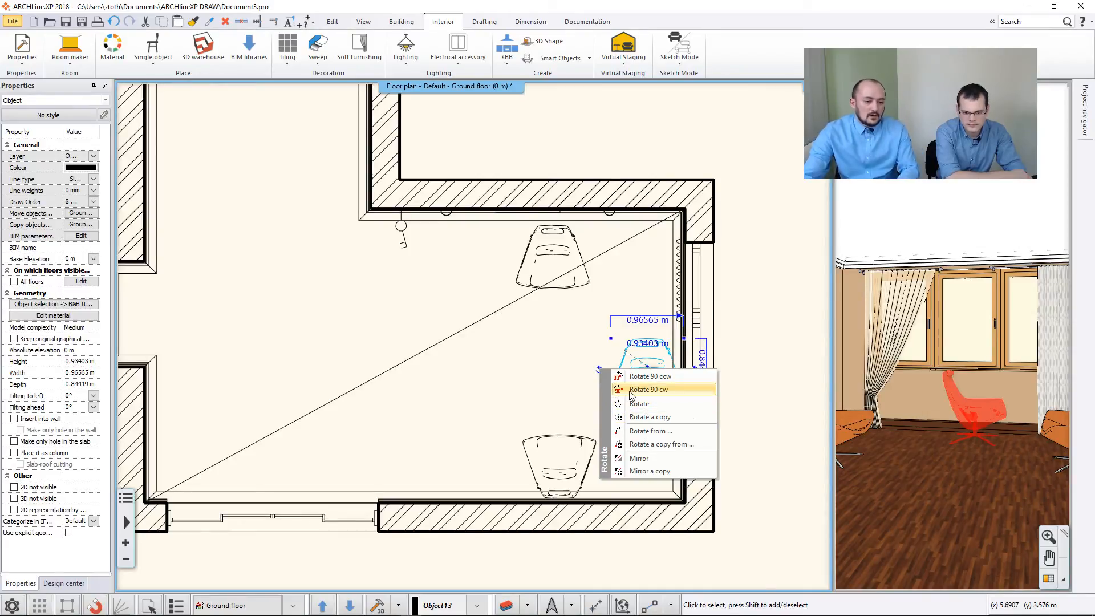
left_click(626, 406)
scroll(583, 322, "up", 2)
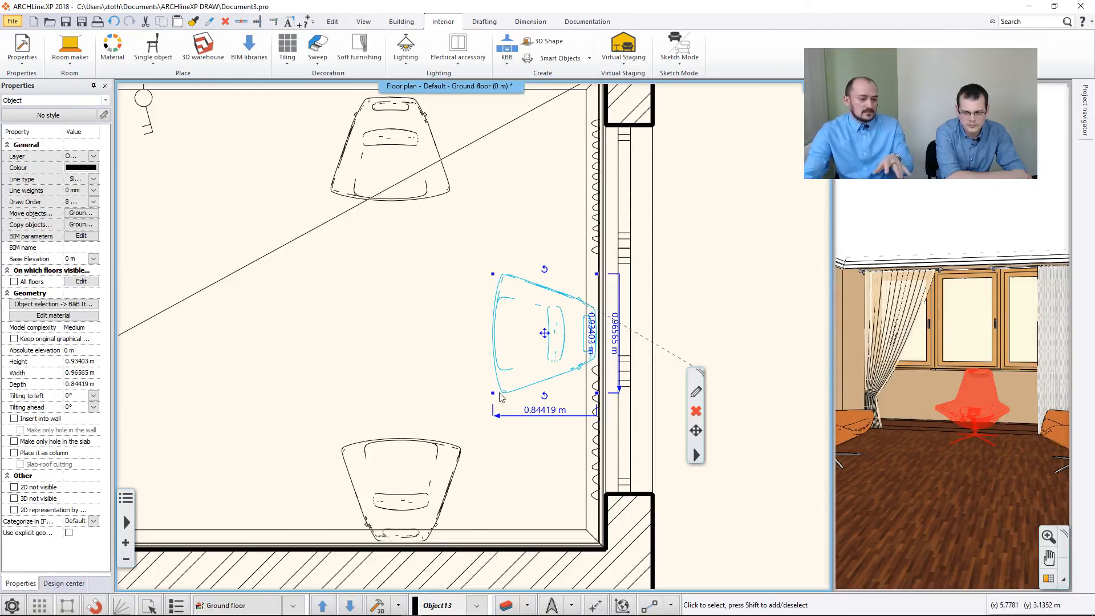
- Move the window armchair slightly away from the curtains into the room on the floor plan and deselect it
right_click(557, 343)
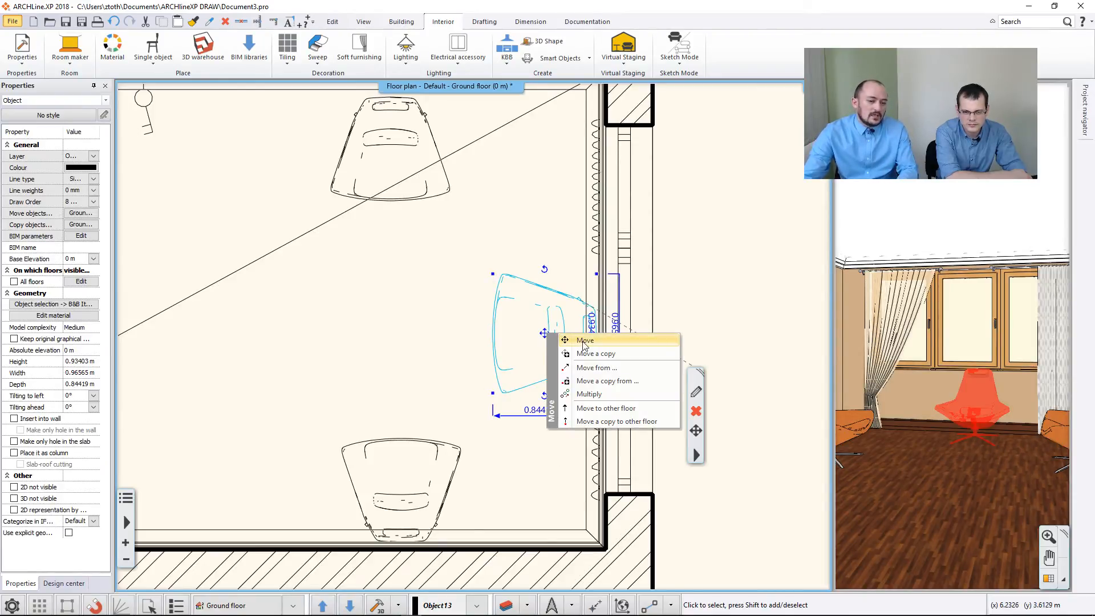
left_click(571, 341)
left_click(524, 318)
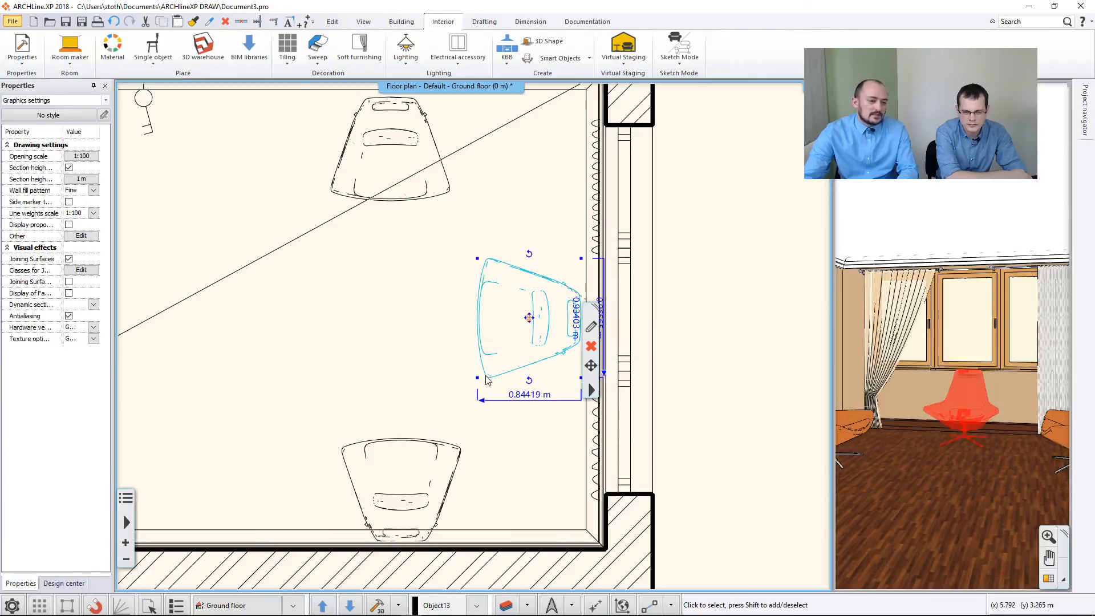
left_click(383, 338)
left_click(404, 339)
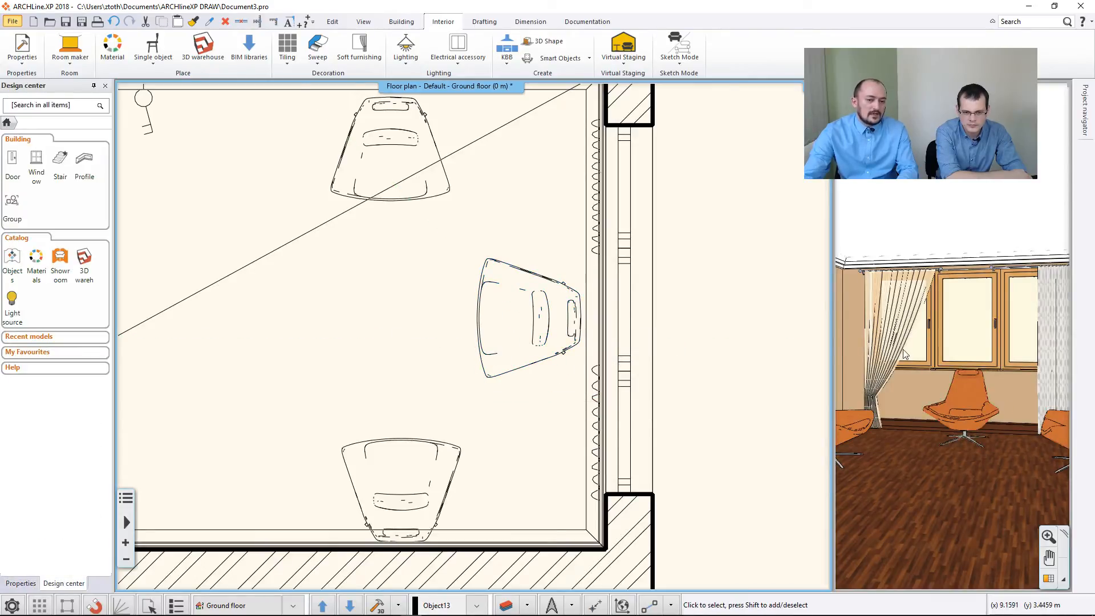
- Maximize the View 2 interior perspective to show the whole armchair arrangement
left_click(937, 340)
key("F3")
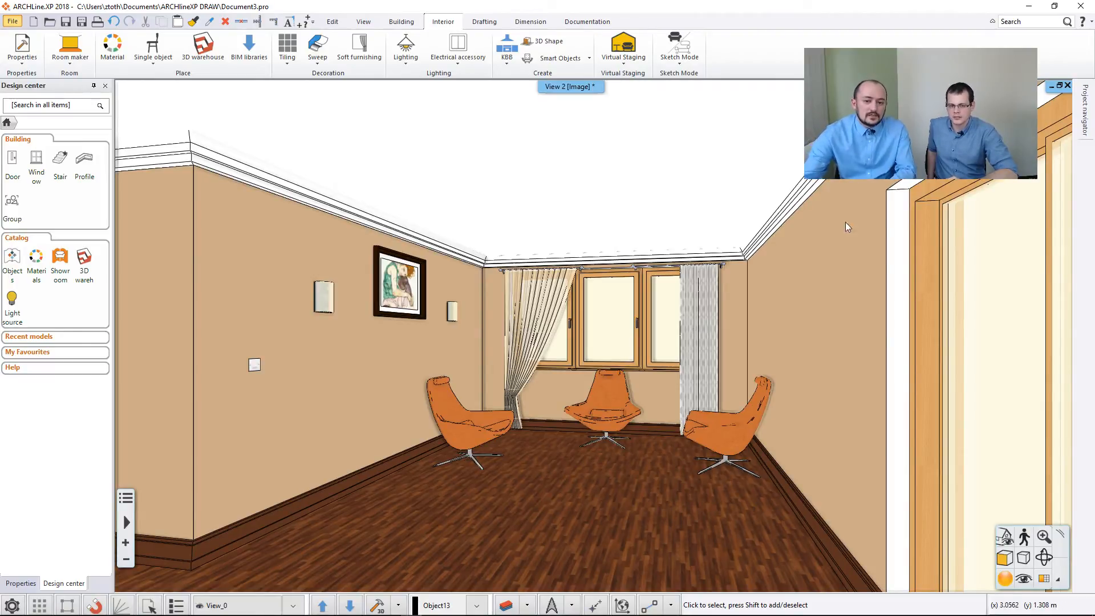
left_click(1060, 85)
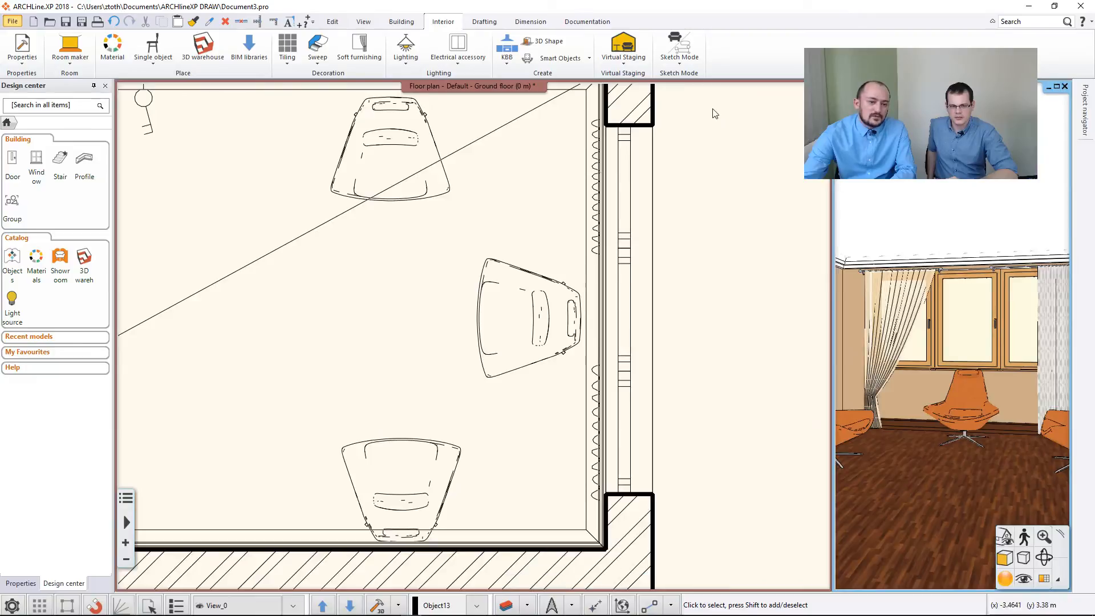
left_click(1057, 87)
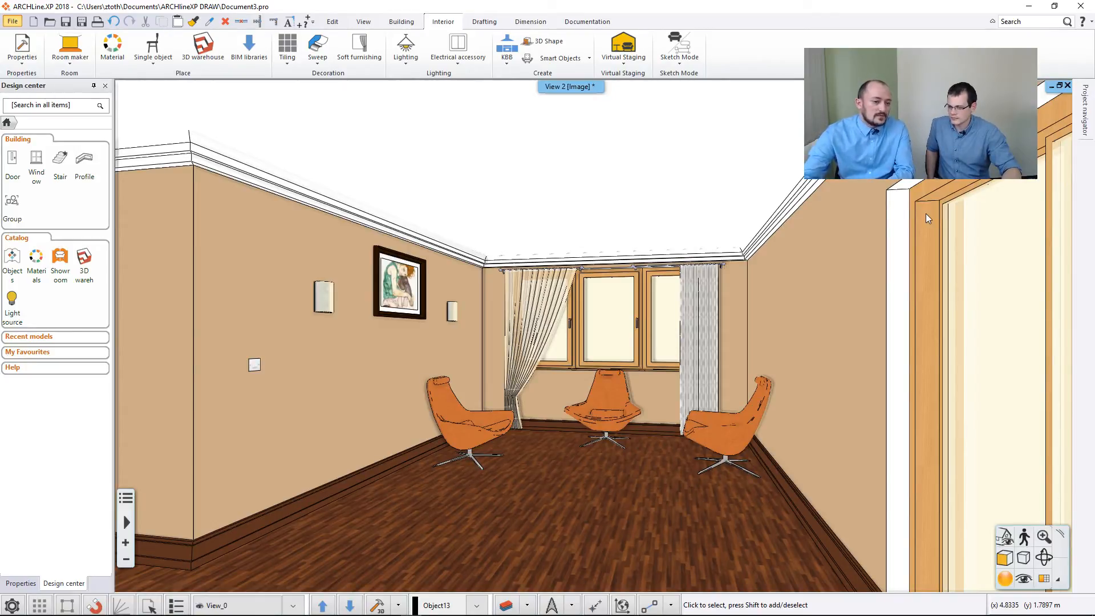
- Search the 3D Warehouse for "coffee table" models
left_click(203, 45)
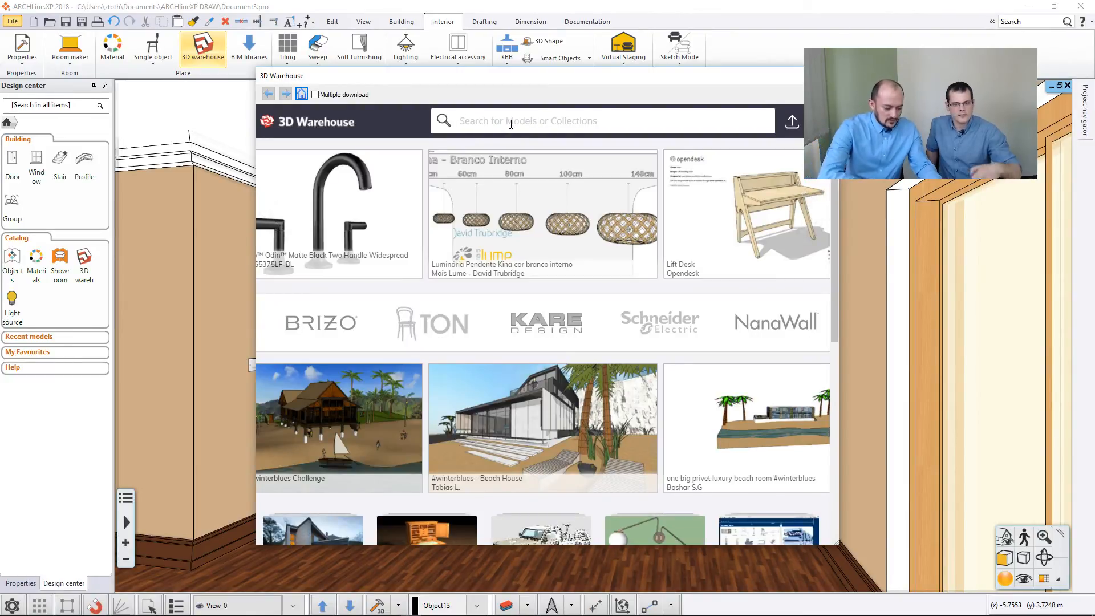
type("coffee tabk")
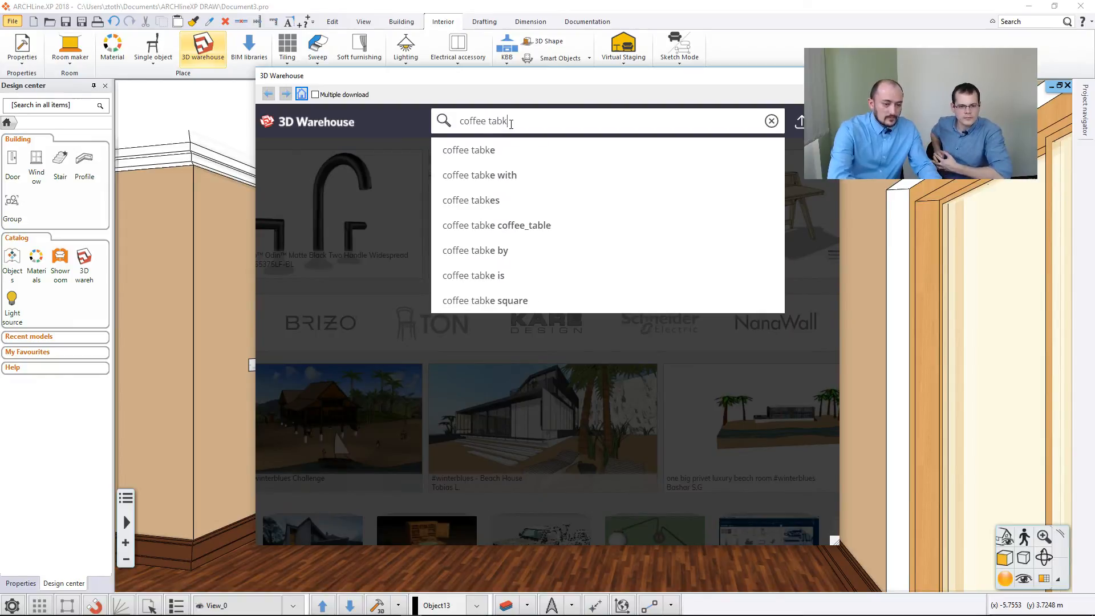
key("BackSpace")
type("le")
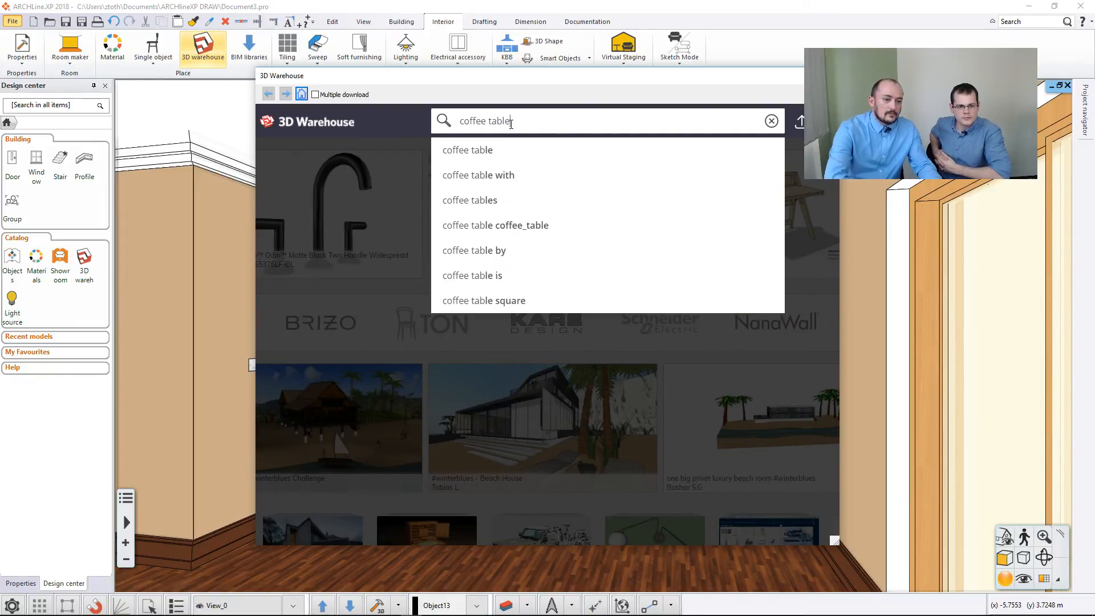
key("Return")
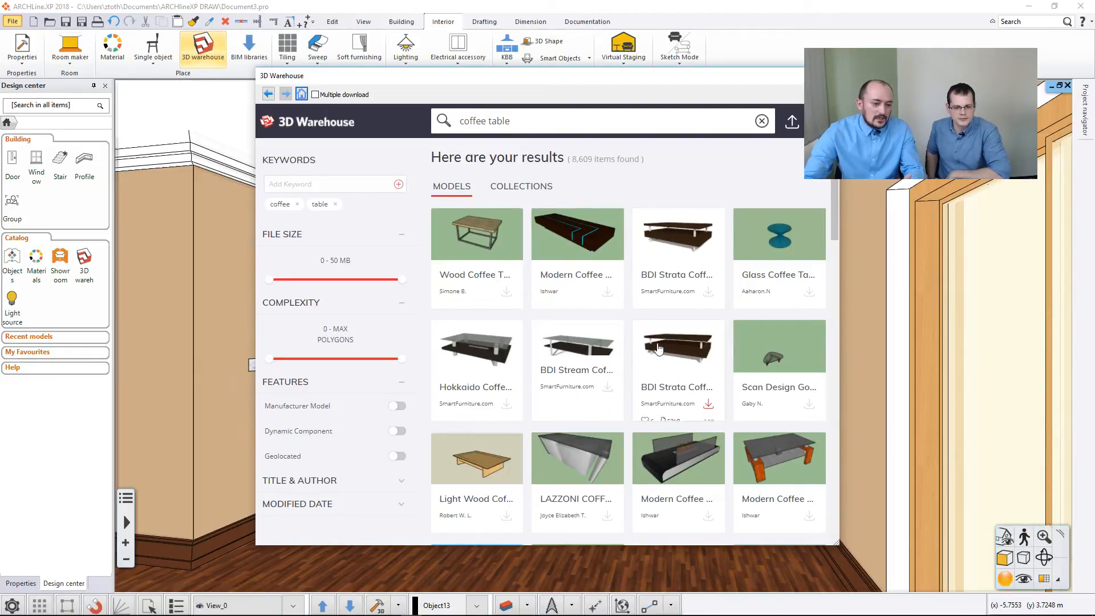
- Download the Hokkaido Coffee Table as a SketchUp 2018 model, overwriting the existing object, and place it on the floor between the armchairs
left_click(483, 358)
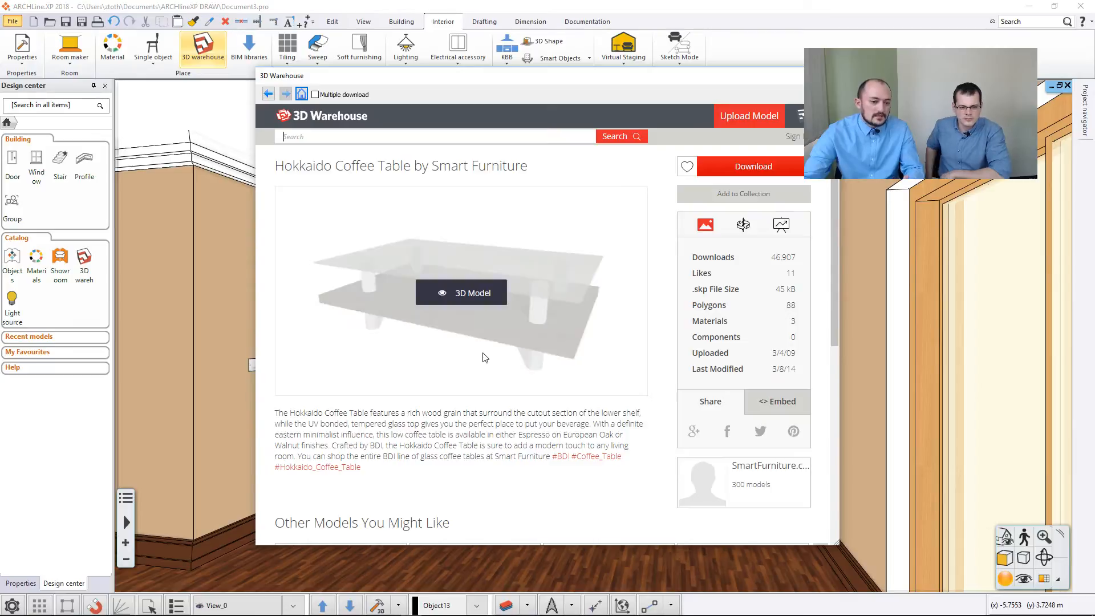
left_click(770, 166)
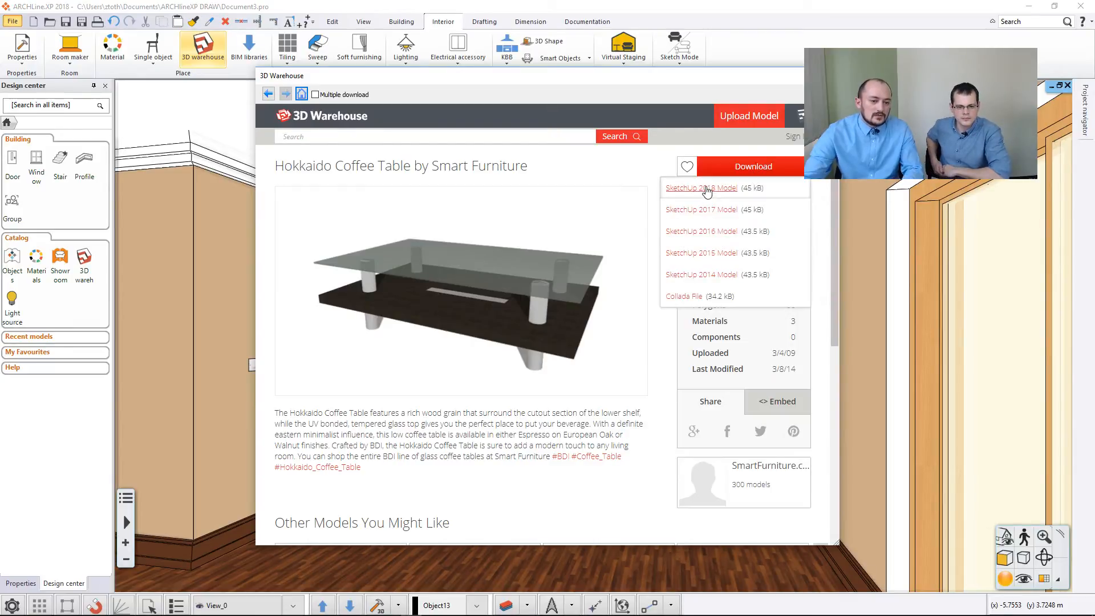
left_click(703, 189)
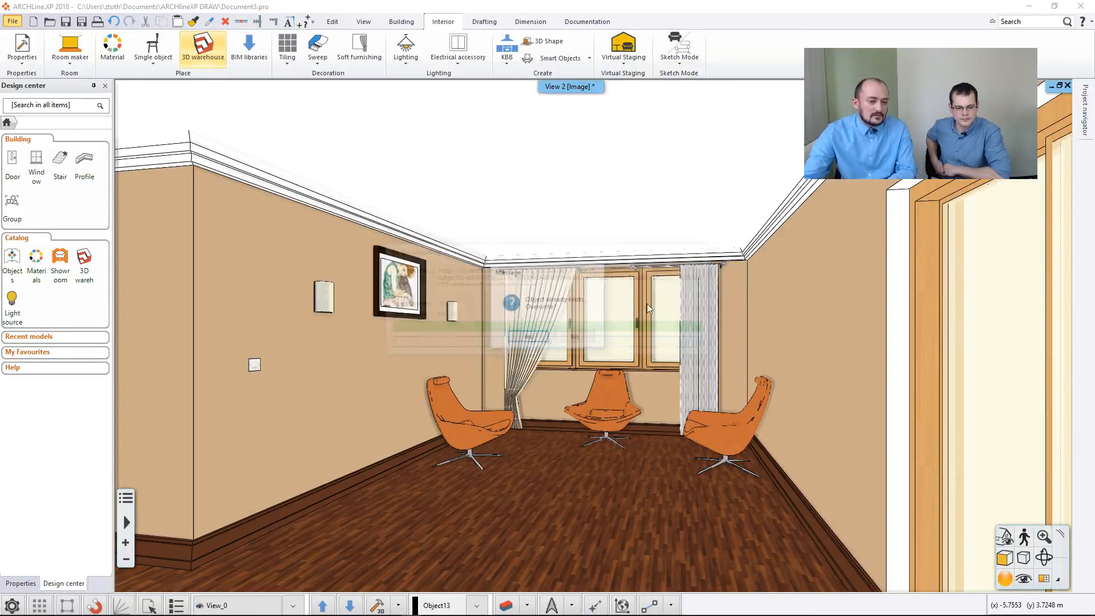
left_click(528, 338)
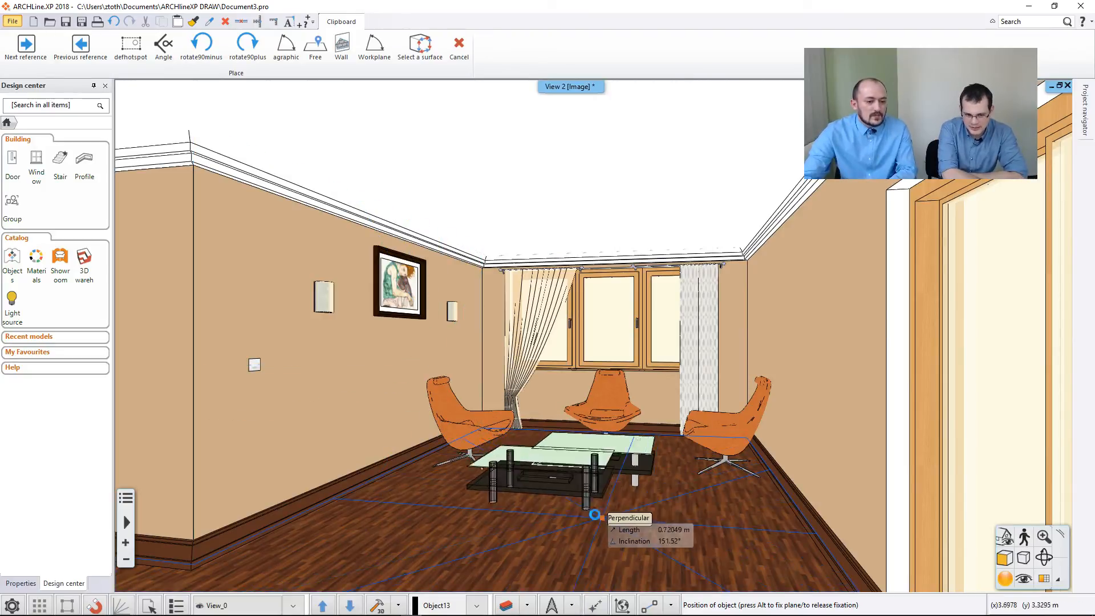
left_click(574, 507)
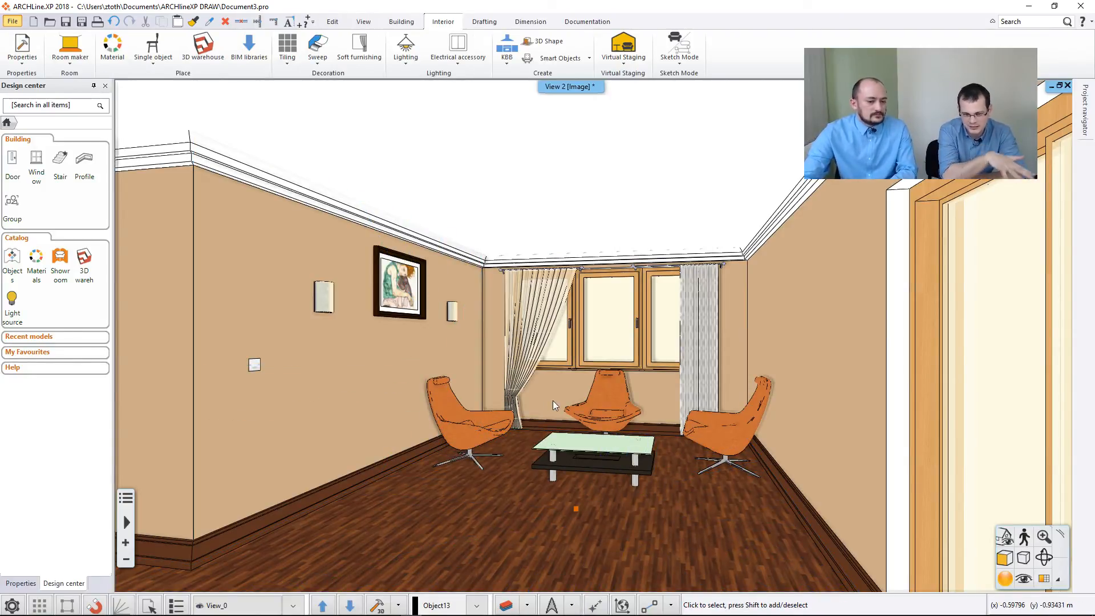
- Search the 3D Warehouse for "vase" and download the purple Vasos Decorativos set of three vases as a SketchUp model
left_click(203, 45)
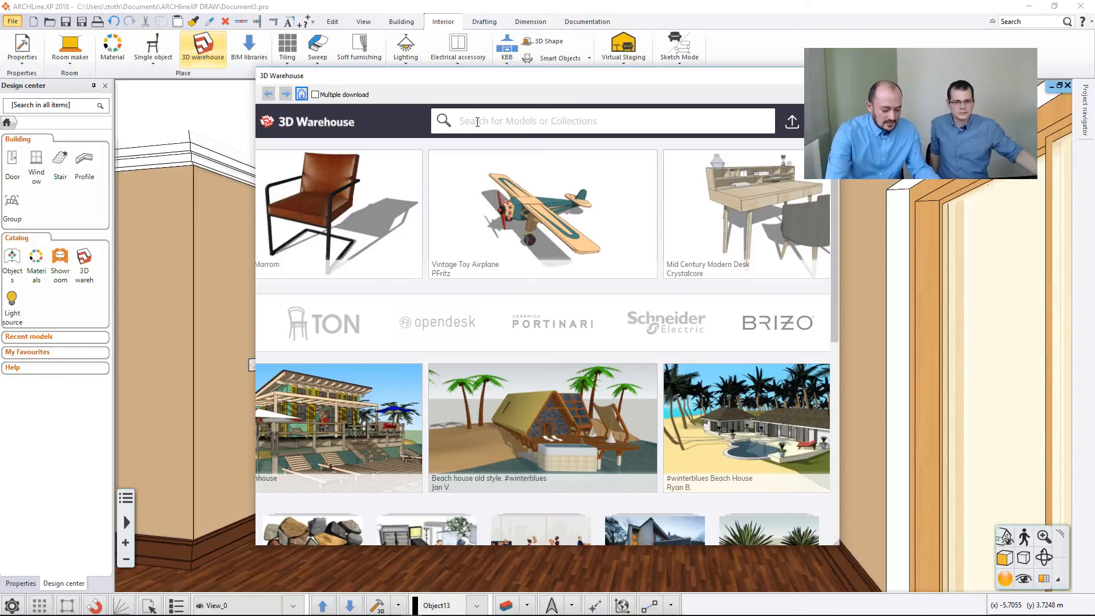
type("vase")
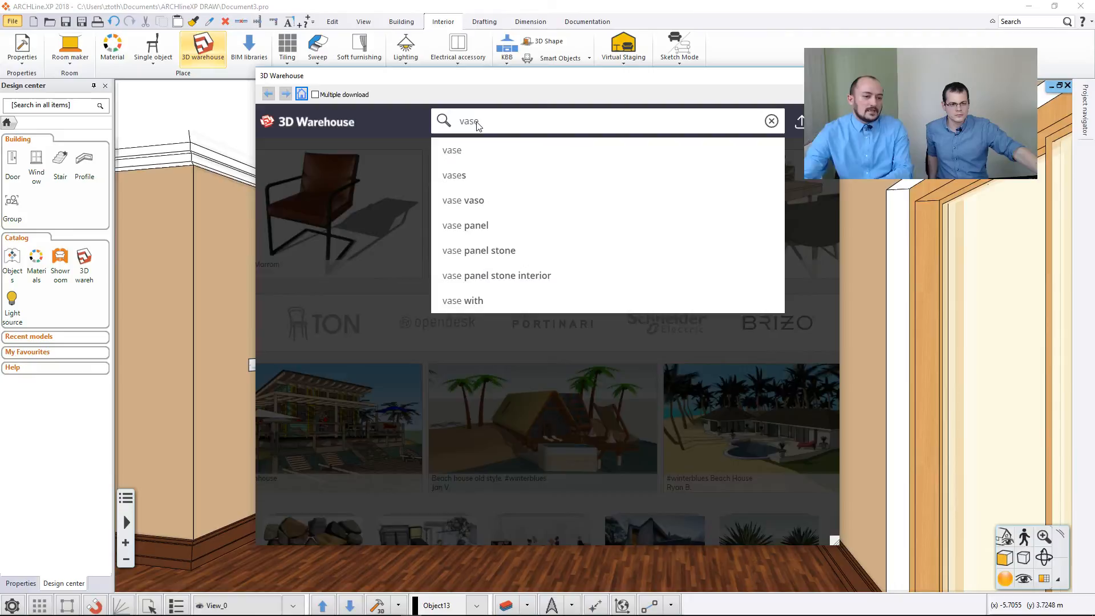
key("Return")
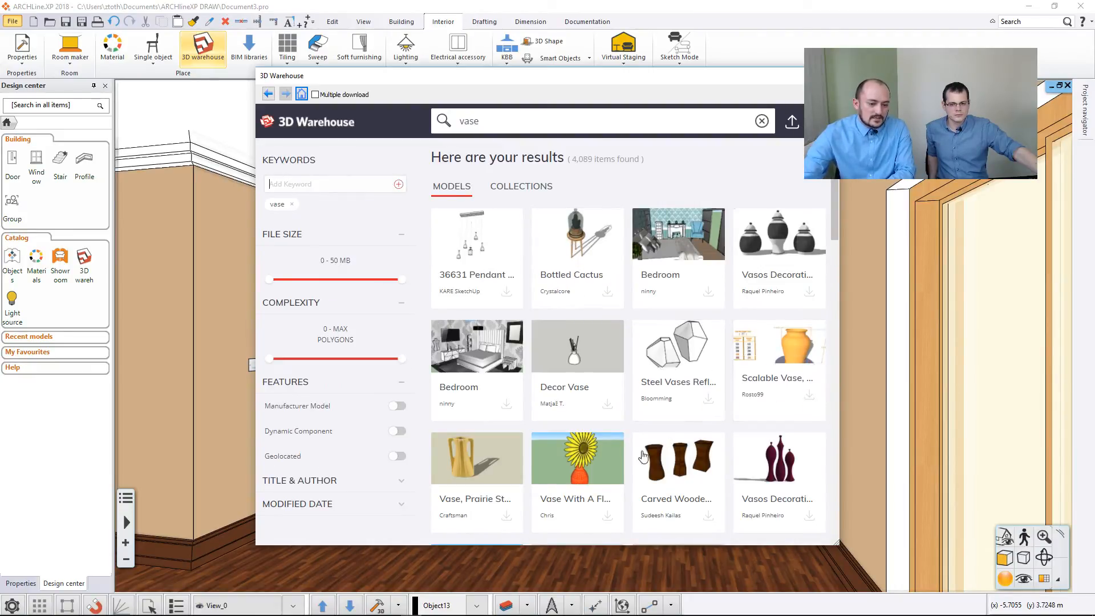
mouse_move(485, 465)
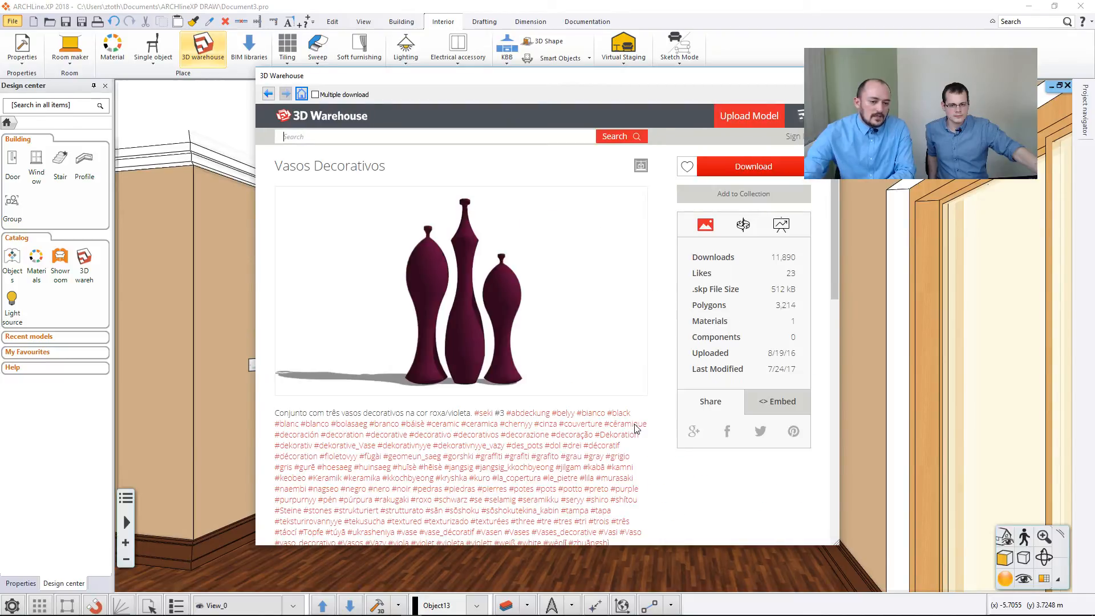
left_click(748, 169)
left_click(702, 188)
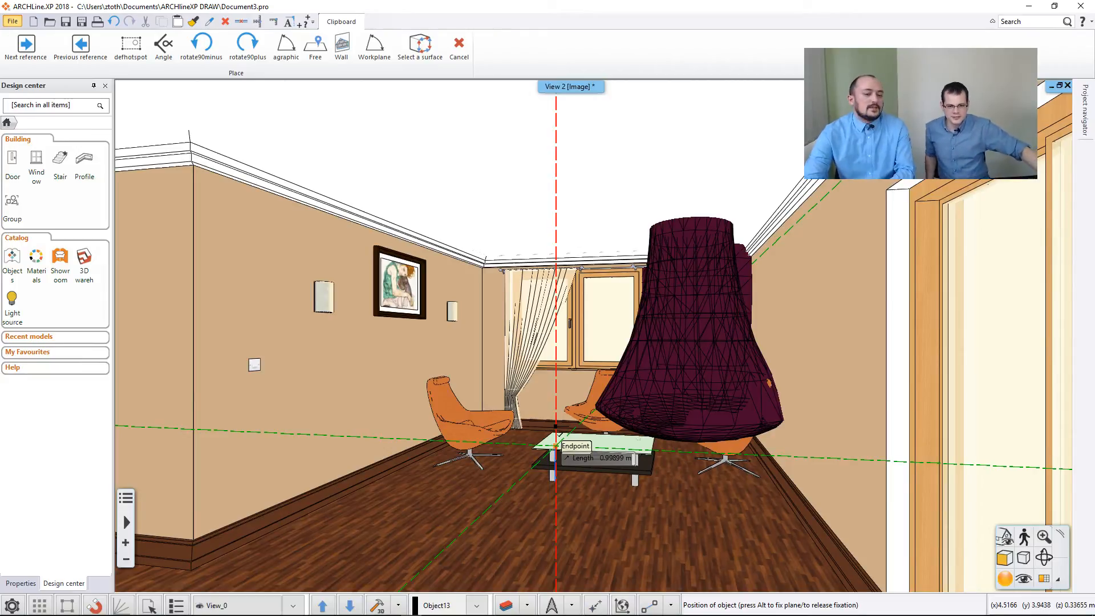
- Cancel placing the vases and show the whole room in the ground floor plan
key("Escape")
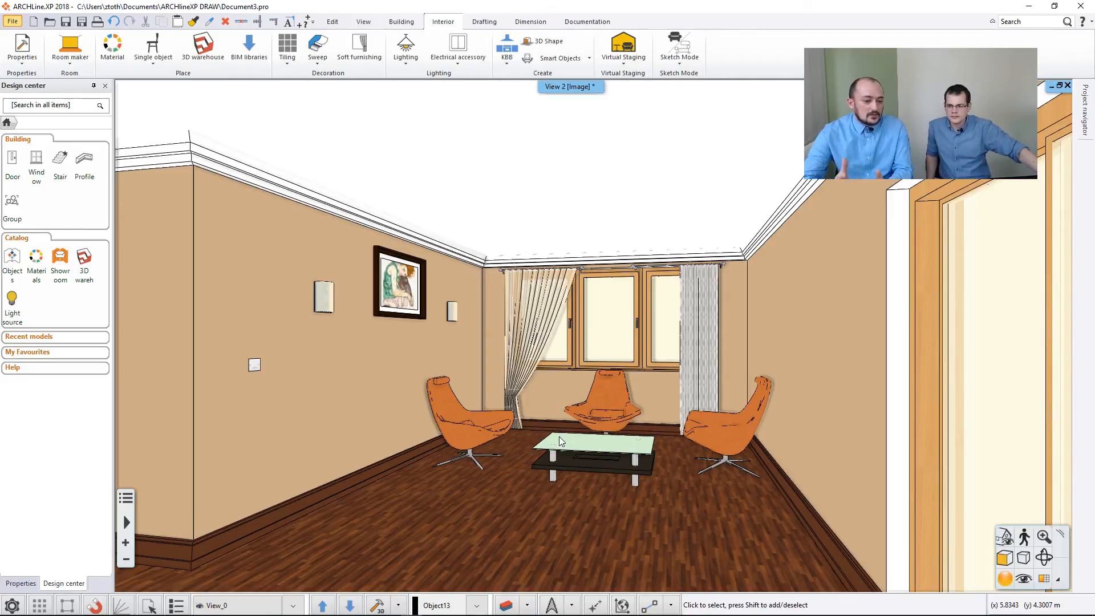
key("F4")
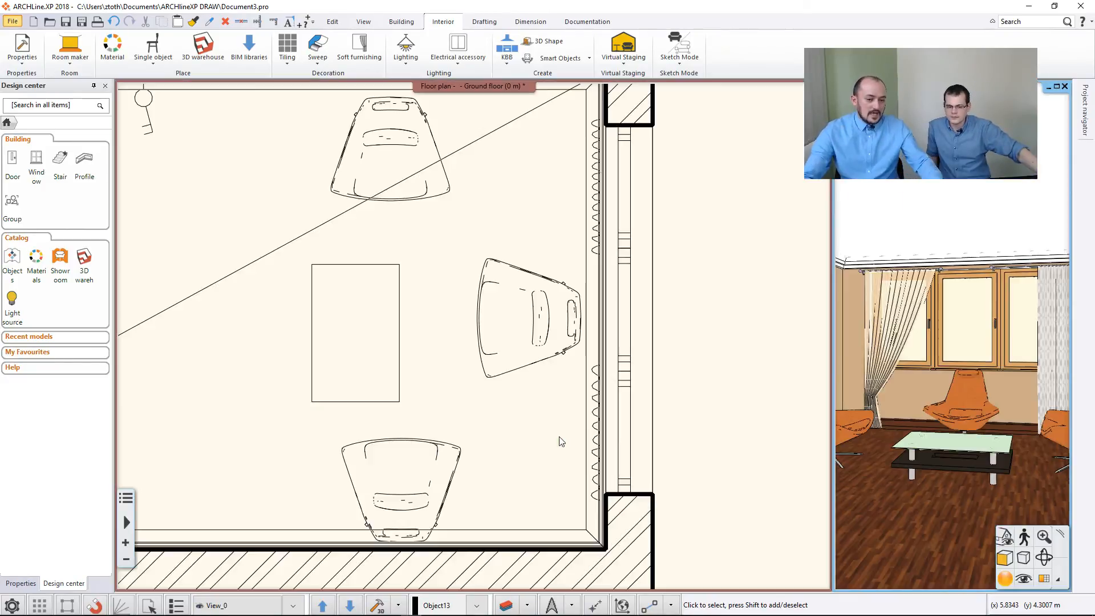
scroll(656, 408, "down", 6)
middle_click_drag(479, 391, 587, 389)
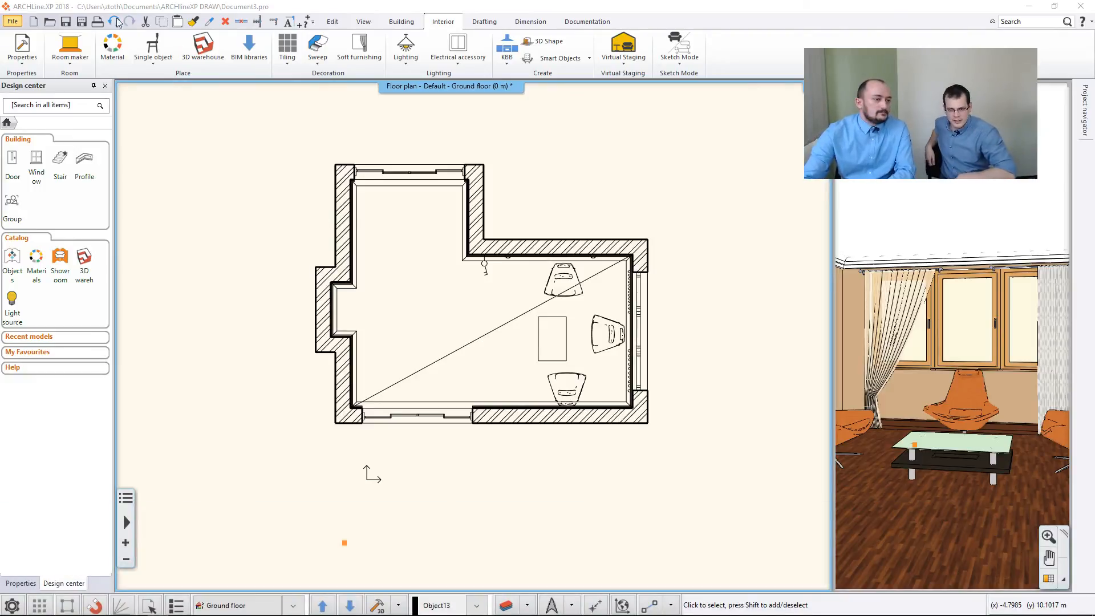
- Open the recent project 3_Reception_room_furnished.pro, quitting the current project without saving
left_click(16, 22)
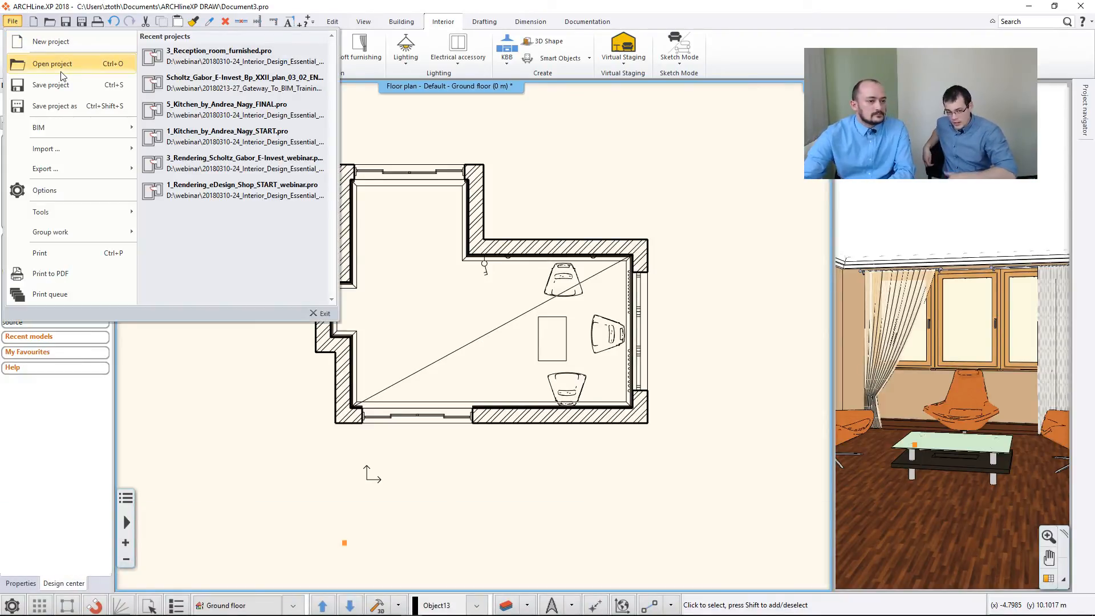
left_click(163, 64)
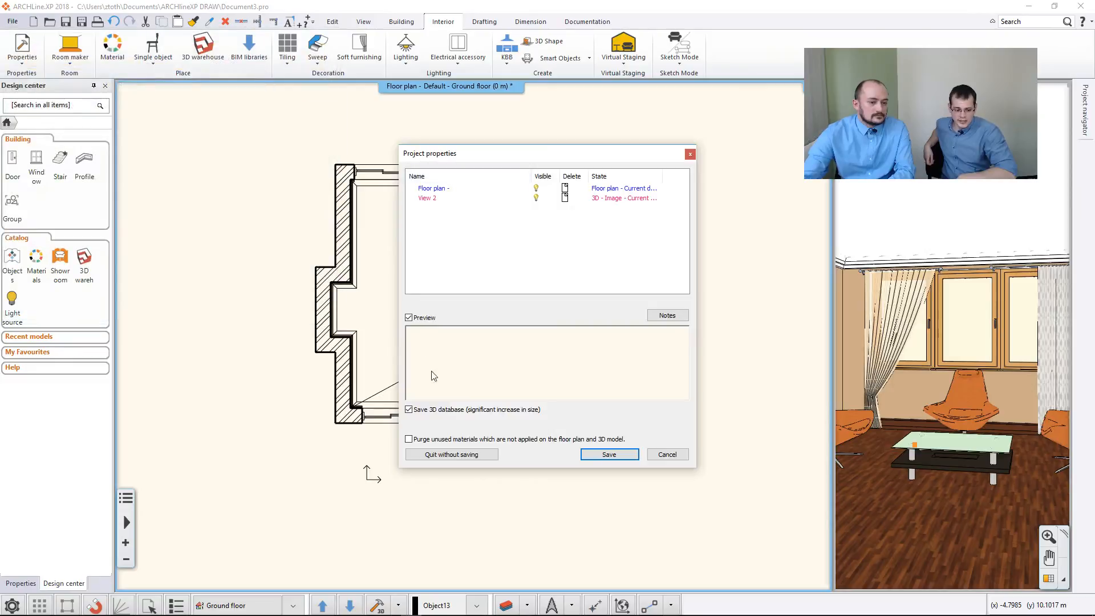
left_click(473, 455)
left_click(561, 340)
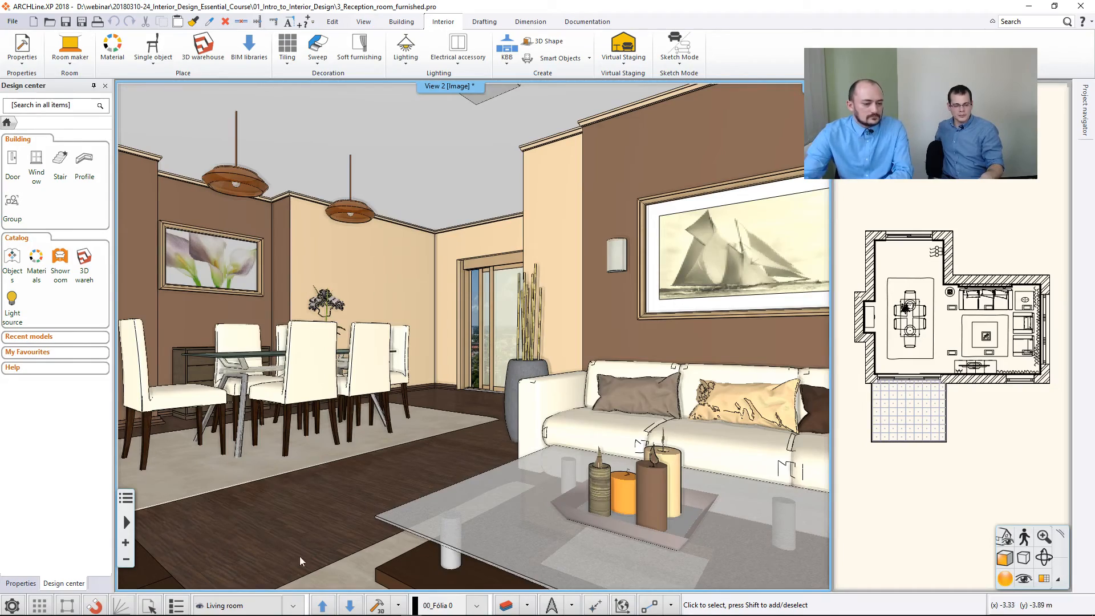
- Step through the saved interior views Dining, Dining - sliding door, Dining to Living room and Living room
left_click(352, 607)
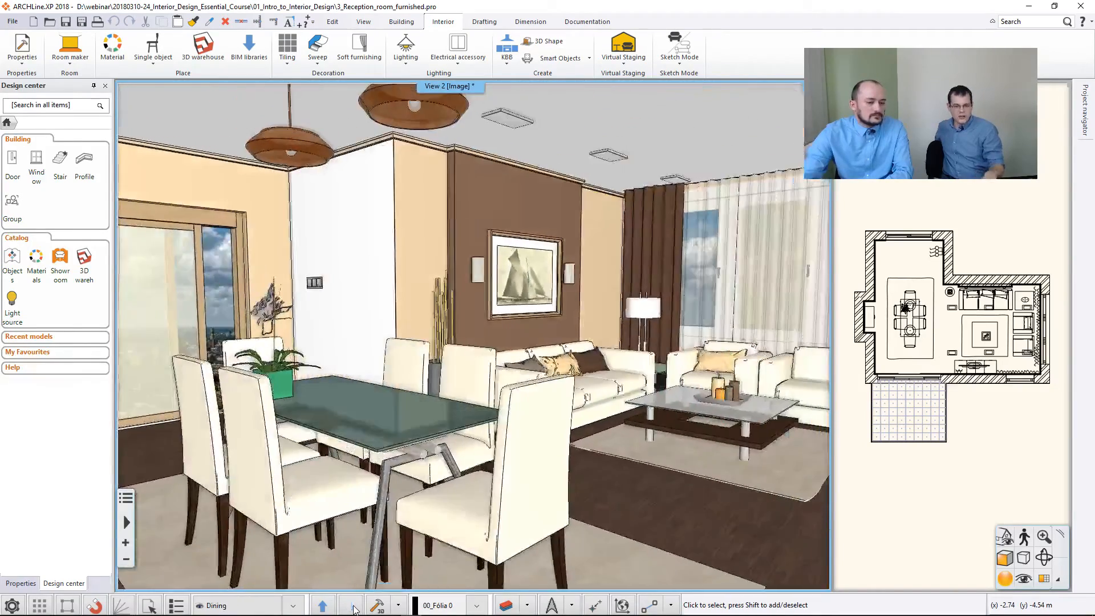
left_click(352, 607)
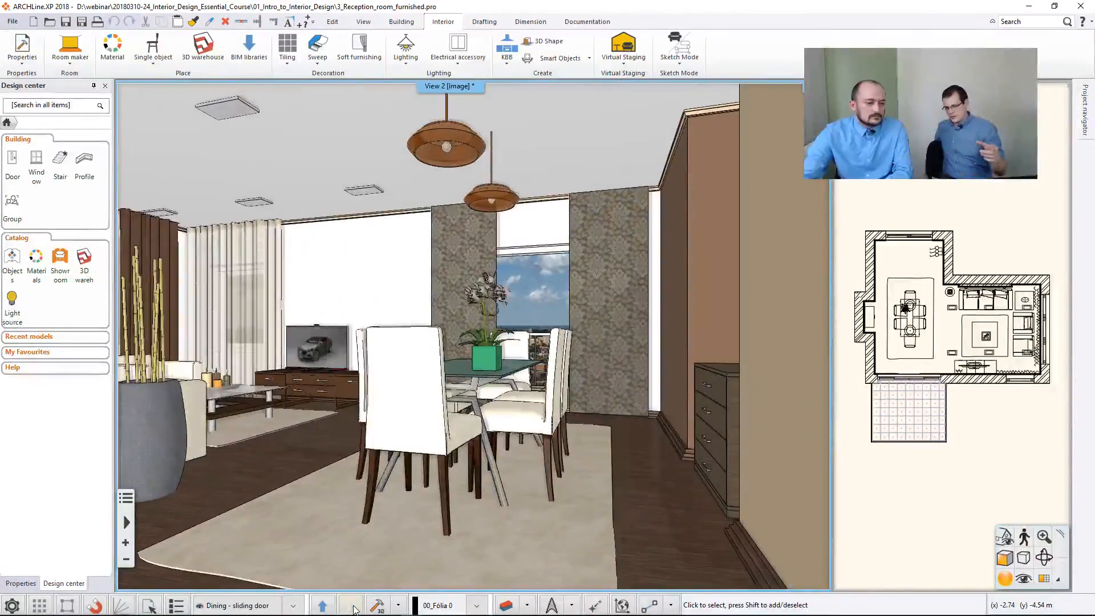
left_click(352, 607)
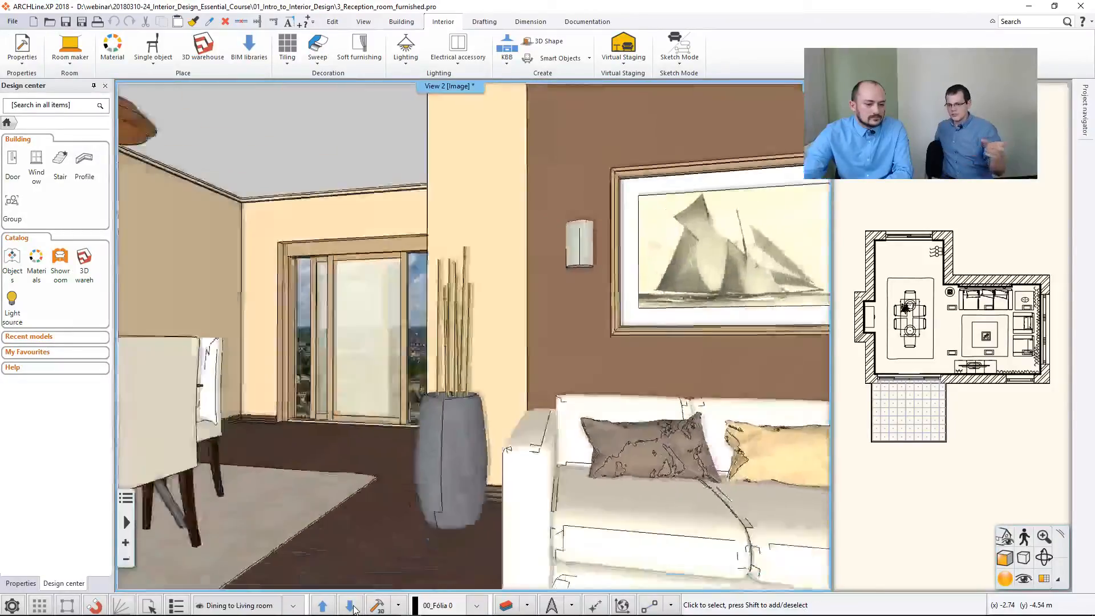
left_click(352, 607)
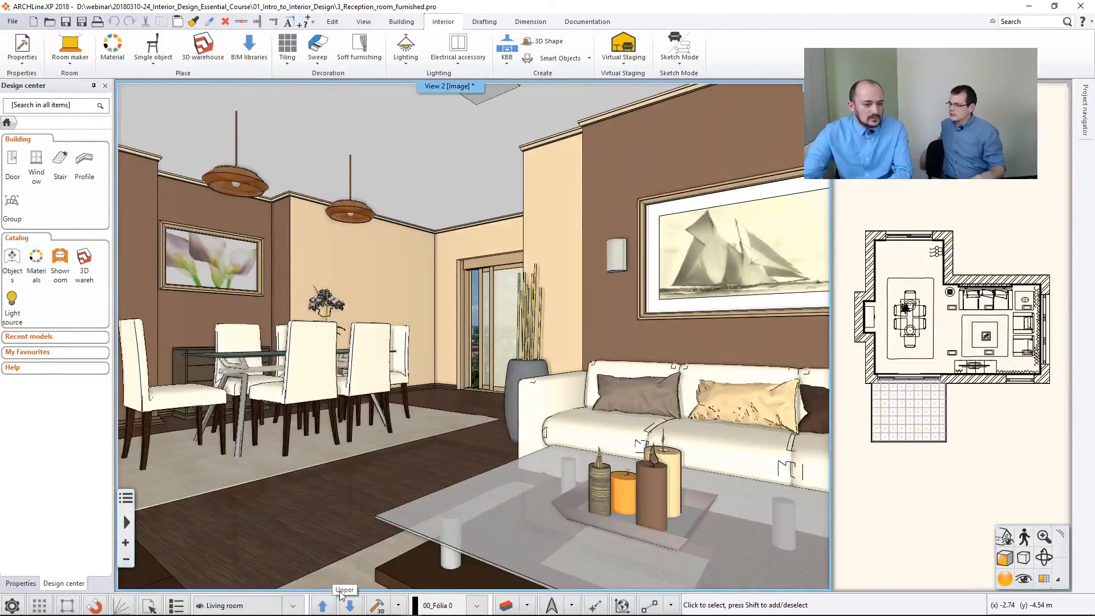
- Make the ground floor plan the main view and accept the All walls dimension settings for door/window axes, wall connections and wall endpoints
left_click(928, 206)
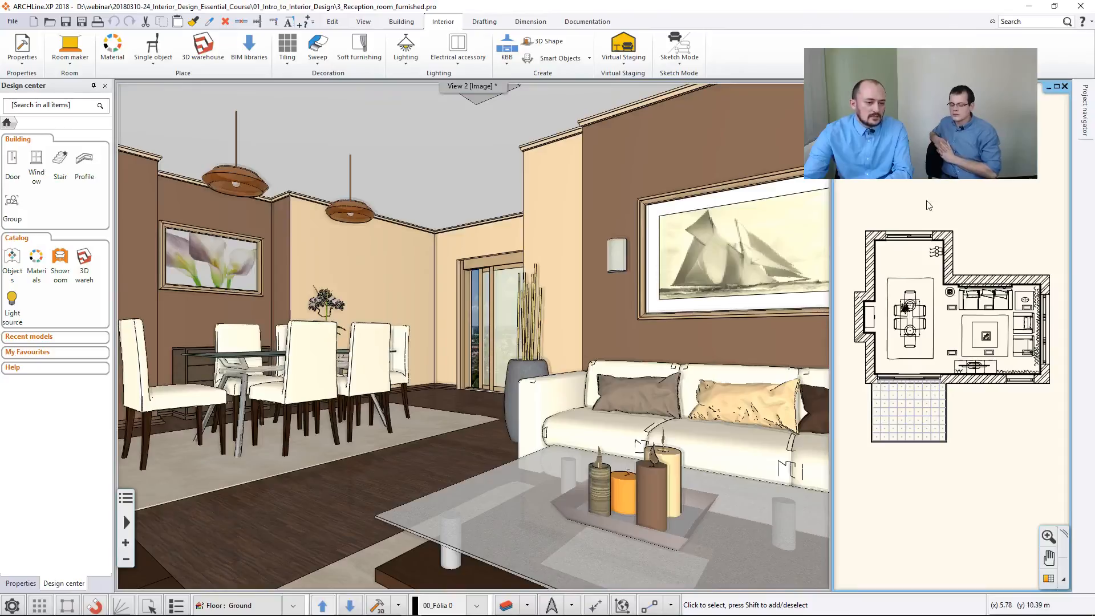
left_click(1049, 578)
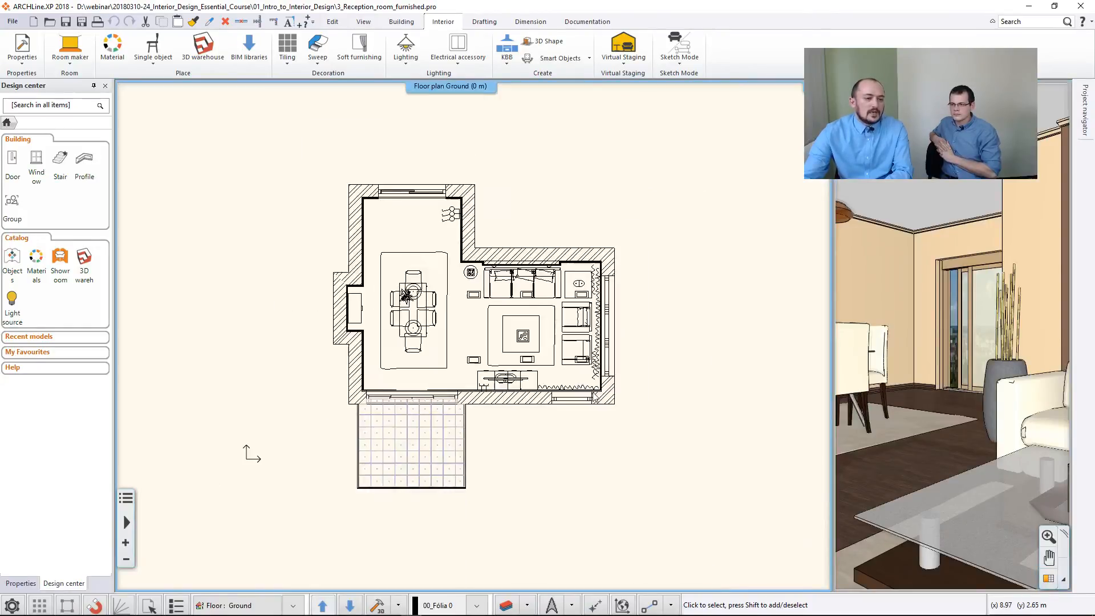
left_click(529, 22)
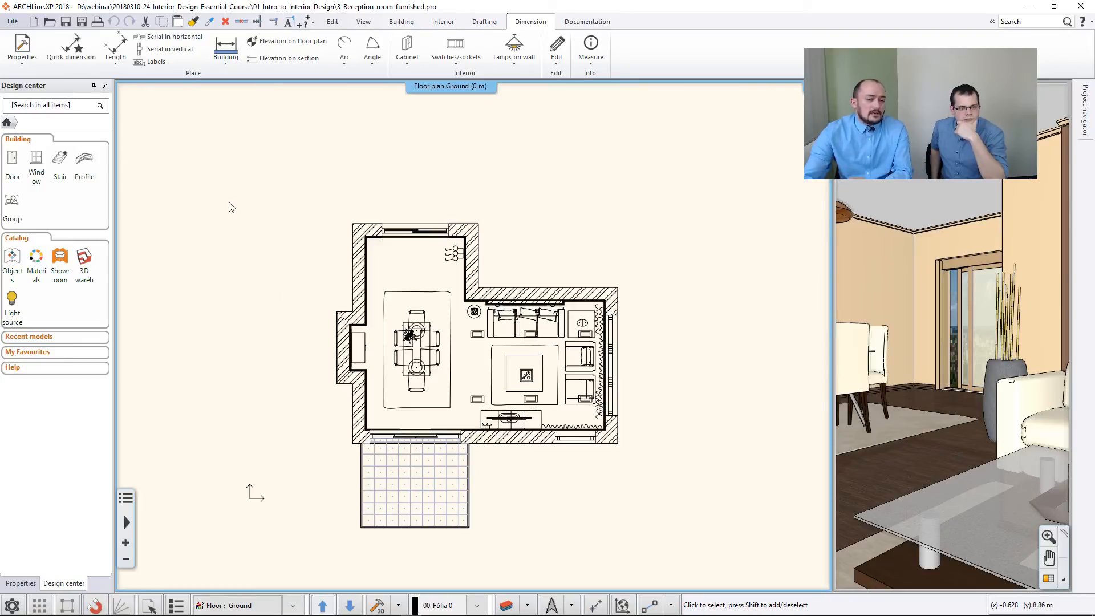
left_click(114, 61)
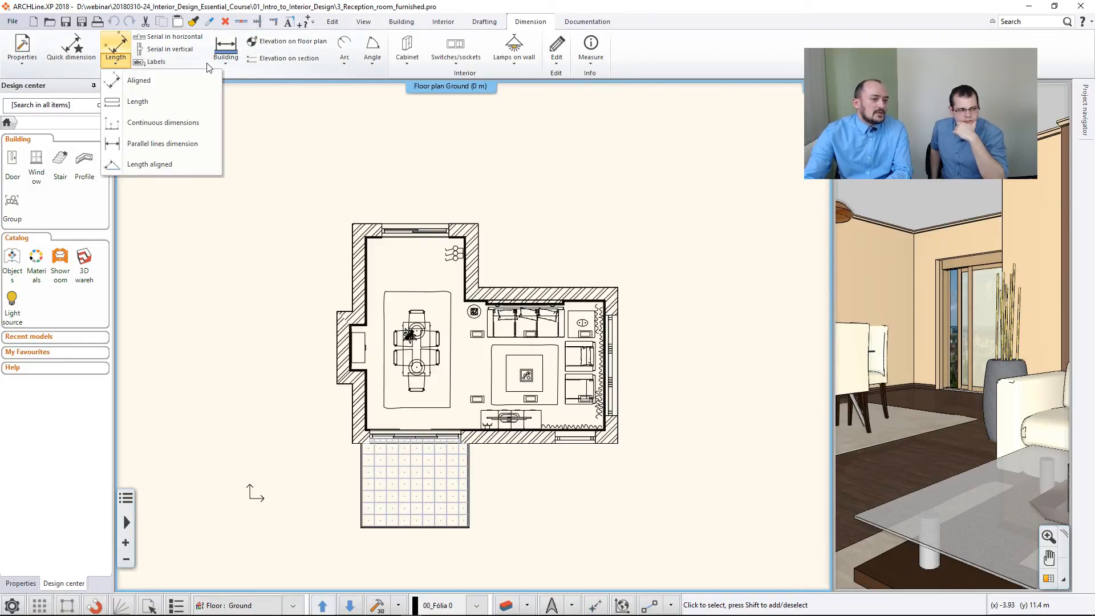
left_click(228, 60)
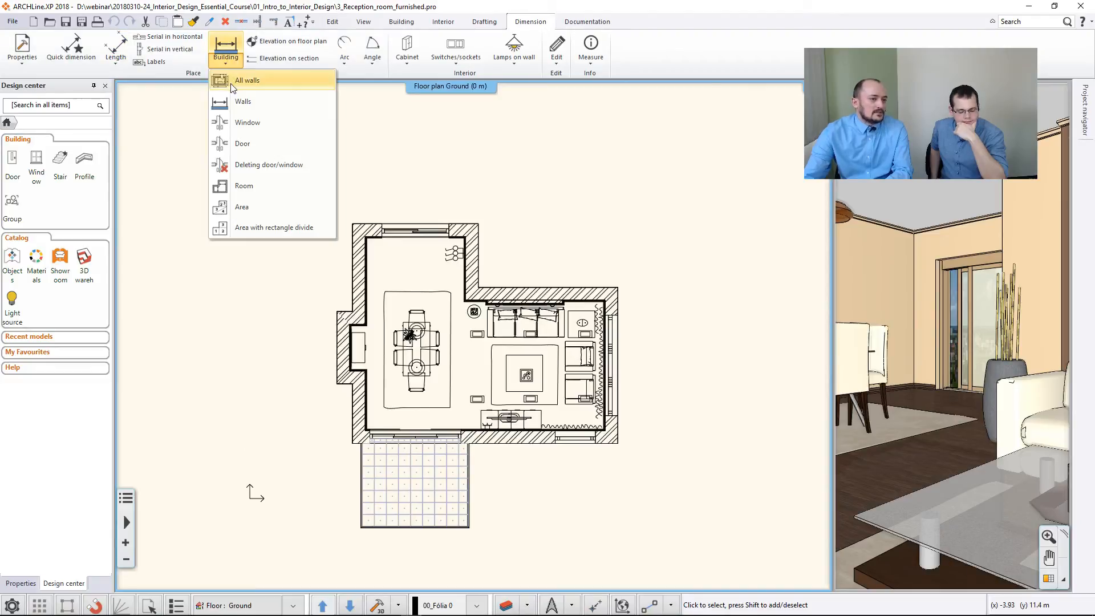
left_click(232, 86)
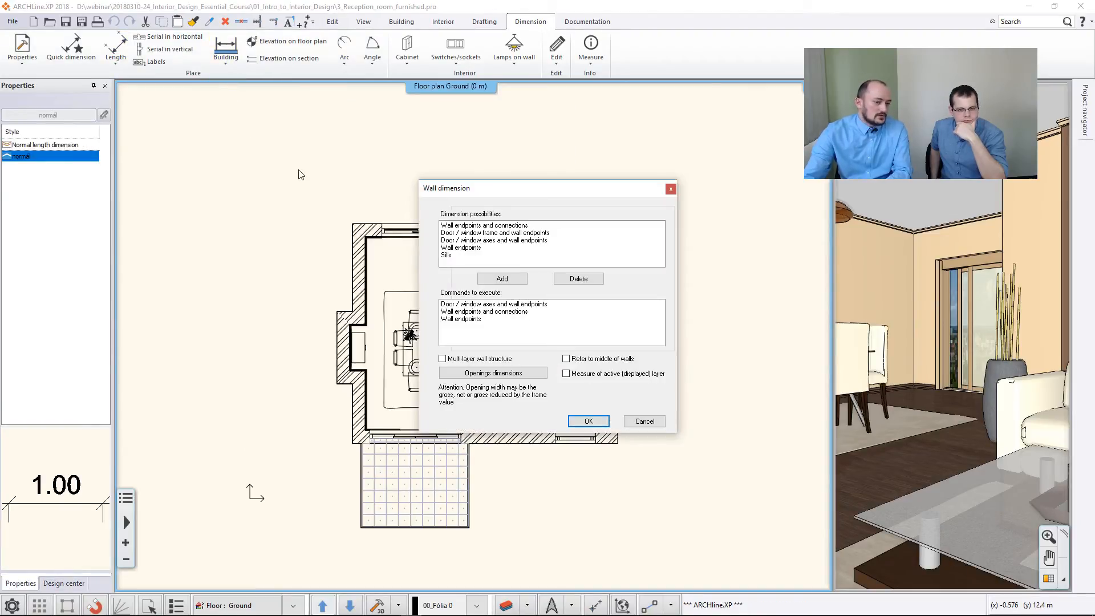
left_click(470, 227)
left_click(470, 233)
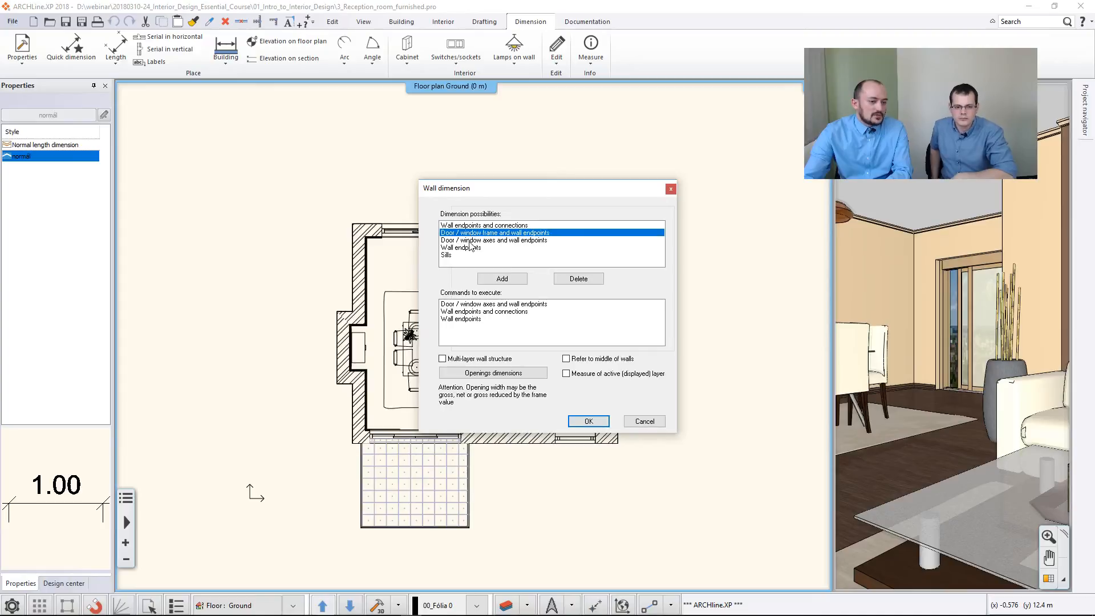
left_click(470, 242)
left_click(475, 225)
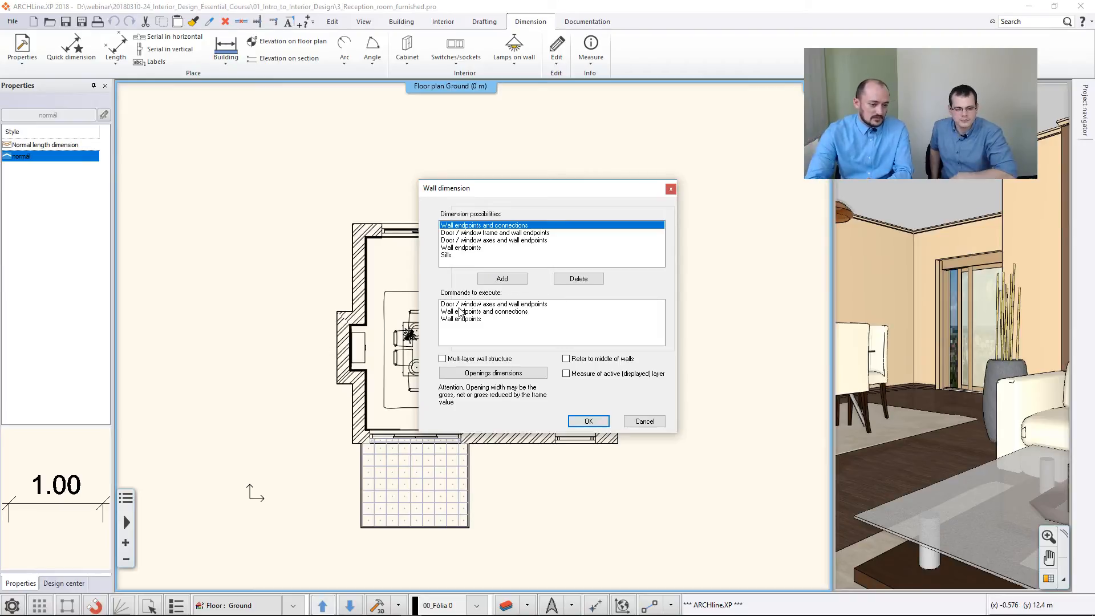
left_click(588, 421)
- Select all the walls of the floor plan and place their outer dimension lines around the building
left_click(282, 175)
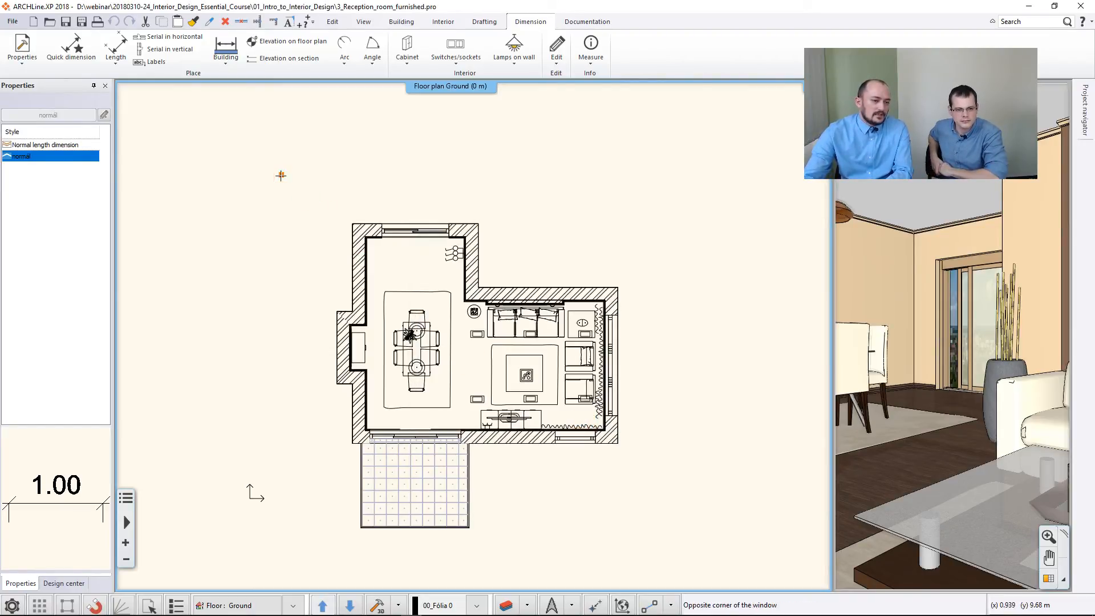
left_click(677, 466)
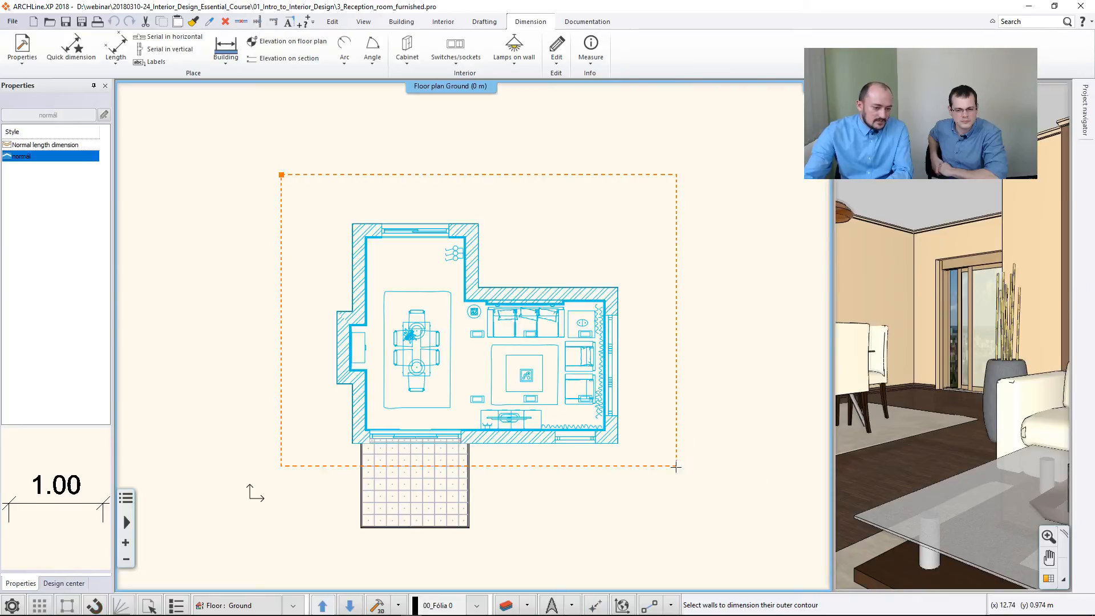
right_click(639, 466)
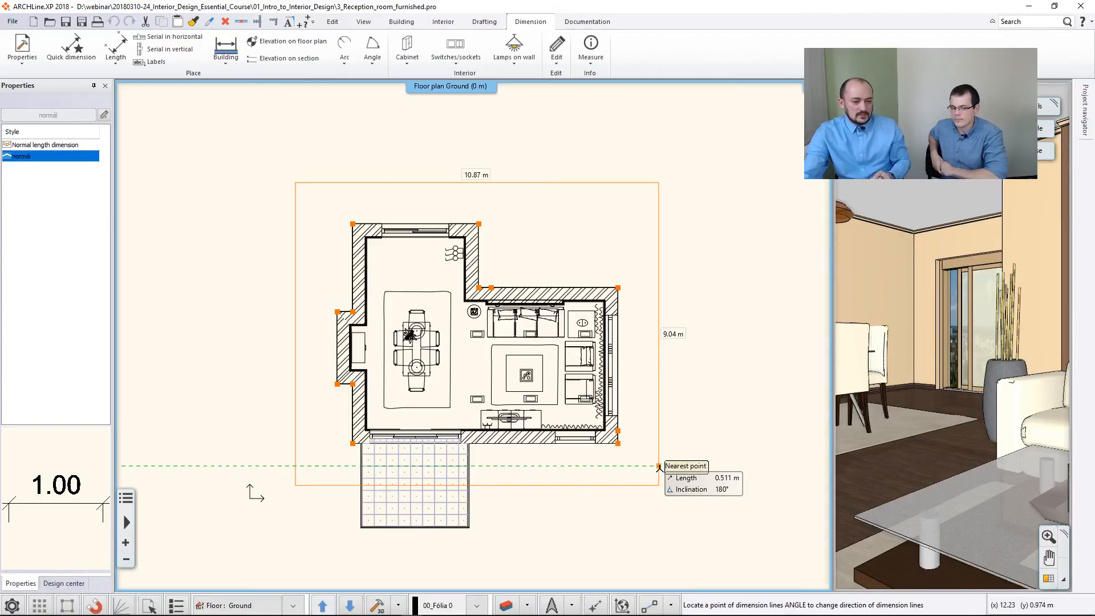
left_click(659, 467)
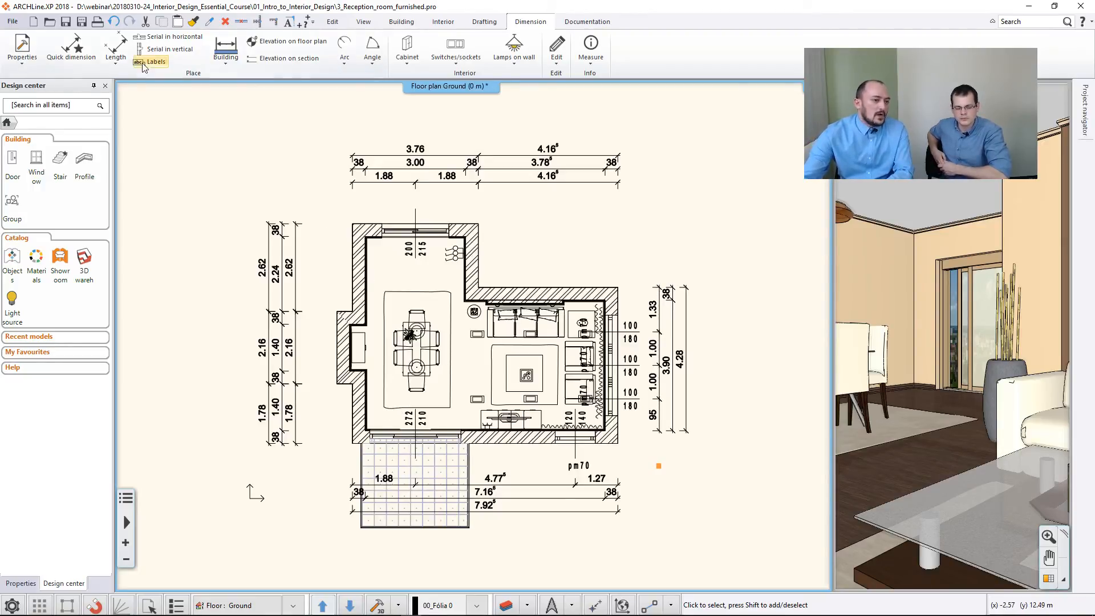
- Add an aligned dimension along the front of the cabinet in the dining area's wall niche
left_click(116, 54)
left_click(128, 80)
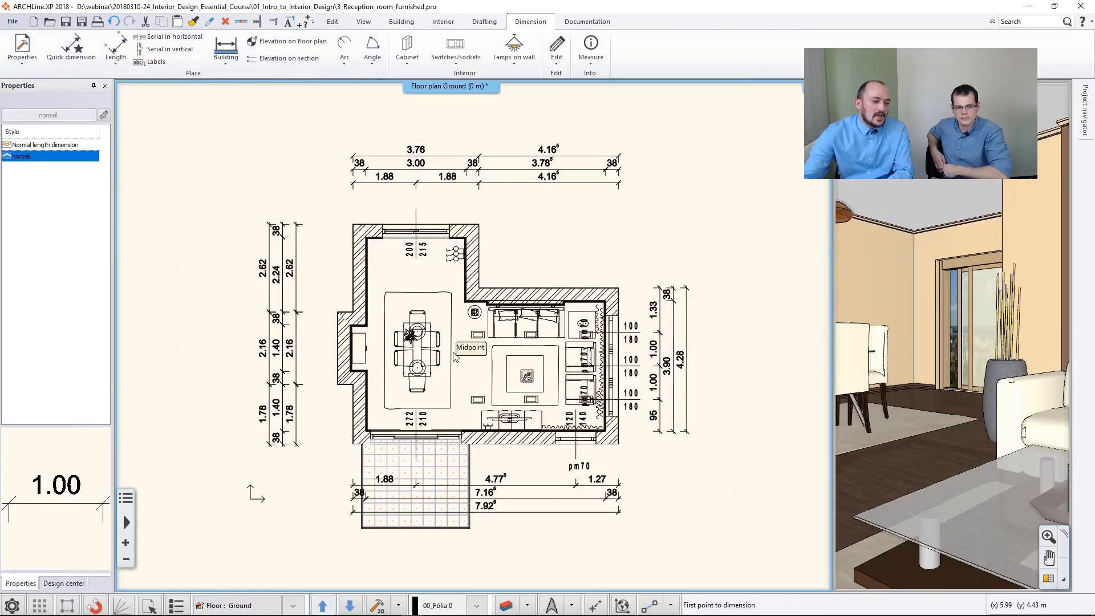
scroll(365, 336, "up", 5)
left_click(247, 305)
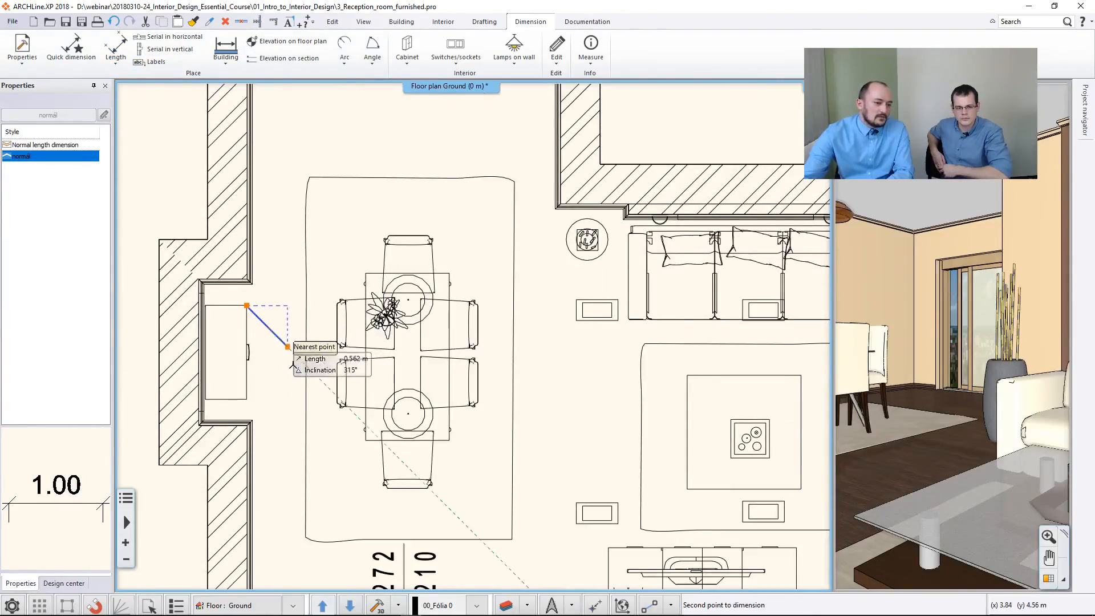
left_click(248, 400)
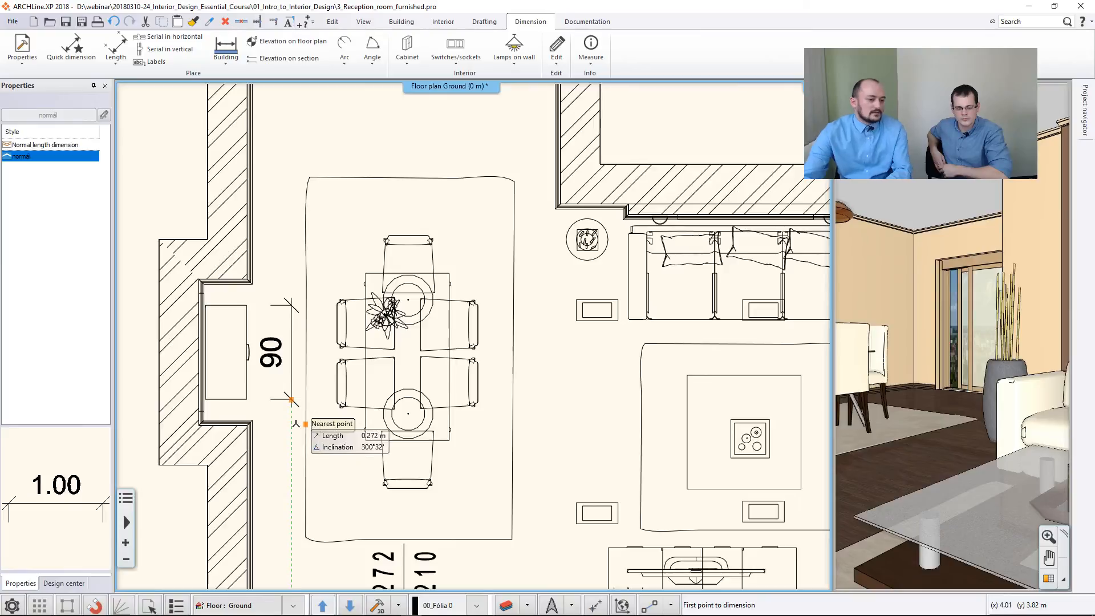
key("Escape")
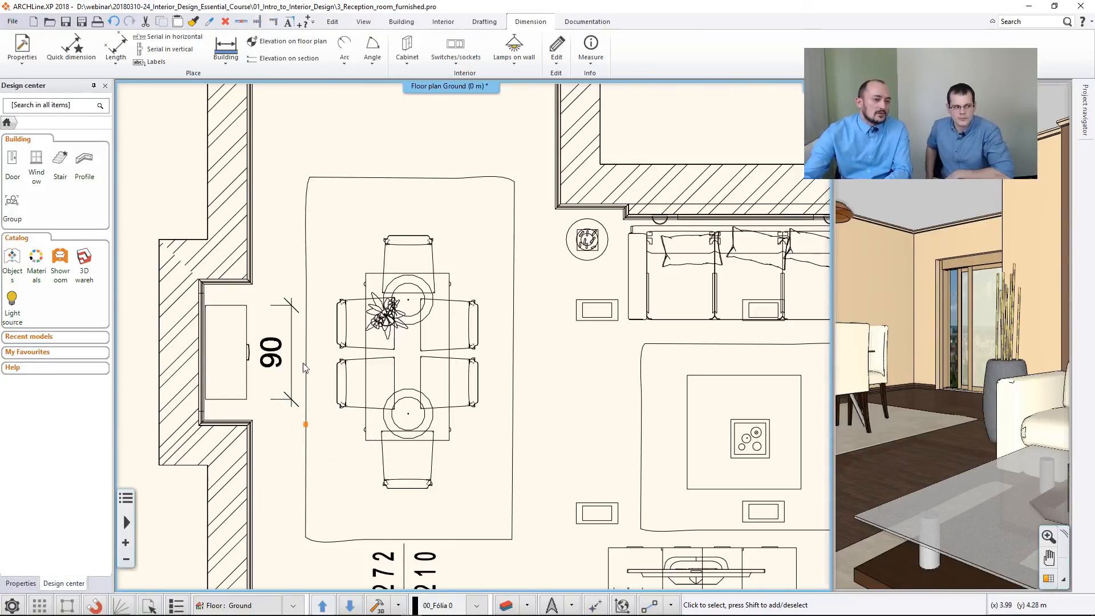
- Measure the room's area with Room and area and place the room stamp between the dining table and the living area
left_click(403, 24)
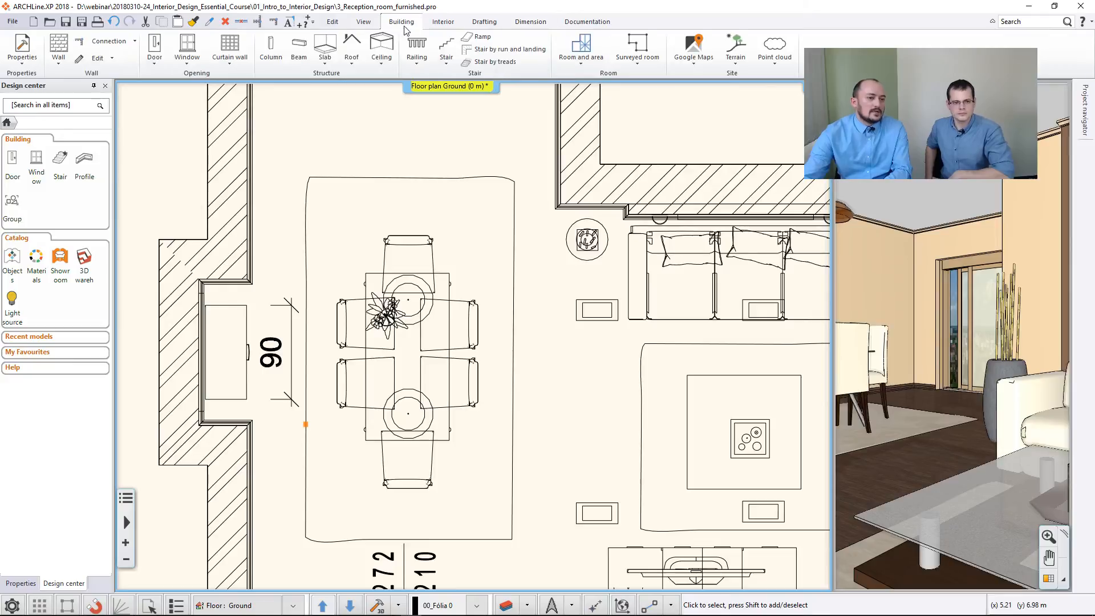
left_click(579, 50)
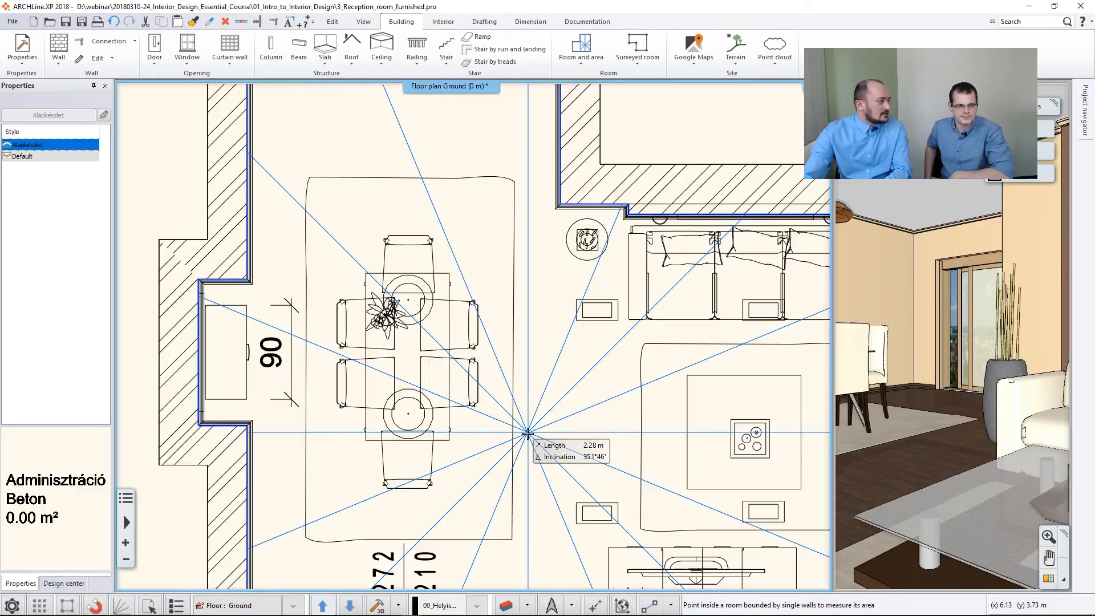
left_click(528, 433)
left_click(530, 423)
- Rename the room in its stamp to "Dining + Living" through the calculated values settings
left_click(544, 407)
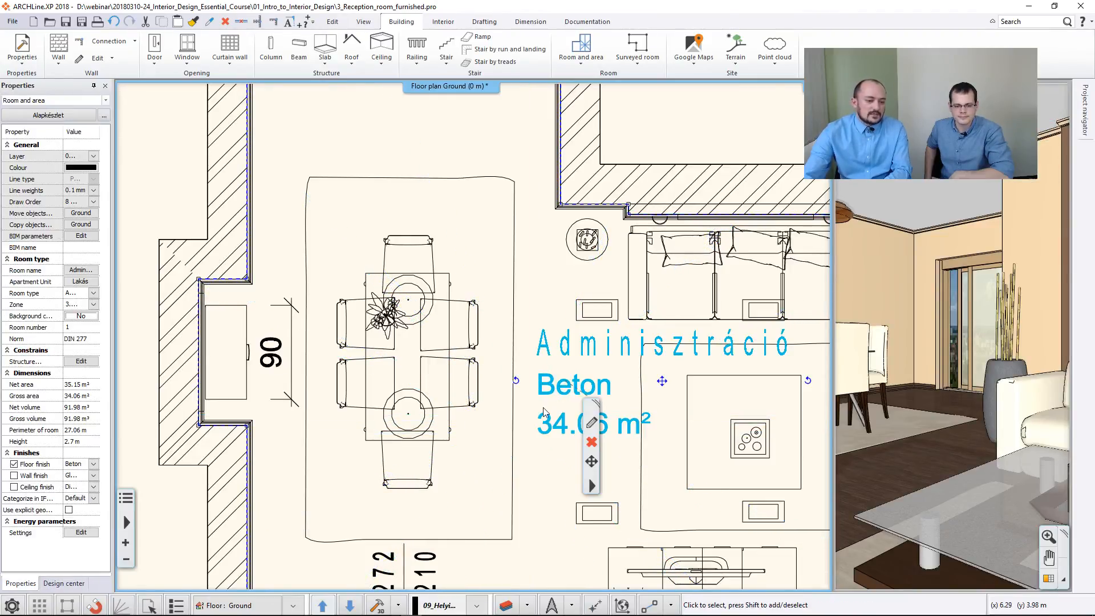
left_click(591, 422)
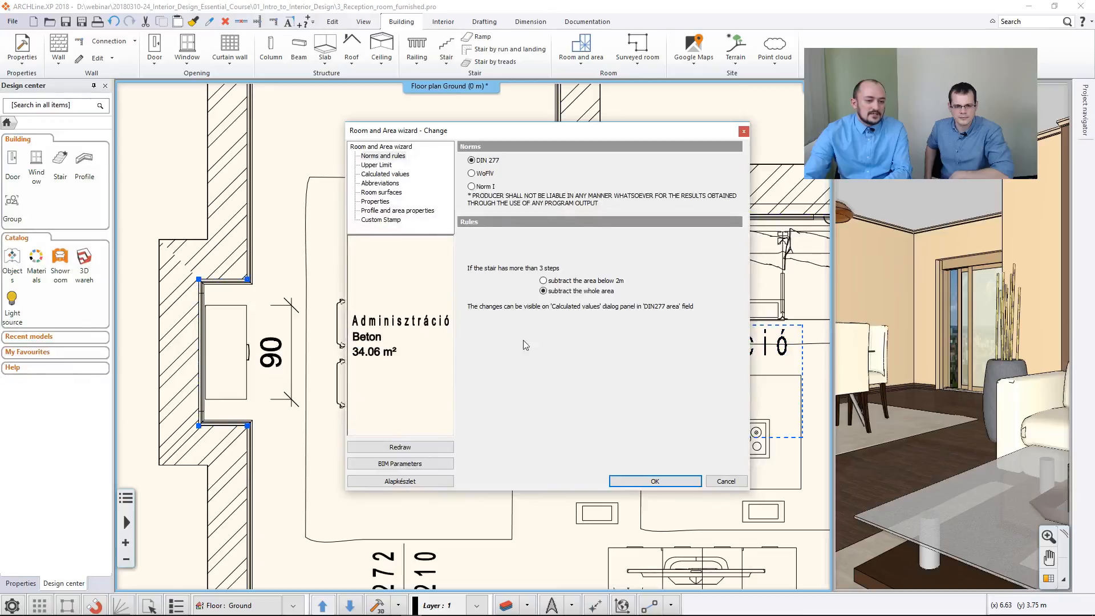
left_click(381, 165)
left_click(385, 174)
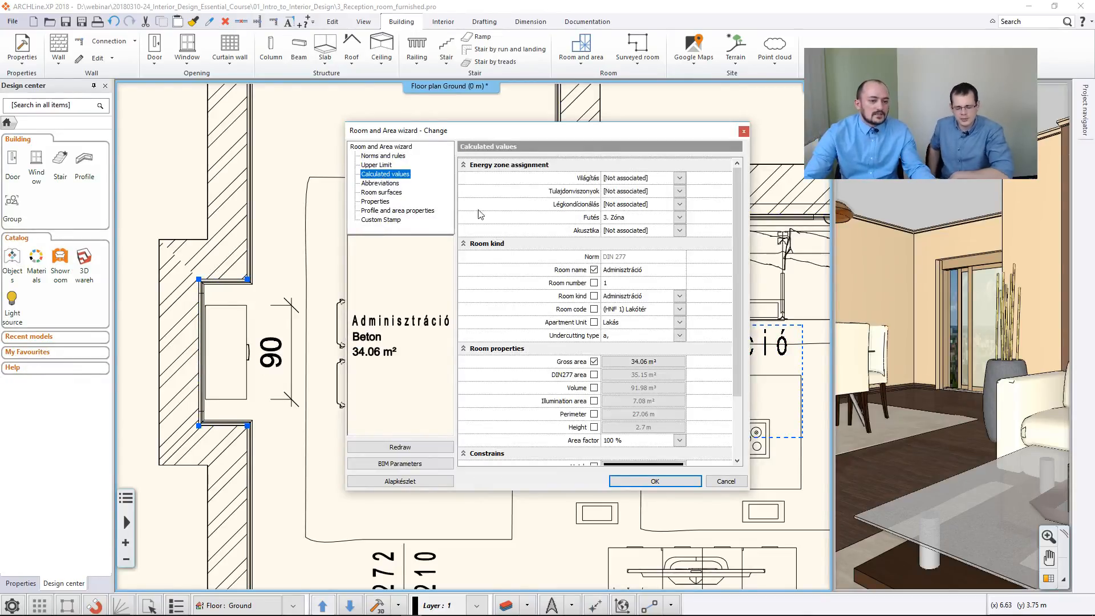
left_click(631, 269)
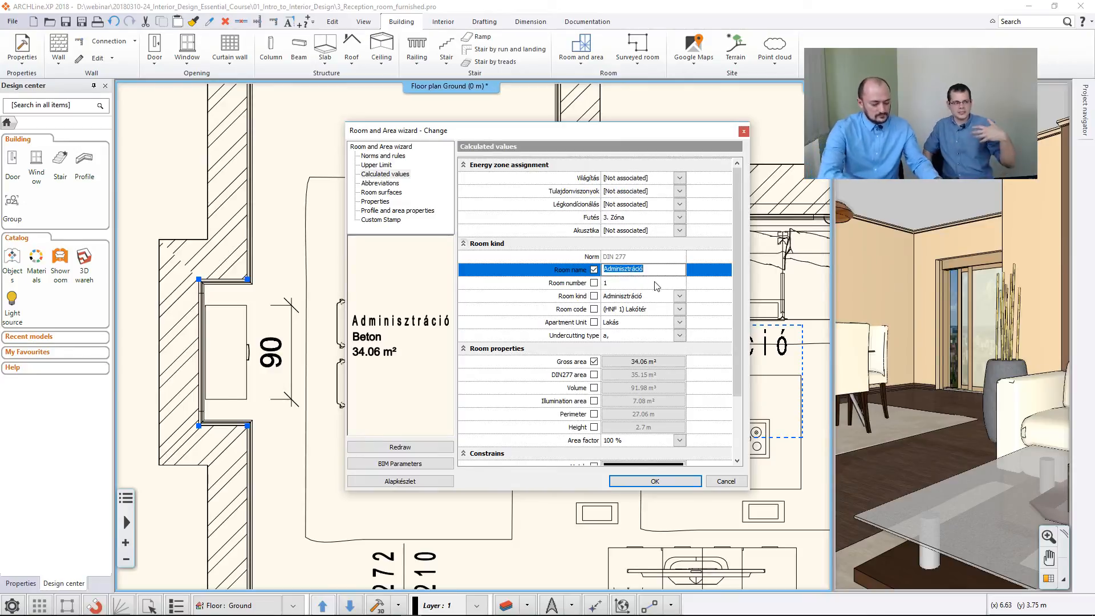
type("Dining + Living")
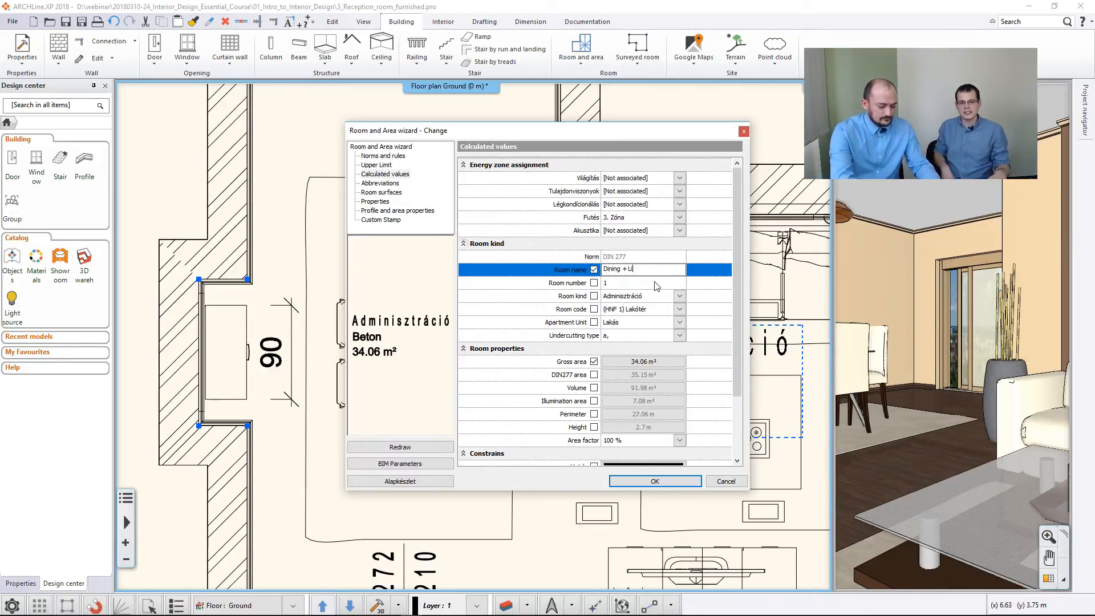
left_click(655, 480)
- Remove the floor finish line from the Dining + Living room stamp
middle_click_drag(554, 377, 528, 388)
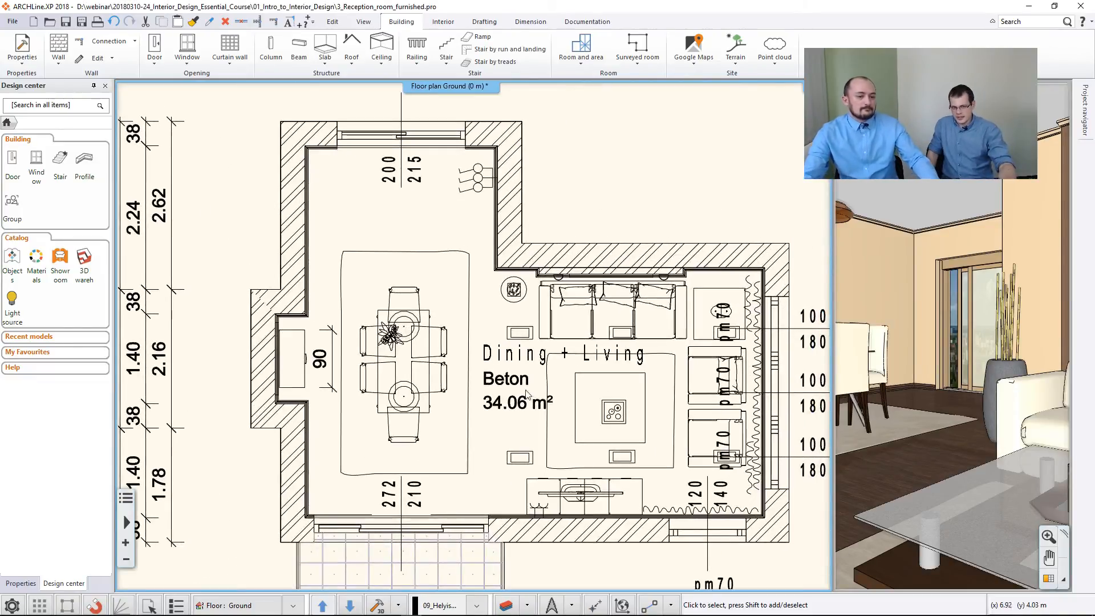
left_click(514, 367)
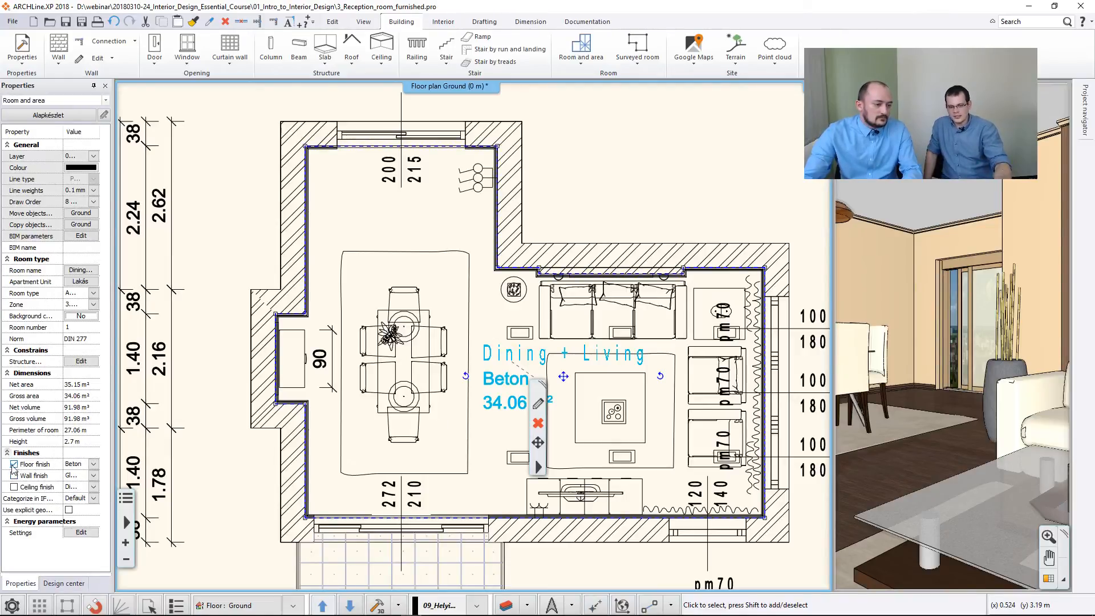
left_click(14, 464)
left_click(406, 232)
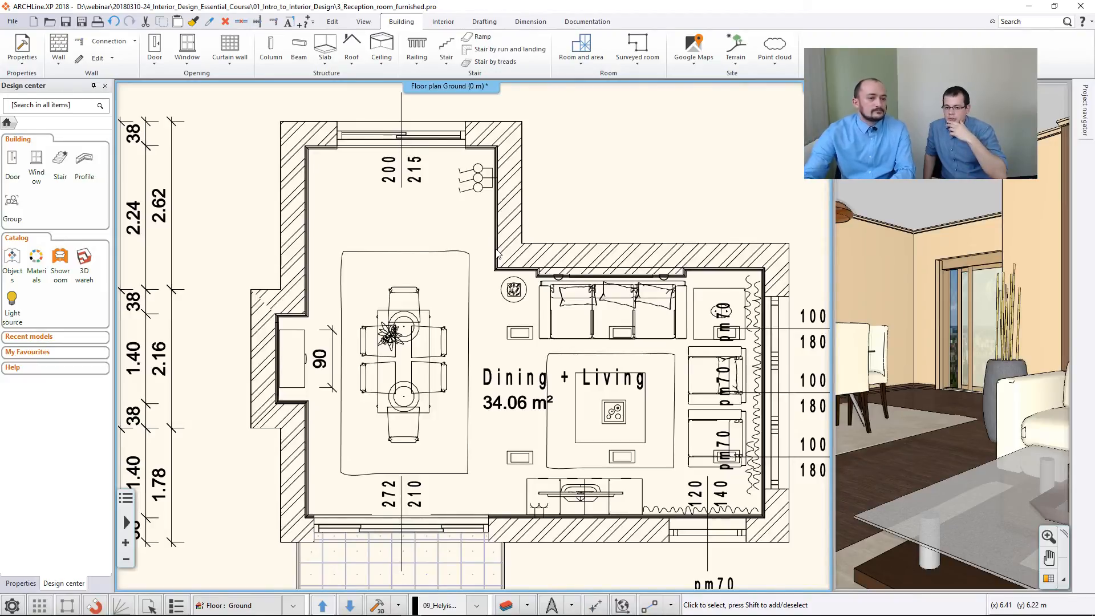
- Try the coloured floor plan display with a cutting elevation of 1.5 m and switch back to the line drawing
right_click(444, 90)
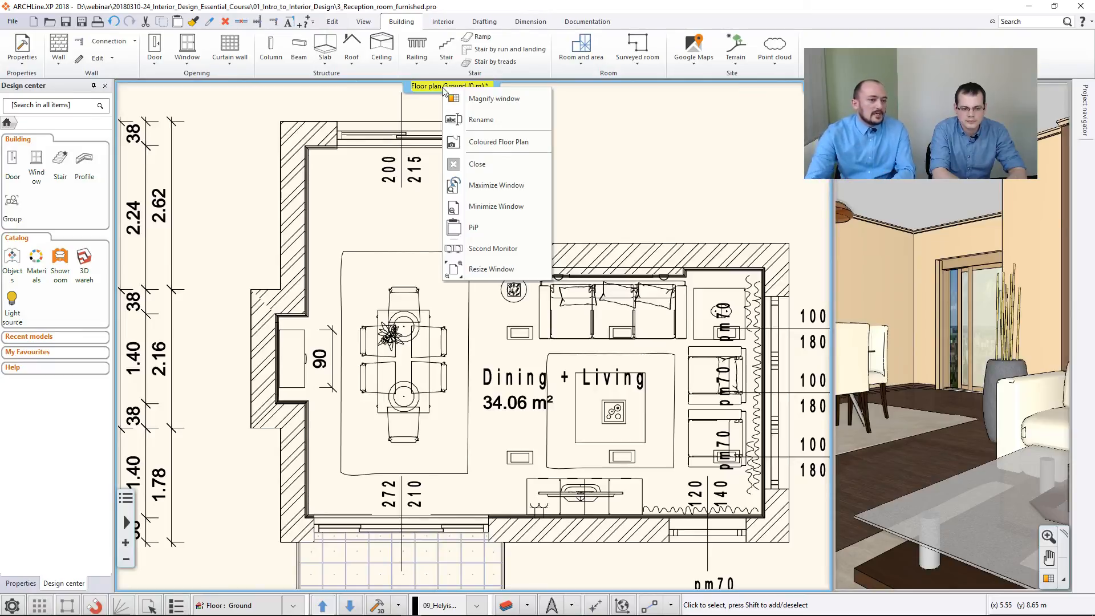
left_click(485, 142)
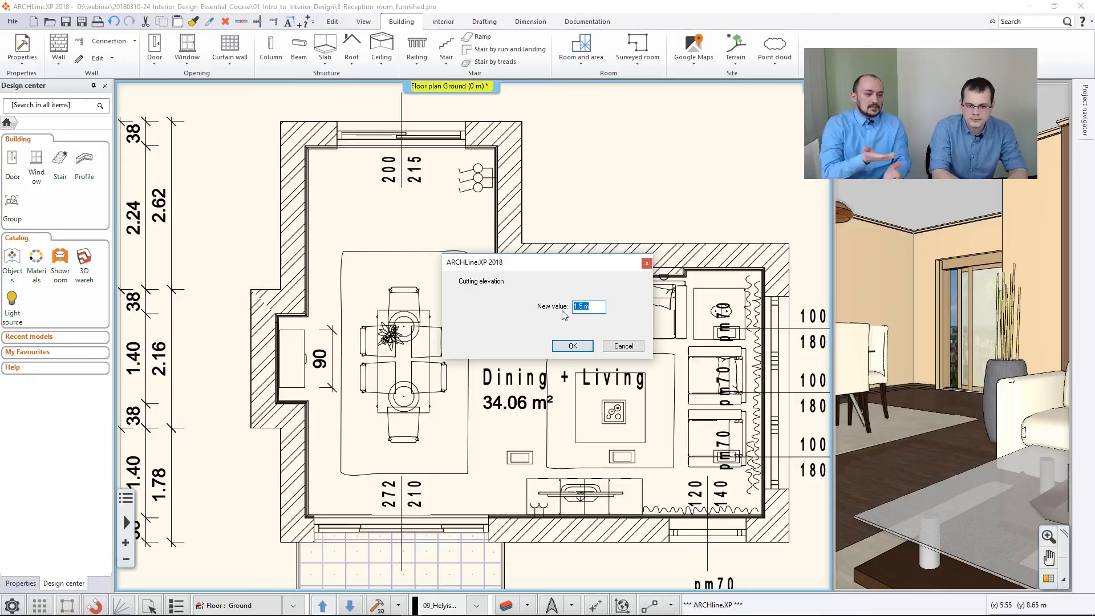
left_click(571, 347)
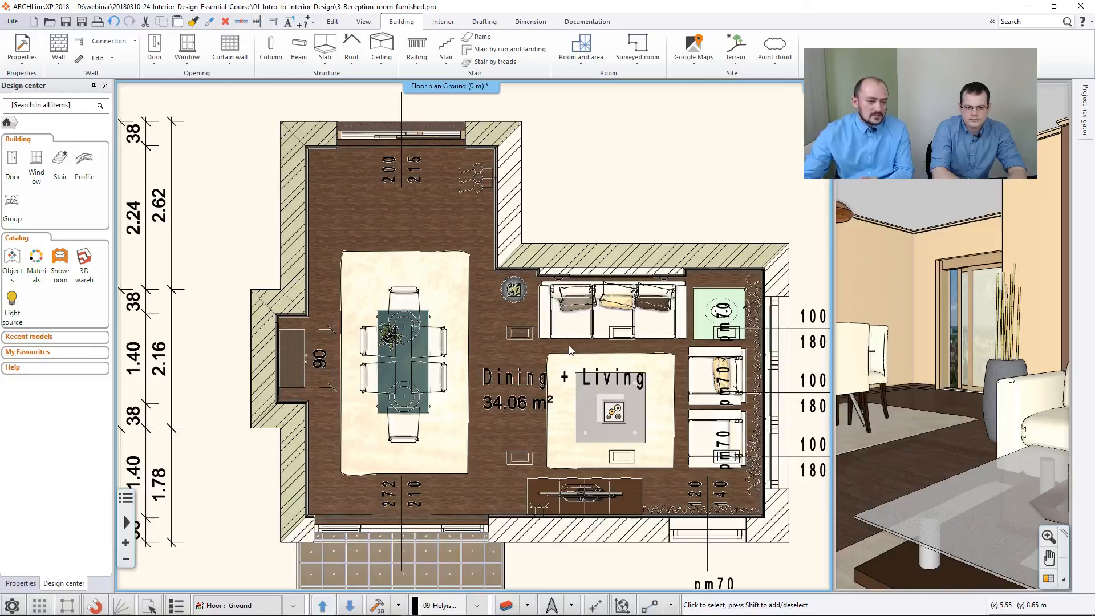
right_click(438, 86)
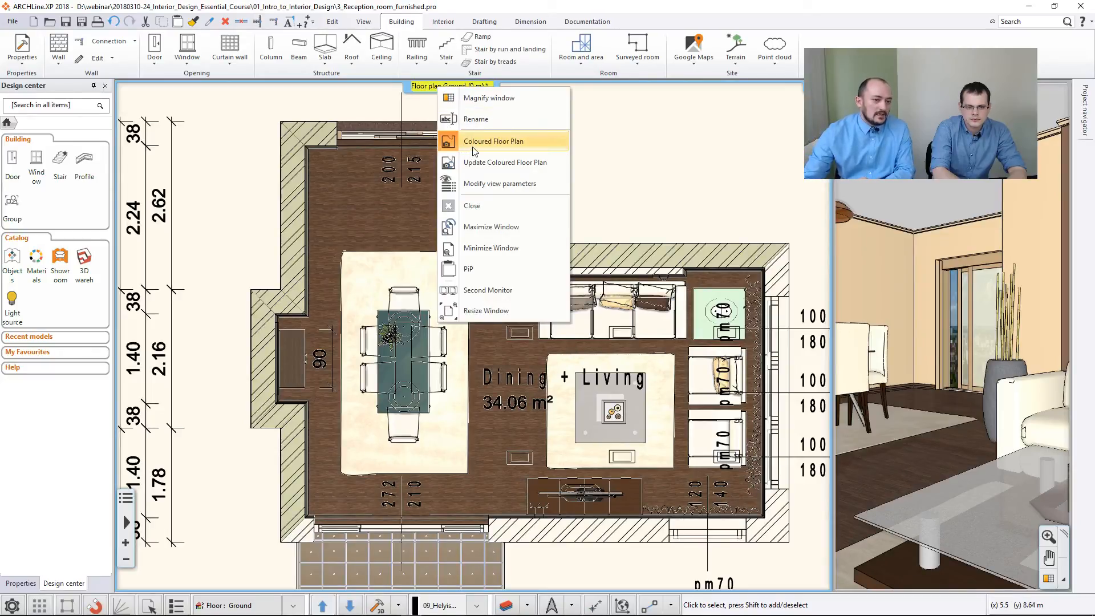
left_click(494, 148)
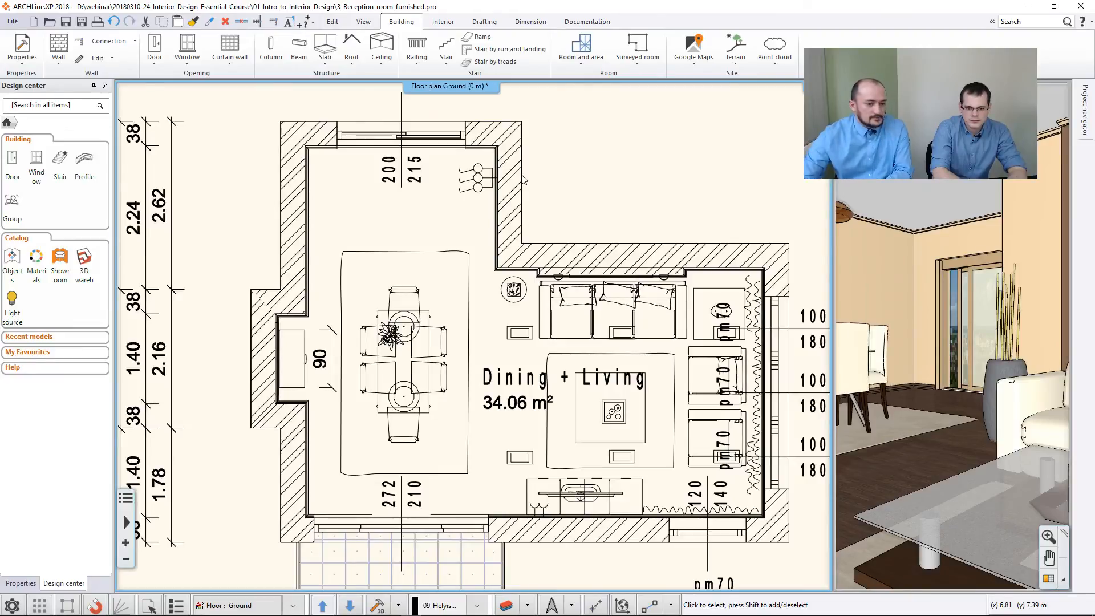
- Define an image wall elevation from the wall segment behind the sofa, viewed from inside the living area
scroll(551, 260, "down", 5)
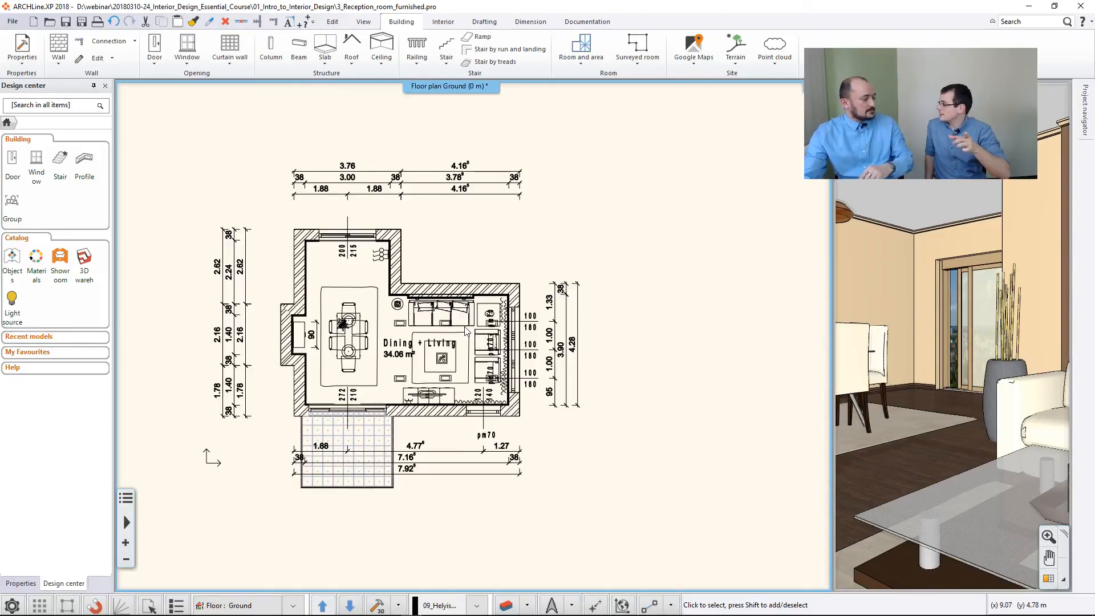
left_click(527, 21)
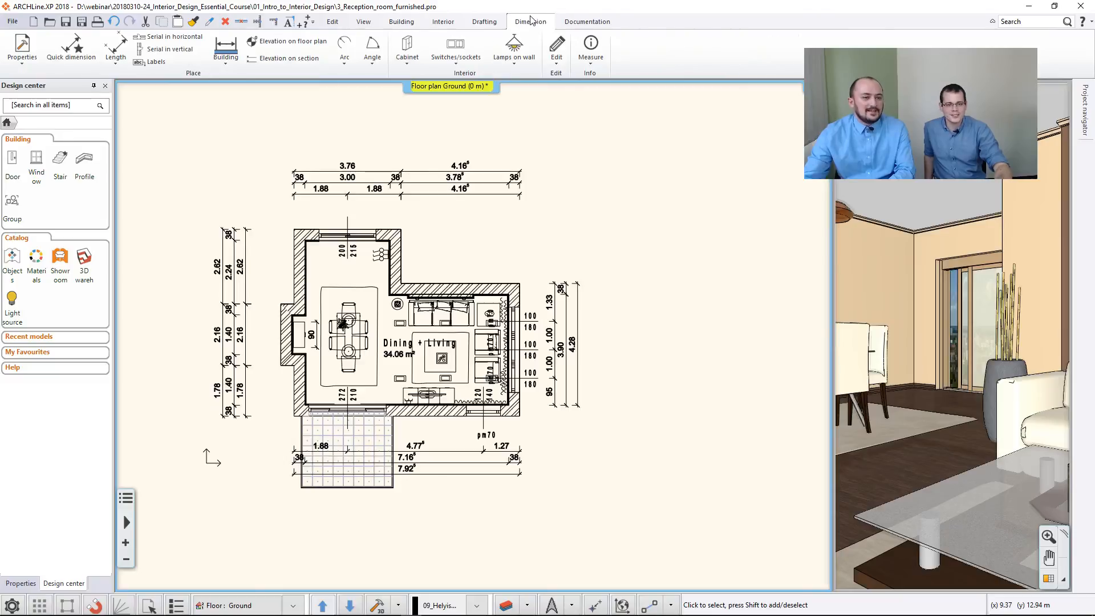
left_click(588, 22)
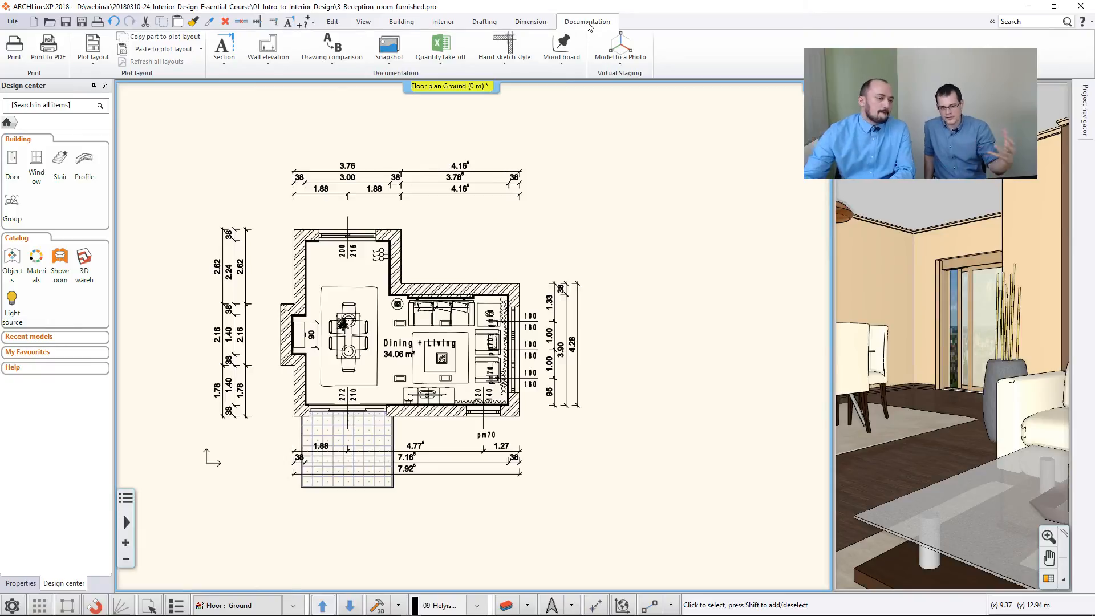
left_click(268, 62)
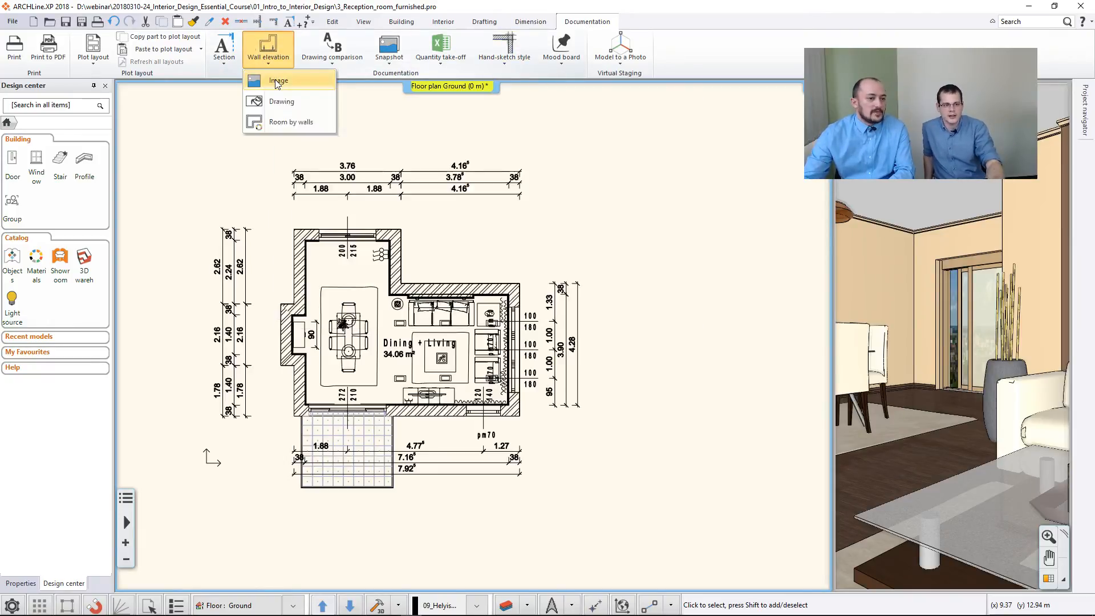
left_click(277, 82)
scroll(423, 320, "up", 4)
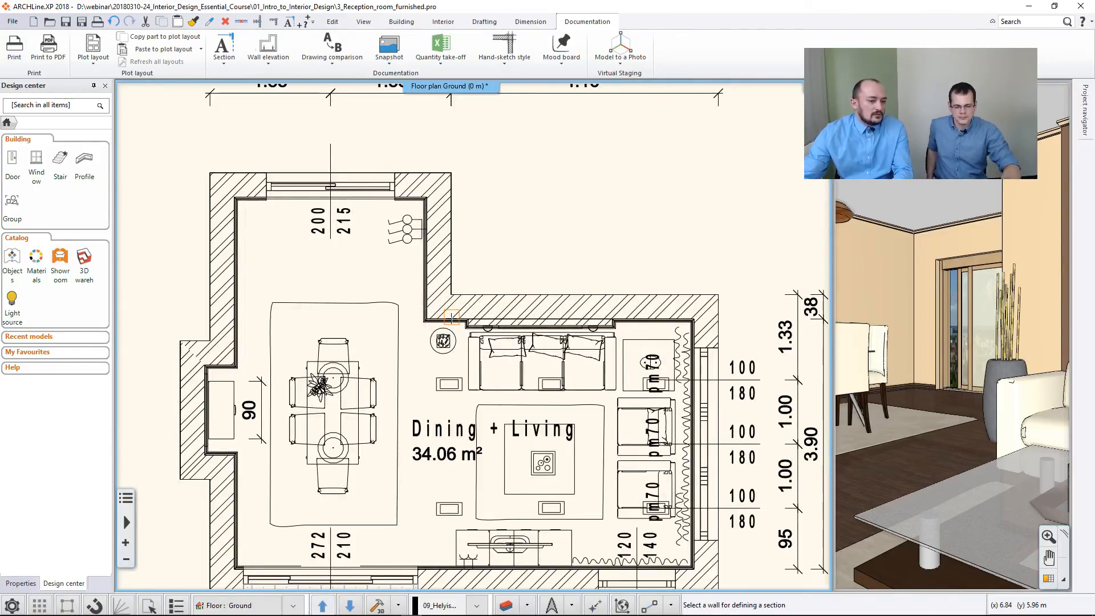
left_click(451, 318)
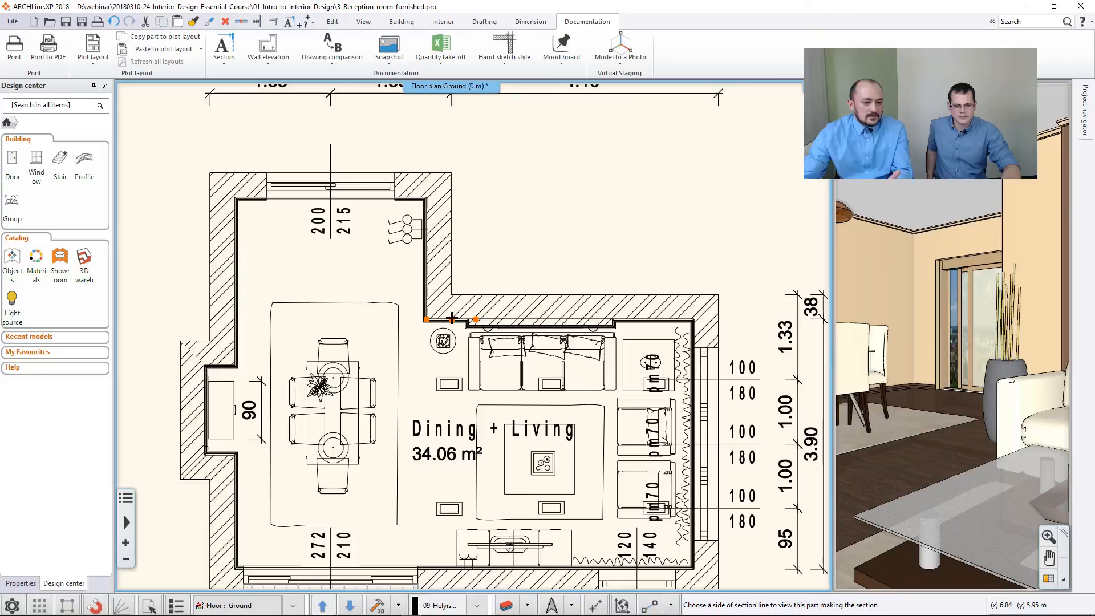
left_click(448, 402)
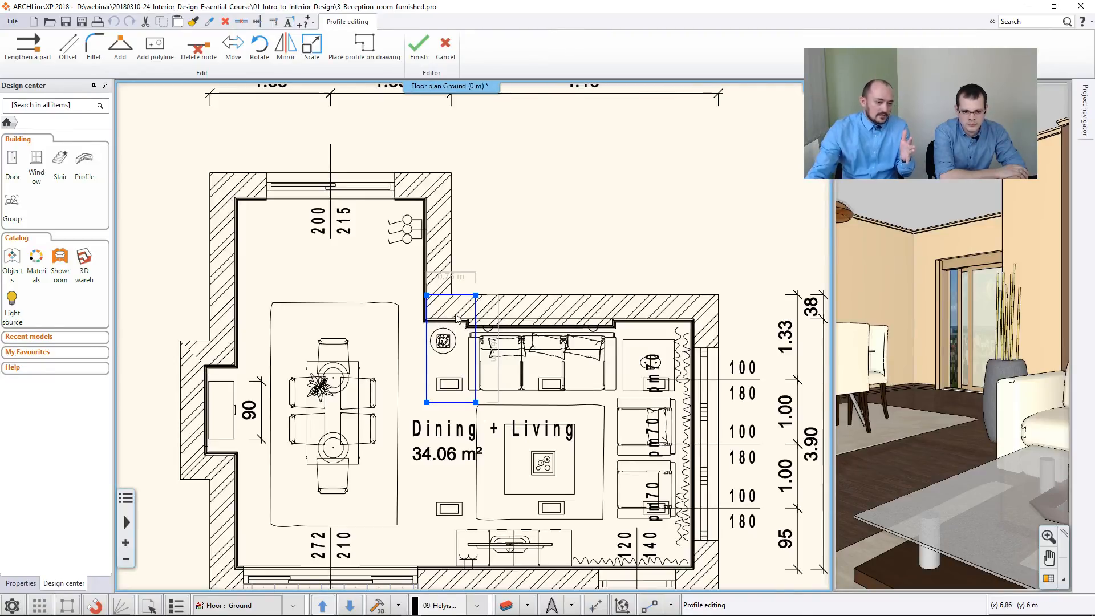
- Widen the elevation's section region along the sofa wall to the living area's window wall and create the view
left_click(476, 354)
left_click(500, 364)
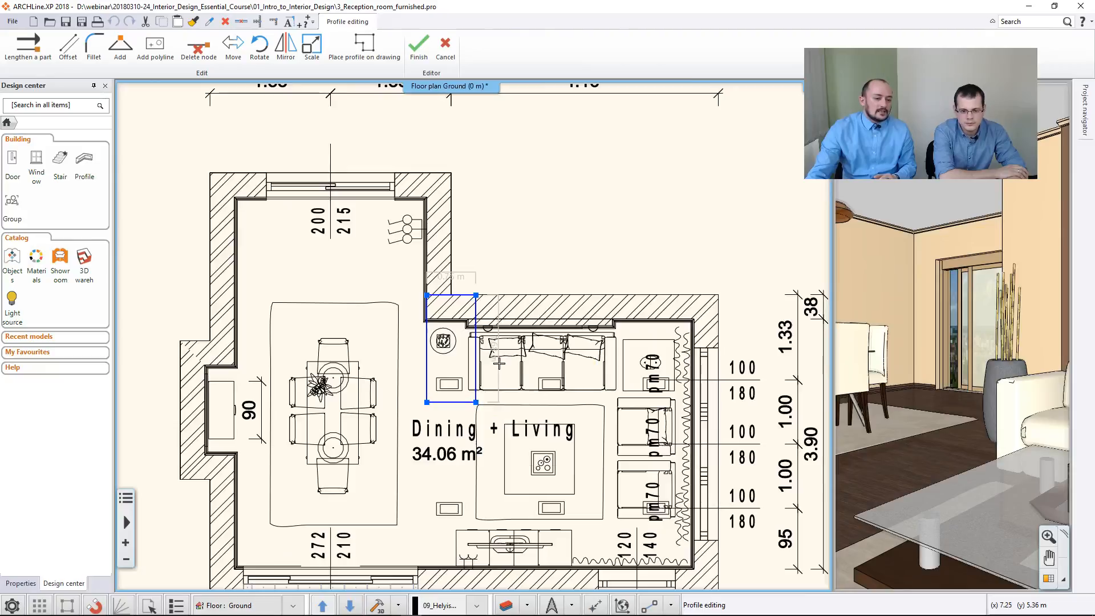
left_click(700, 323)
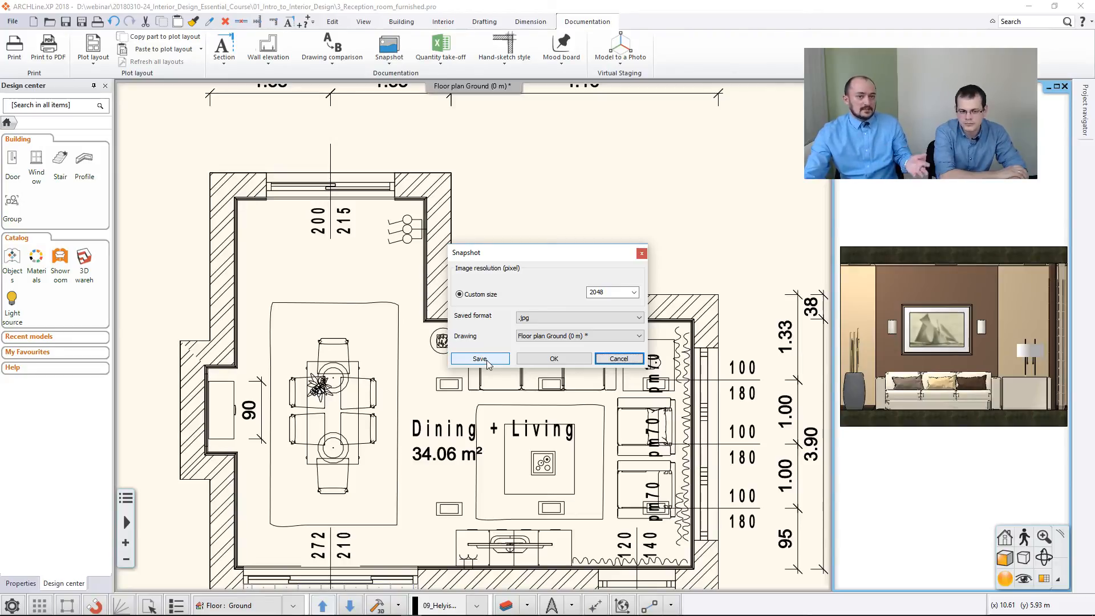
- Accept the 2048-pixel .jpg snapshot of the sofa wall elevation and place it beside the dimensioned floor plan
left_click(554, 358)
scroll(585, 295, "down", 5)
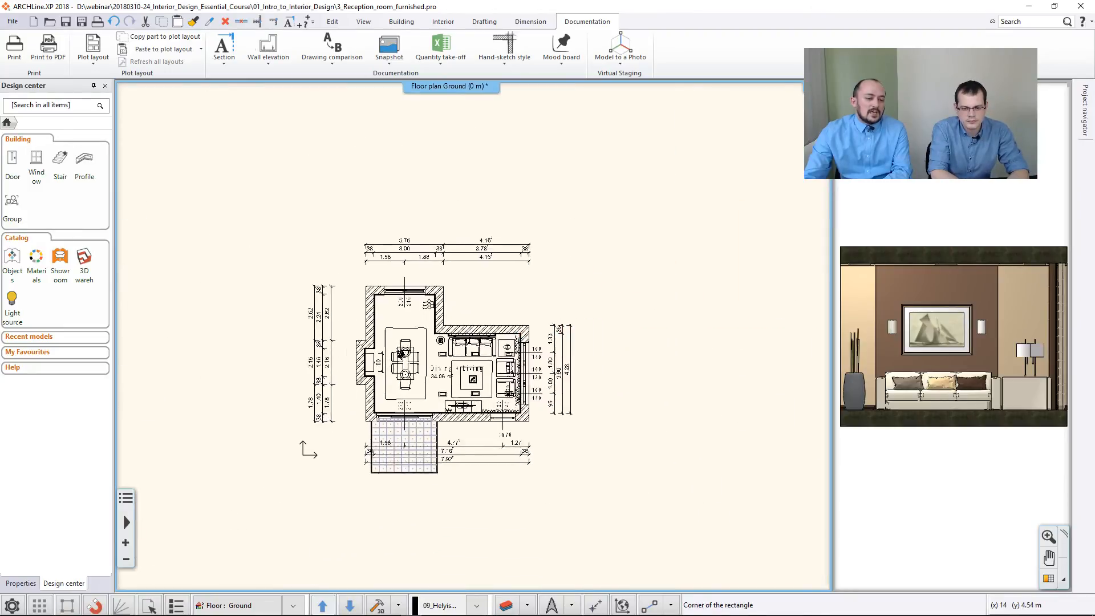
left_click(638, 336)
left_click(553, 404)
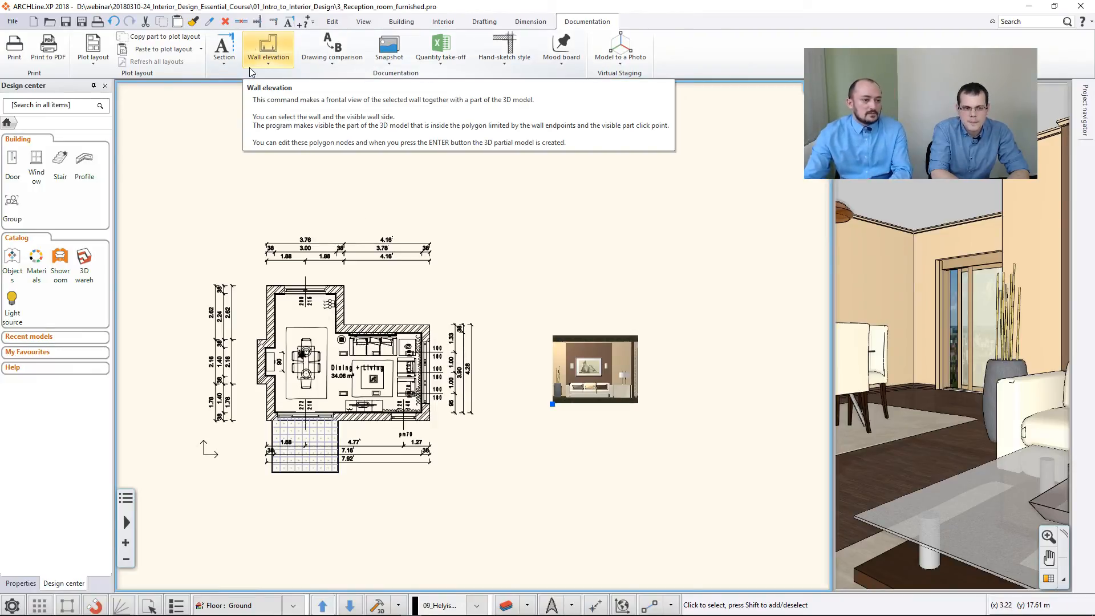
- Create a line drawing wall elevation of the same sofa wall and place it beside the elevation image
left_click(269, 64)
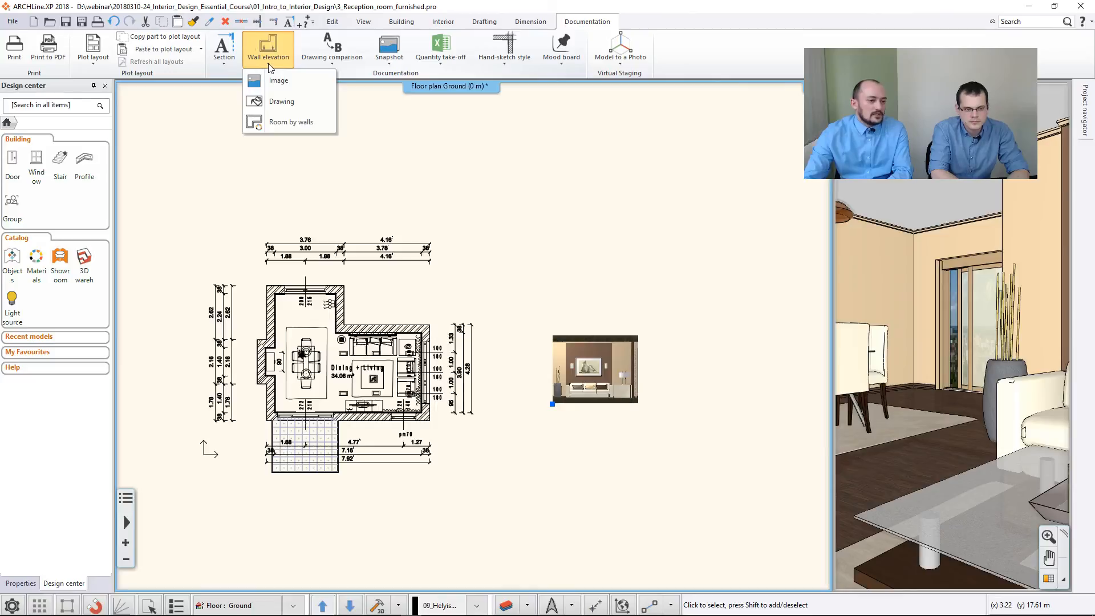
left_click(286, 101)
scroll(343, 332, "up", 4)
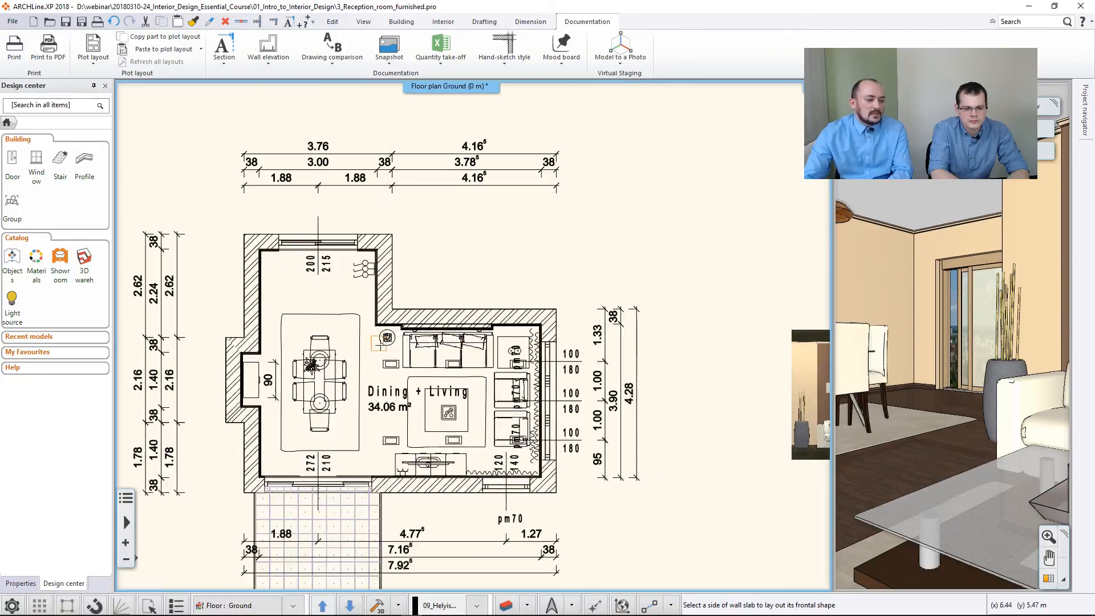
left_click(337, 320)
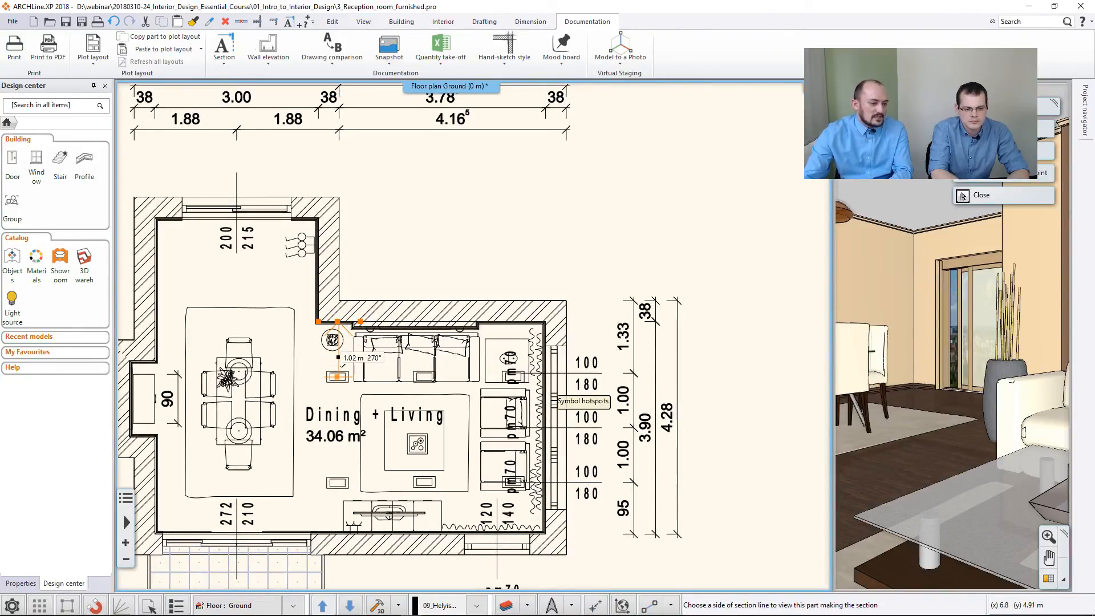
left_click(339, 358)
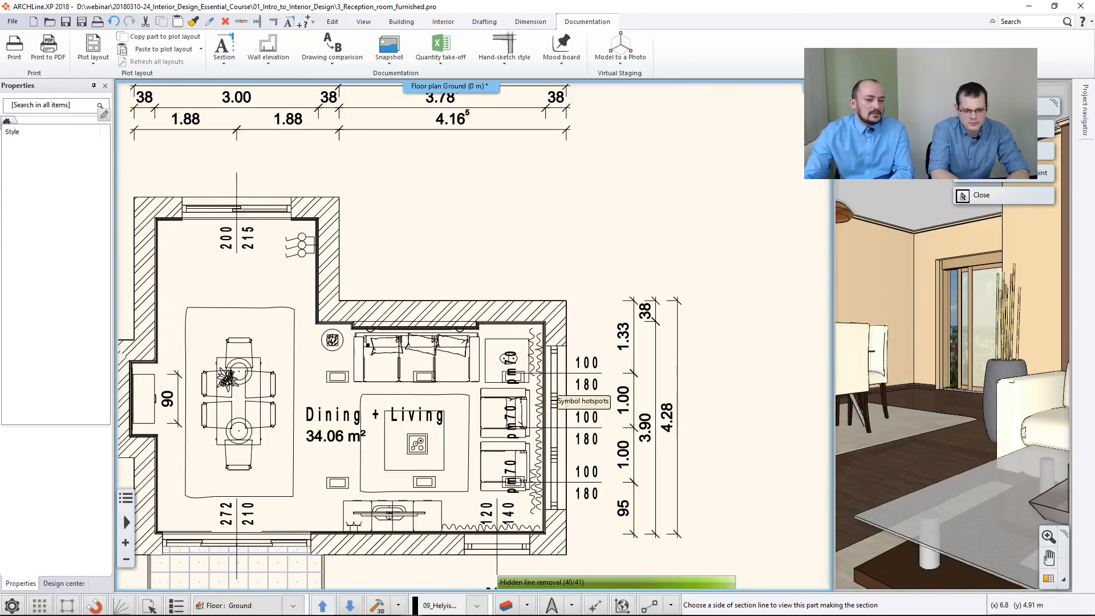
scroll(453, 301, "down", 2)
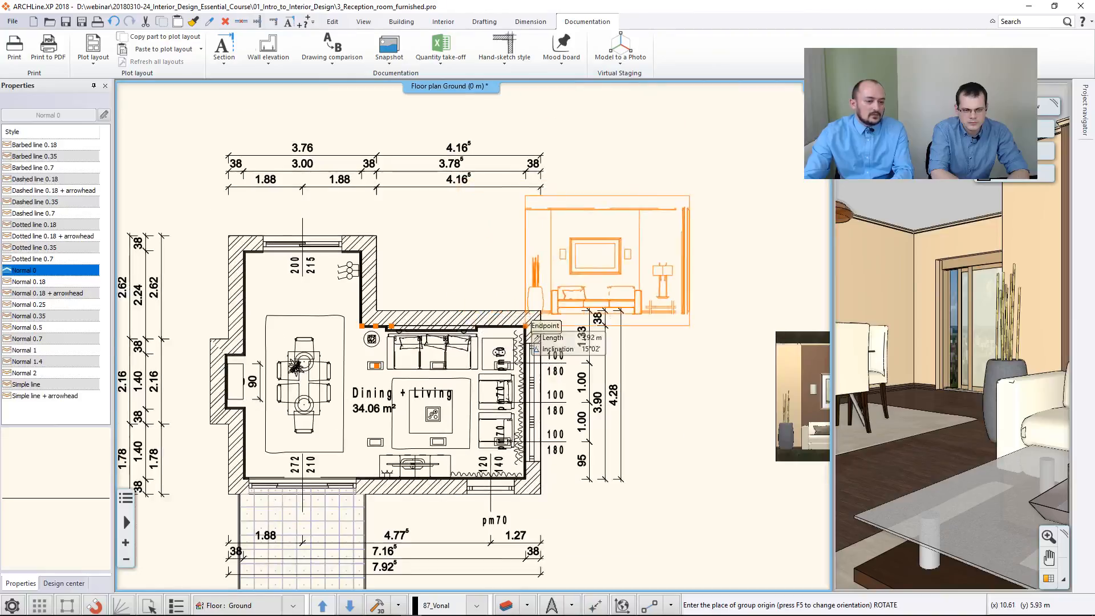
middle_click_drag(753, 353, 345, 299)
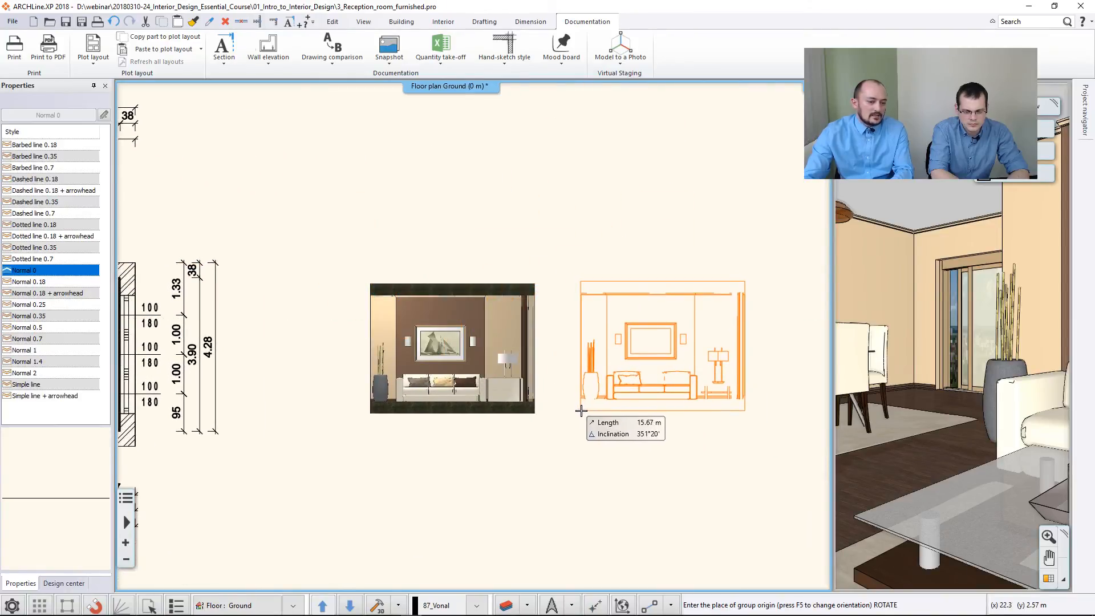
left_click(581, 410)
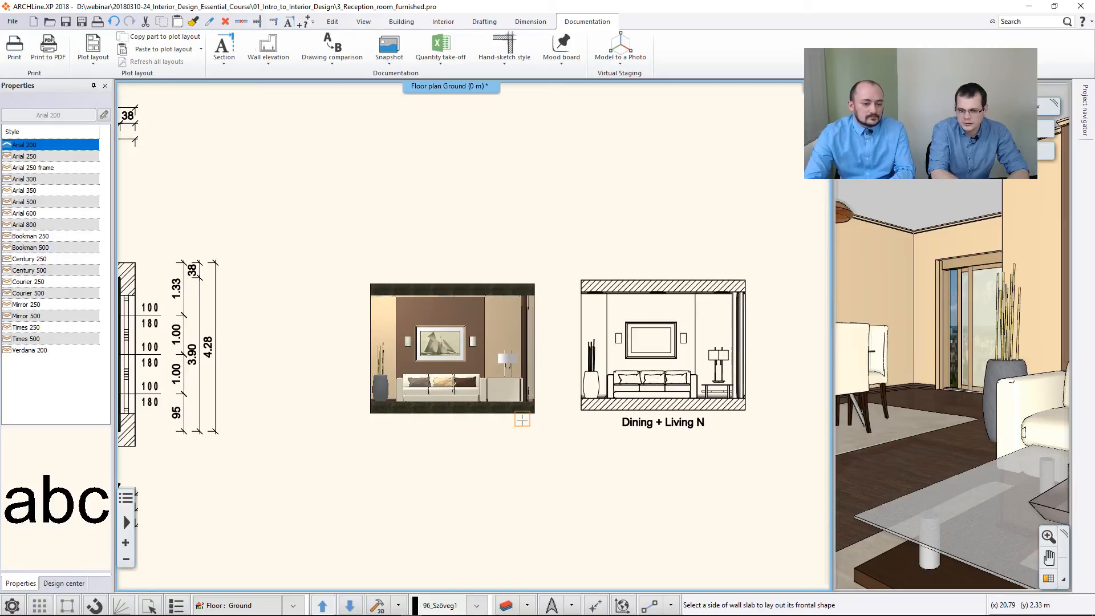
key("Escape")
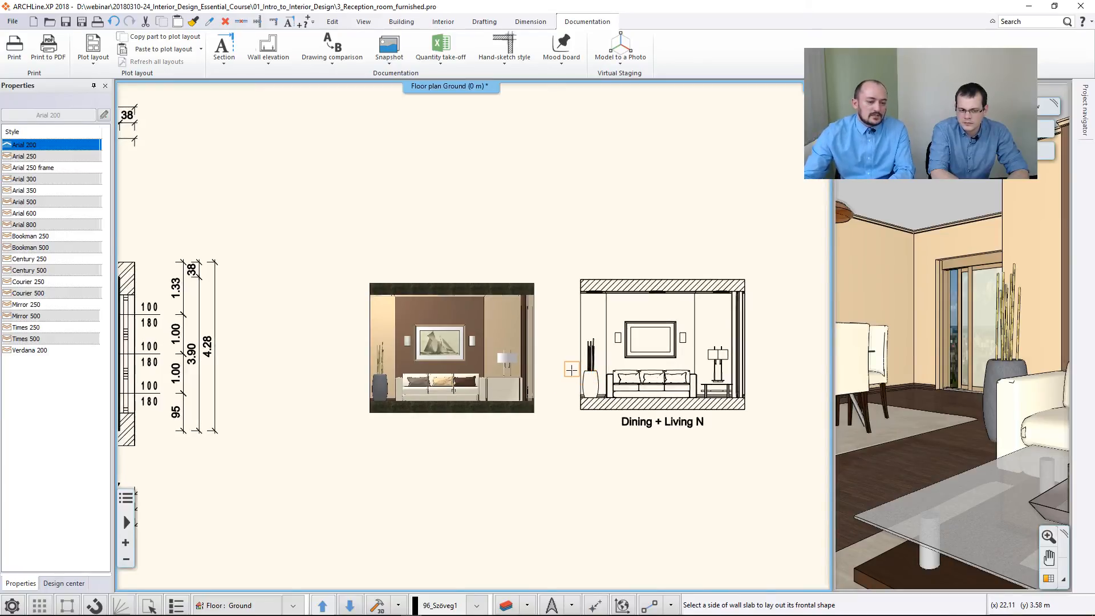
- Move the Dining + Living N elevation drawing onto the coloured elevation image, aligning their lower corners
left_click(641, 375)
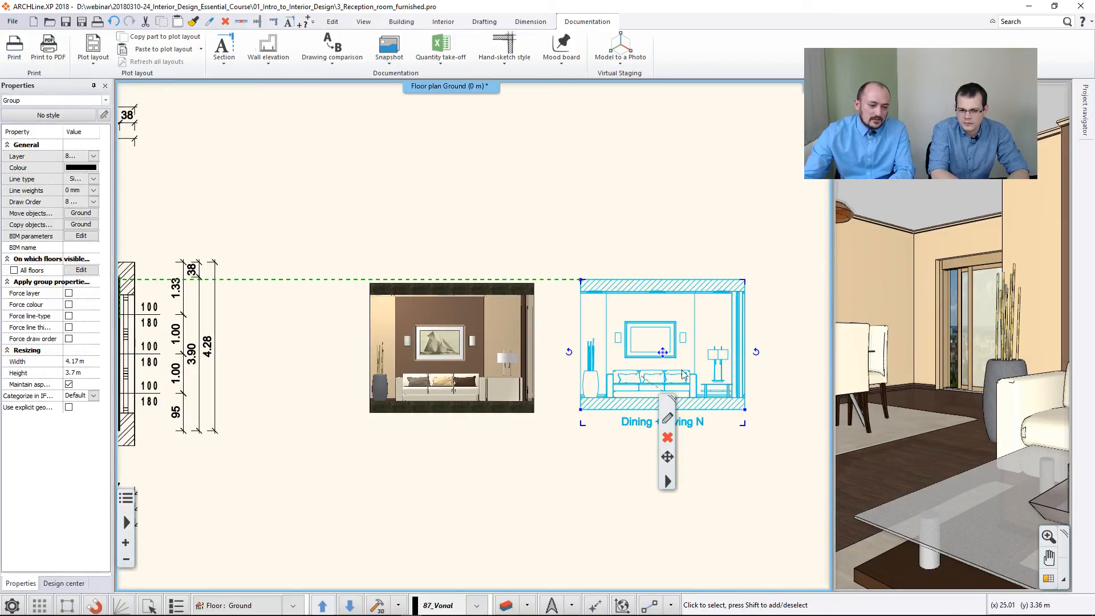
mouse_move(664, 352)
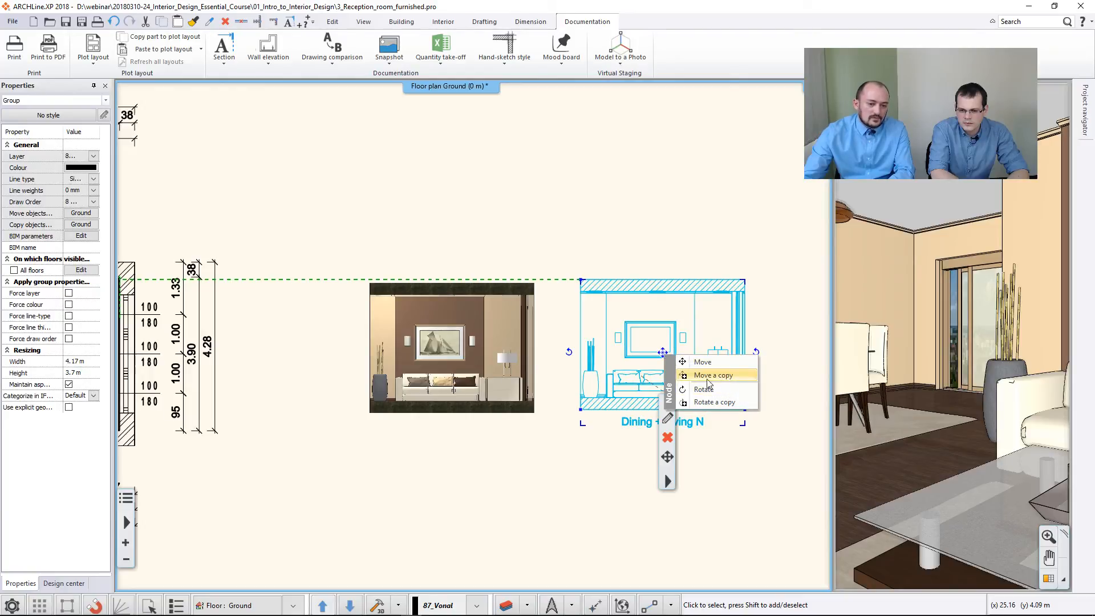
key("Escape")
left_click(668, 365)
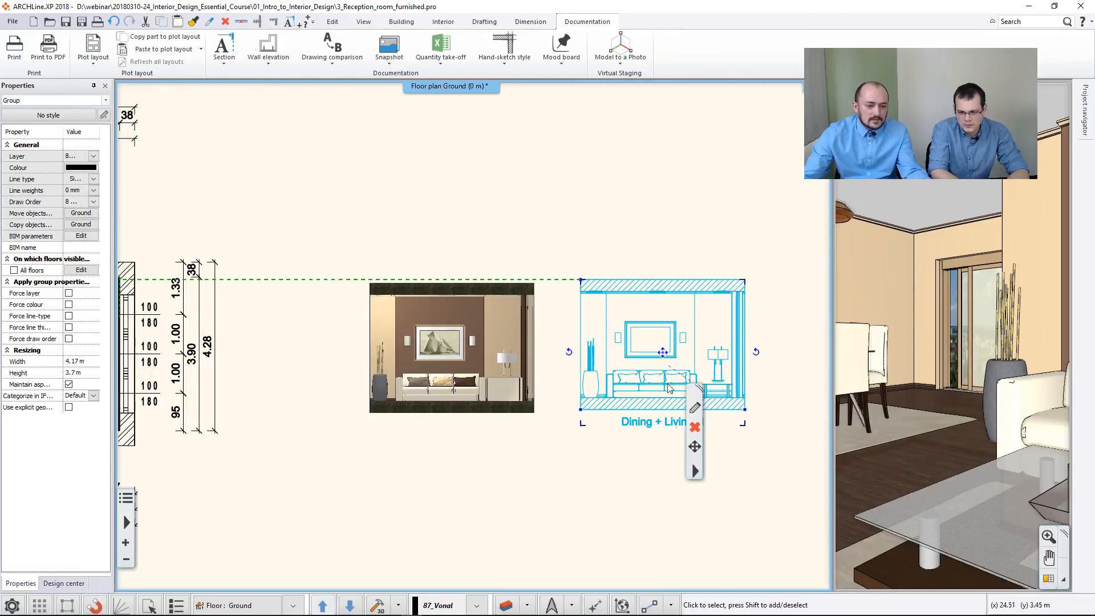
left_click(695, 447)
left_click(756, 460)
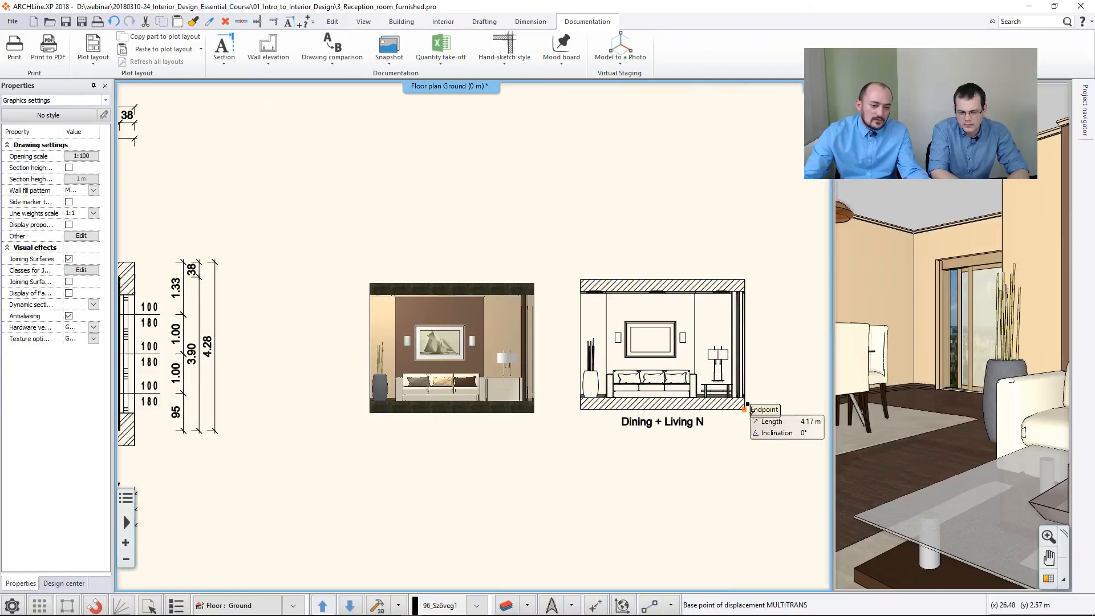
left_click(745, 409)
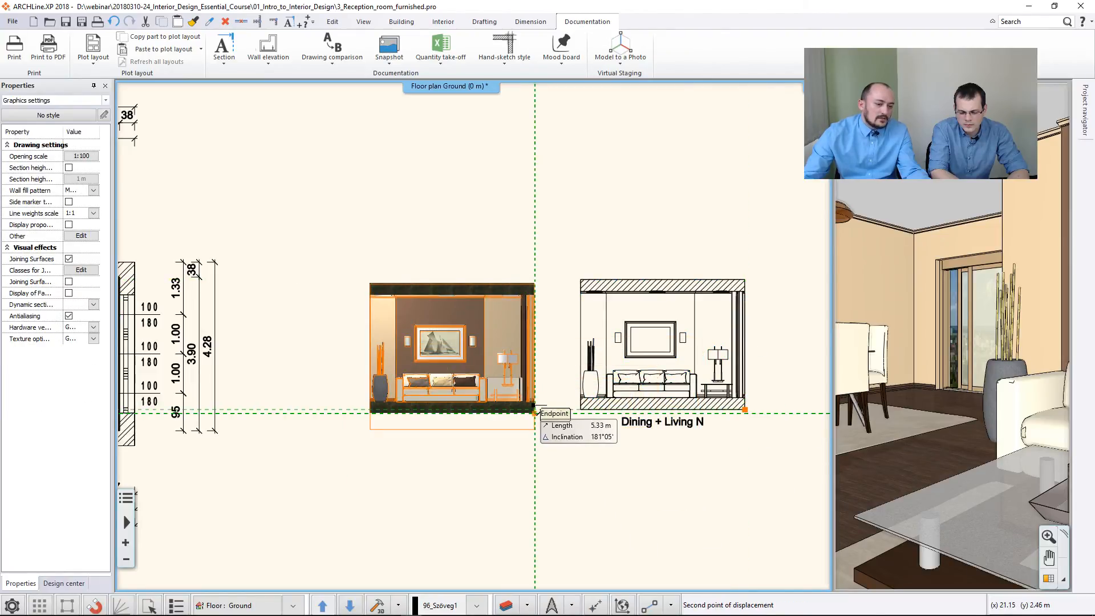
left_click(534, 412)
left_click(509, 467)
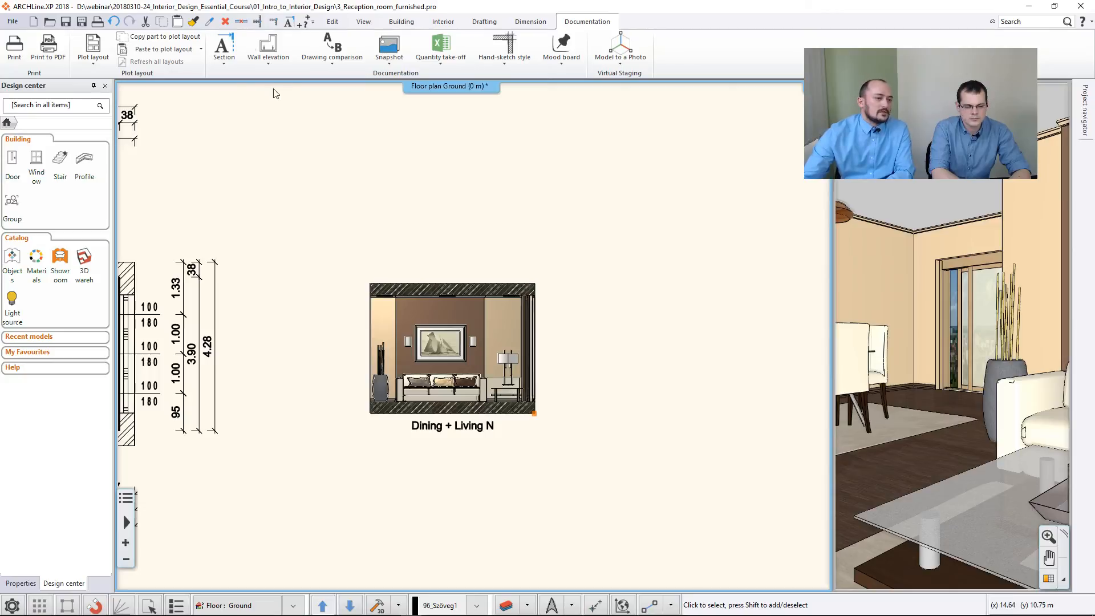
- Start an elevation dimension on the sofa wall elevation with the zero level at the floor line, placed beside the drawing
left_click(518, 25)
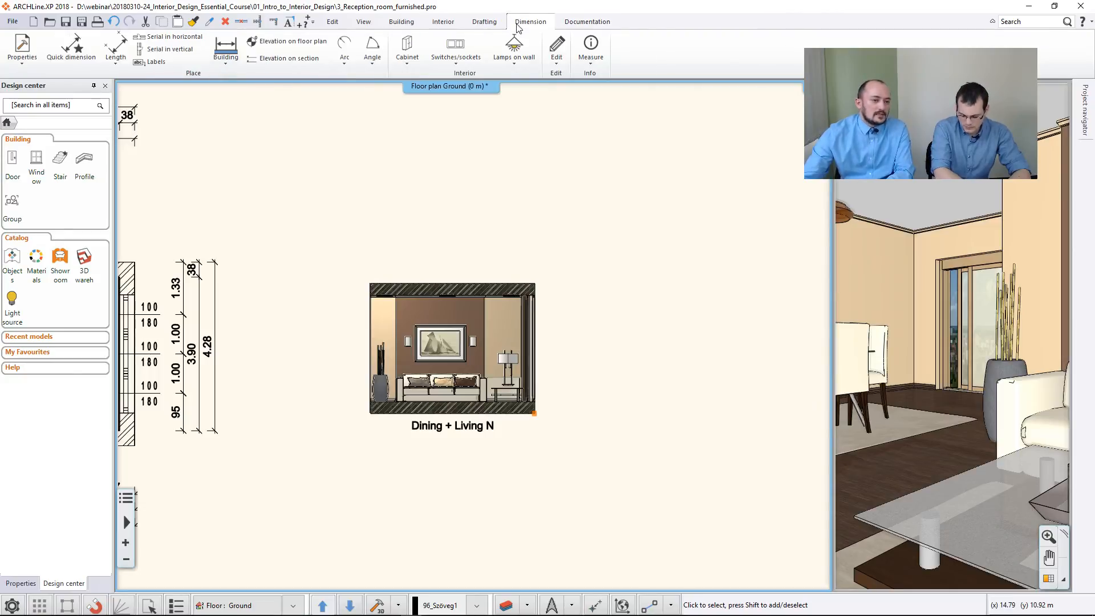
left_click(285, 57)
scroll(494, 331, "up", 5)
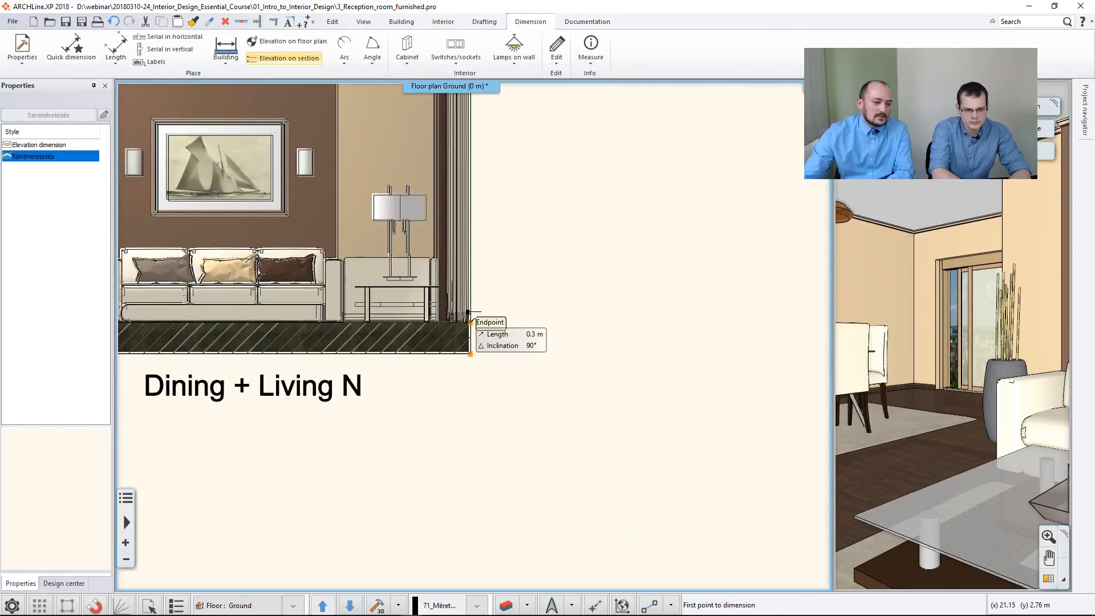
left_click(470, 321)
left_click(470, 321)
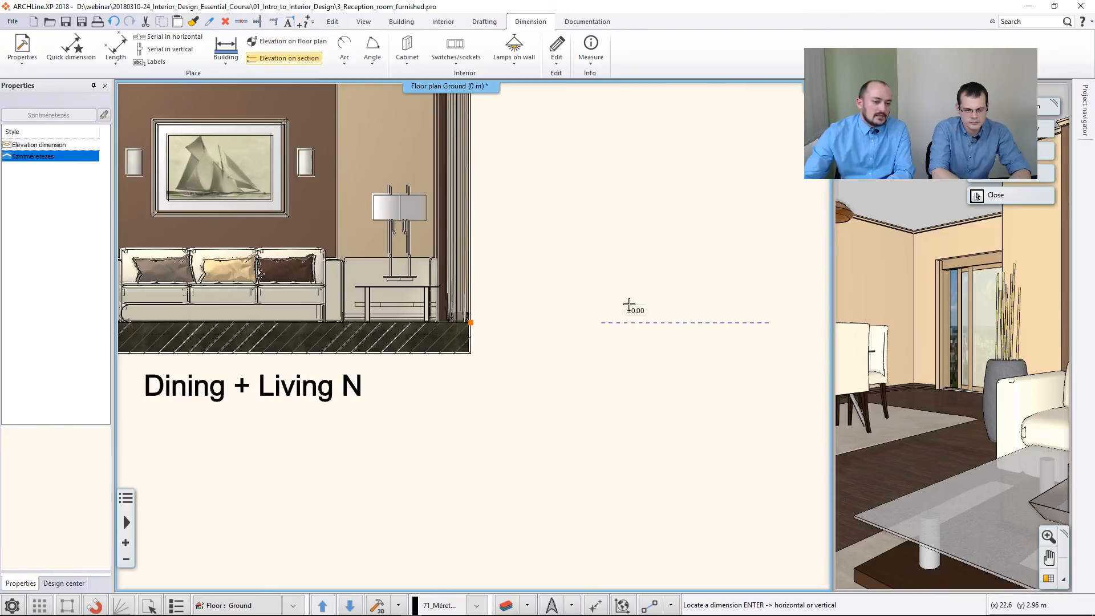
left_click(632, 313)
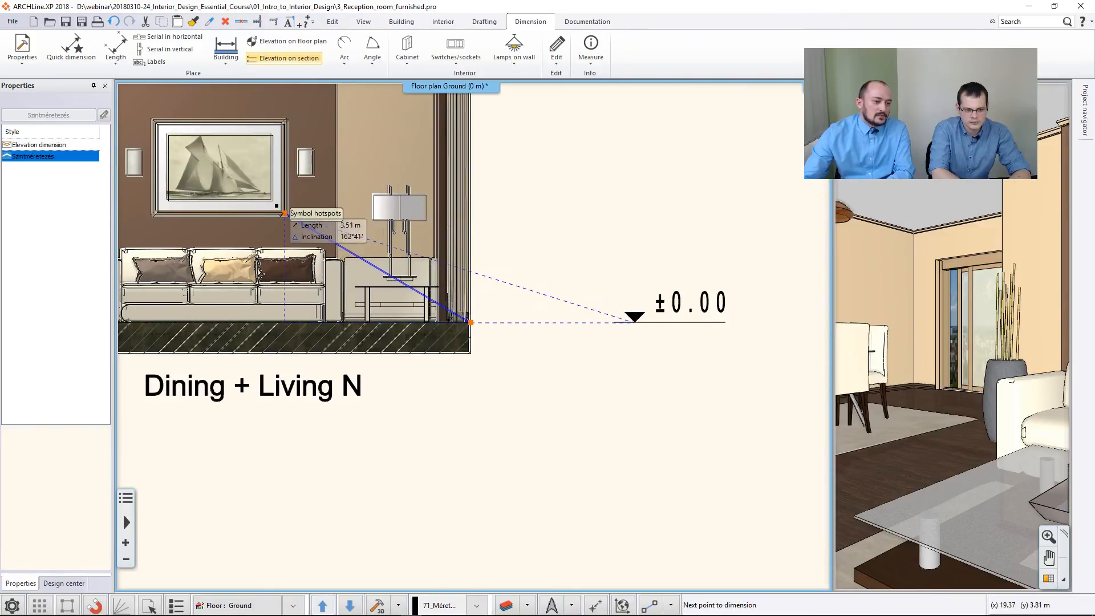
- Add level marks for the picture frame's lower and upper edges, the ceiling and the upper slab's top edge, then finish the dimension
left_click(268, 216)
left_click(292, 120)
middle_click_drag(367, 162, 397, 344)
left_click(453, 220)
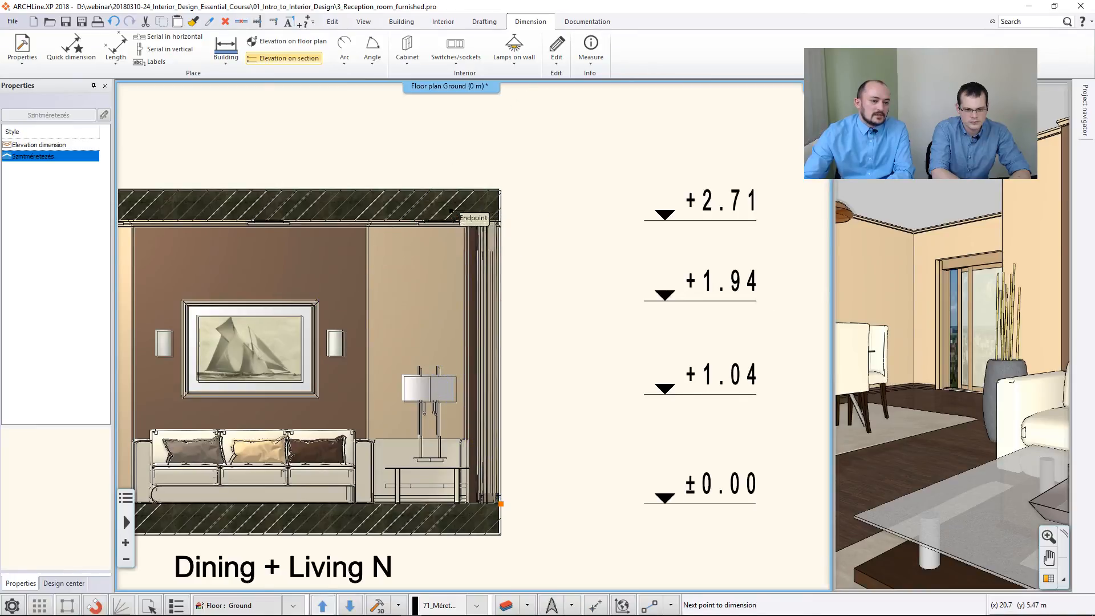
left_click(545, 245)
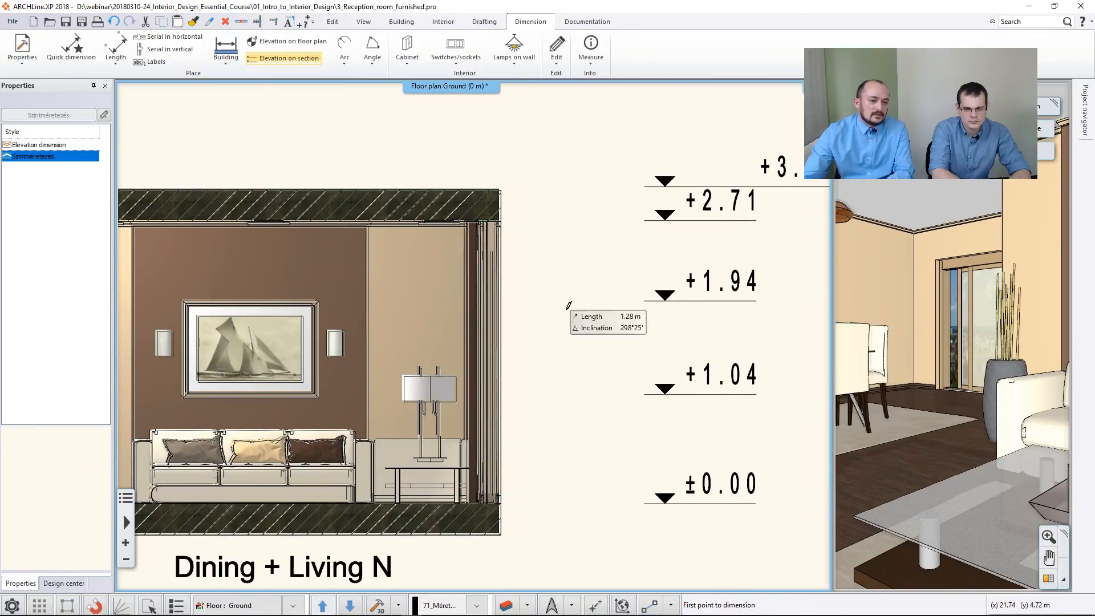
key("Escape")
scroll(576, 322, "down", 3)
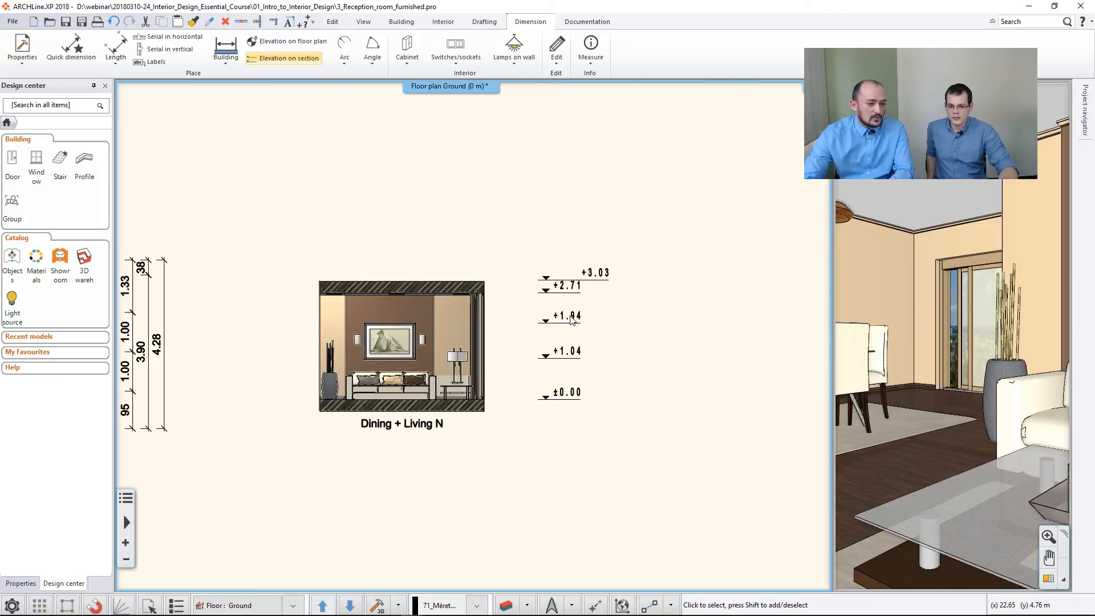
scroll(573, 320, "down", 2)
scroll(453, 393, "down", 1)
middle_click_drag(300, 411, 577, 392)
scroll(565, 323, "up", 2)
scroll(515, 350, "up", 2)
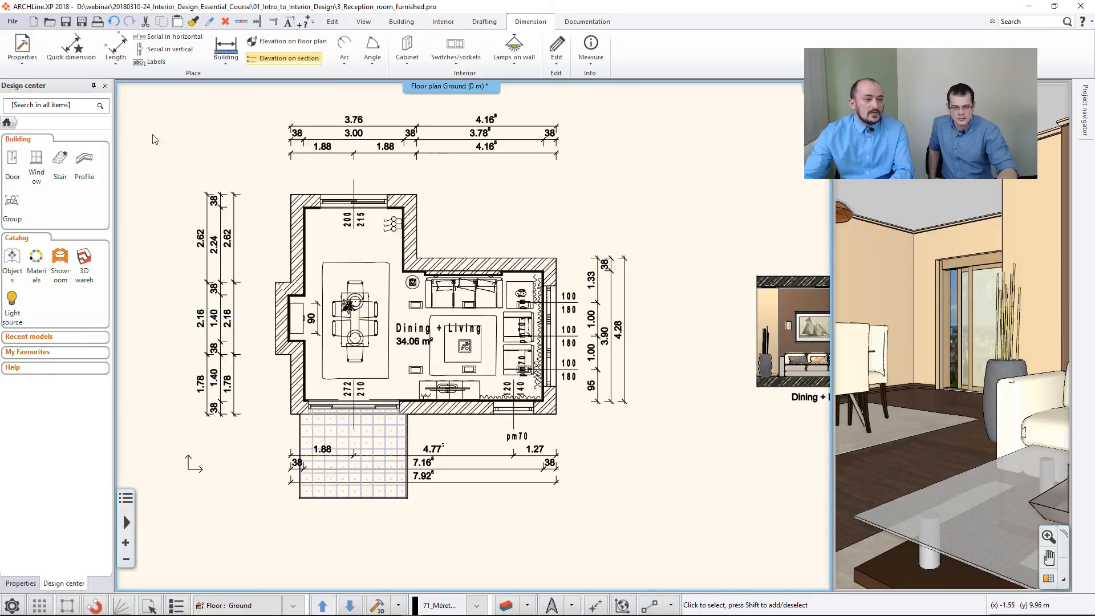
left_click(574, 23)
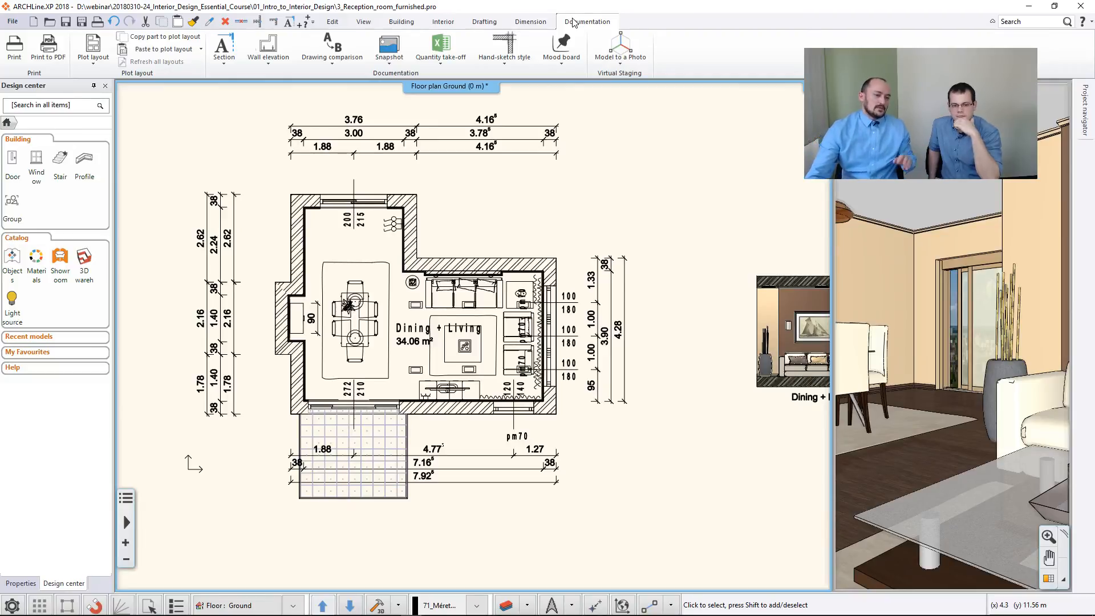
left_click(561, 60)
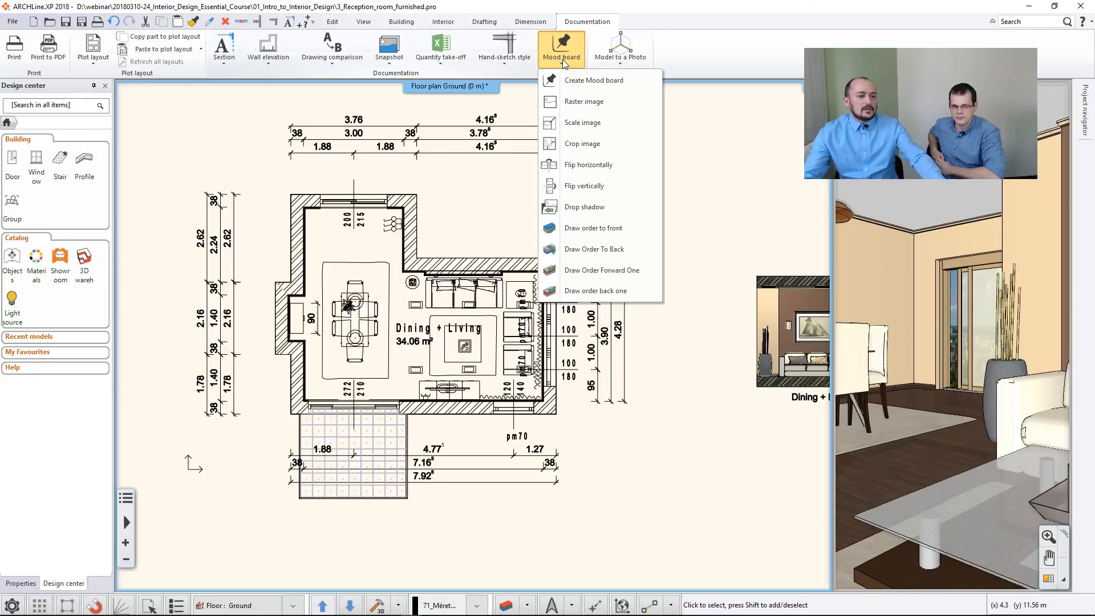
left_click(562, 59)
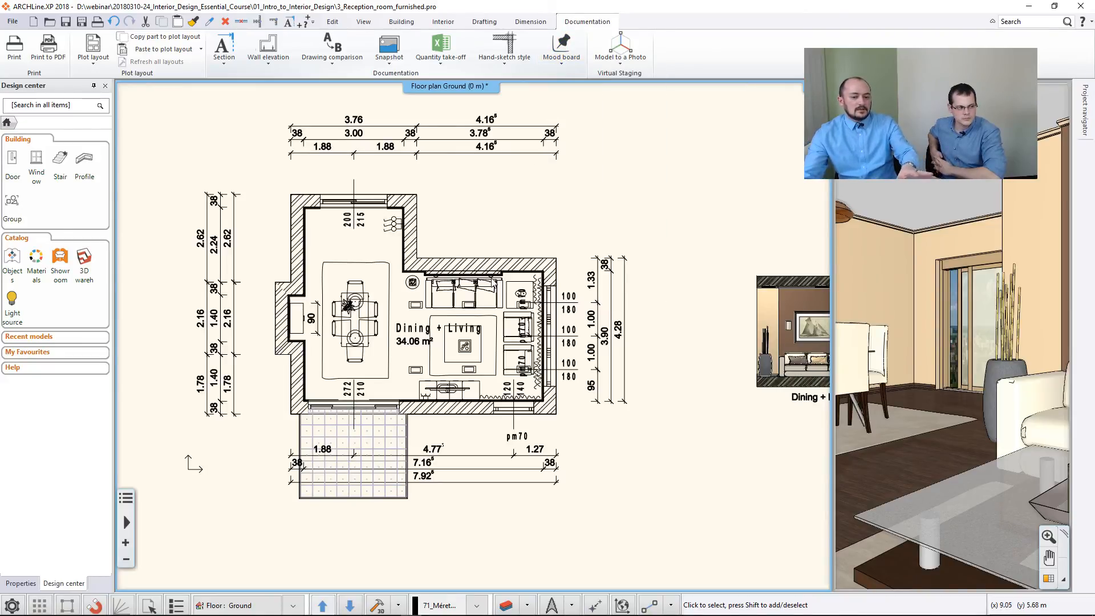
- Create an Excel list using Interior Calculation with all element classes included, and save it as Consignation in .xlsx format
left_click(453, 64)
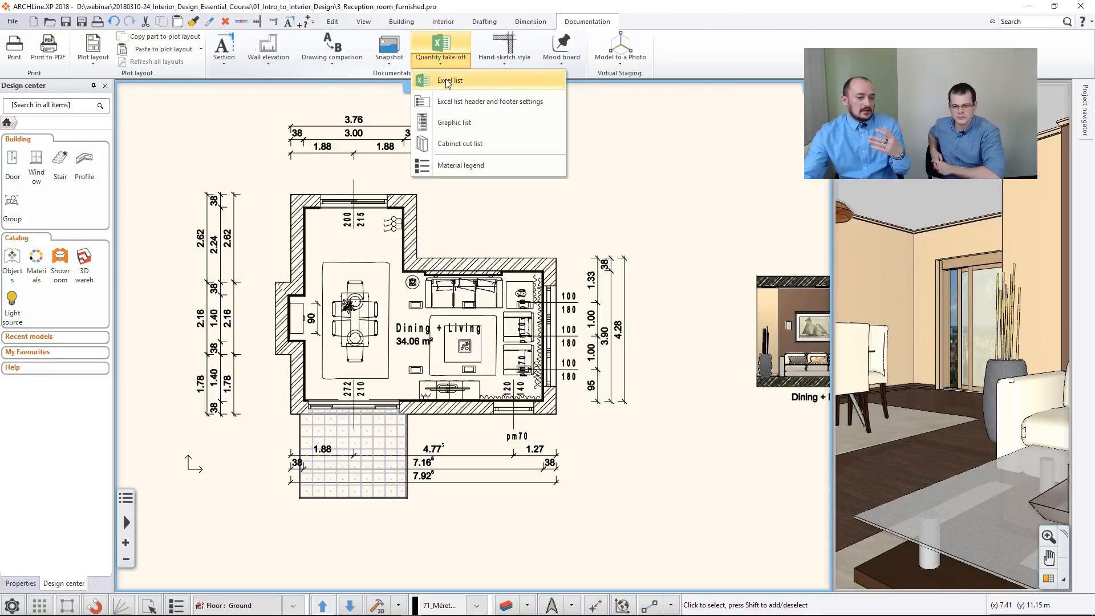
left_click(448, 82)
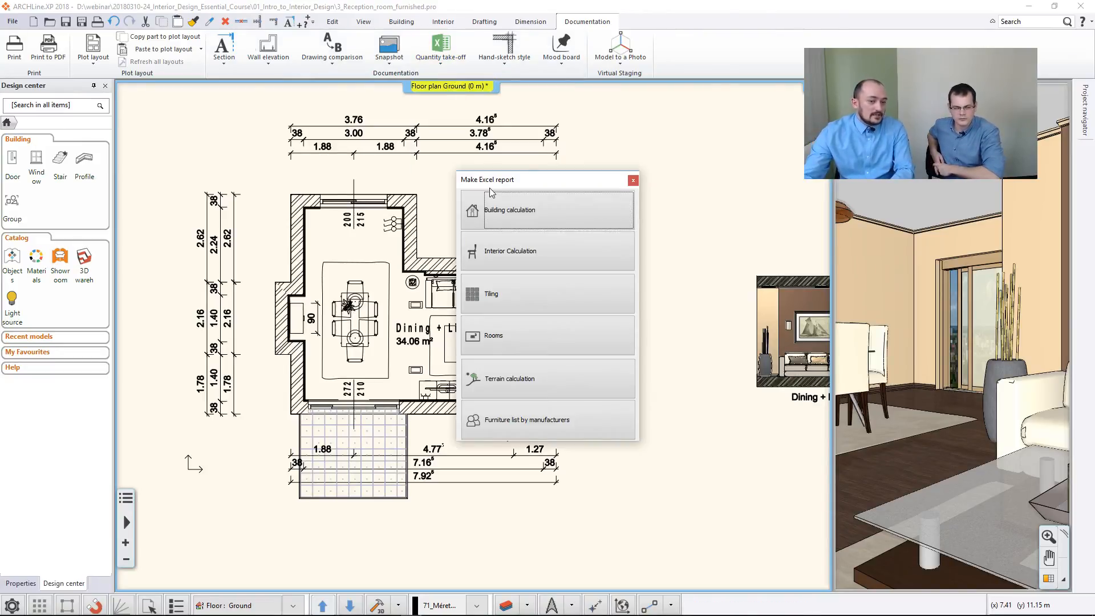
left_click(487, 251)
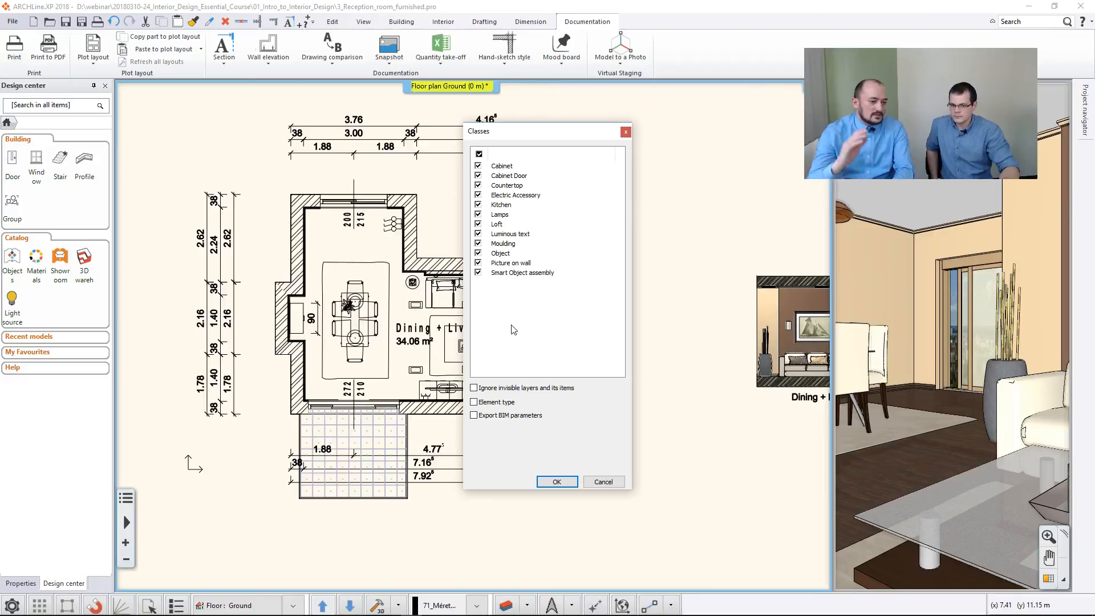
left_click(555, 484)
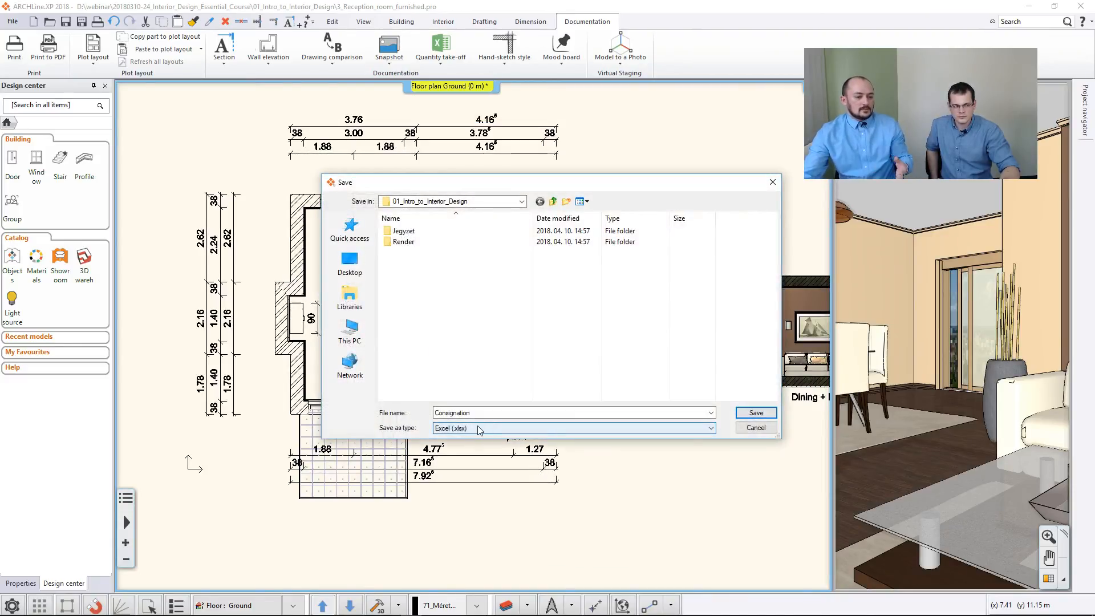
double_click(491, 414)
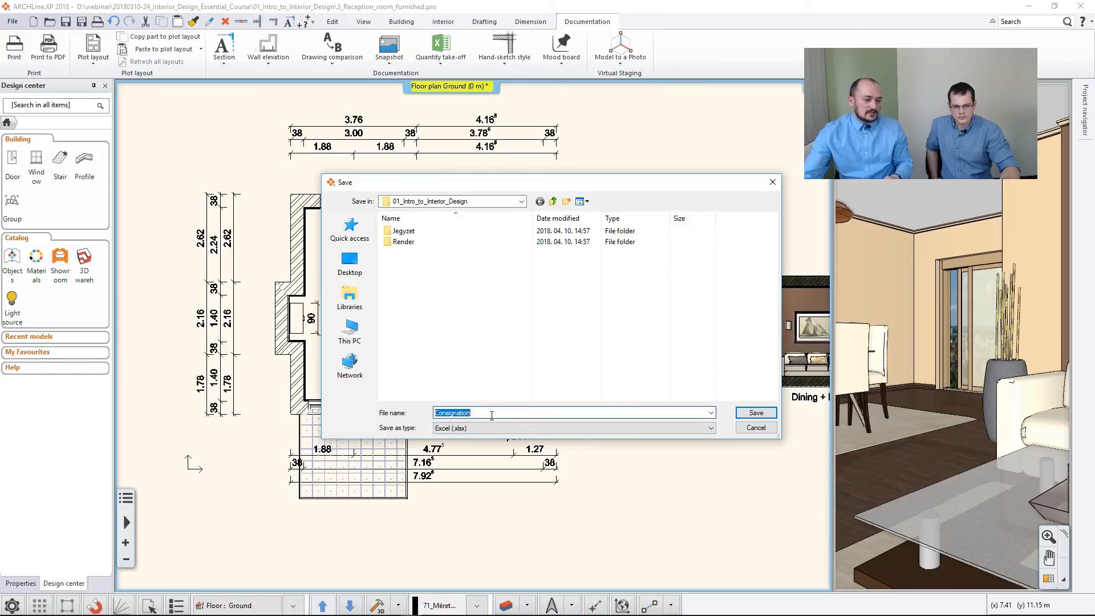
left_click(747, 414)
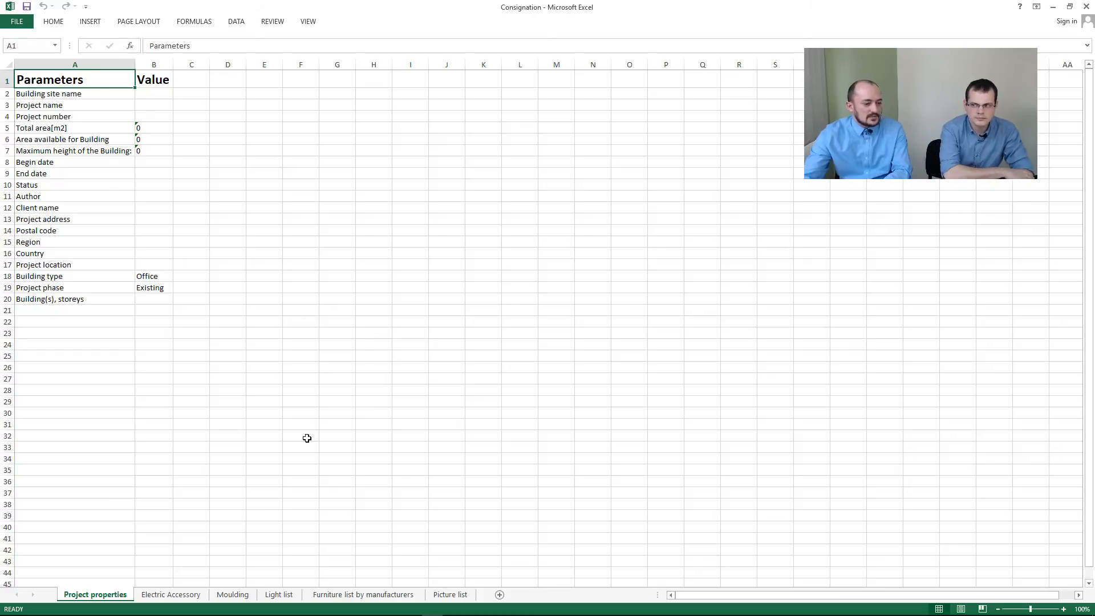
- Review the report's Electric Accessory, Moulding, Light list, Furniture list by manufacturers and Picture list sheets
left_click(171, 595)
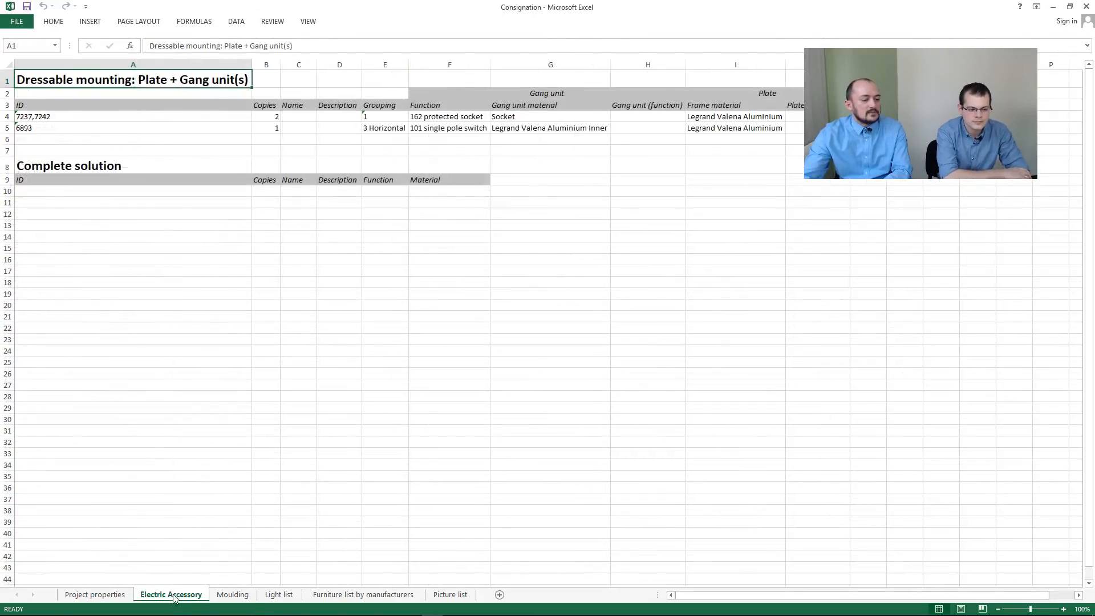
left_click(247, 596)
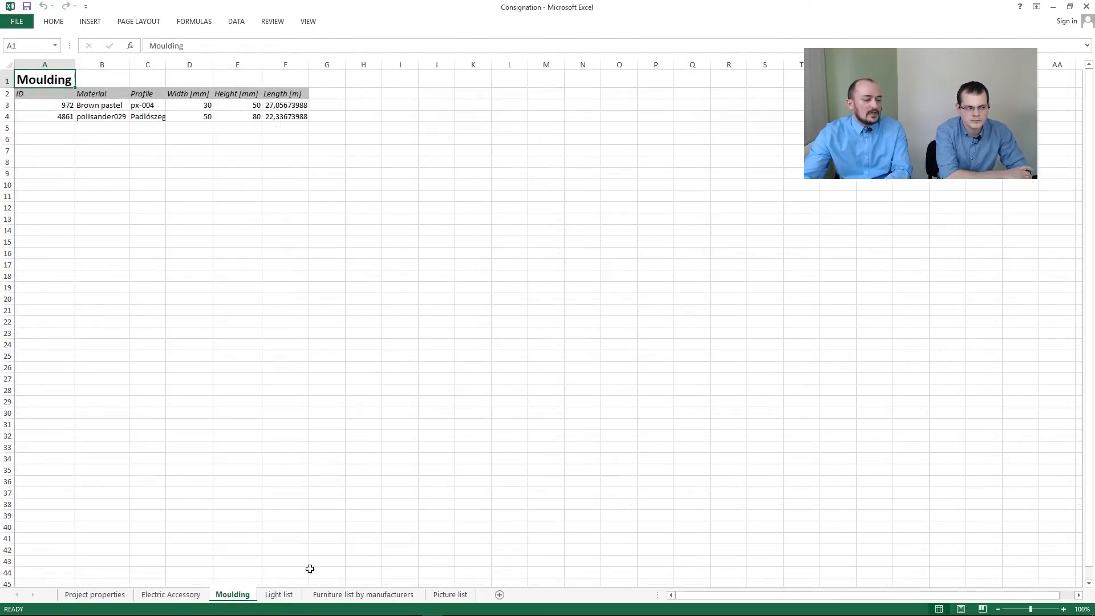
left_click(279, 595)
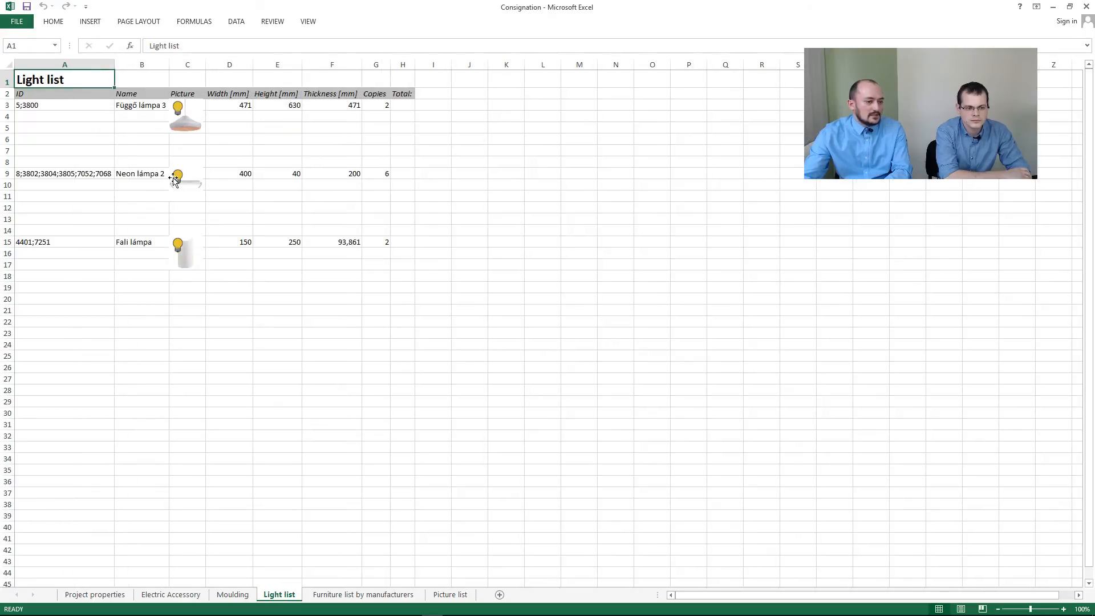
left_click(356, 597)
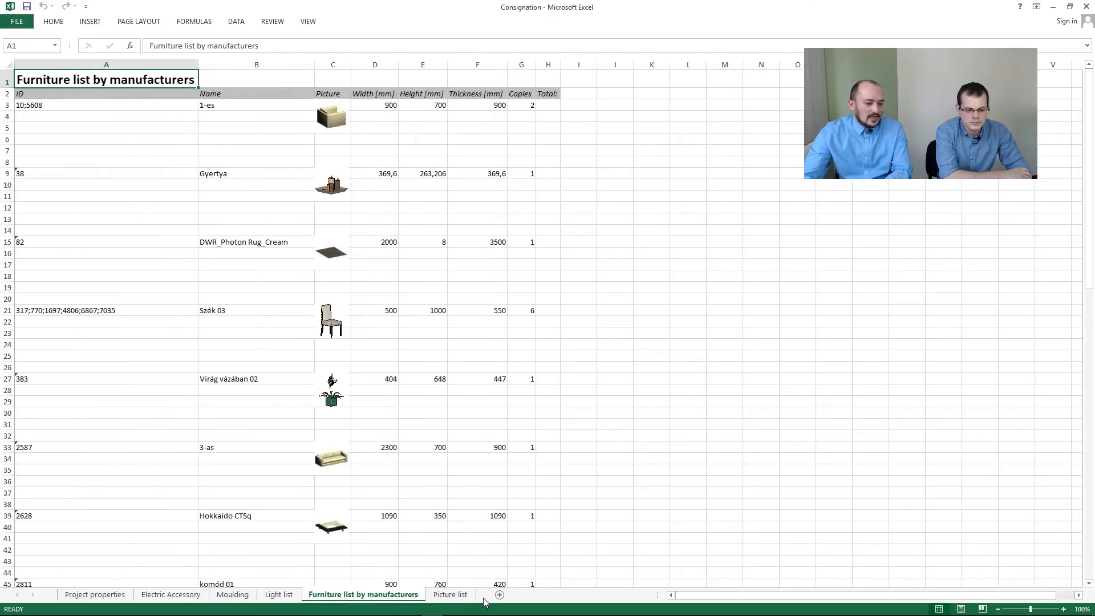
left_click(459, 595)
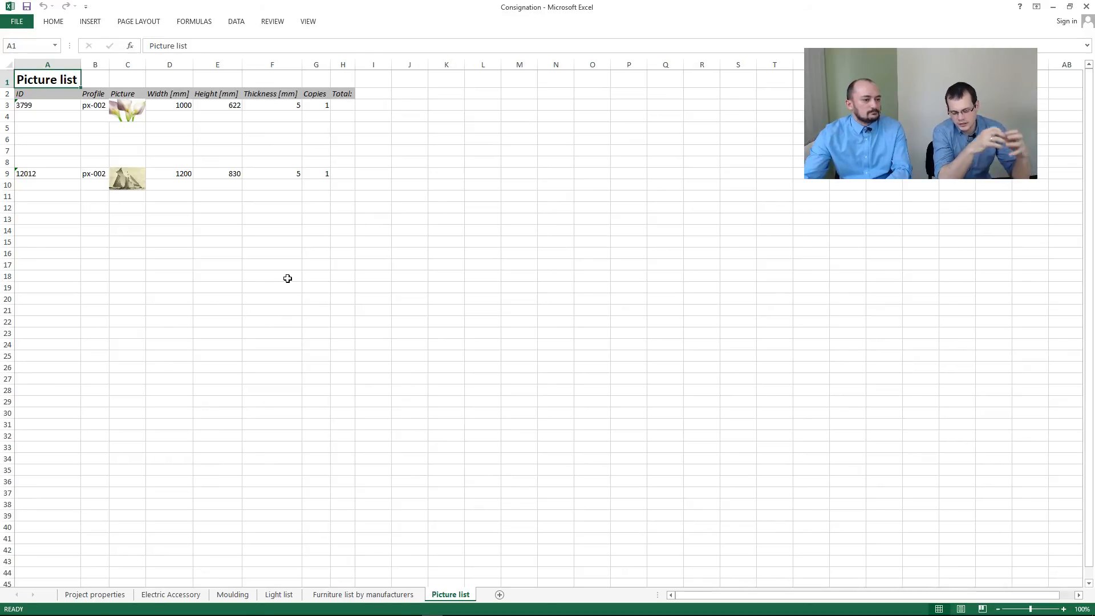
- Find the Hokkaido CTSq coffee table in the Furniture list by manufacturers sheet and select its ID cell
left_click(351, 594)
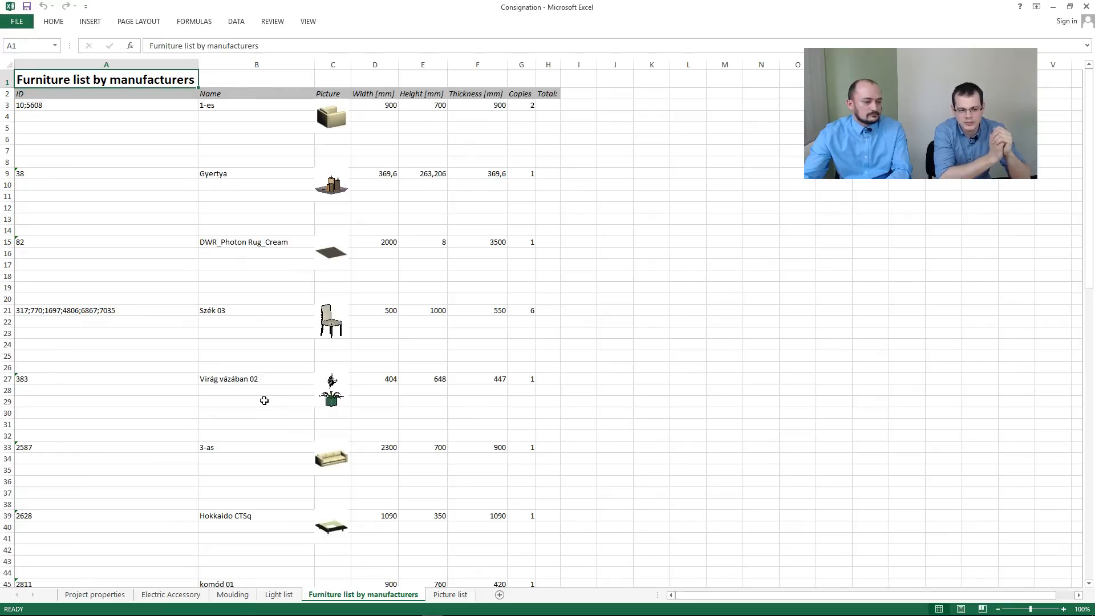
scroll(264, 401, "down", 2)
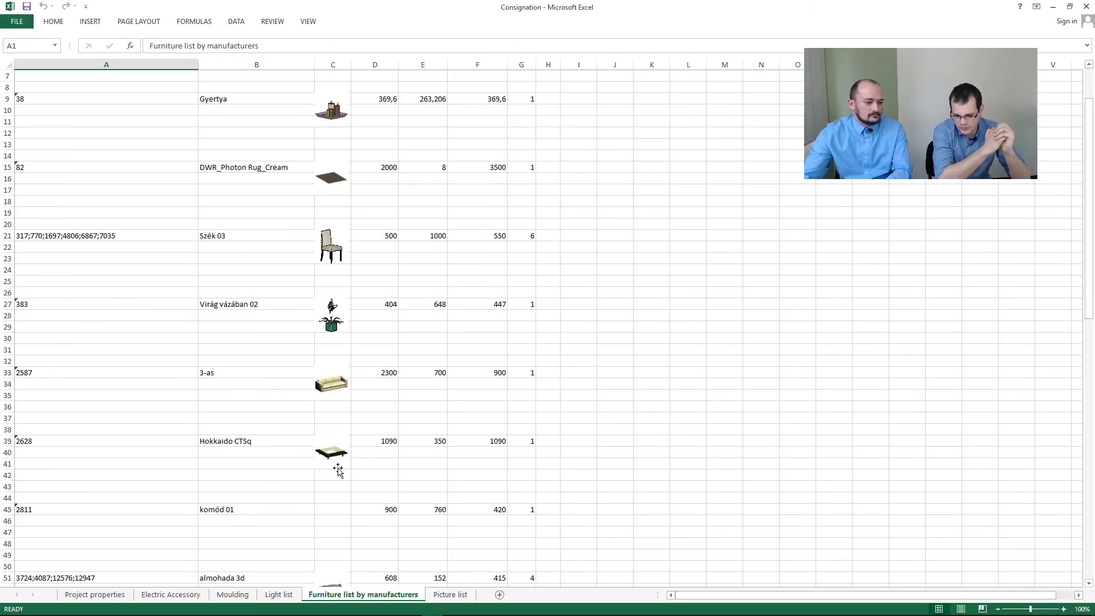
left_click(337, 448)
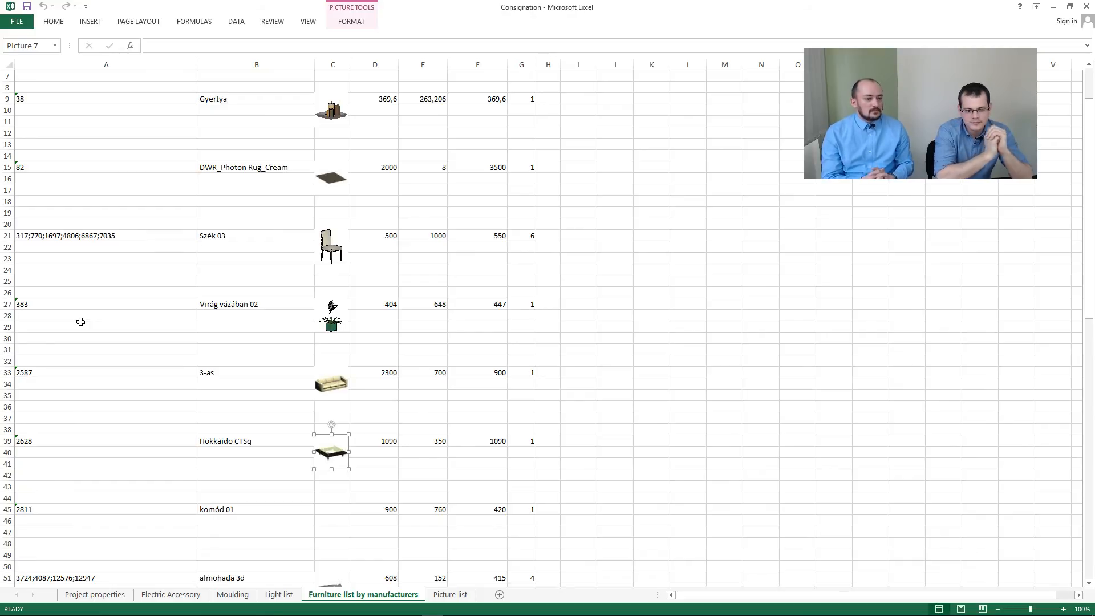
left_click(41, 443)
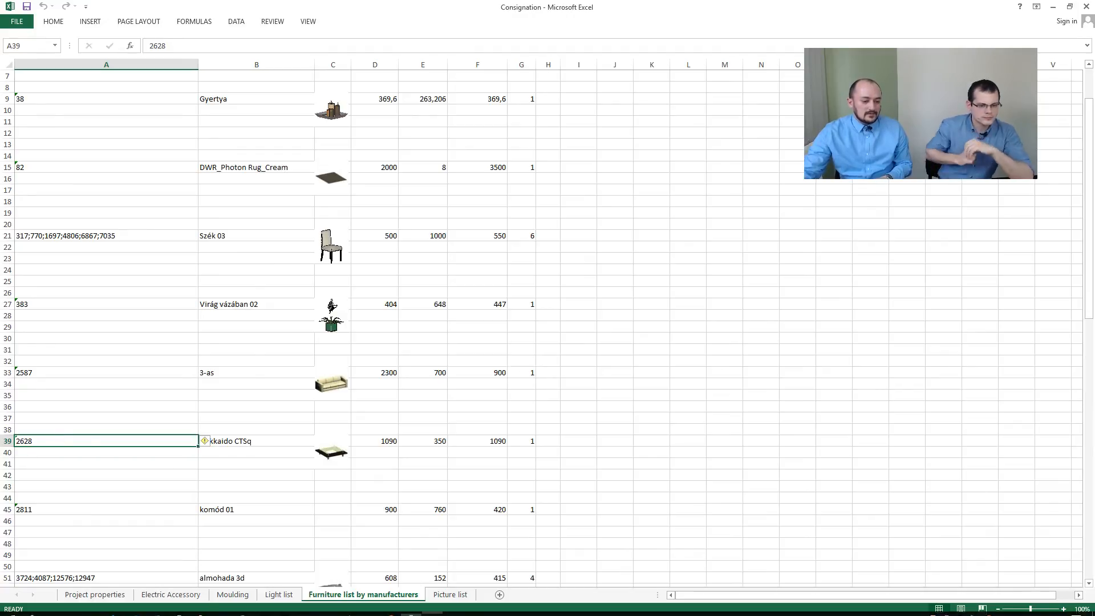
- Switch back to ARCHLine.XP and select the element by properties, with the criterion ID equal to 2628
left_click(412, 608)
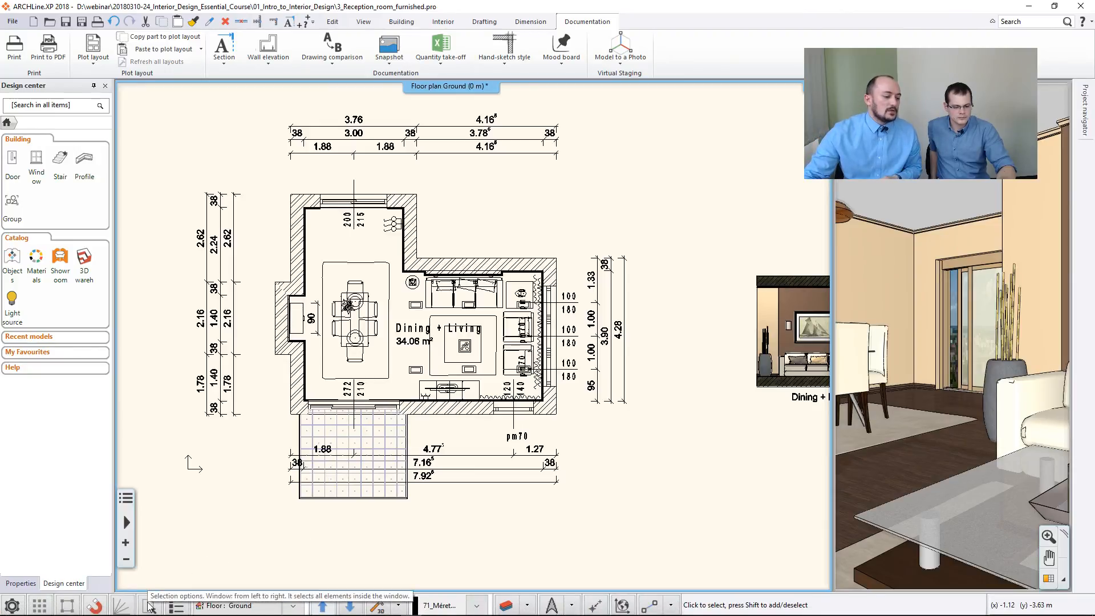
left_click(12, 162)
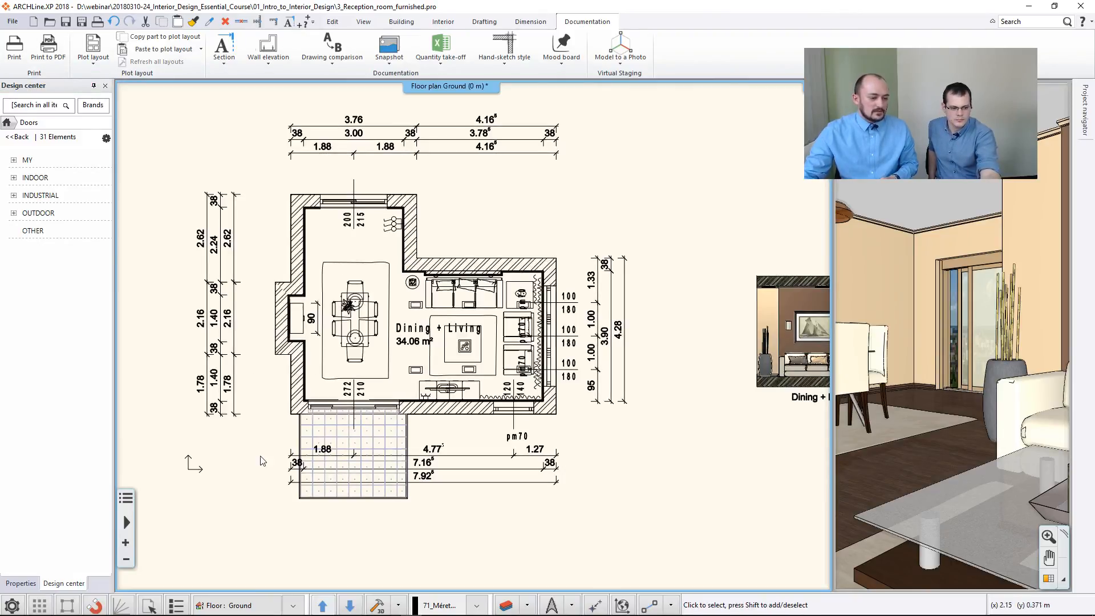
left_click(151, 607)
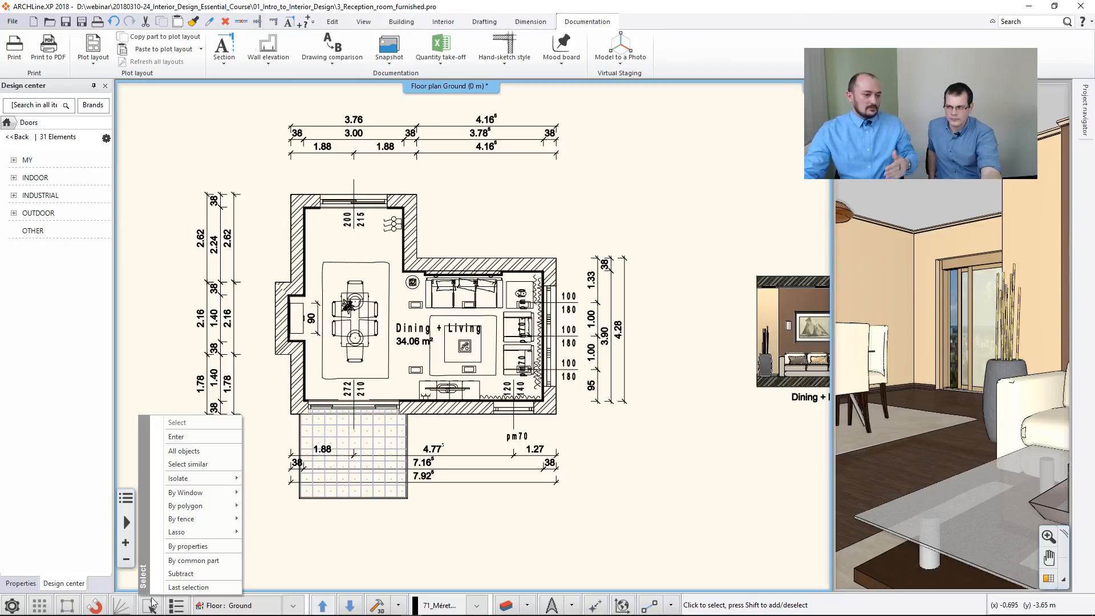
left_click(185, 547)
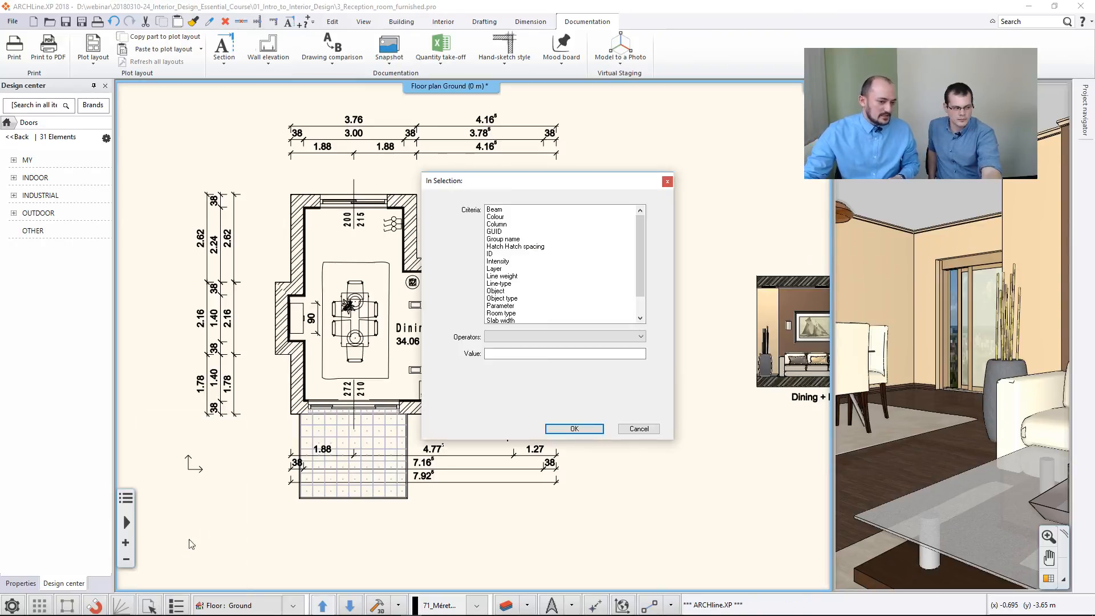
left_click(494, 255)
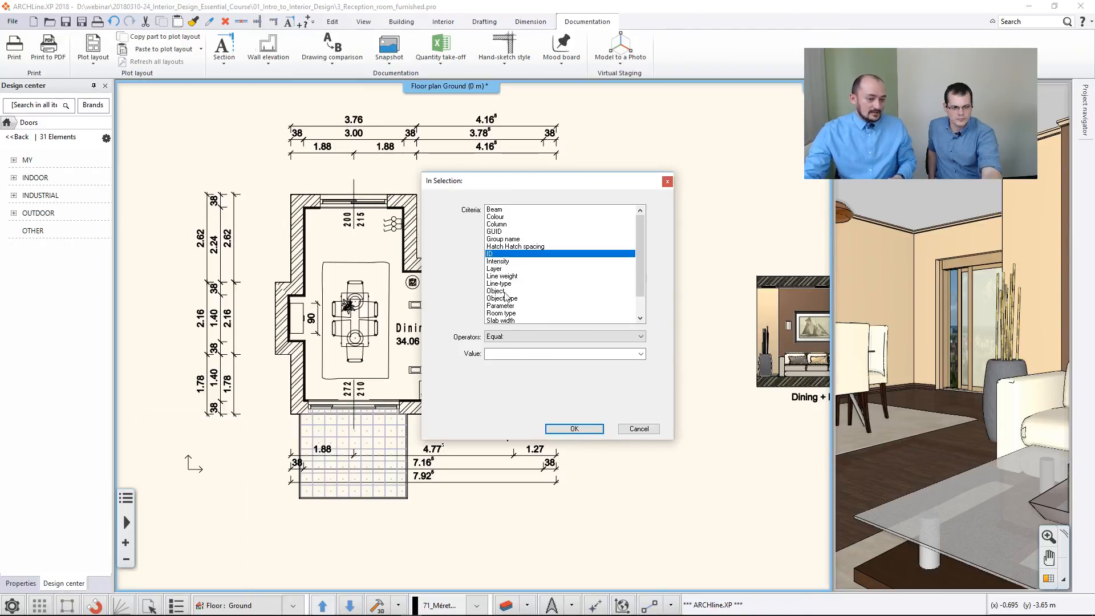
left_click(509, 354)
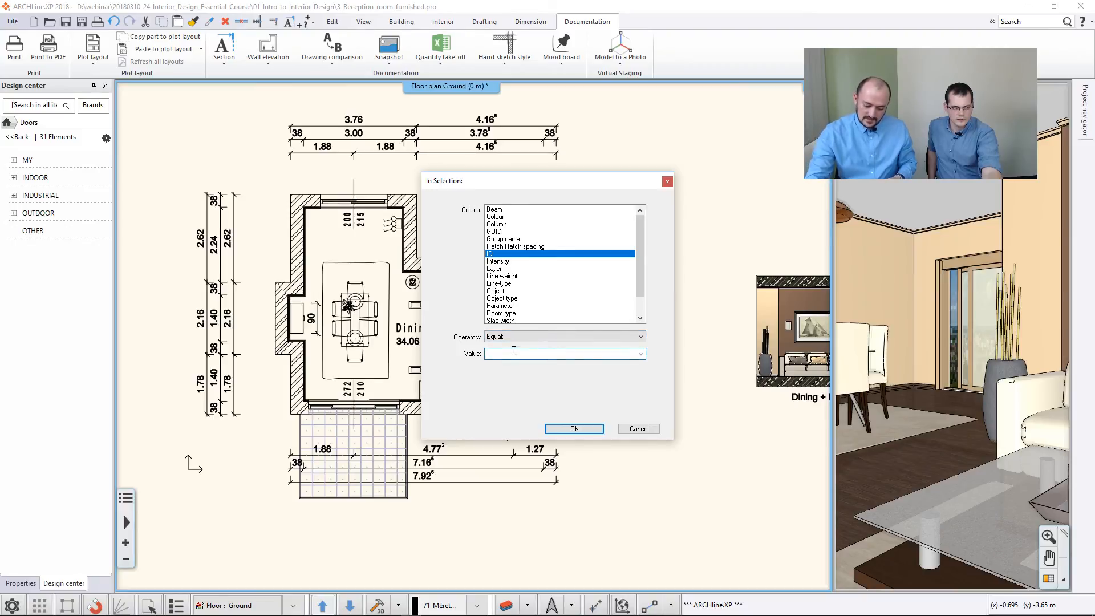
type("263")
key("Return")
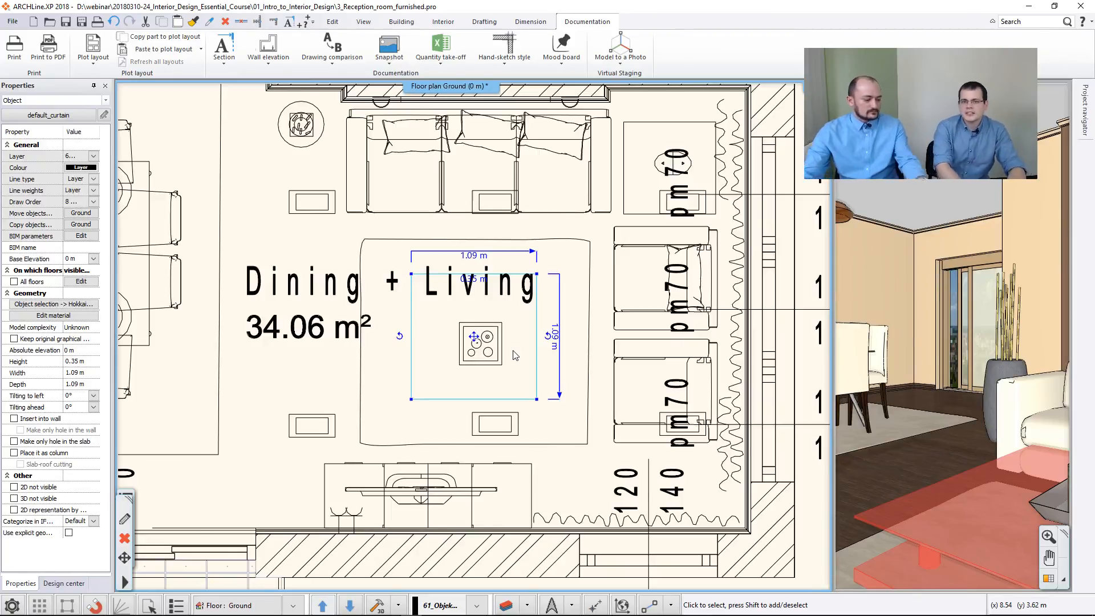
- Deselect the coffee table and swap the windows so the 3D room view takes the large area beside the floor plan
key("Escape")
middle_click(331, 357)
scroll(327, 356, "down", 1)
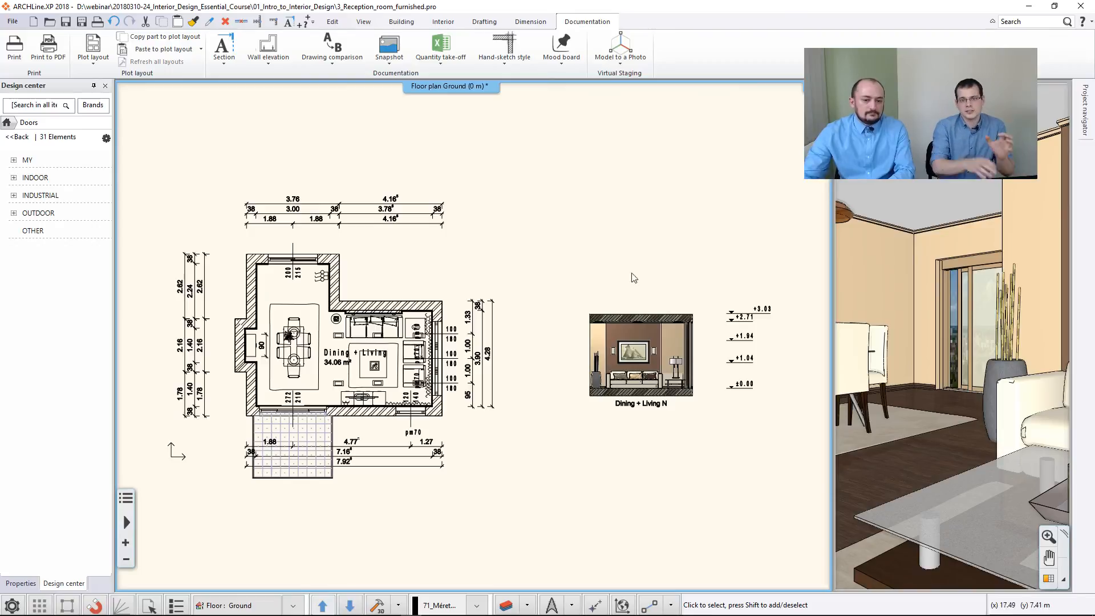
left_click(910, 271)
left_click(1044, 580)
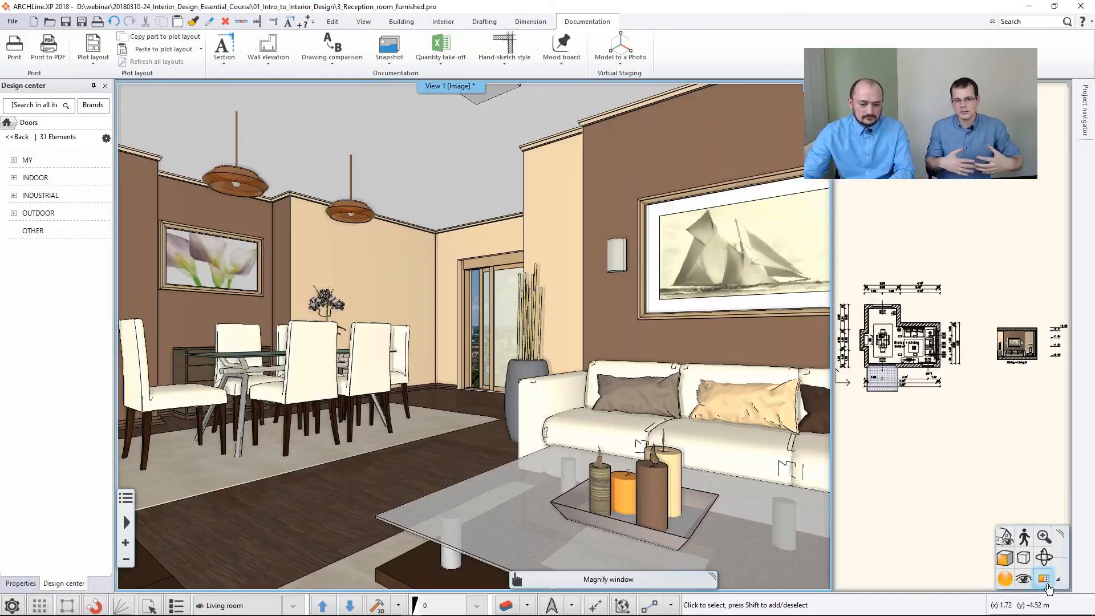
- Start a standalone rendering of the 3D room view at 1280x720 with the Exterior - Quick render quality
left_click(1005, 578)
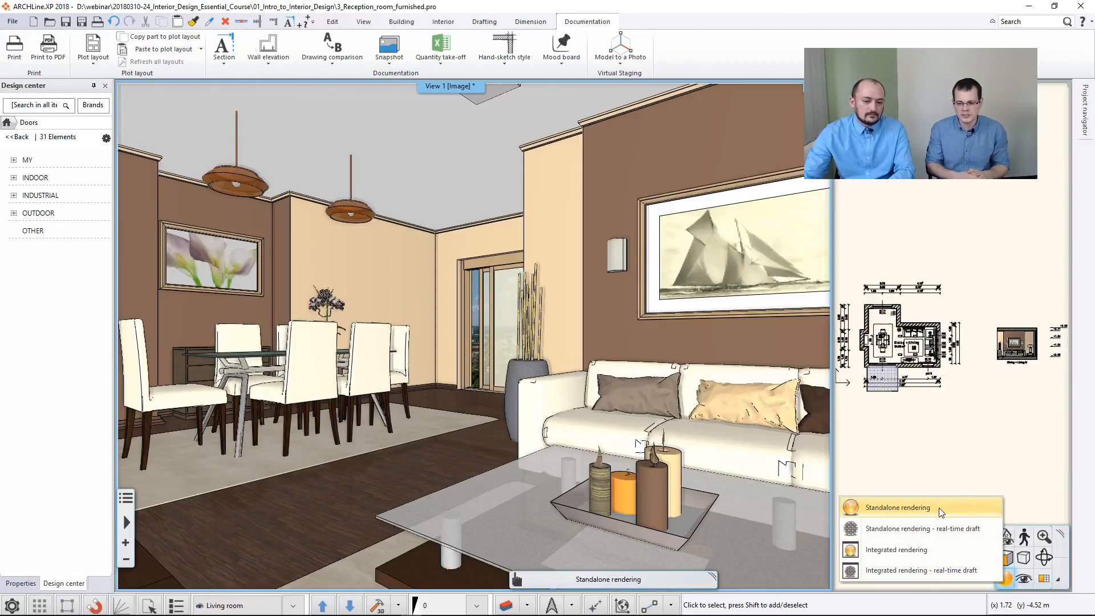
left_click(939, 508)
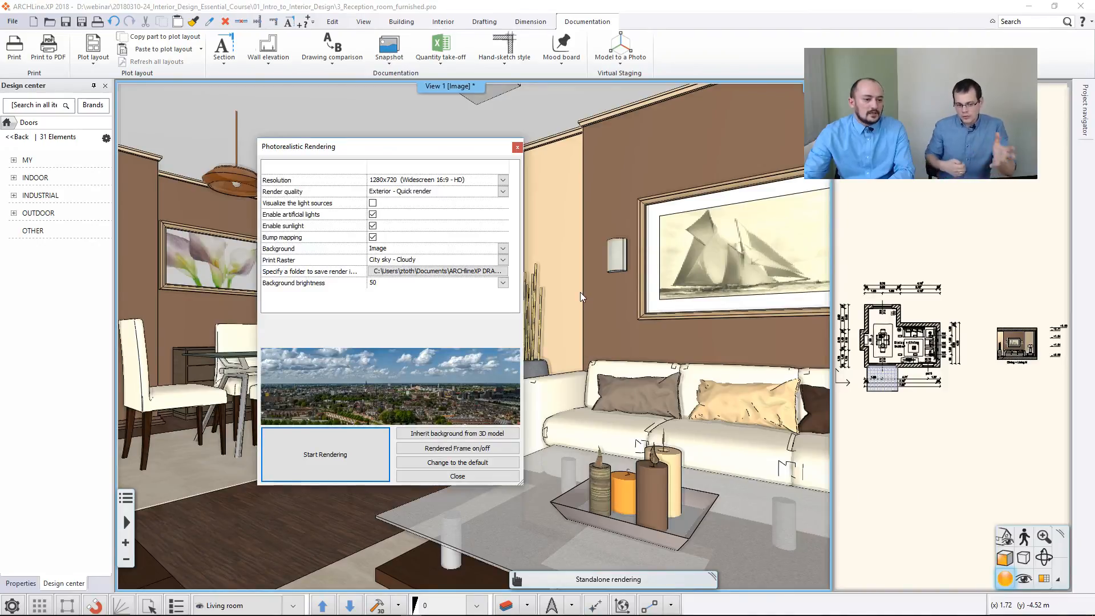
left_click(337, 456)
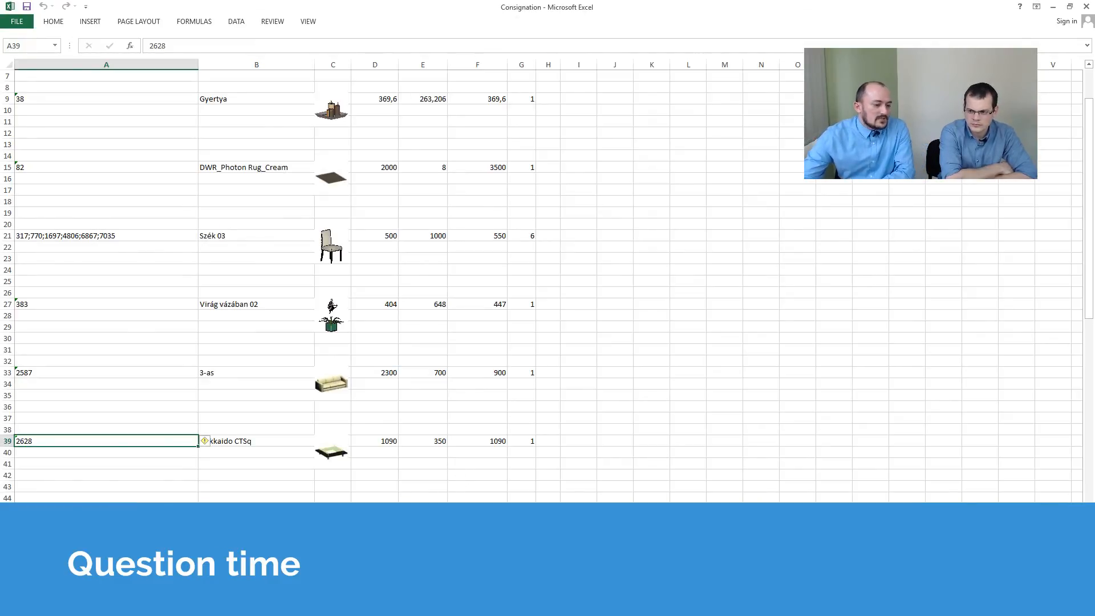
- Switch through the Excel report's moulding, electric accessory and project parameters sheets to review their contents
key("ctrl+Page_Down")
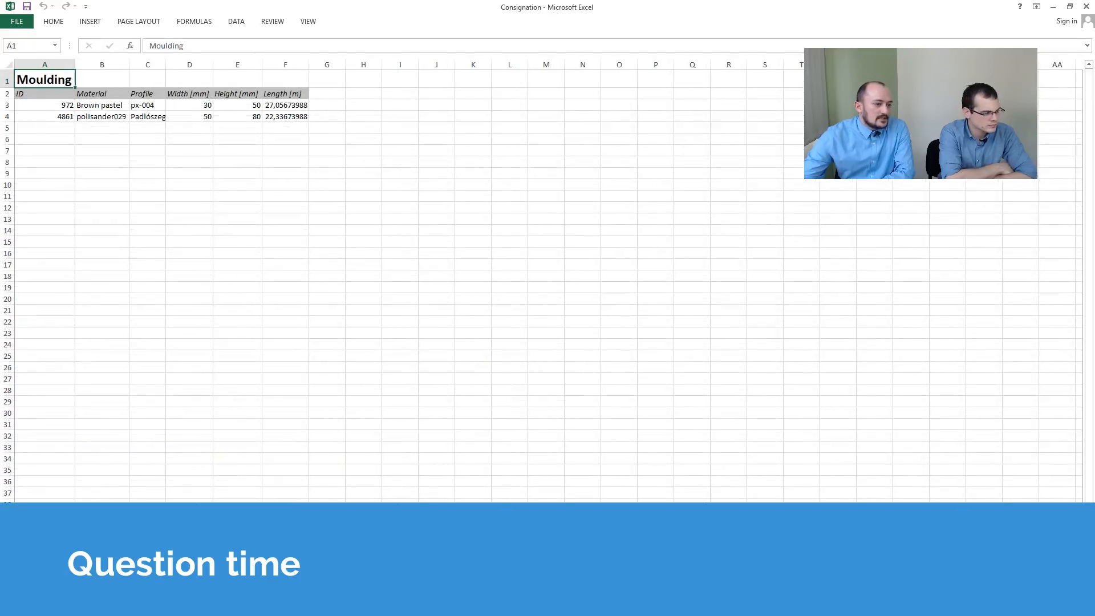
key("ctrl+Page_Down")
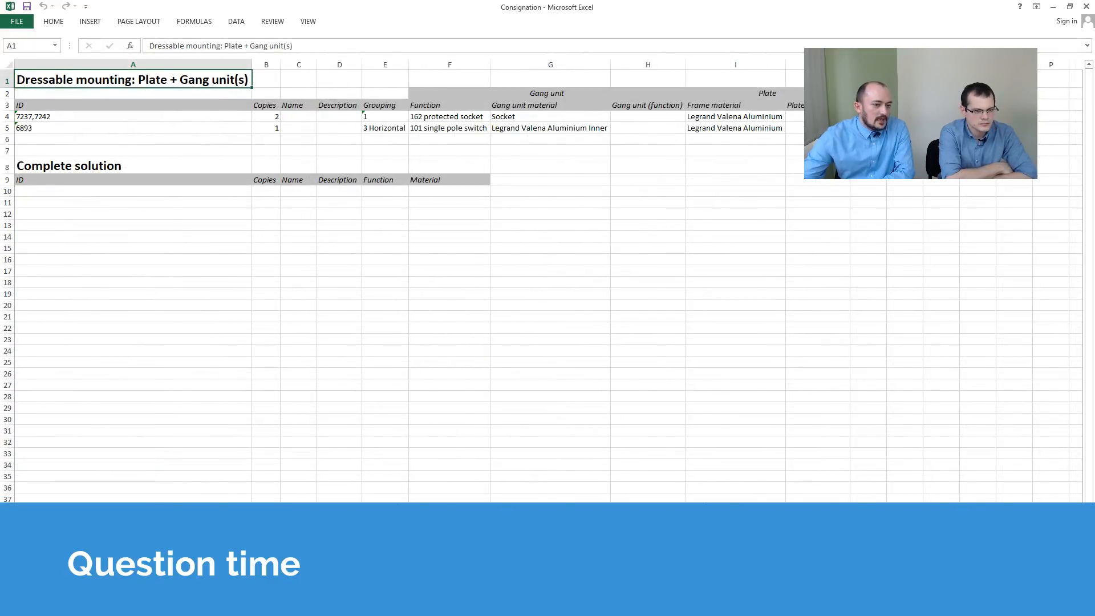
key("ctrl+Page_Down")
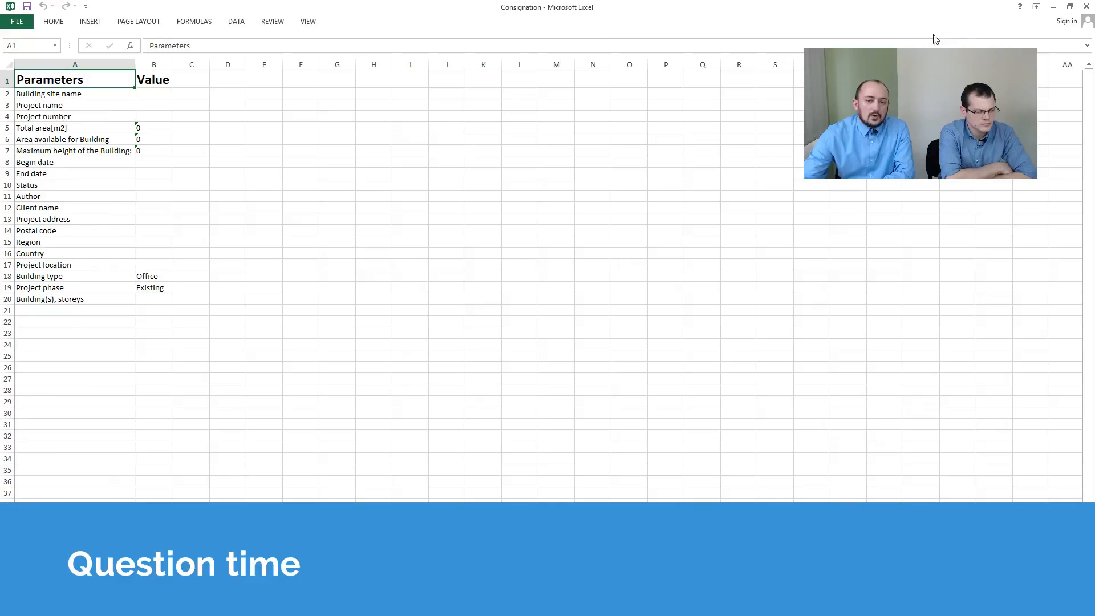
- Return from Excel to ARCHLine.XP and swap the windows so the floor plan takes the large area
left_click(1053, 8)
left_click(713, 22)
left_click(1002, 499)
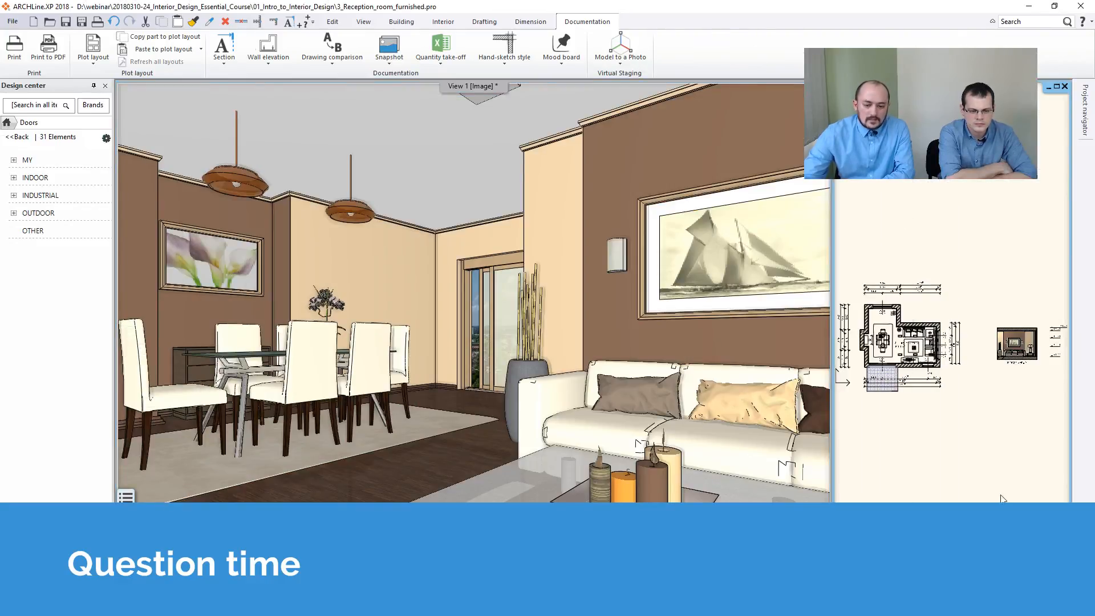
double_click(1002, 508)
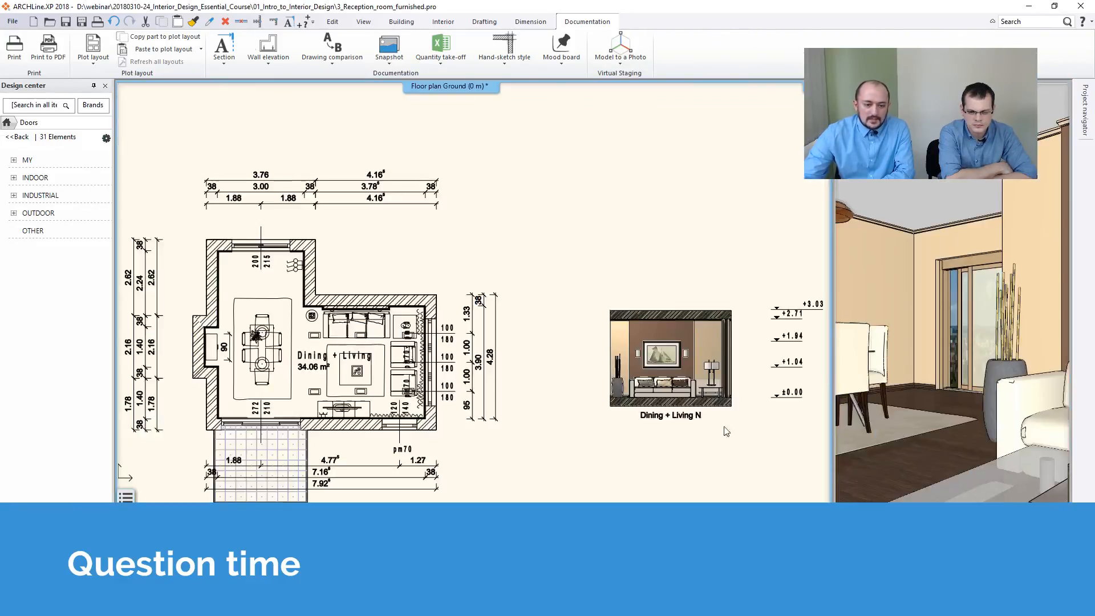
- Review the element classes available for the Interior Calculation Excel report and leave without generating it
left_click(448, 65)
left_click(456, 83)
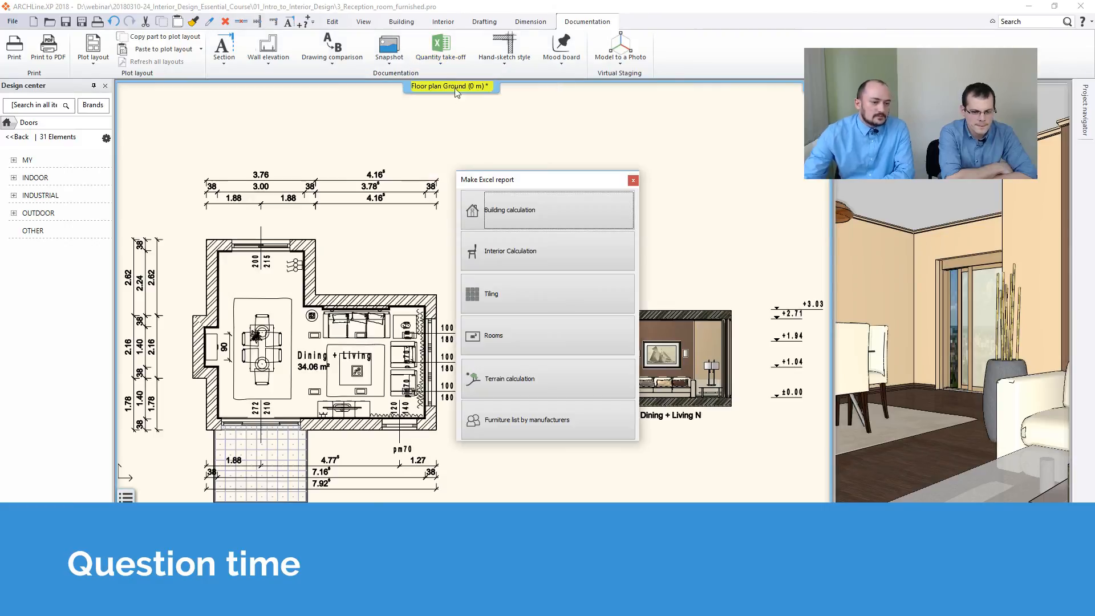
left_click(511, 254)
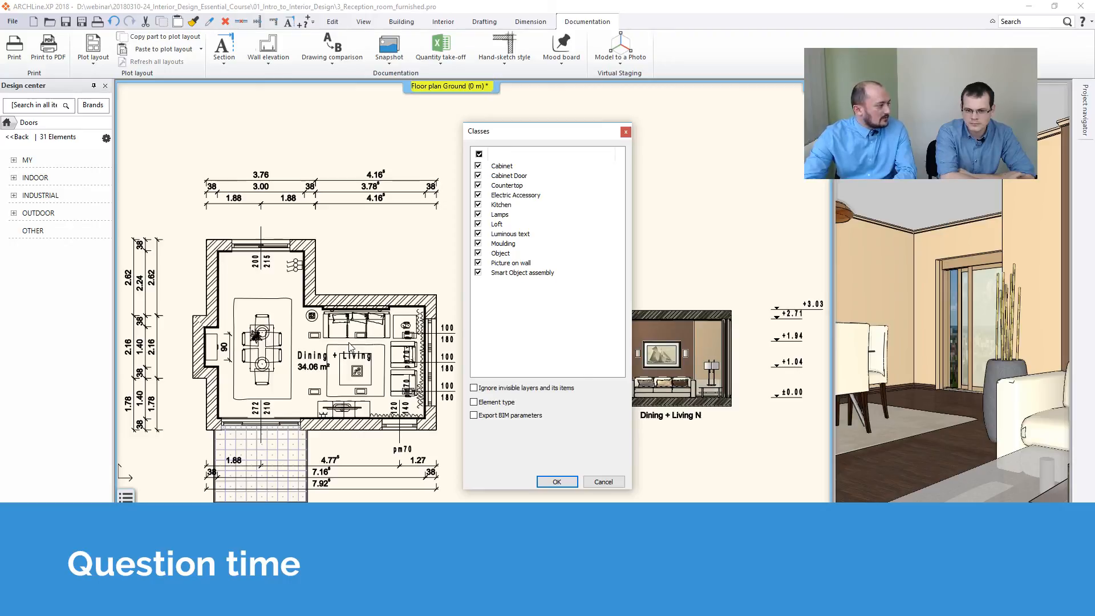
left_click(608, 483)
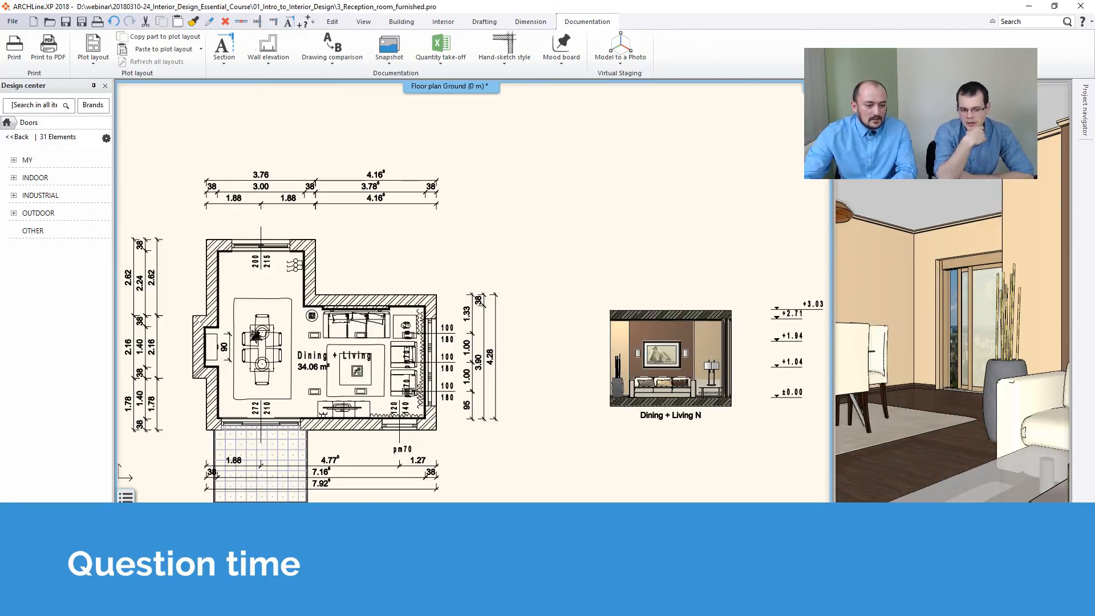
- In the finished living room render, set exposure to about 431, shadows to 28, white balance to 7242 and saturation to -33
left_click(525, 571)
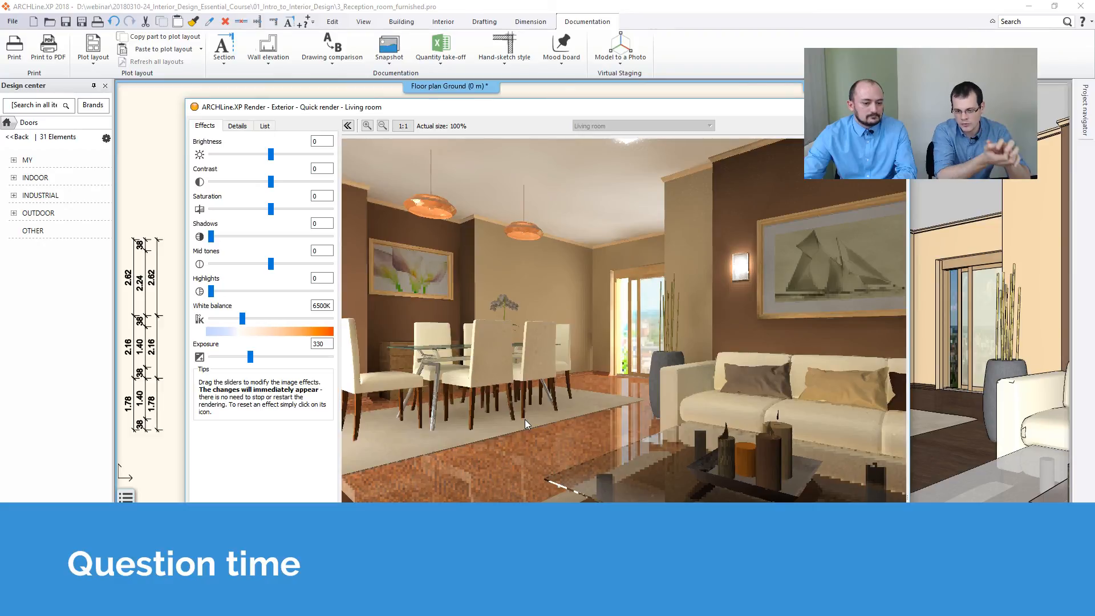
left_click_drag(249, 357, 263, 361)
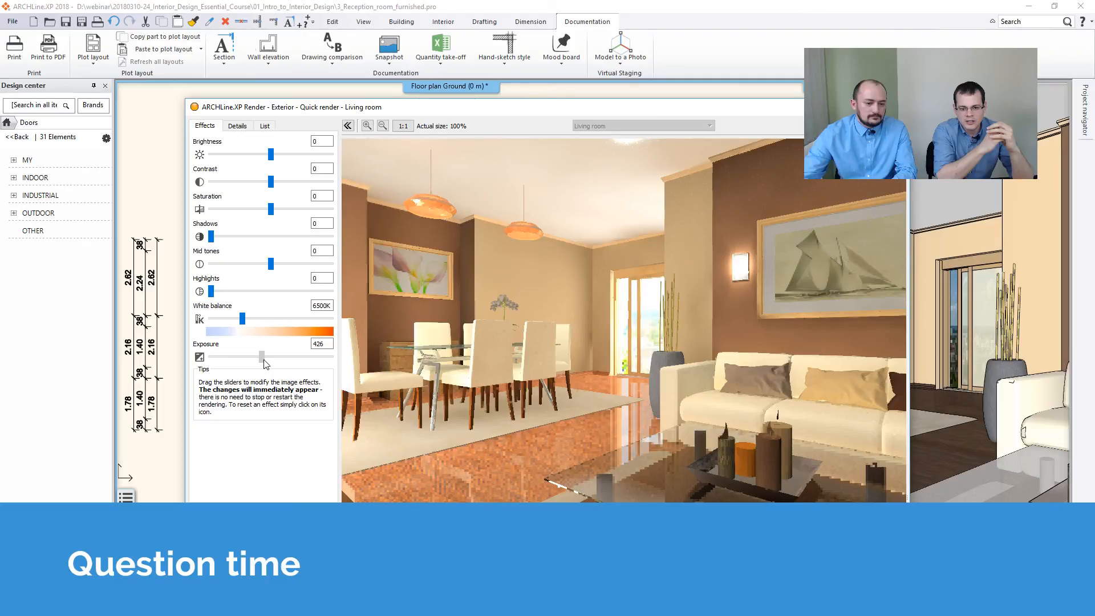
left_click_drag(211, 236, 245, 243)
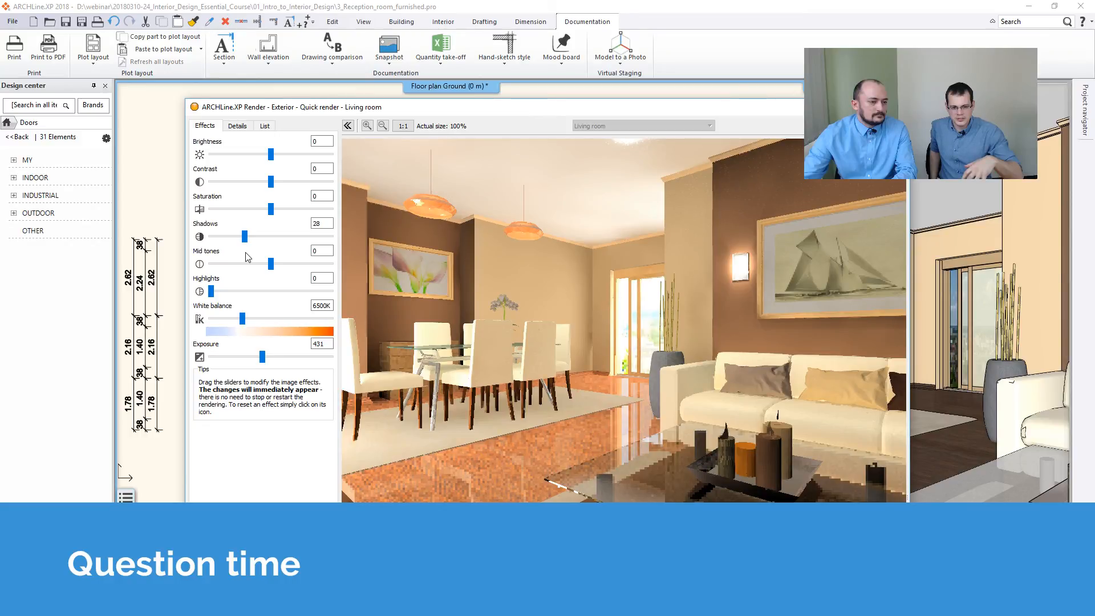
left_click_drag(242, 319, 250, 318)
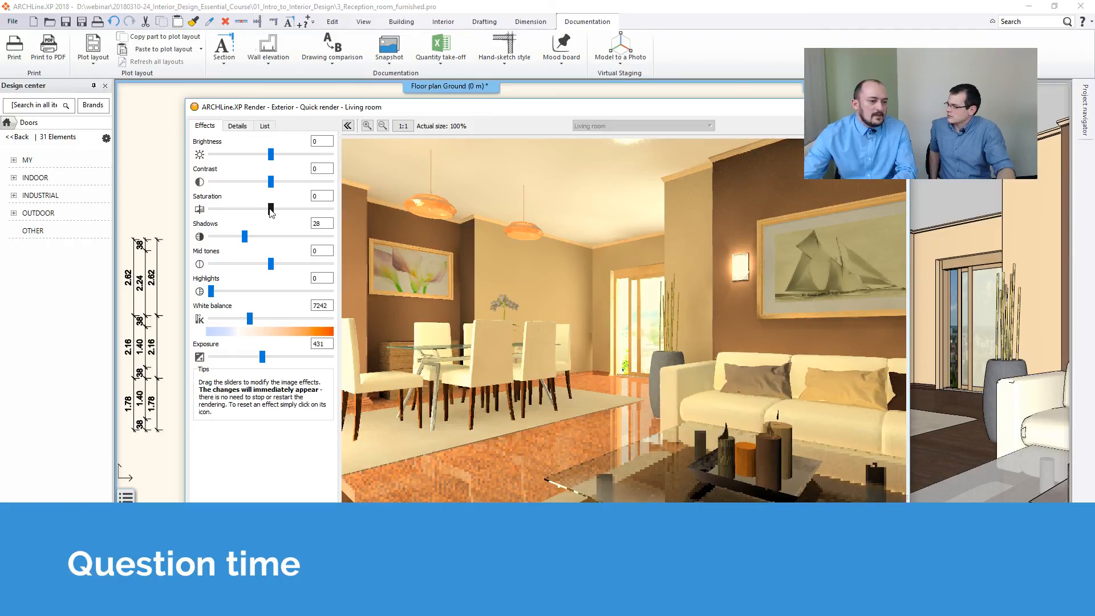
left_click_drag(271, 209, 251, 210)
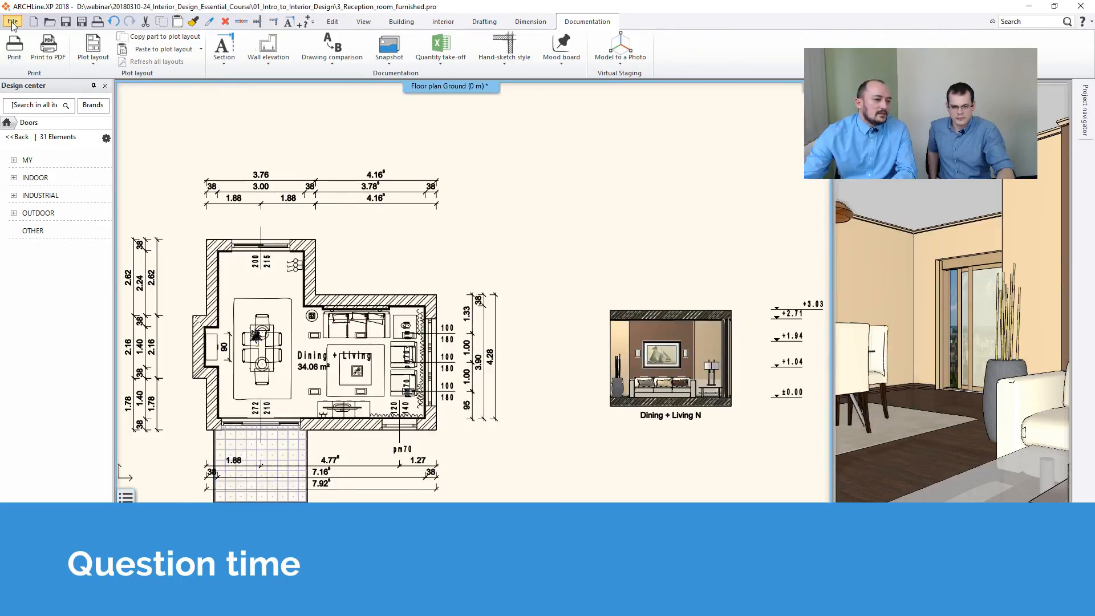
- Examine the file formats available for exporting the project, such as DWG, SKP and FBX, and leave without saving
left_click(13, 22)
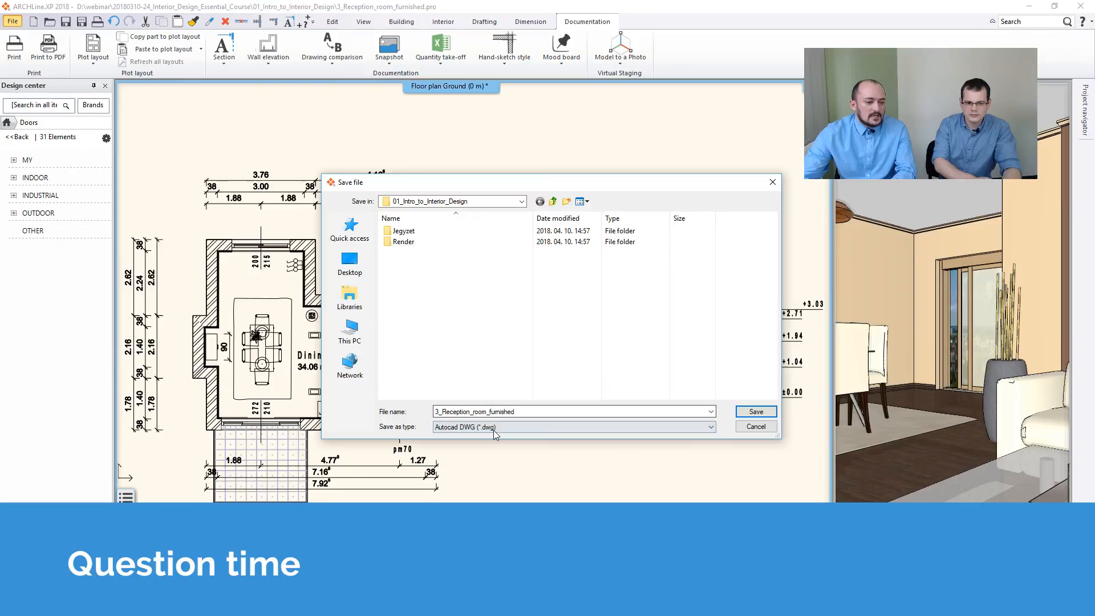
left_click(494, 430)
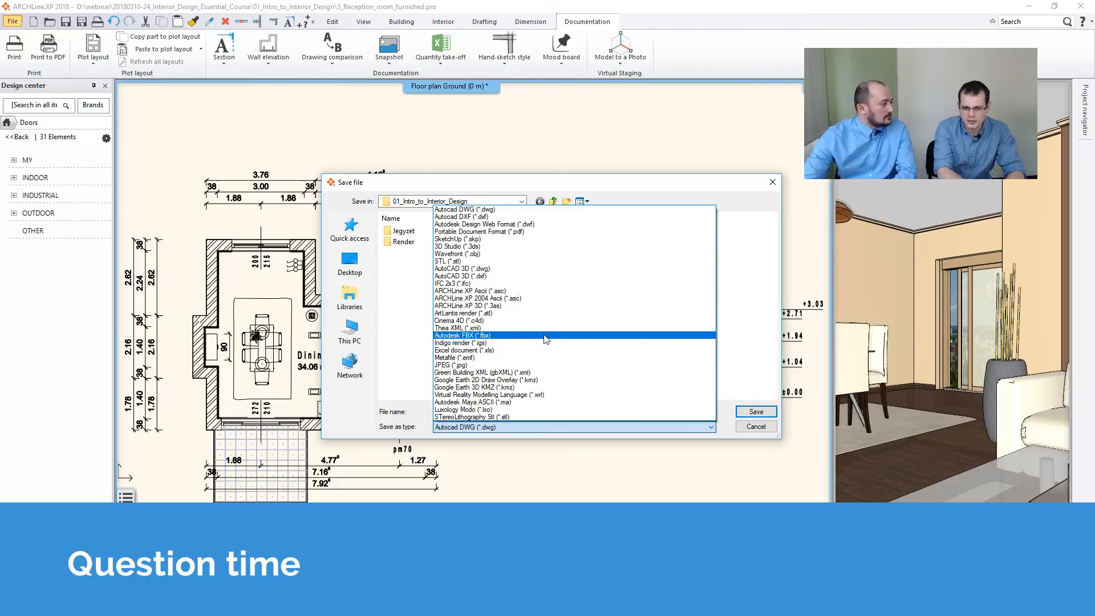
left_click(768, 429)
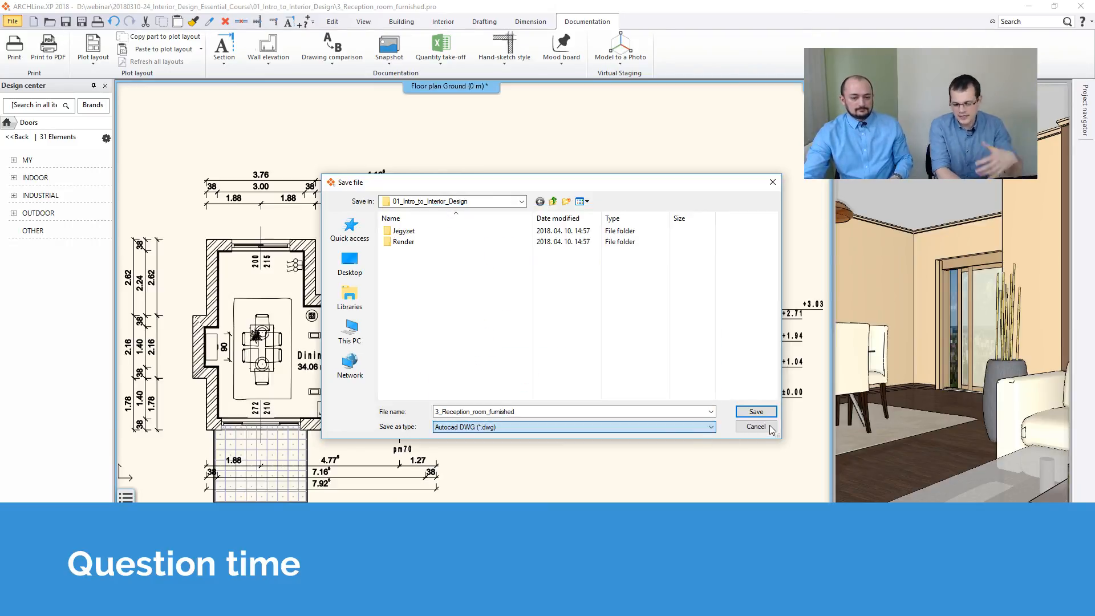
left_click(764, 429)
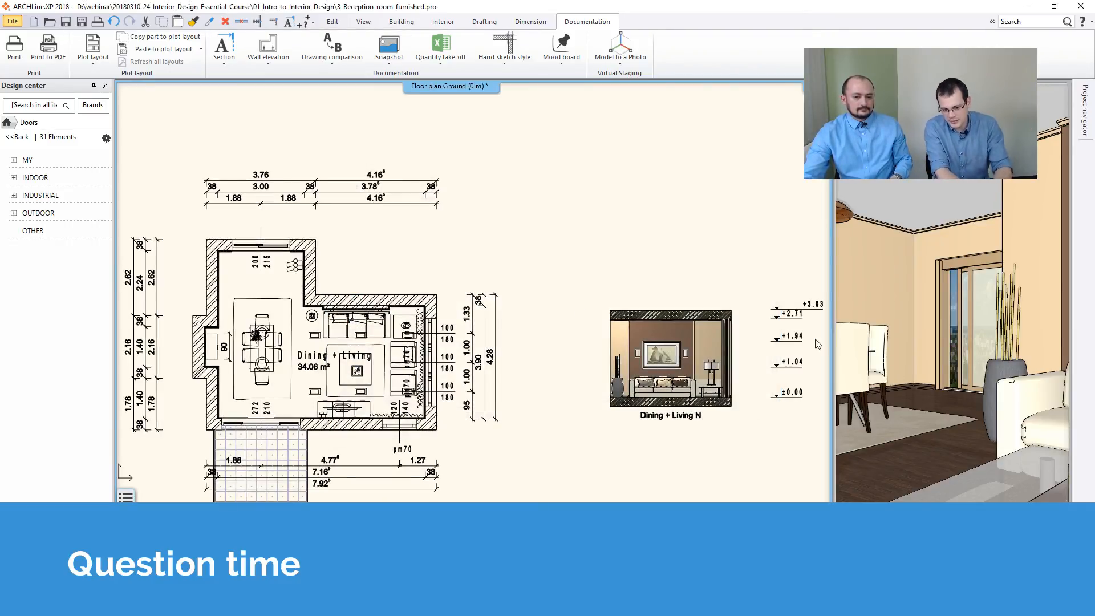
- Return to the render window and reset the render's saturation to 0
key("alt+Tab")
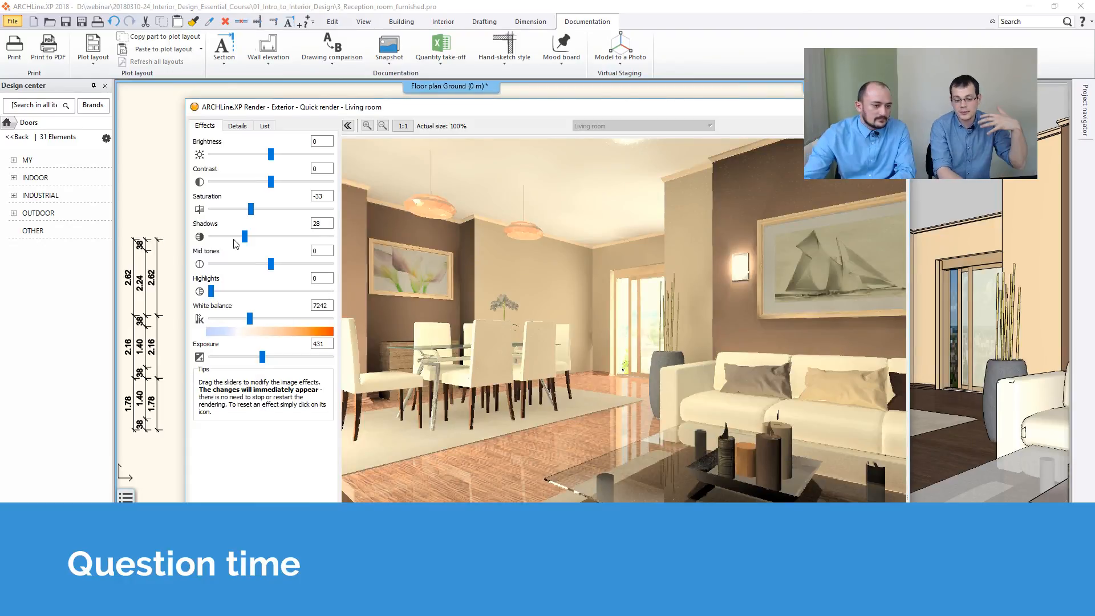
left_click(199, 210)
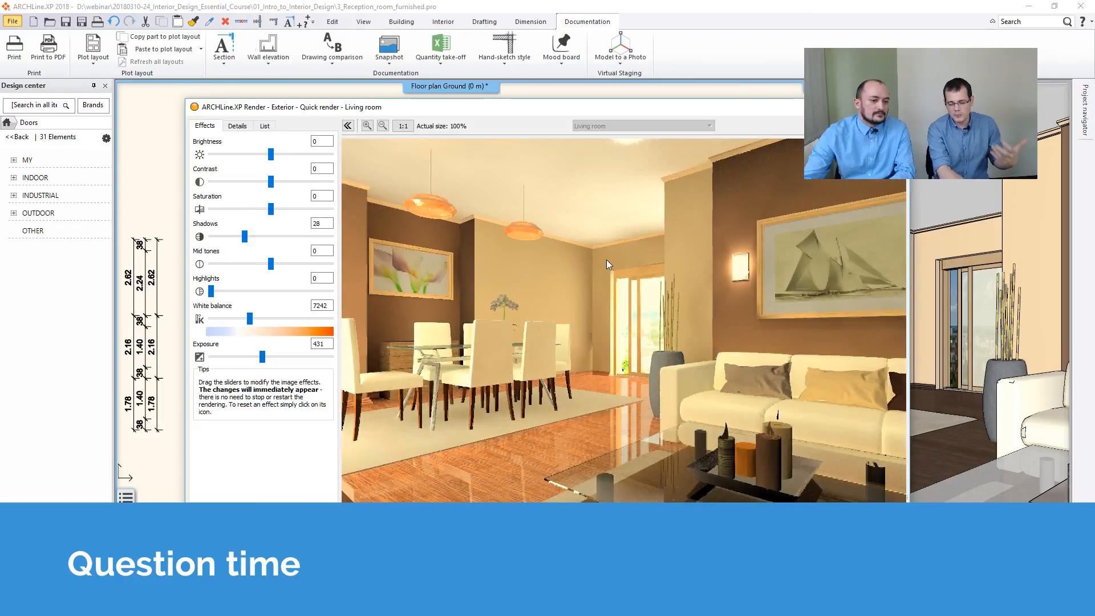